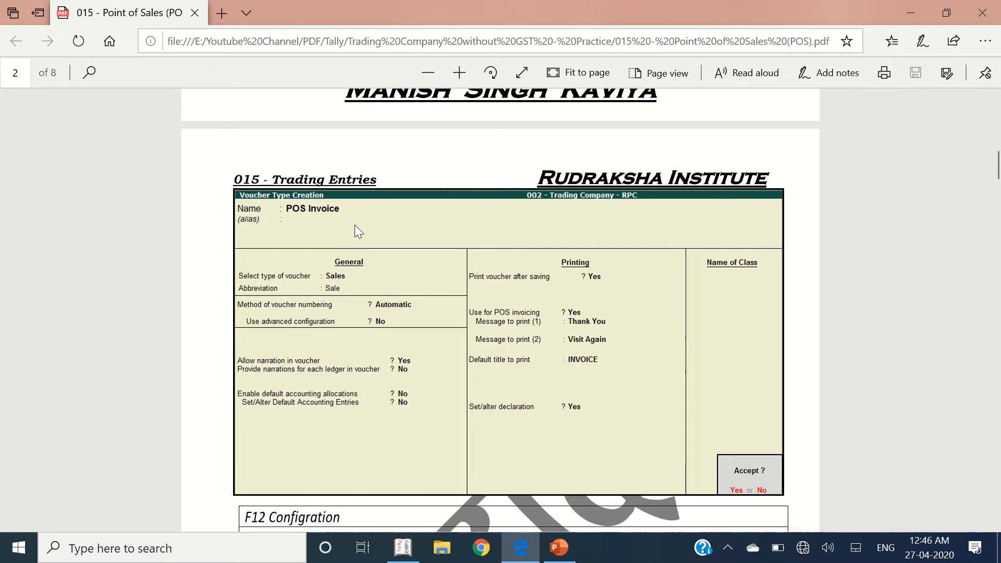
# - Switch from the POS Invoice reference PDF in Edge to Tally's Gateway of Tally
pyautogui.hotkey('alt', 'Tab')
pyautogui.press('Tab')
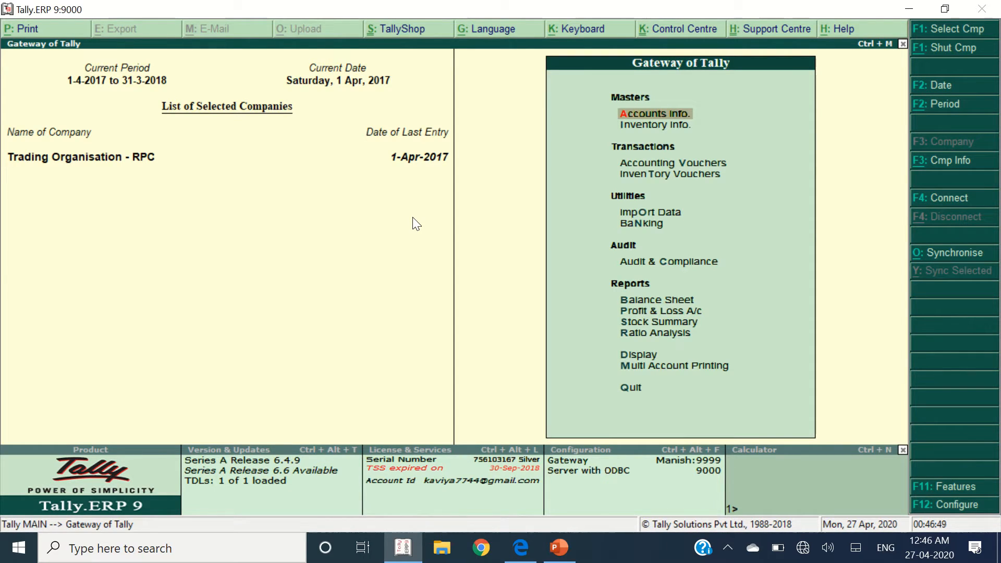
# - Create a new voucher type named POS Invoice under the Sales type
pyautogui.press('Return')
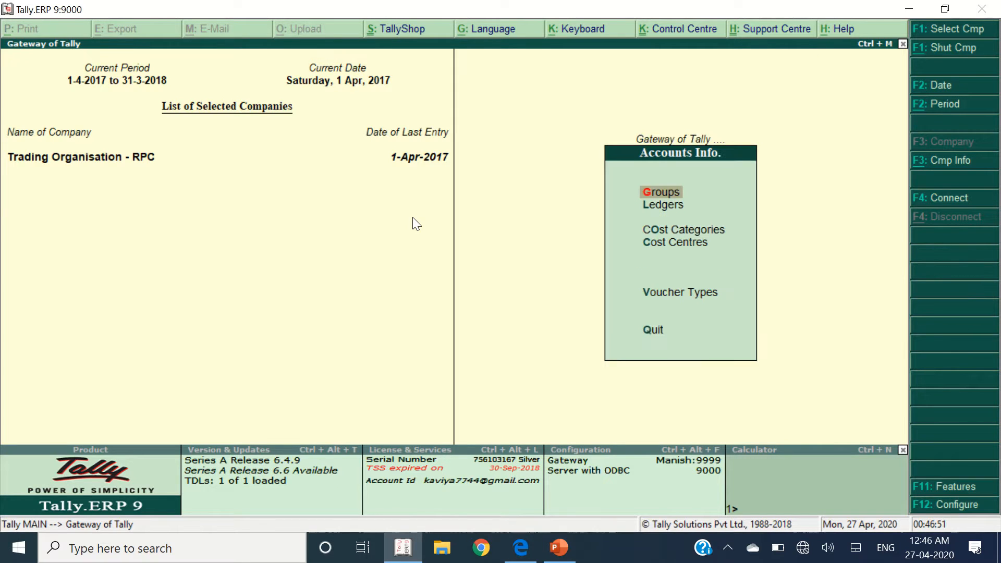
pyautogui.press('Down')
pyautogui.press('Down')
pyautogui.press('Down')
pyautogui.press('Down')
pyautogui.press('Up')
pyautogui.press('Return')
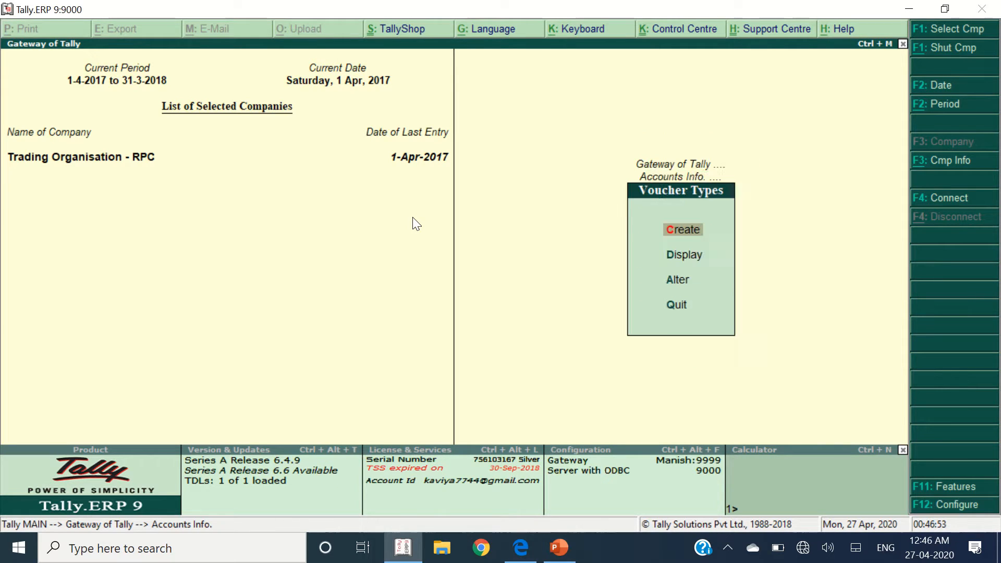
pyautogui.press('Return')
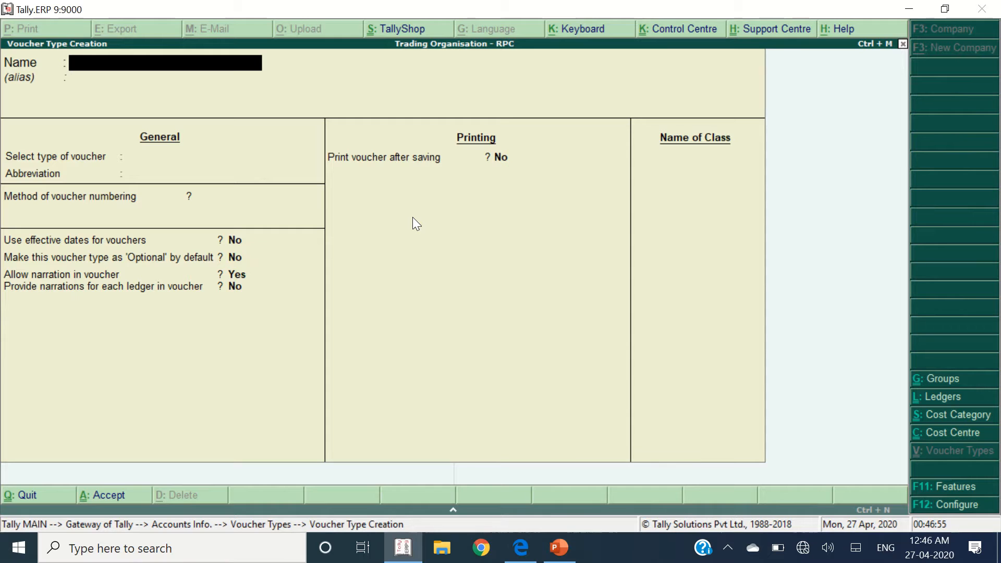
pyautogui.write('POS Invoice')
pyautogui.press('Return')
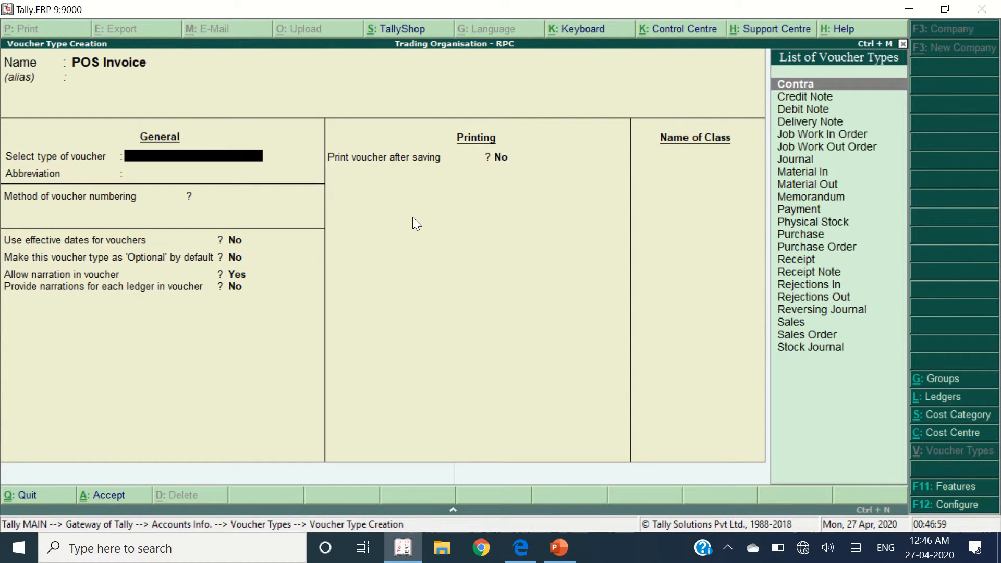
pyautogui.write('Sale')
pyautogui.press('Return')
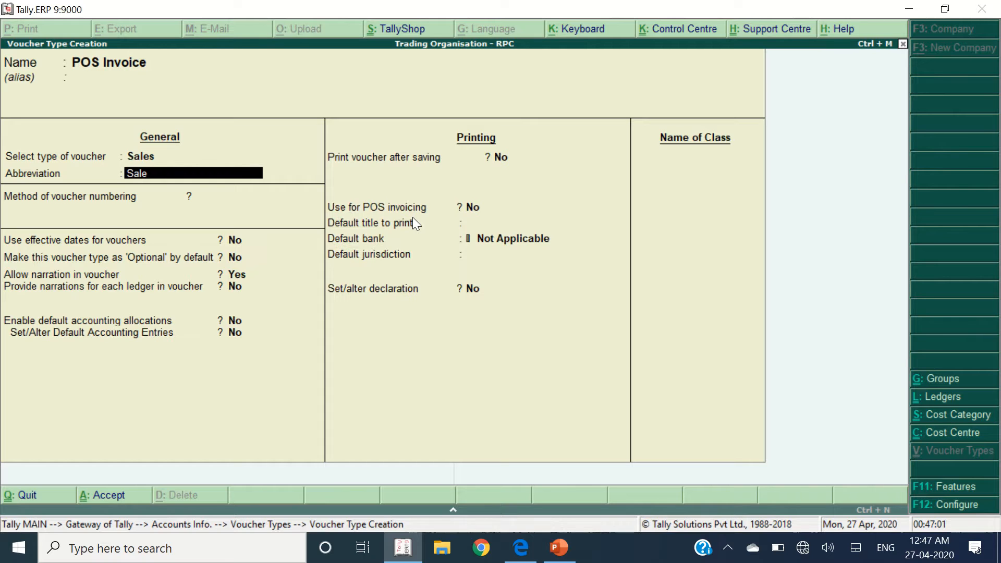
# - Keep the Sale abbreviation and automatic numbering, and set Use for POS invoicing to Yes
pyautogui.press('Return')
pyautogui.press('Return')
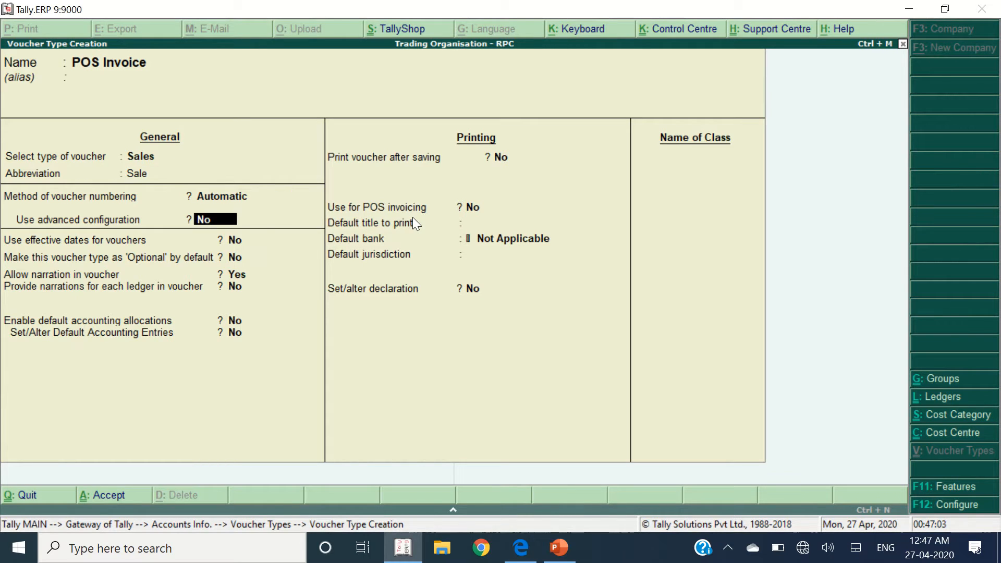
pyautogui.press('Return')
pyautogui.press('Return')
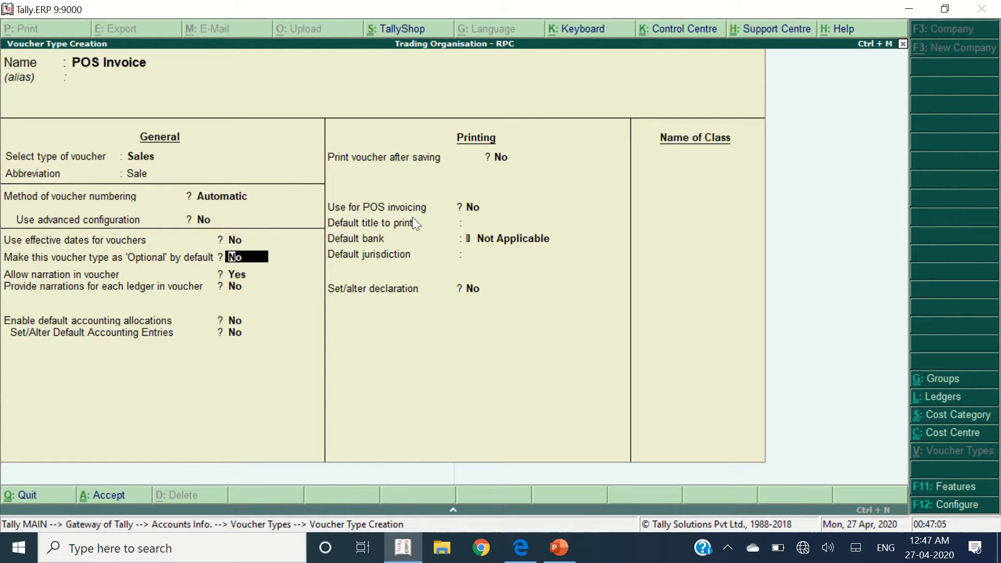
pyautogui.press('BackSpace')
pyautogui.press('BackSpace')
pyautogui.press('BackSpace')
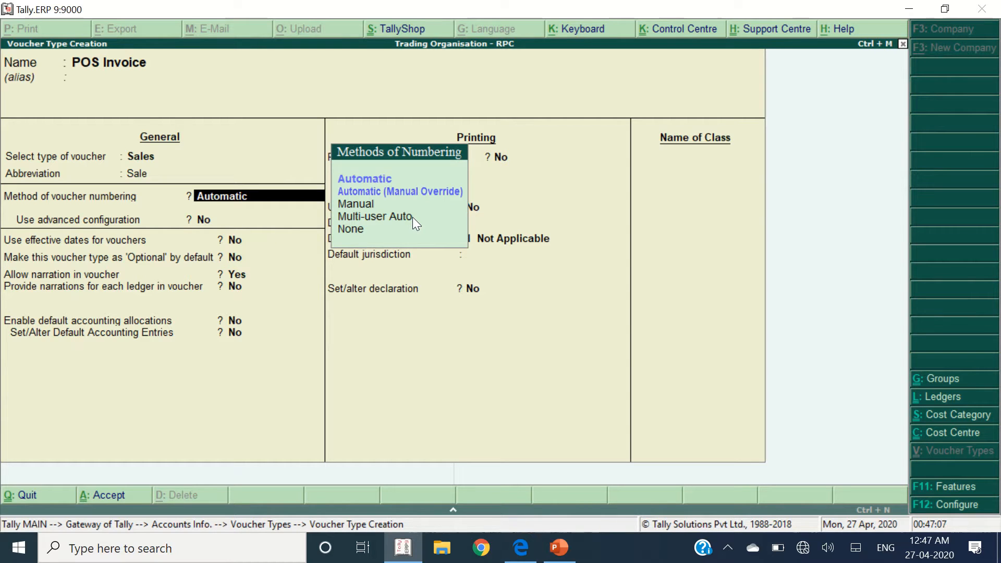
pyautogui.press('Return')
pyautogui.press('Return')
pyautogui.press('Return')
pyautogui.press('Return')
pyautogui.press('Return')
pyautogui.press('Return')
pyautogui.press('Return')
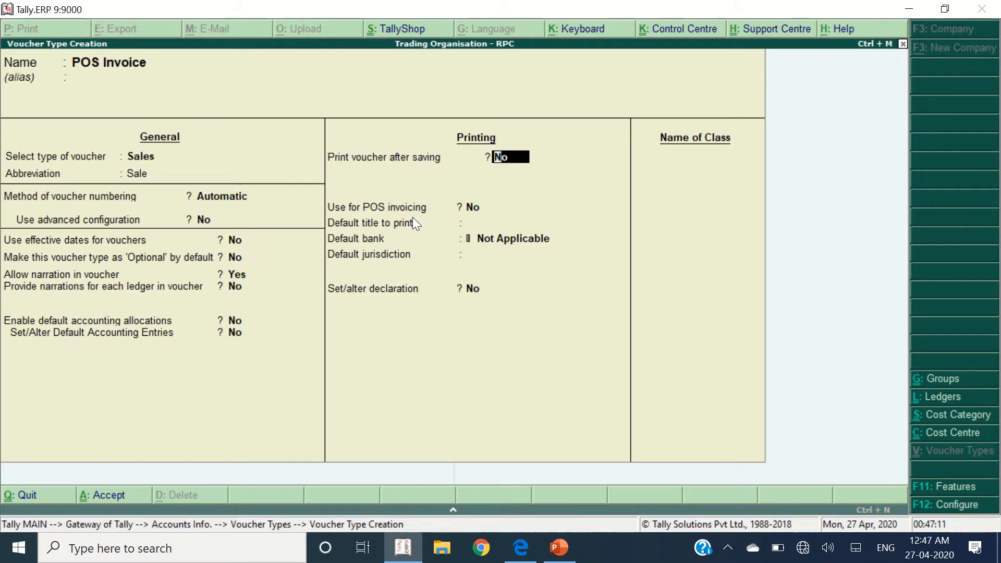
pyautogui.press('Return')
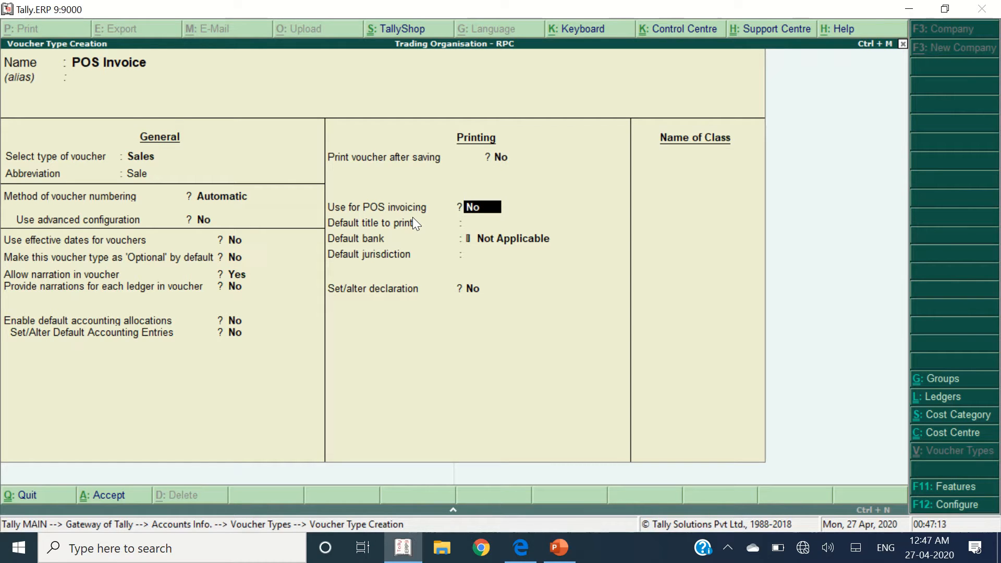
pyautogui.write('y')
pyautogui.press('Return')
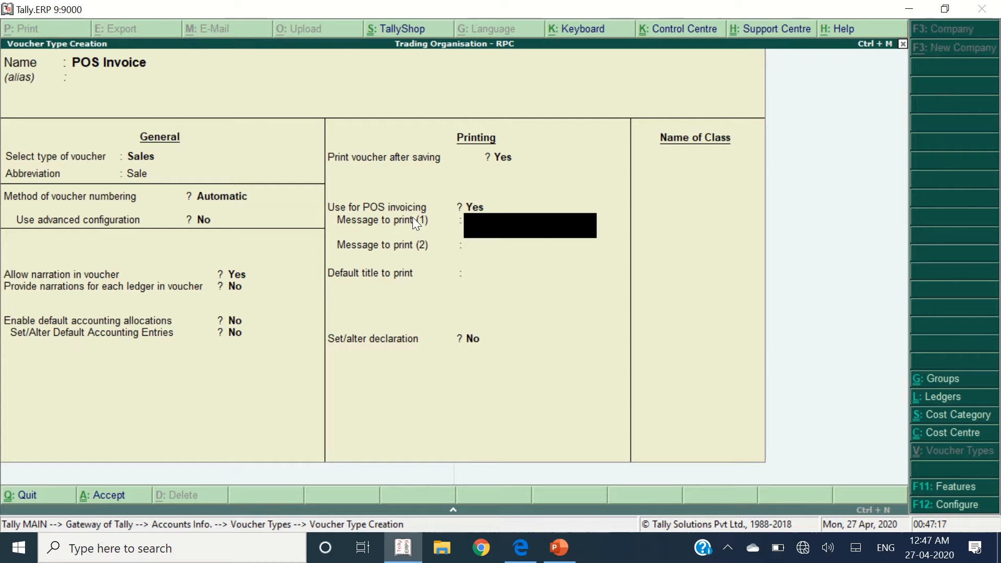
pyautogui.press('BackSpace')
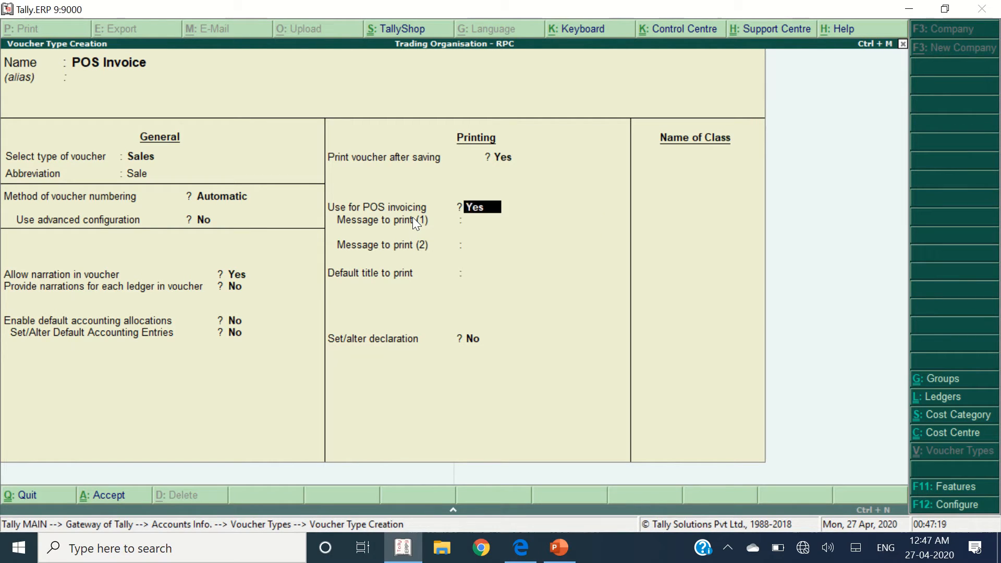
# - Enter the print messages THANK YOU and VISIT AGAIN
pyautogui.press('Return')
pyautogui.write('THANK YOU')
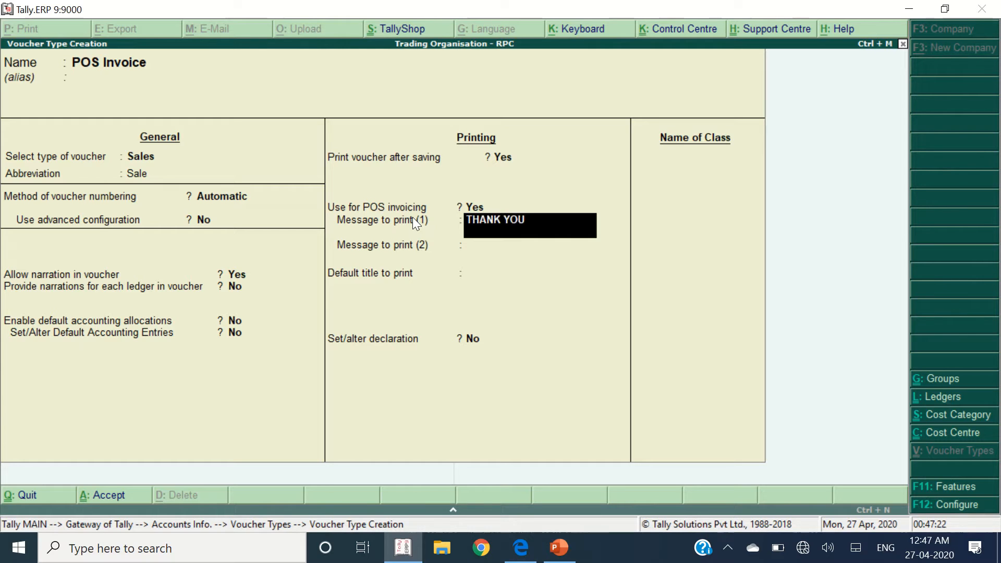
pyautogui.press('Return')
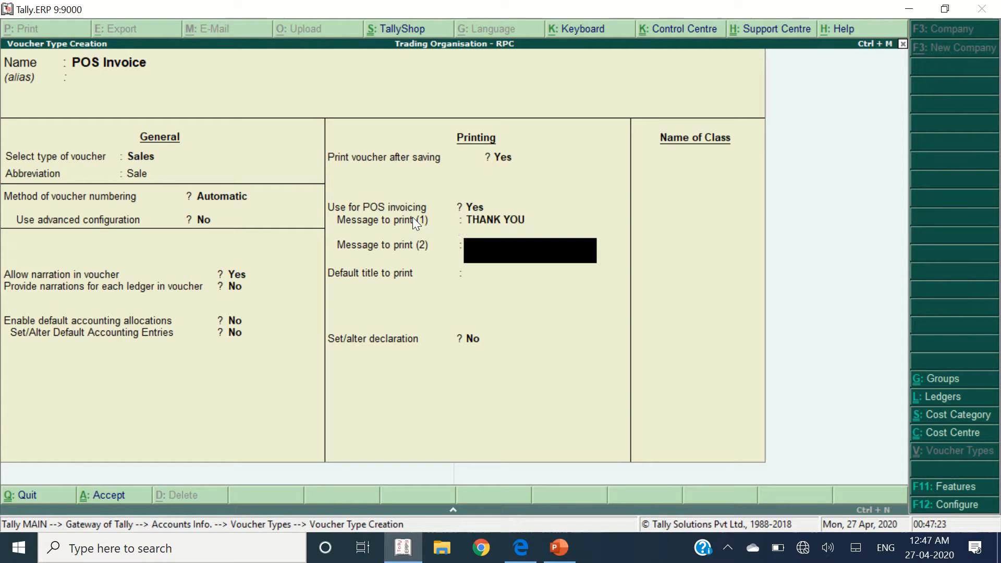
pyautogui.write('VISIT AGAIN')
pyautogui.press('Return')
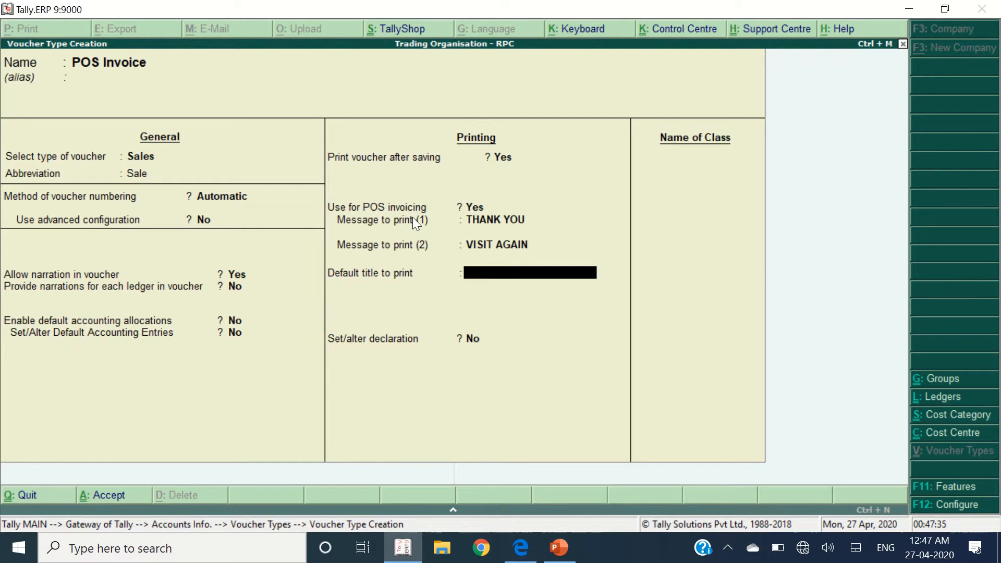
# - Set the default title to POS BILL
pyautogui.write('RELIANCE FRESH')
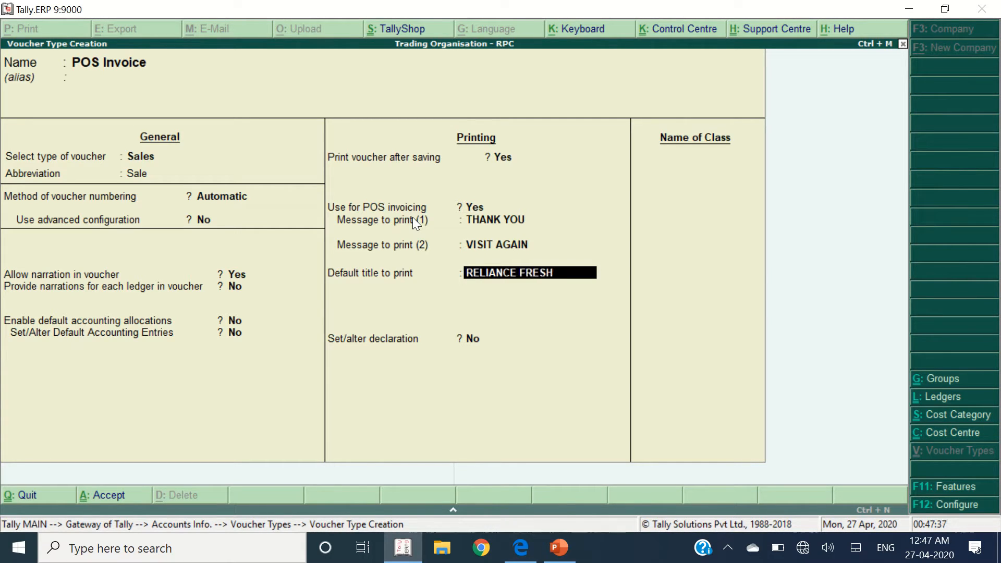
pyautogui.write(' BILL')
pyautogui.press('Escape')
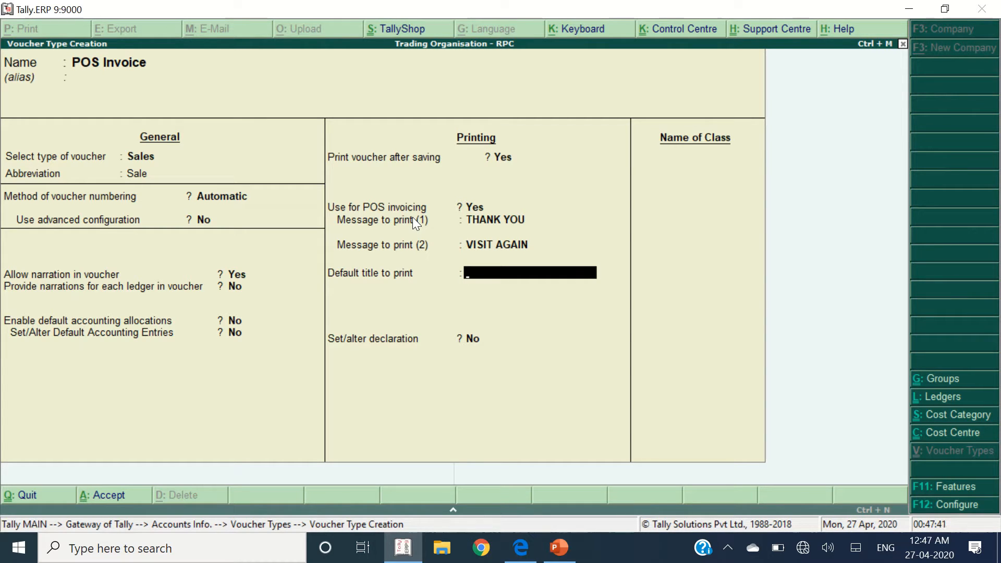
pyautogui.write('MI BILL')
pyautogui.press('Escape')
pyautogui.write('POS BILL')
pyautogui.press('Return')
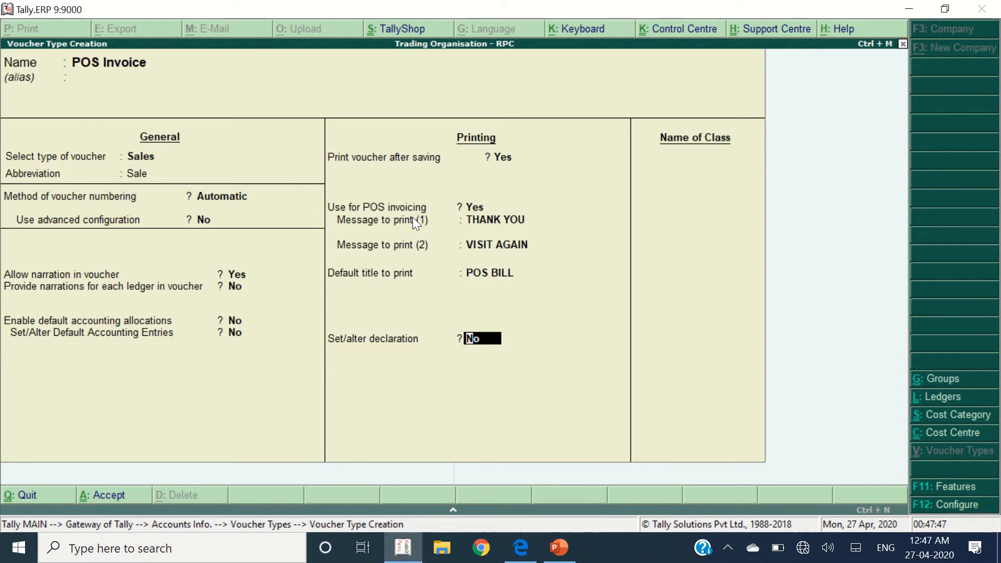
# - Turn on the declaration and enter the 'should not be returned or exchanged' line
pyautogui.write('Y')
pyautogui.press('Return')
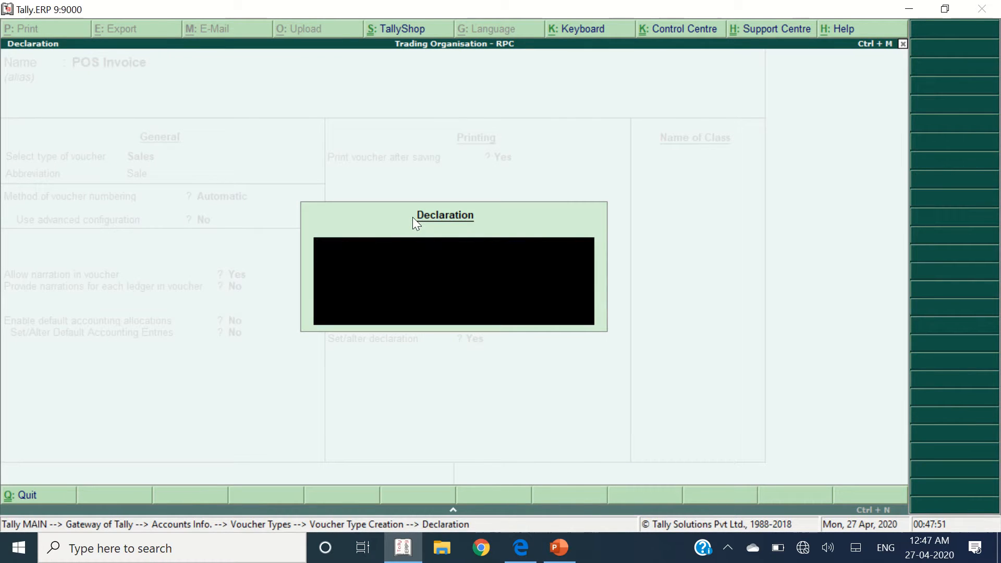
pyautogui.write('Once Sold materi')
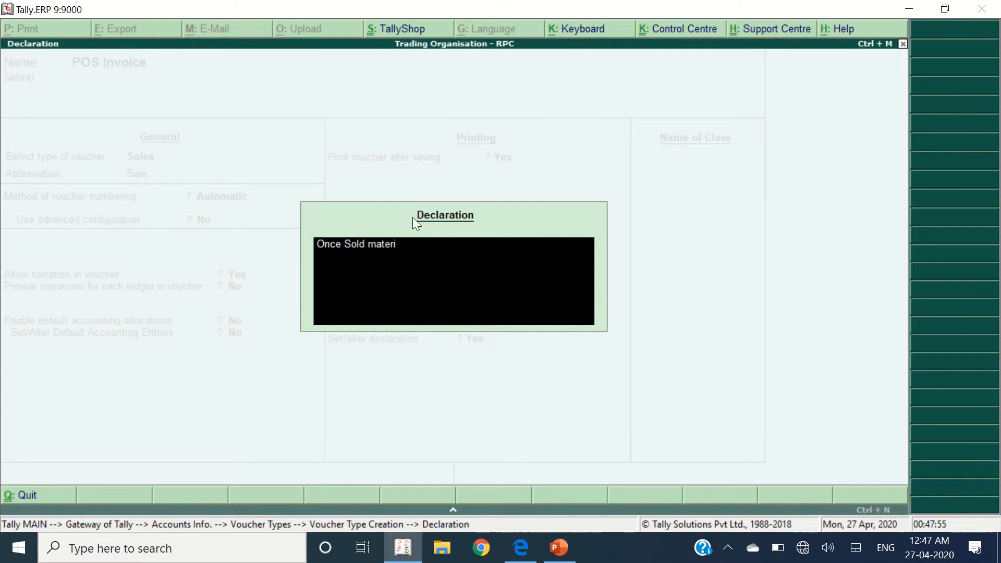
pyautogui.press('BackSpace')
pyautogui.press('BackSpace')
pyautogui.write('ld not be returned or')
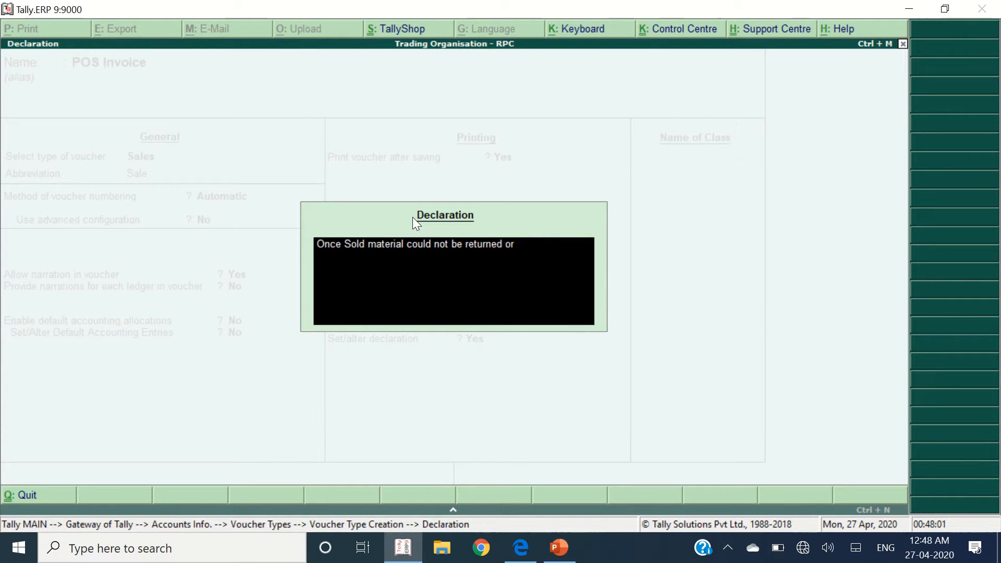
pyautogui.write(' exchanged. J')
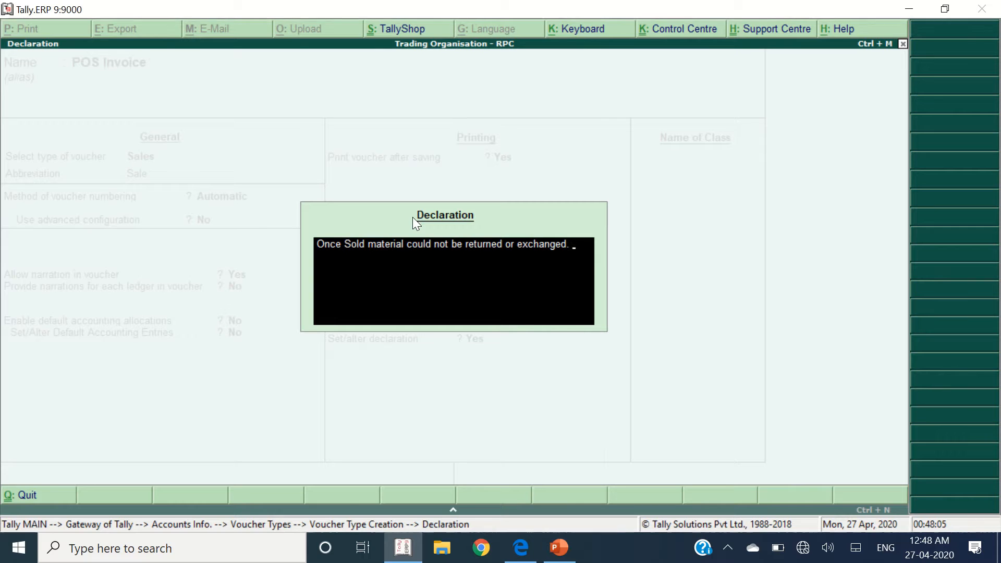
pyautogui.write('aipur Juridiction')
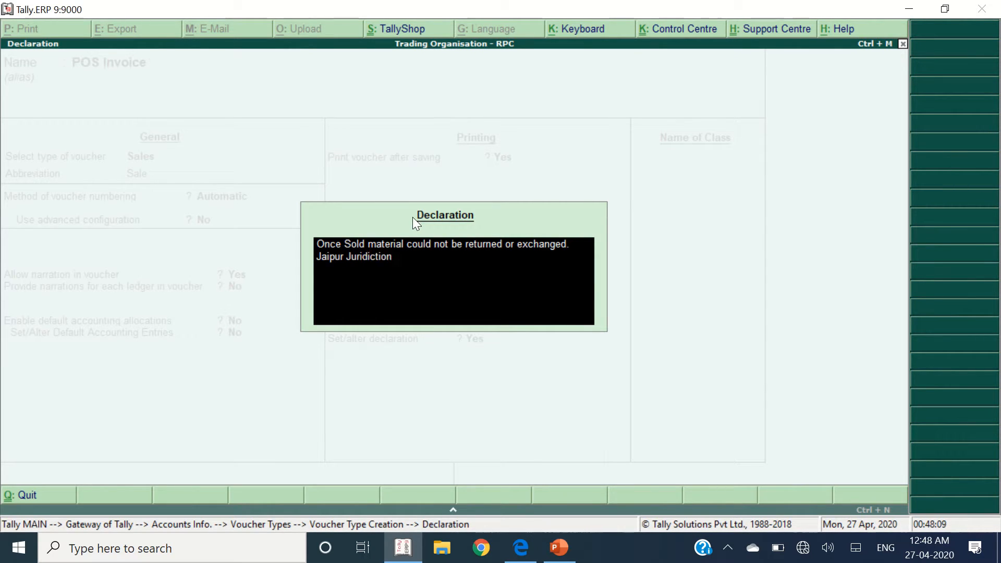
pyautogui.press('BackSpace')
pyautogui.press('BackSpace')
pyautogui.press('BackSpace')
pyautogui.press('BackSpace')
pyautogui.press('BackSpace')
pyautogui.press('BackSpace')
pyautogui.press('BackSpace')
pyautogui.press('BackSpace')
pyautogui.press('BackSpace')
pyautogui.press('BackSpace')
pyautogui.press('BackSpace')
pyautogui.press('BackSpace')
pyautogui.press('BackSpace')
pyautogui.press('BackSpace')
pyautogui.press('BackSpace')
pyautogui.press('BackSpace')
pyautogui.press('BackSpace')
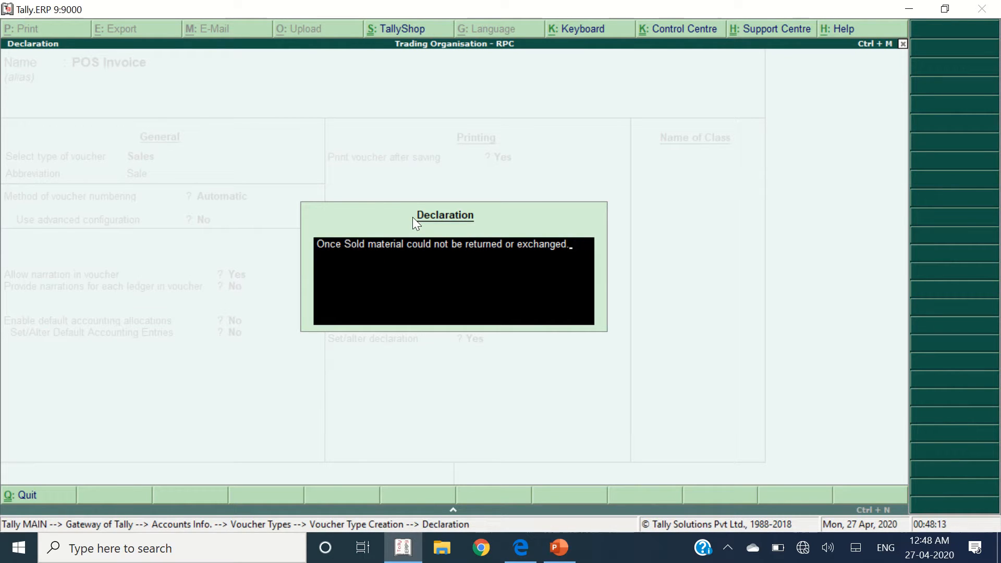
# - Finish the form and save the POS Invoice voucher type
pyautogui.hotkey('ctrl', 'a')
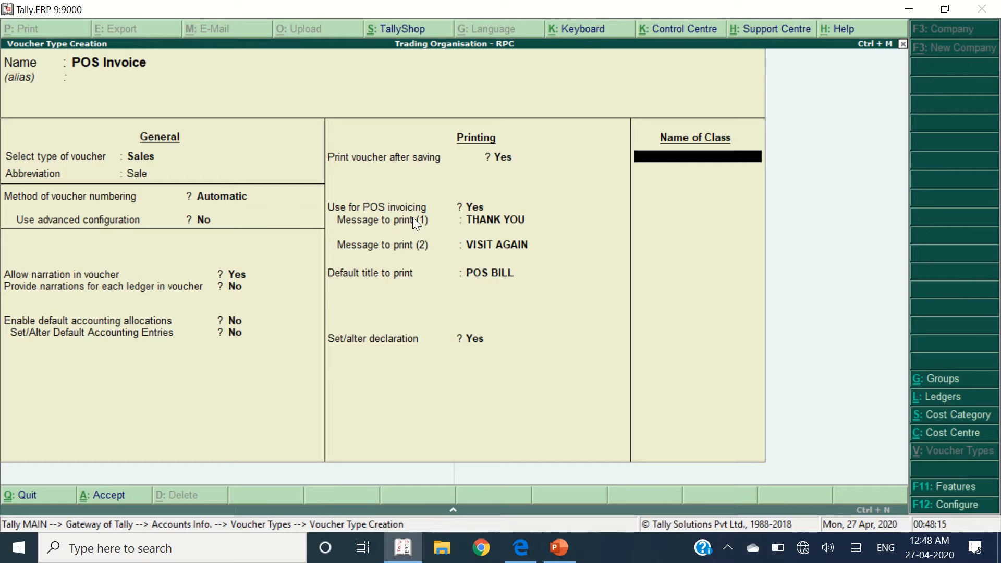
pyautogui.press('Return')
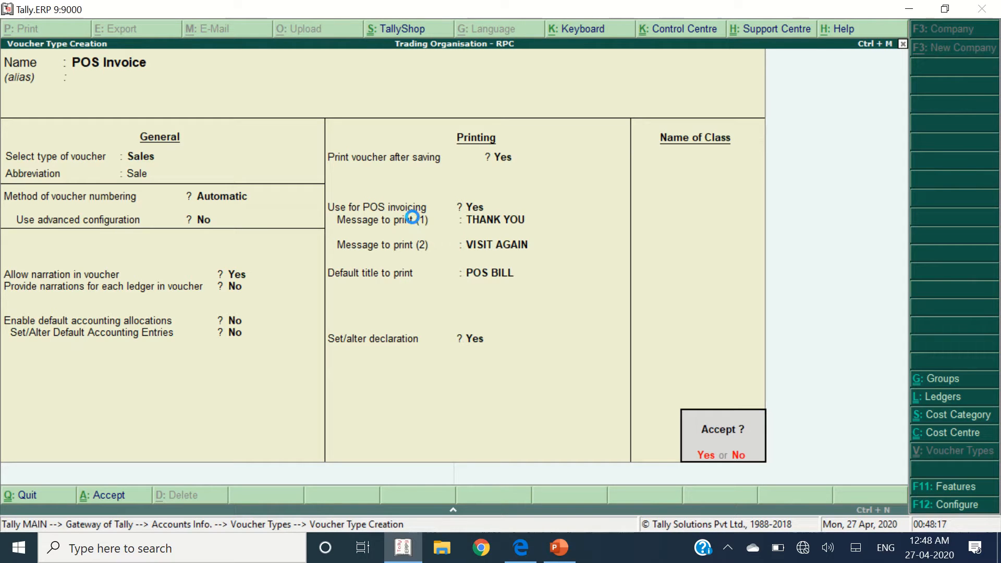
pyautogui.press('Return')
# - From Accounting Vouchers, open a Sales entry as POS Invoice No. 1 dated 1-Apr-2017
pyautogui.press('Escape')
pyautogui.press('Return')
pyautogui.press('Escape')
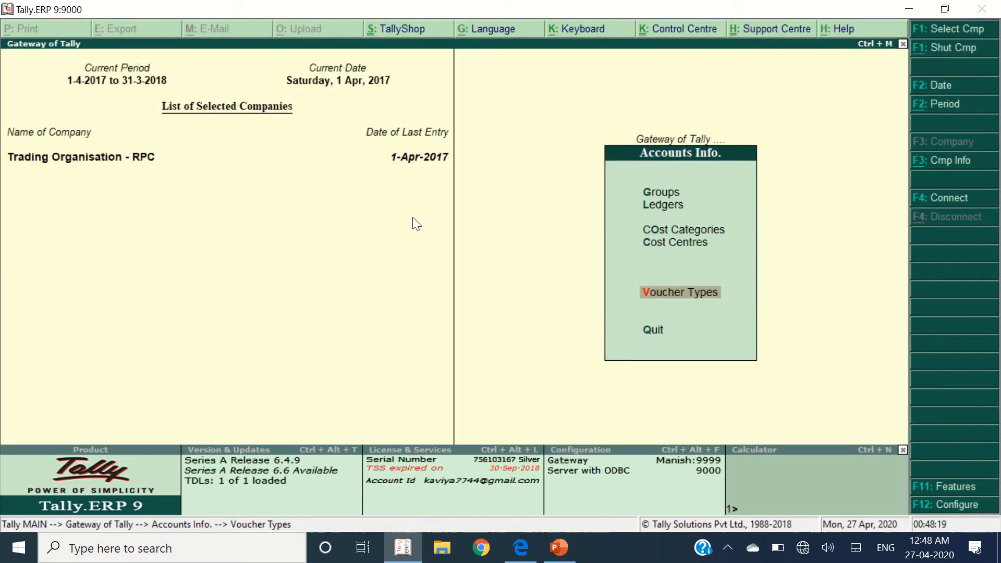
pyautogui.press('Escape')
pyautogui.press('Escape')
pyautogui.press('Escape')
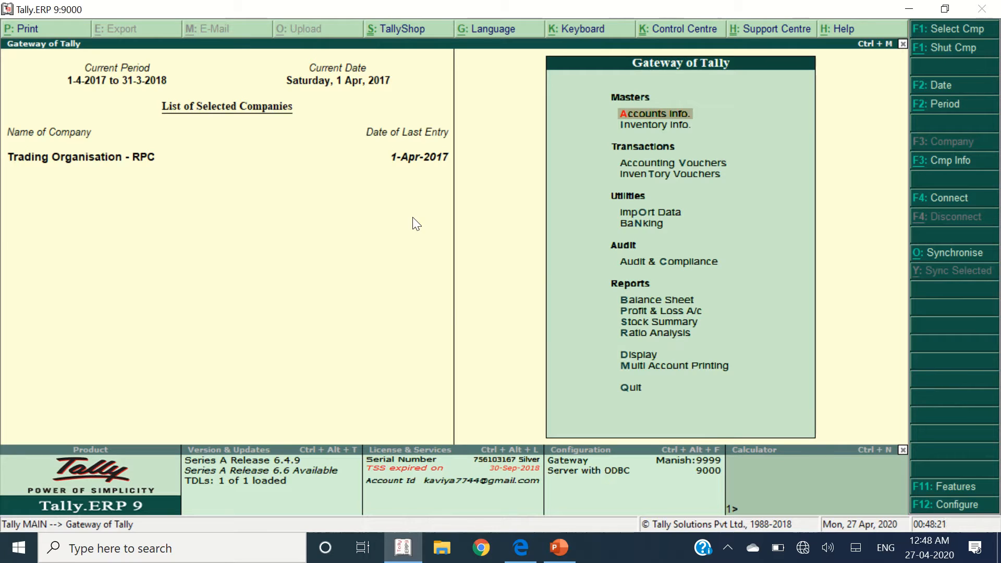
pyautogui.click(710, 159)
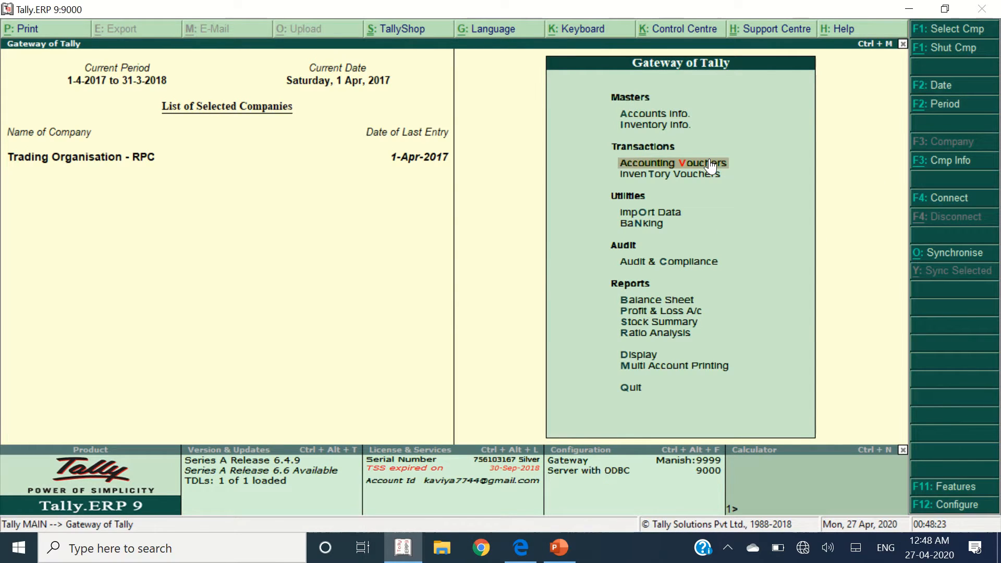
pyautogui.click(709, 158)
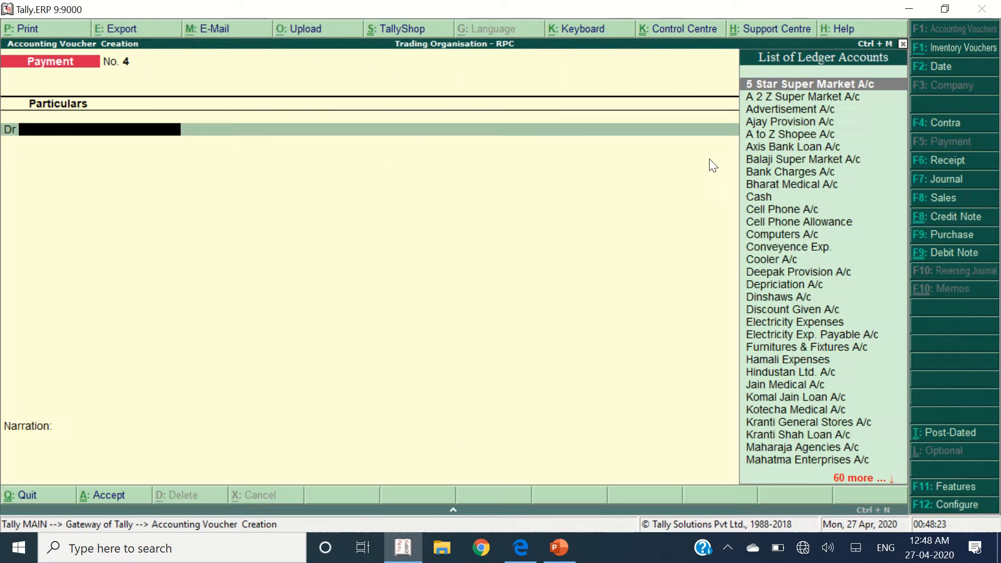
pyautogui.click(944, 200)
pyautogui.press('Up')
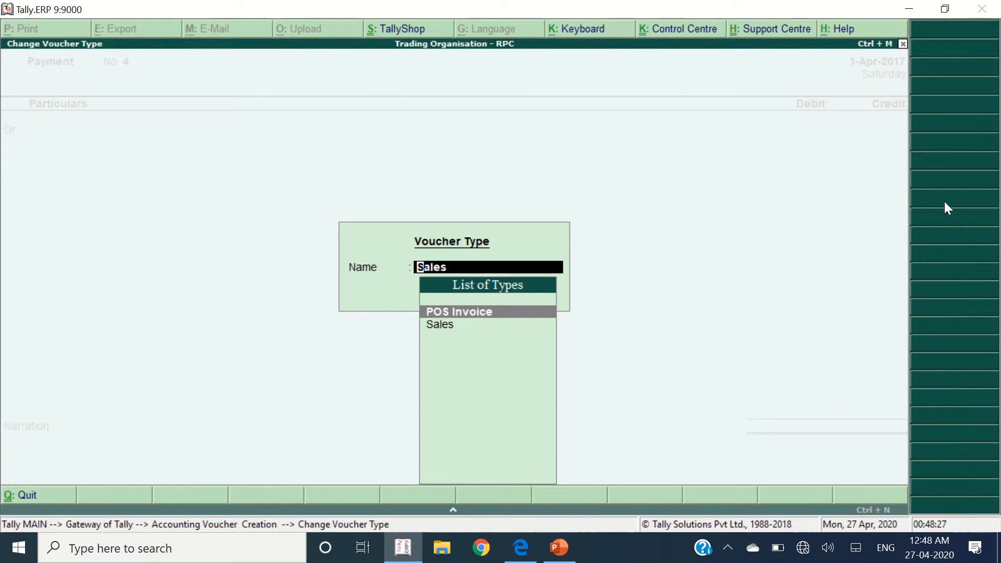
pyautogui.press('Down')
pyautogui.press('Up')
pyautogui.press('Return')
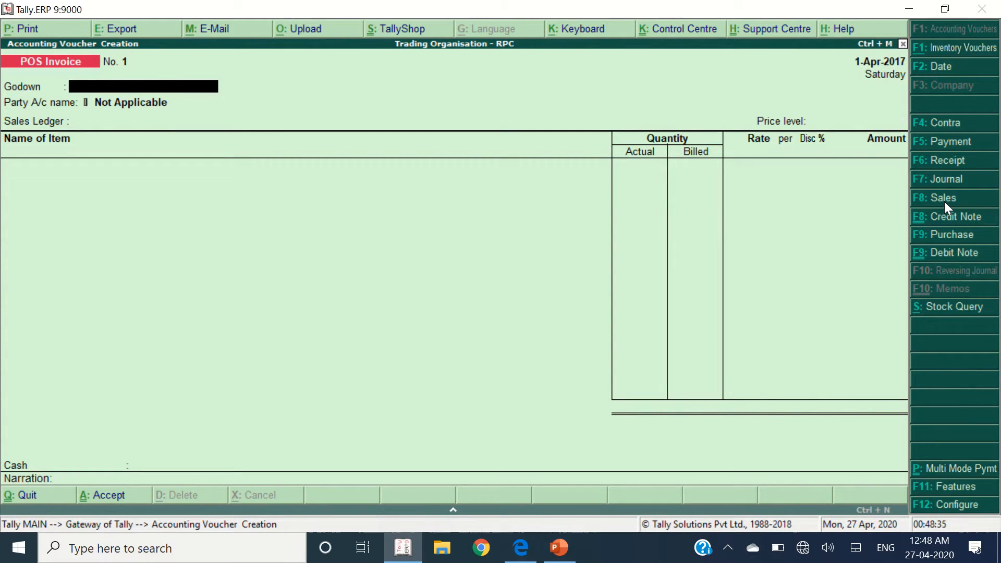
pyautogui.hotkey('alt', 'Tab')
pyautogui.scroll(-8, 973, 155)
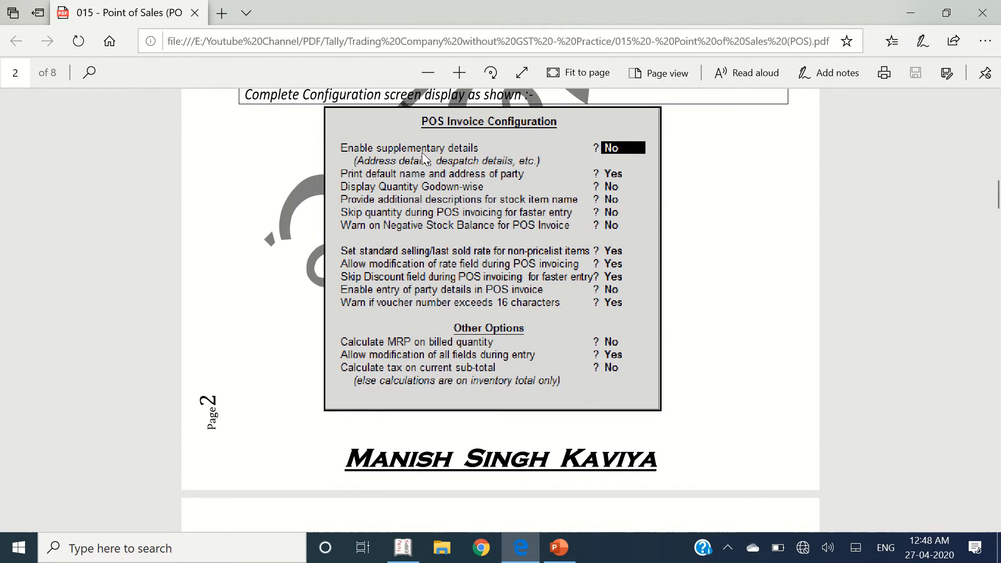
pyautogui.scroll(2, 428, 172)
pyautogui.moveTo(245, 184); pyautogui.dragTo(595, 211)
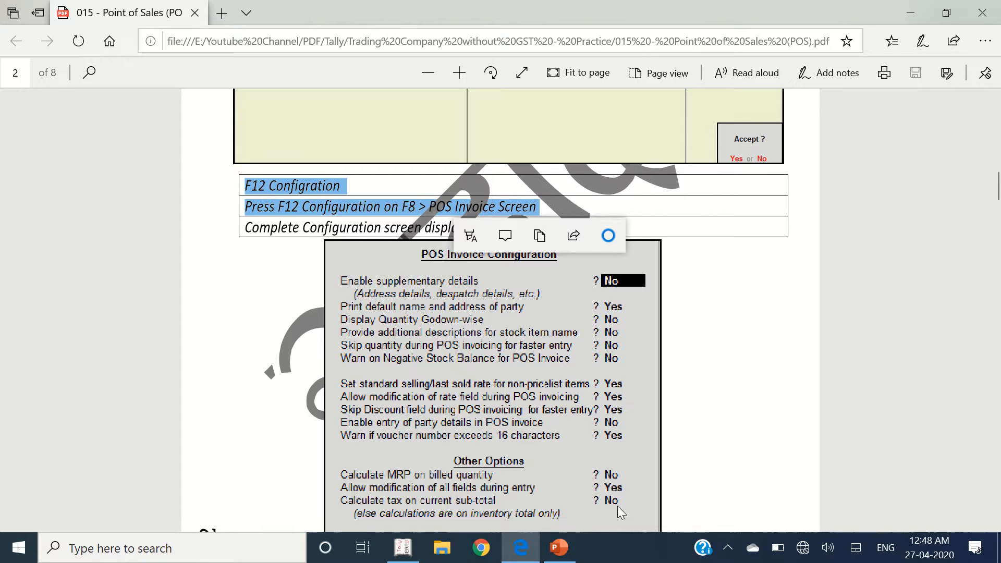
pyautogui.scroll(-1, 621, 374)
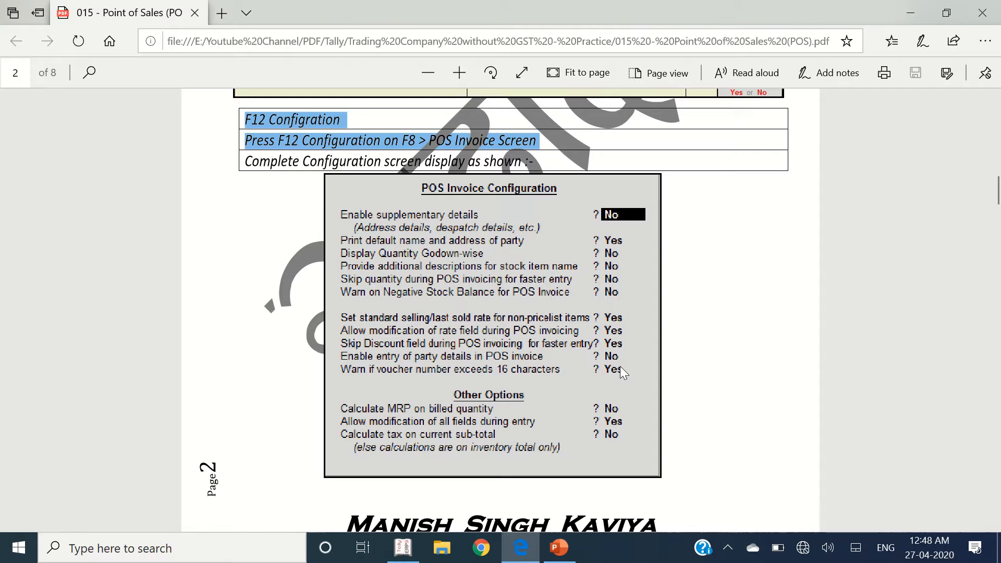
pyautogui.hotkey('alt', 'Tab')
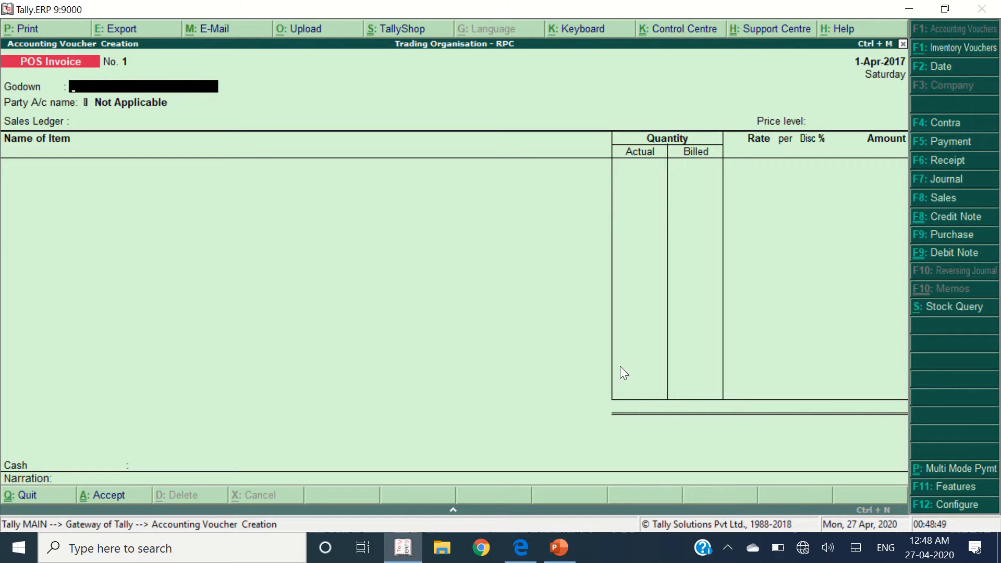
# - Set supplementary details No, party default name Yes, and godown-wise quantity, skip quantity and negative-stock warning No
pyautogui.press('F12')
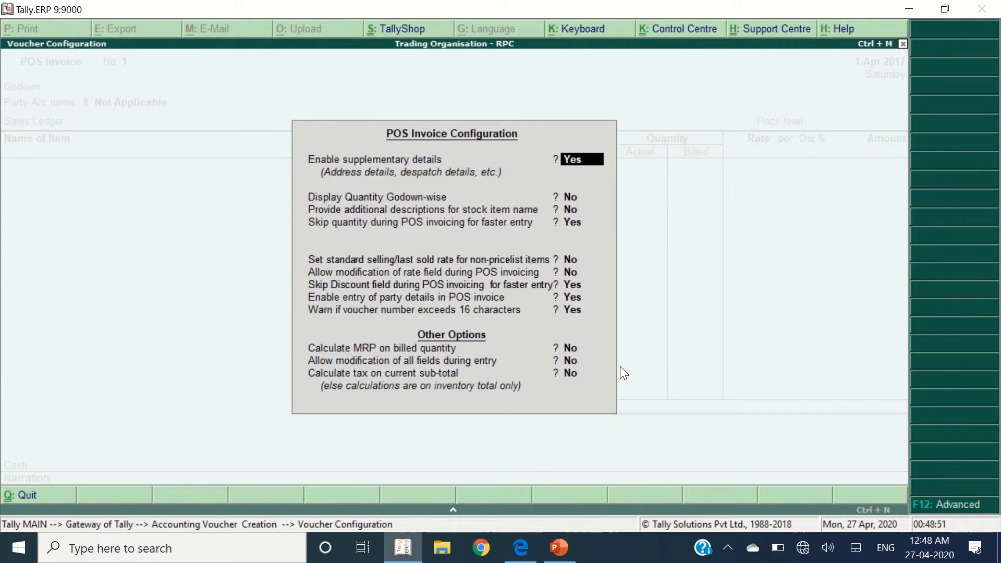
pyautogui.press('n')
pyautogui.press('Return')
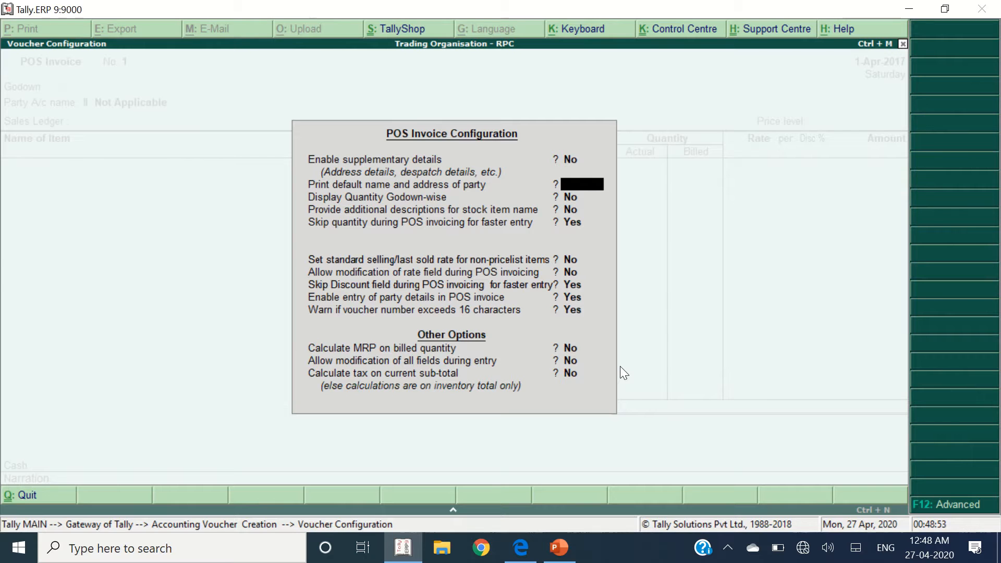
pyautogui.hotkey('alt', 'Tab')
pyautogui.hotkey('alt', 'Tab')
pyautogui.write('y')
pyautogui.press('Return')
pyautogui.hotkey('alt', 'Tab')
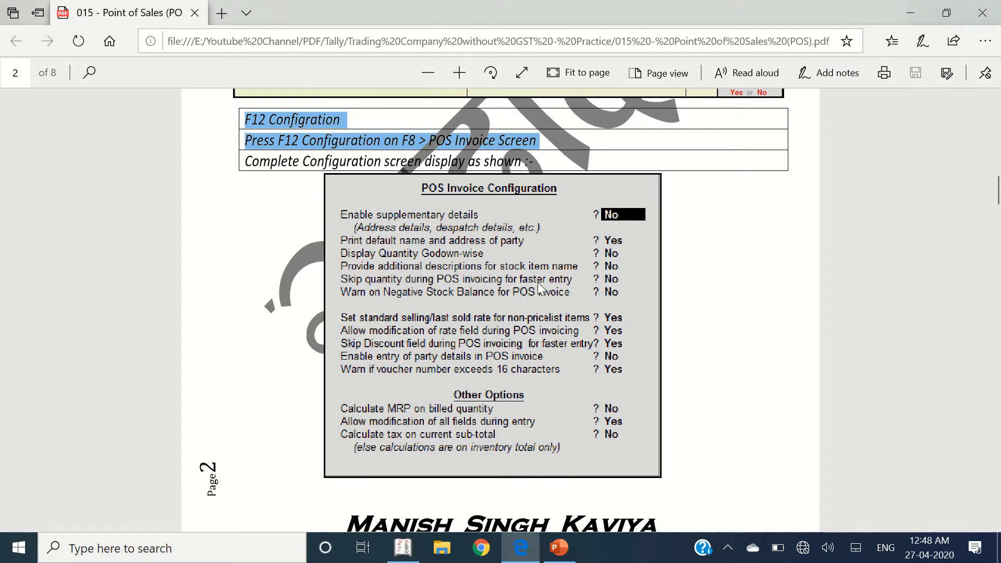
pyautogui.hotkey('alt', 'Tab')
pyautogui.write('n')
pyautogui.press('Return')
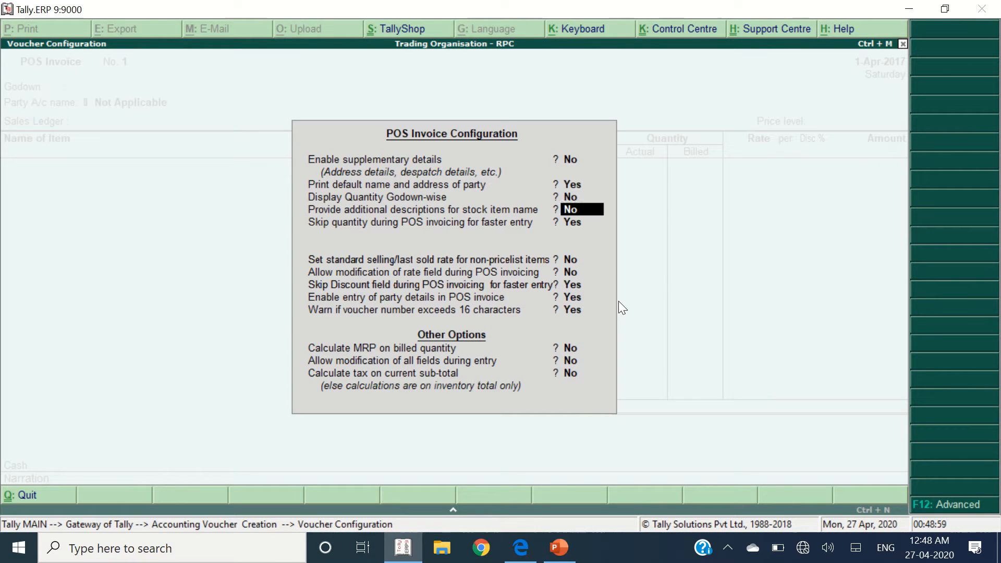
pyautogui.press('Return')
pyautogui.write('n')
pyautogui.press('Return')
pyautogui.write('n')
pyautogui.press('Return')
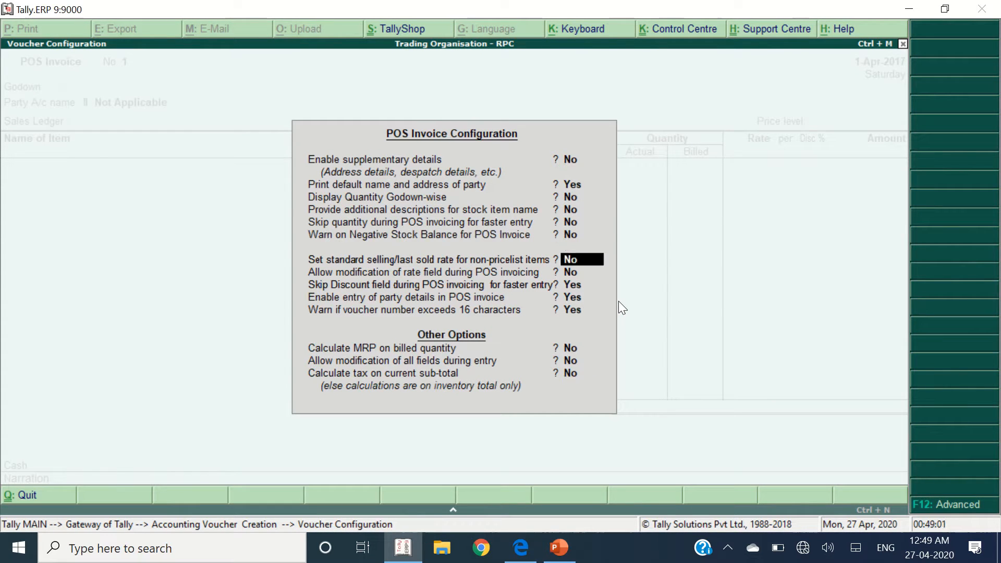
# - Set standard selling rate, rate modification and Skip Discount to Yes, party details to No
pyautogui.hotkey('alt', 'Tab')
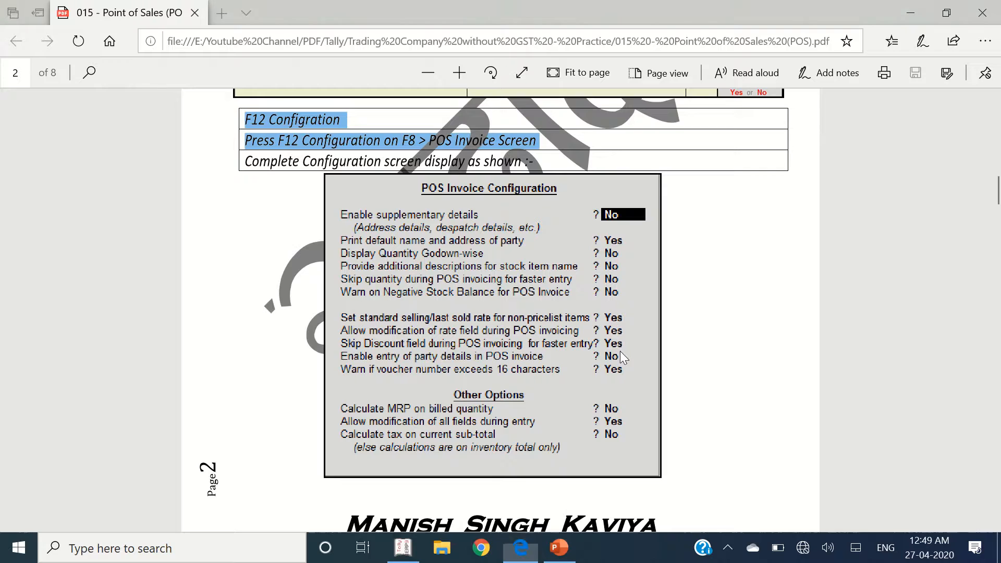
pyautogui.hotkey('alt', 'Tab')
pyautogui.write('y')
pyautogui.press('Return')
pyautogui.write('y')
pyautogui.press('Return')
pyautogui.write('y')
pyautogui.press('Return')
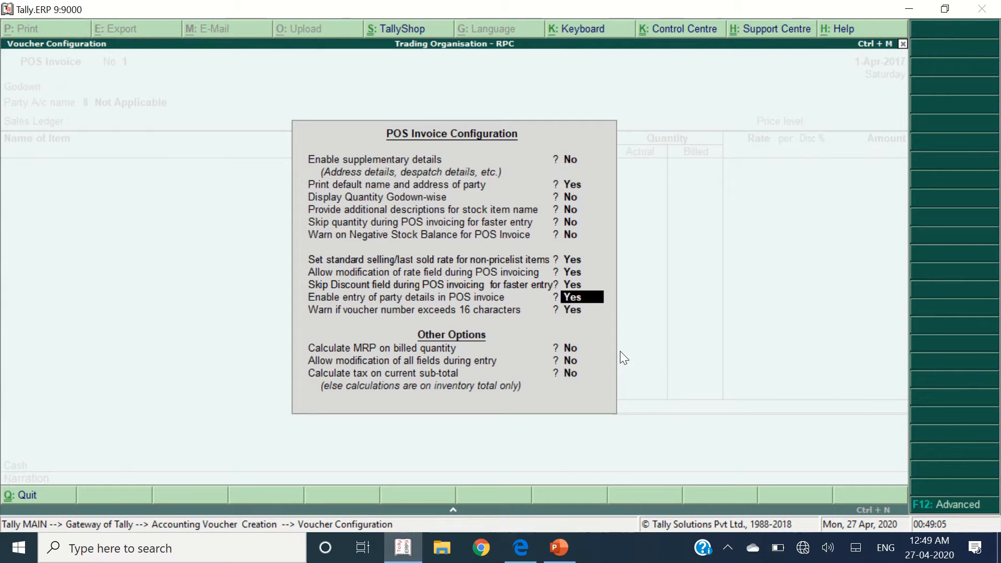
pyautogui.write('n')
pyautogui.press('Return')
pyautogui.write('y')
pyautogui.press('Return')
# - Confirm voucher number warning Yes, MRP calculation No and modification of all fields Yes
pyautogui.hotkey('alt', 'Tab')
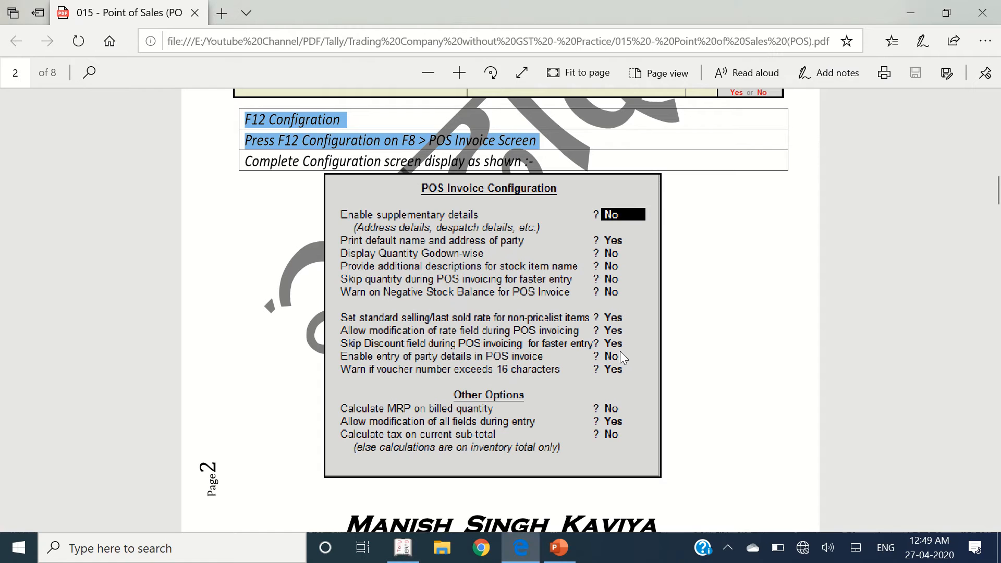
pyautogui.hotkey('alt', 'Tab')
pyautogui.press('Up')
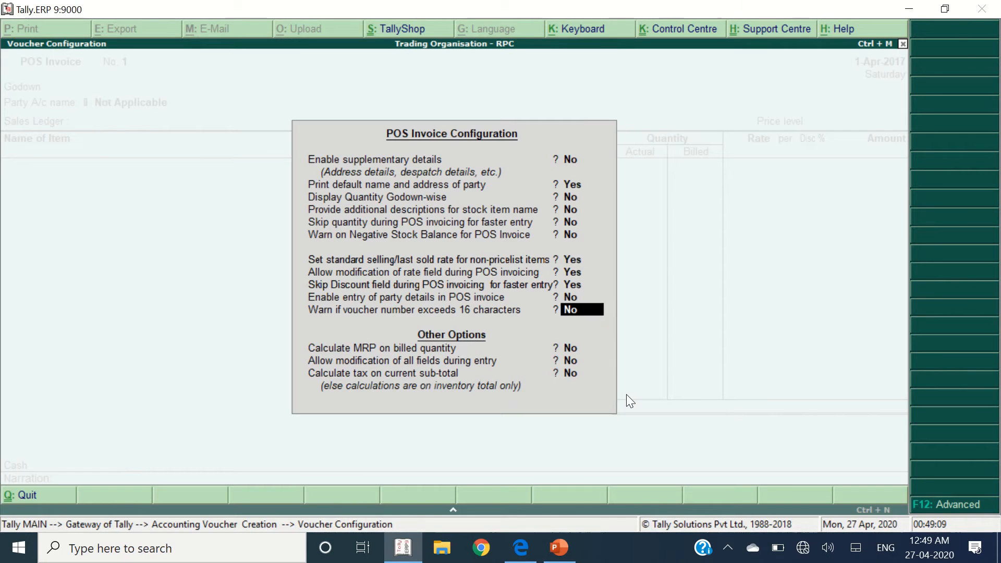
pyautogui.write('y')
pyautogui.press('Return')
pyautogui.hotkey('alt', 'Tab')
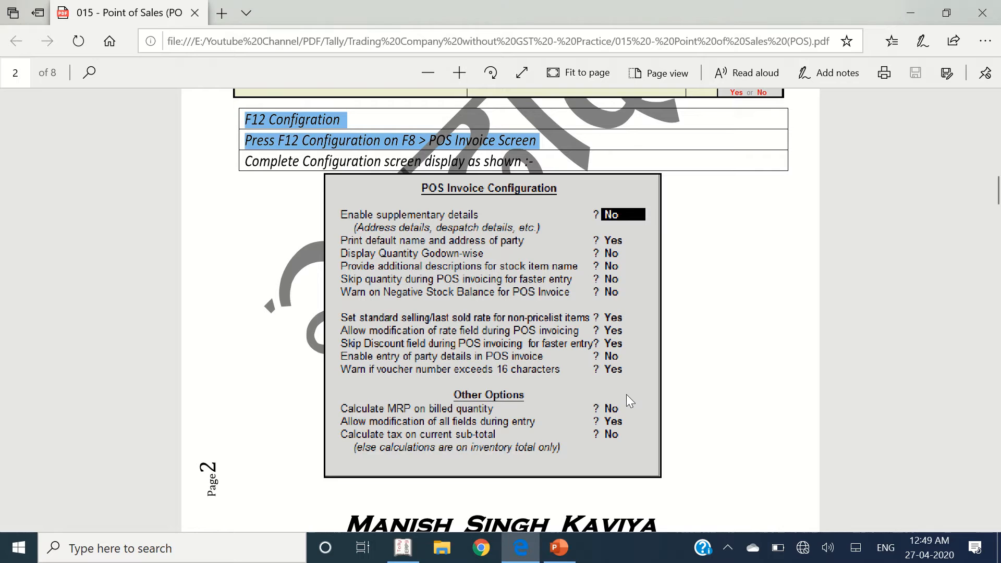
pyautogui.hotkey('alt', 'Tab')
pyautogui.press('Return')
pyautogui.press('Return')
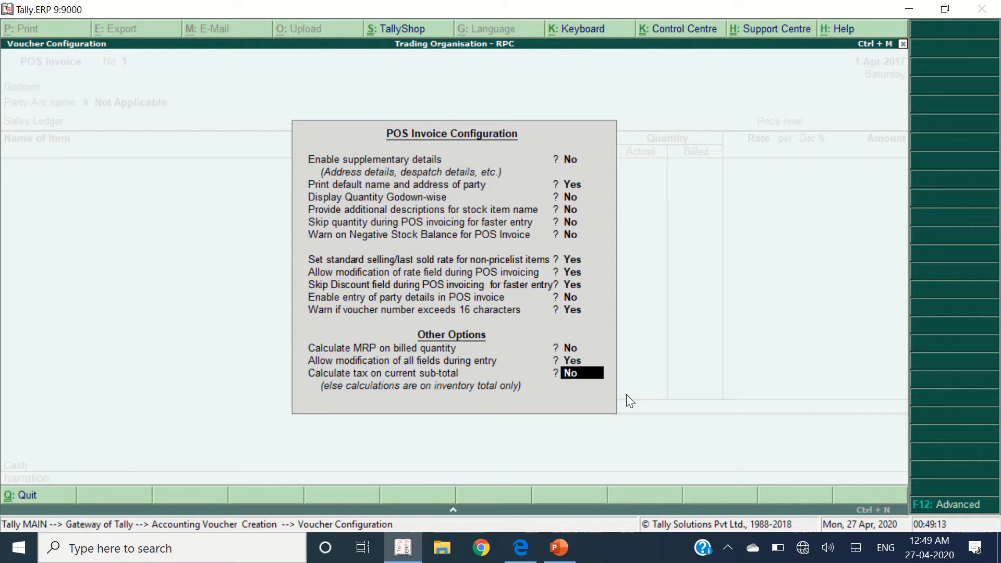
pyautogui.press('Return')
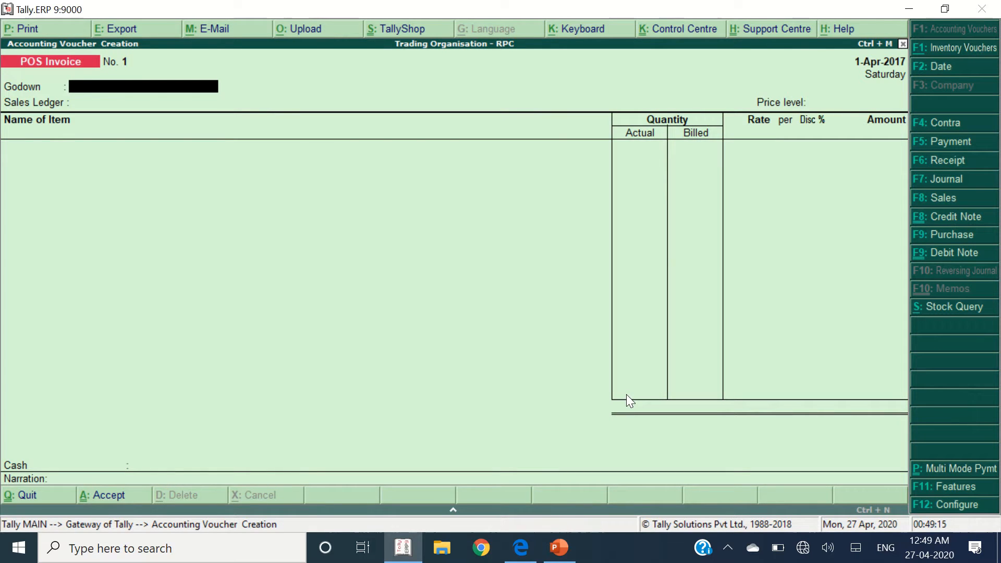
# - Reopen POS Invoice Configuration with F12 over the voucher
pyautogui.press('F12')
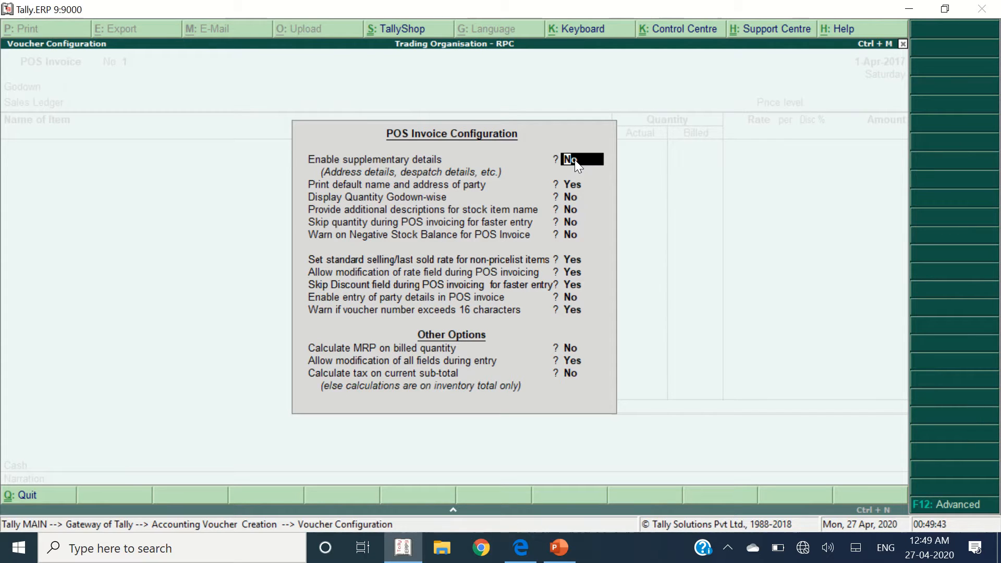
pyautogui.press('Return')
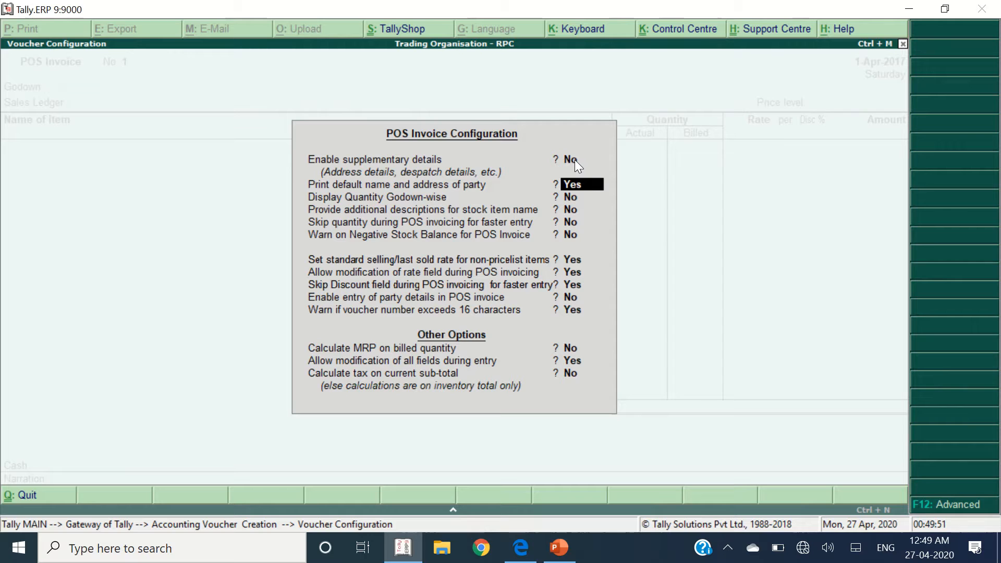
pyautogui.press('Return')
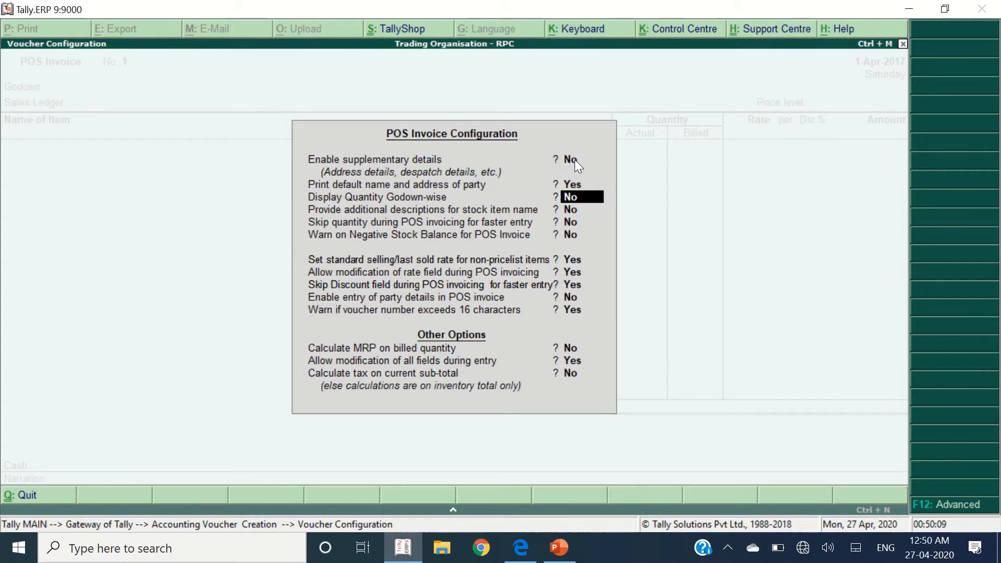
pyautogui.press('Return')
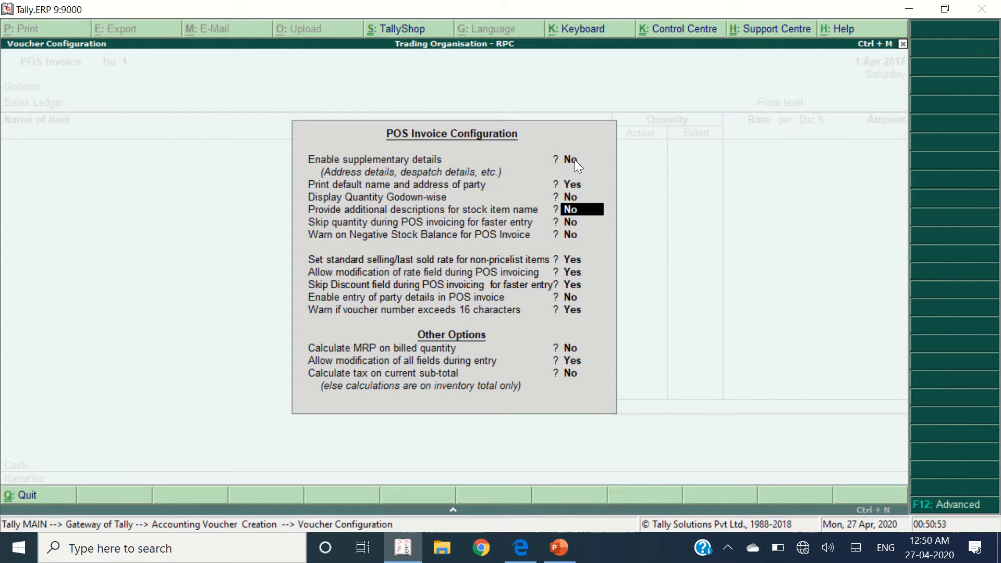
pyautogui.press('Return')
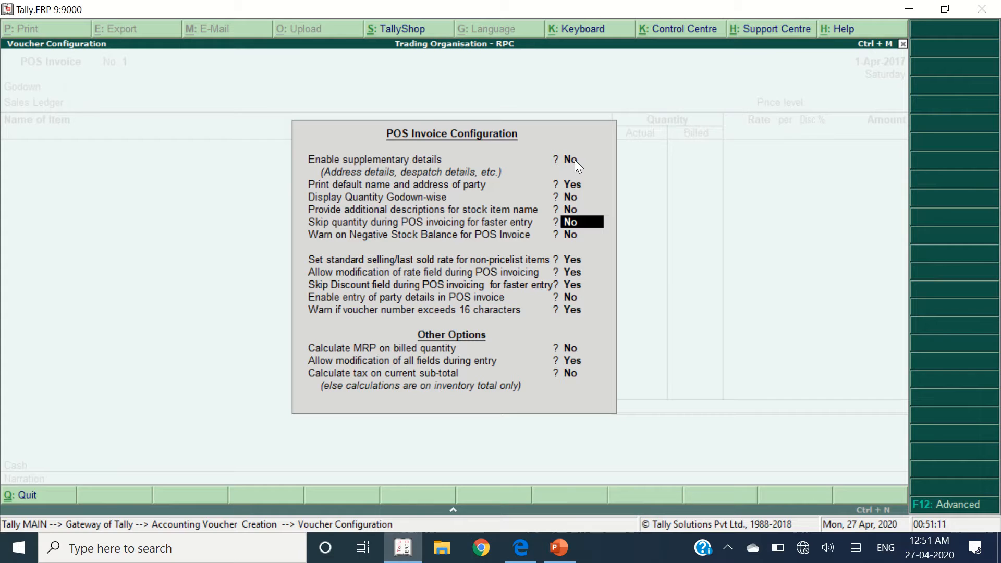
pyautogui.press('Return')
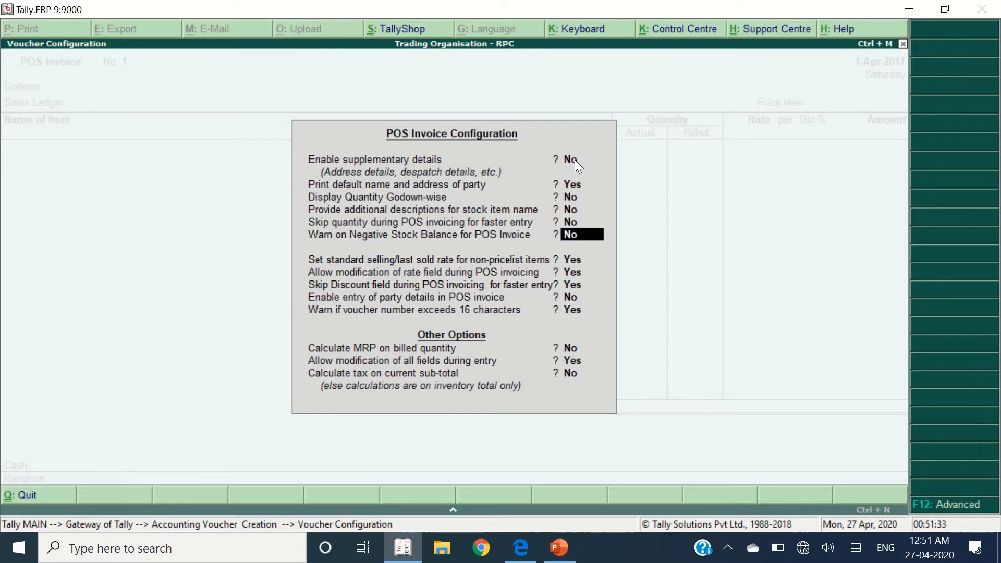
# - Keep Skip Discount Yes, party details No, voucher number warning on, MRP off, then accept the configuration
pyautogui.press('Return')
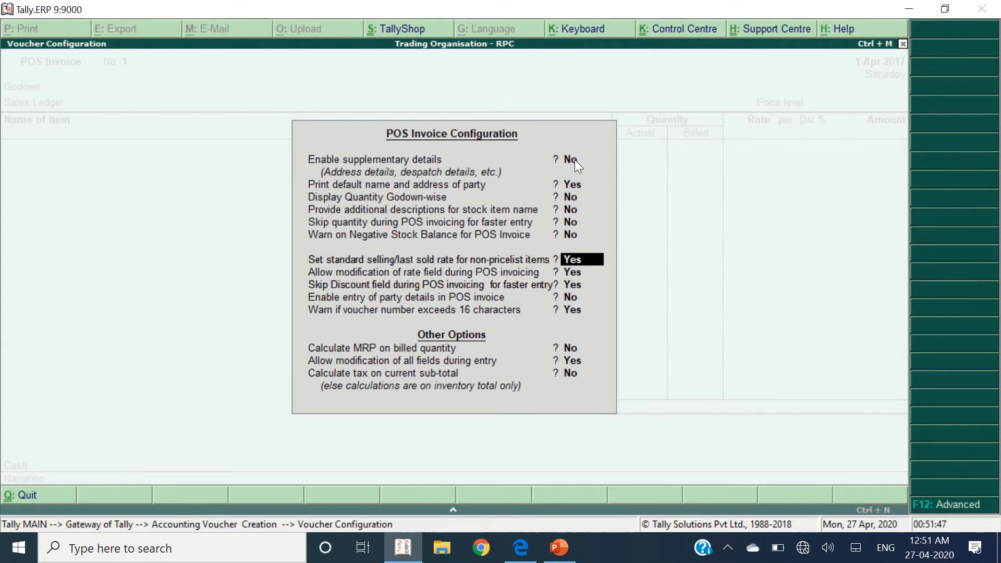
pyautogui.press('Return')
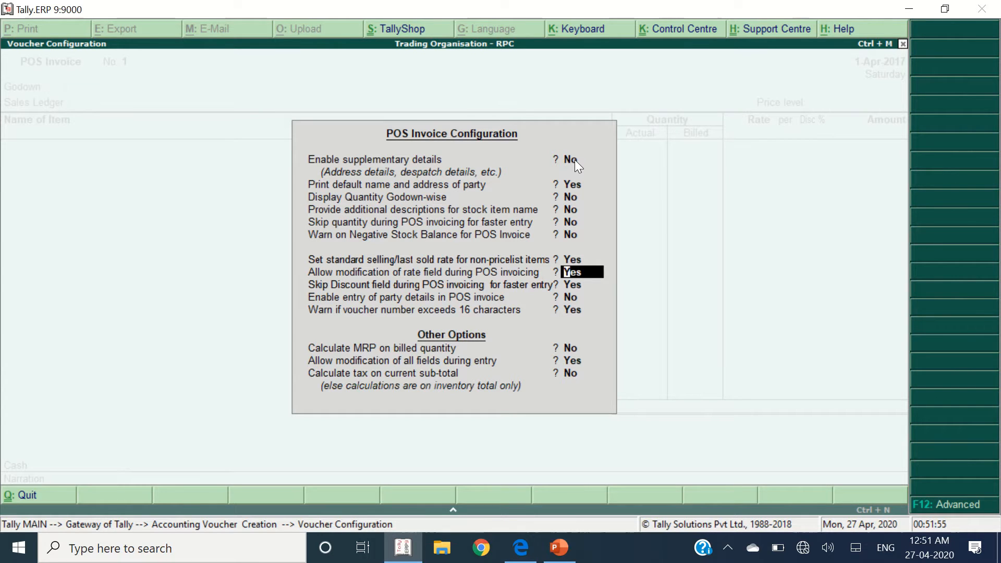
pyautogui.press('Return')
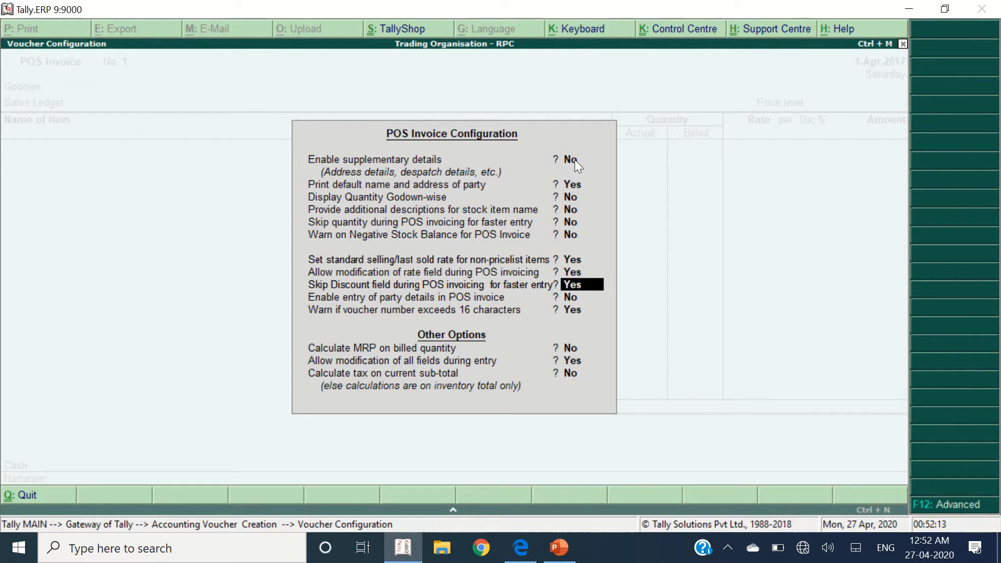
pyautogui.press('Return')
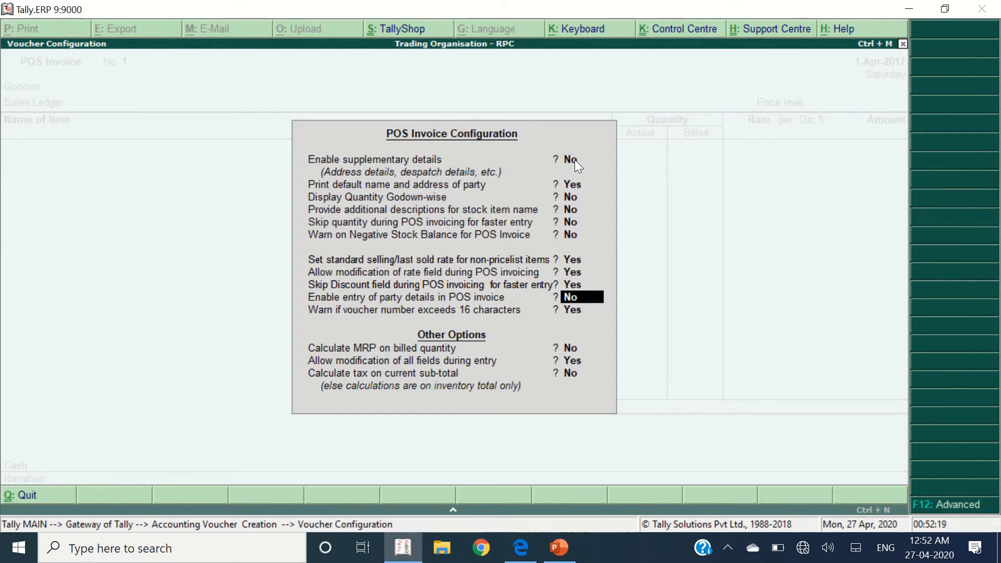
pyautogui.press('Return')
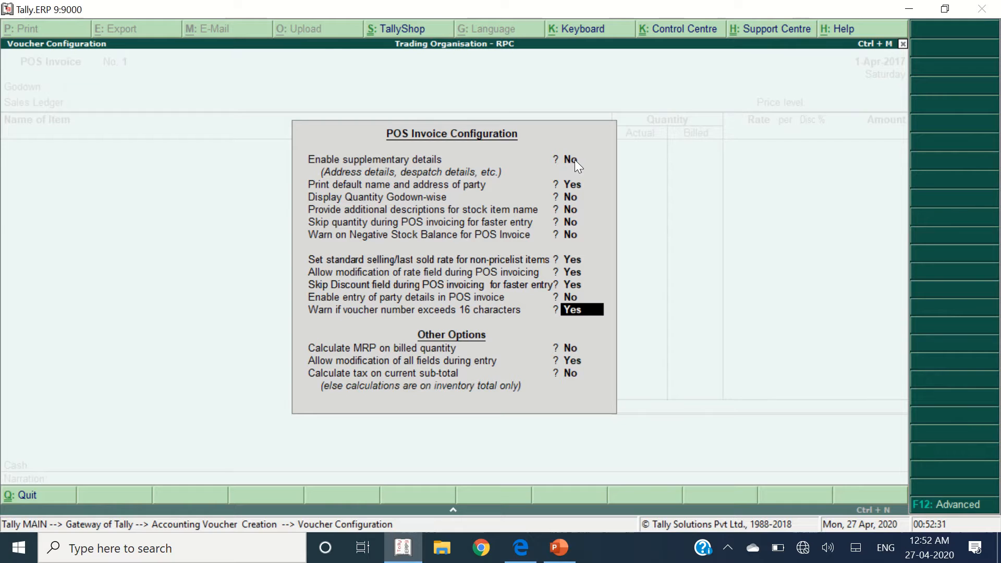
pyautogui.press('Return')
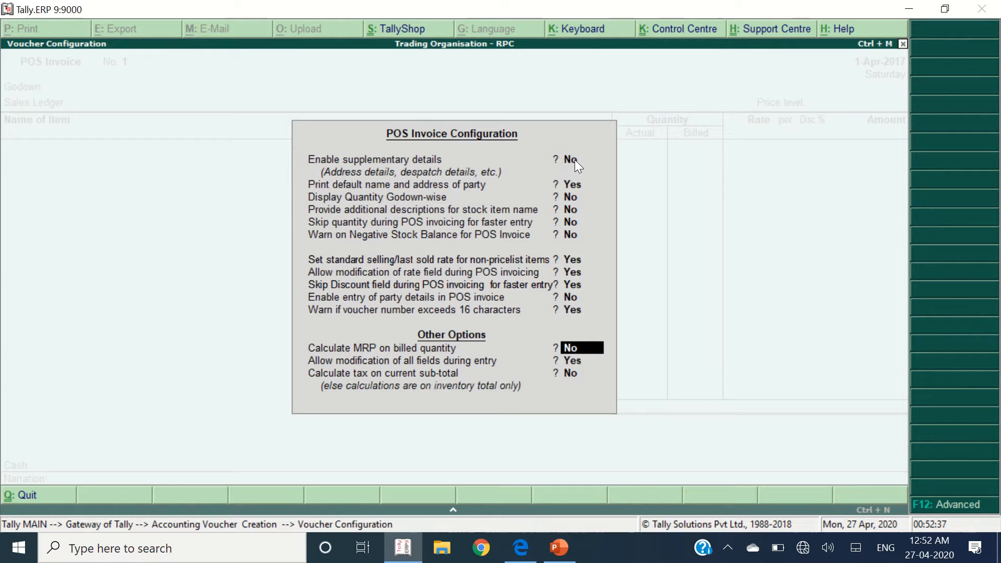
pyautogui.press('Return')
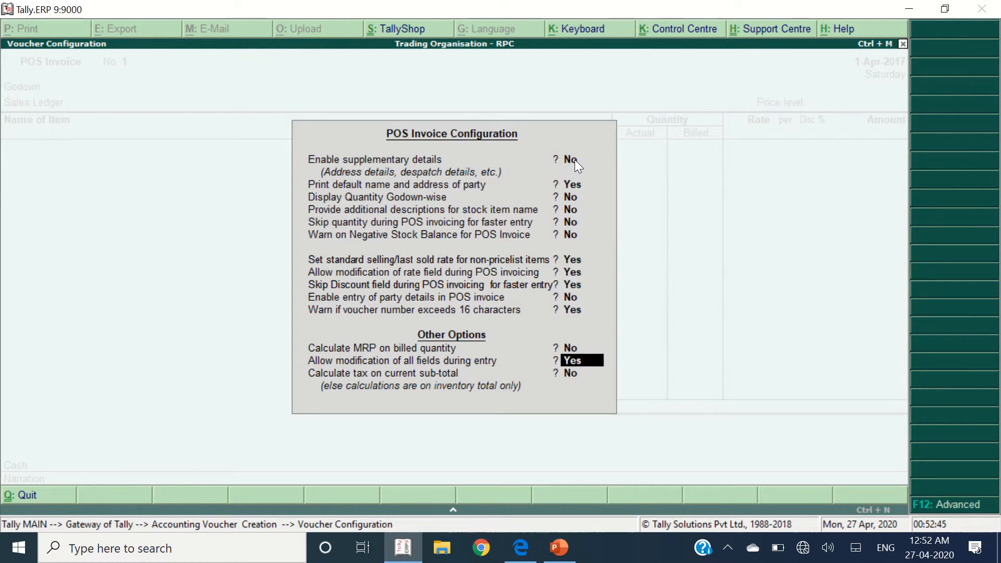
pyautogui.press('Return')
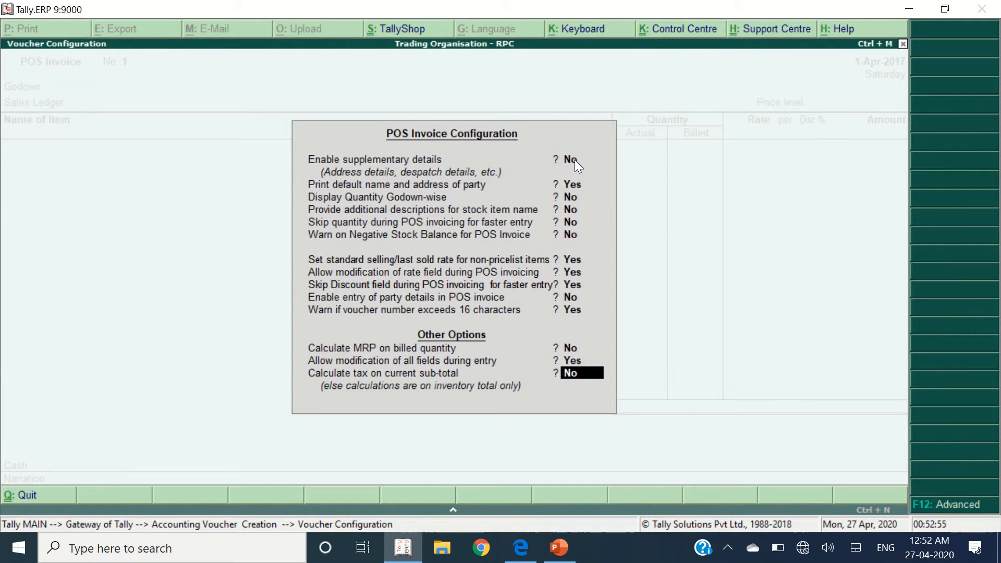
pyautogui.press('Return')
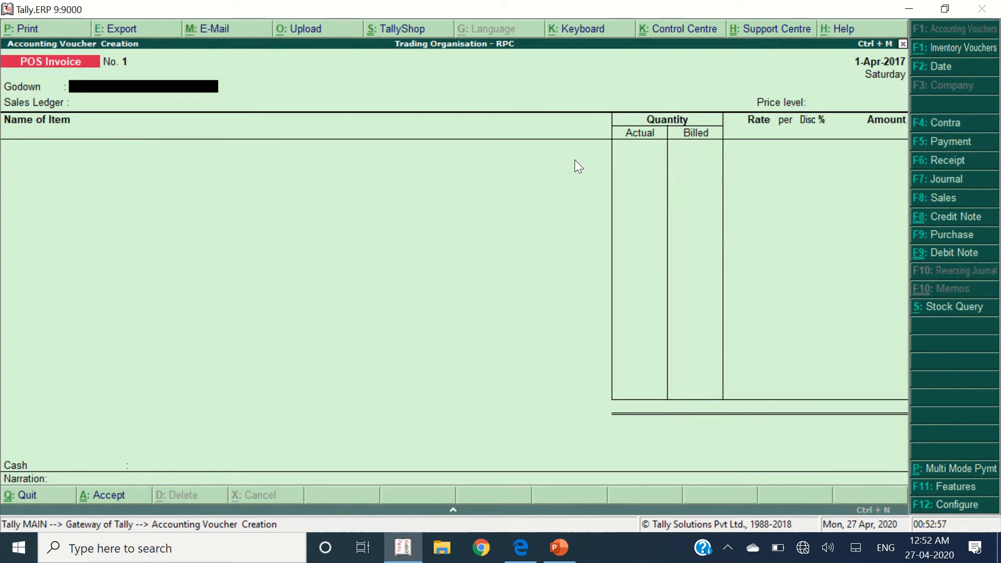
# - Change the voucher date to 1-May-2017 as given in the exercise PDF
pyautogui.hotkey('alt', 'Tab')
pyautogui.scroll(-5, 516, 217)
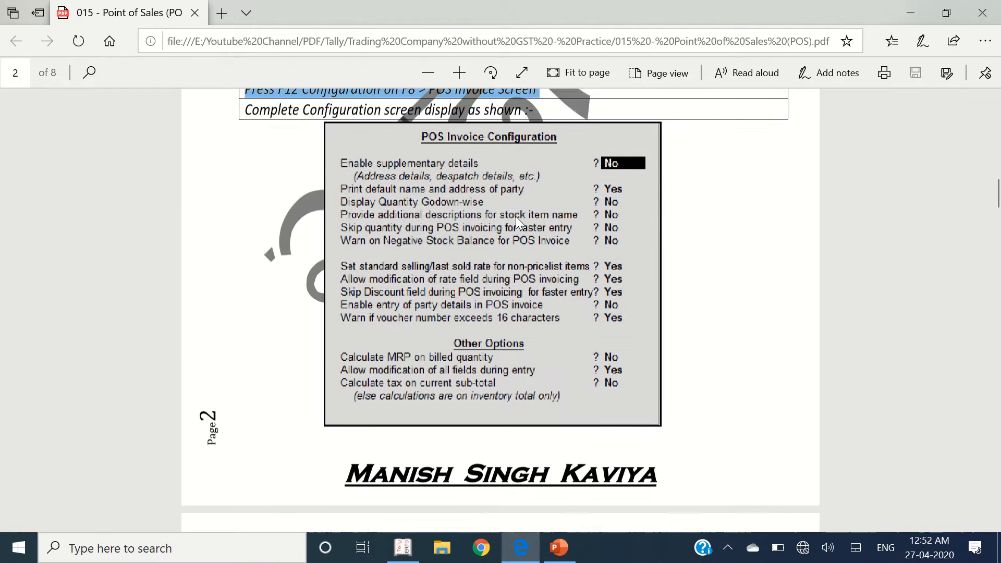
pyautogui.moveTo(309, 315); pyautogui.dragTo(380, 316)
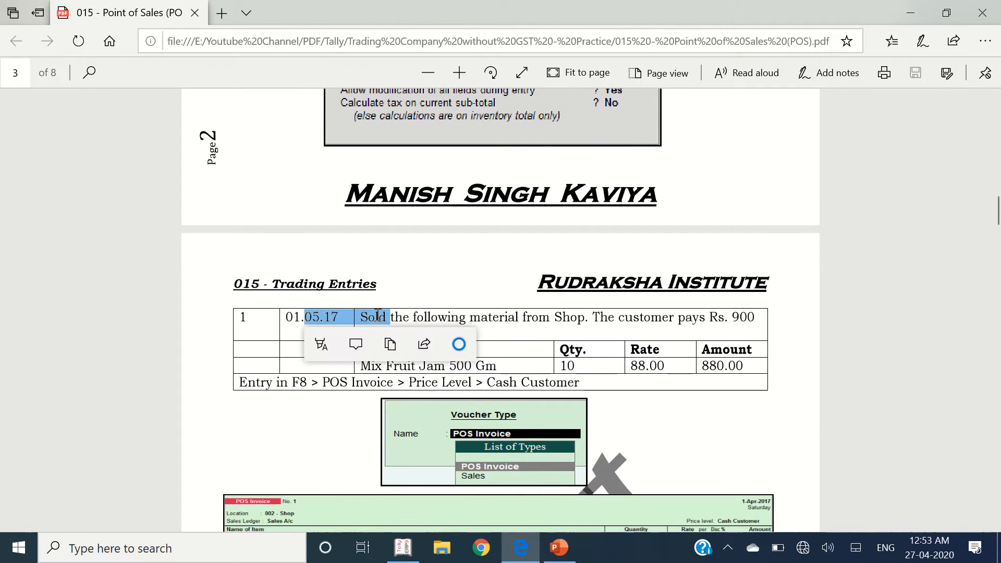
pyautogui.hotkey('alt', 'Tab')
pyautogui.press('F2')
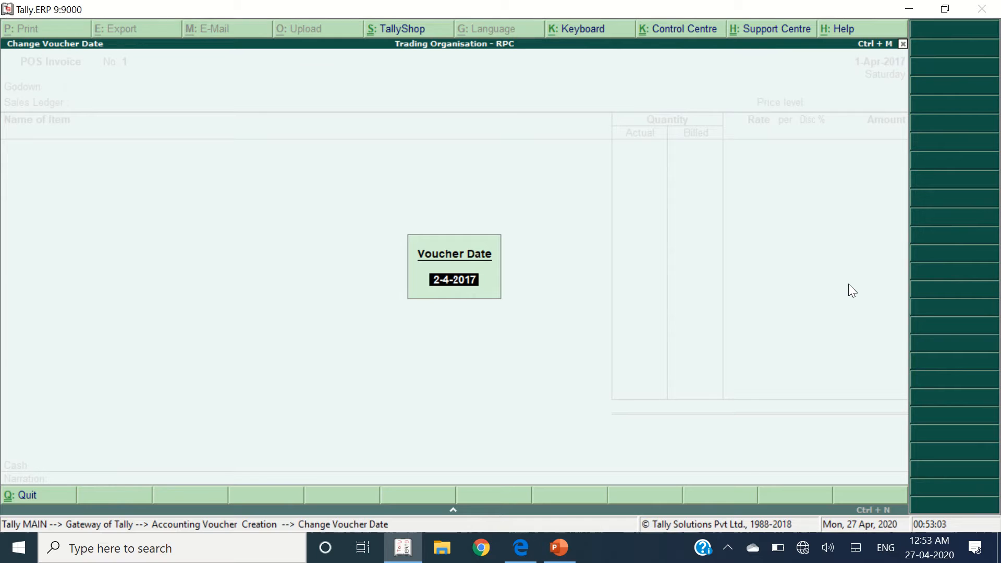
pyautogui.write('1-5')
pyautogui.press('Return')
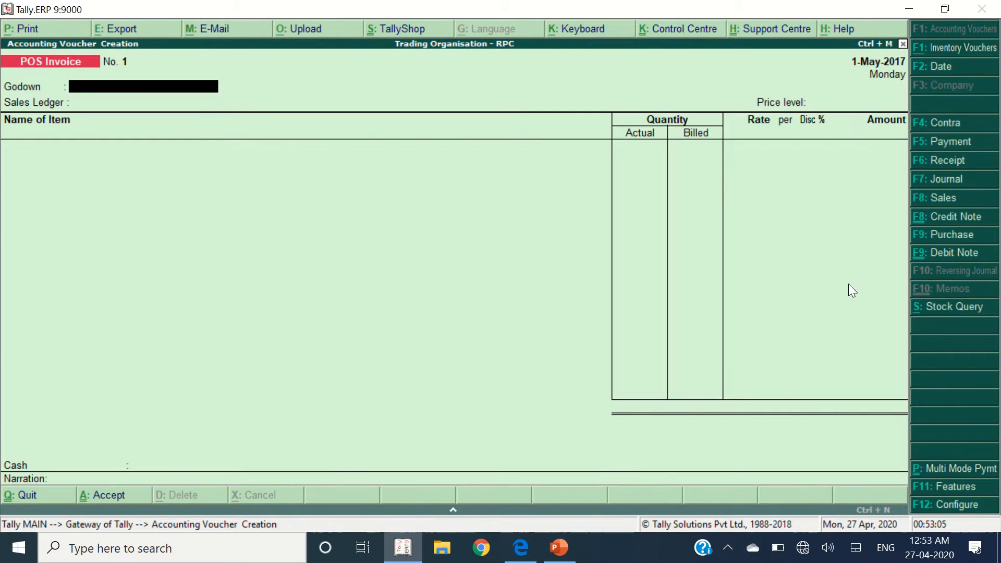
# - Choose Shop godown, Sales A/c ledger and Cash Customer price level
pyautogui.write('Sho')
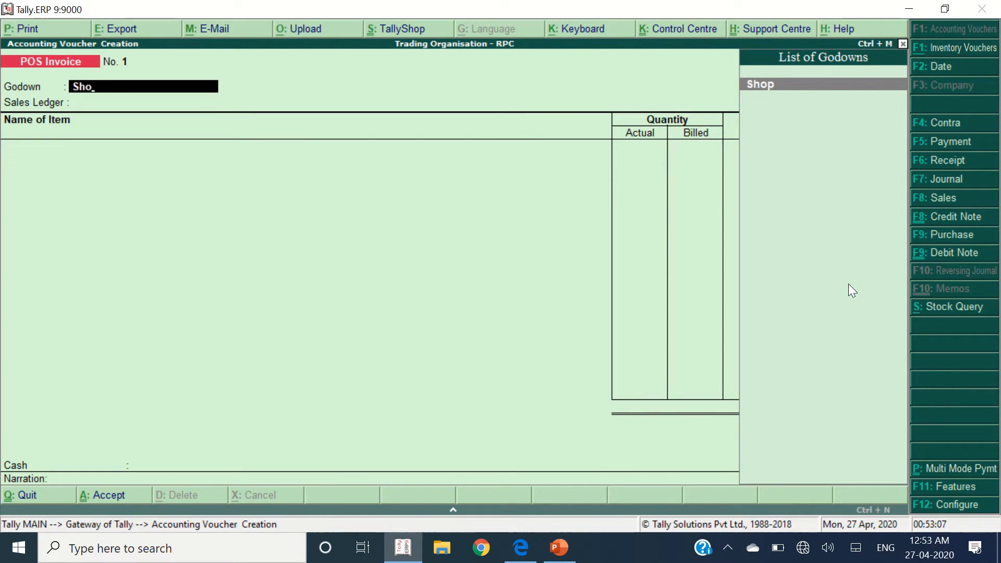
pyautogui.press('Return')
pyautogui.press('Return')
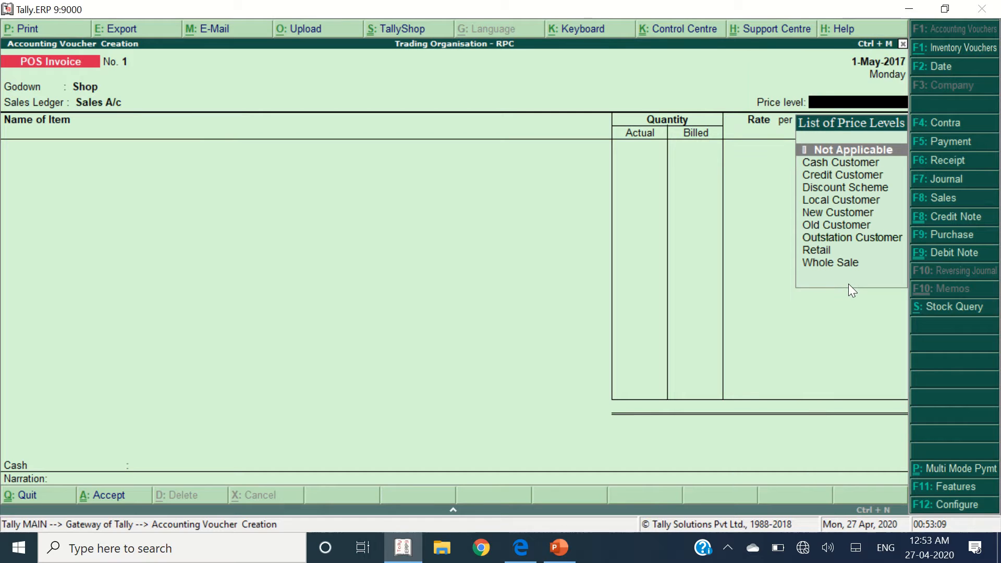
pyautogui.press('Down')
pyautogui.press('Return')
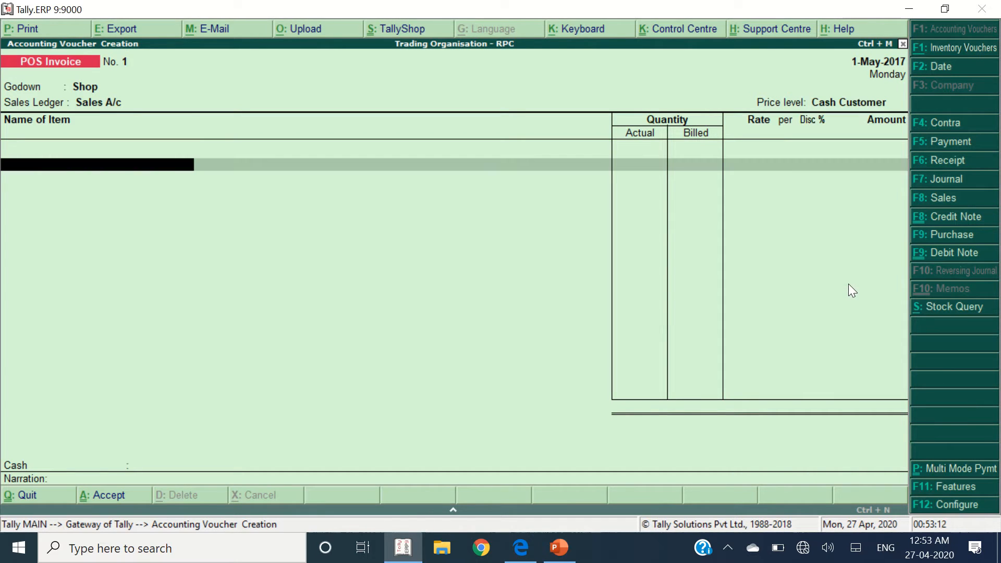
# - Add Mix Fruit Jam 500 GM, quantity 10 at 88.00, and note the Rs. 900 cash paid
pyautogui.hotkey('alt', 'Tab')
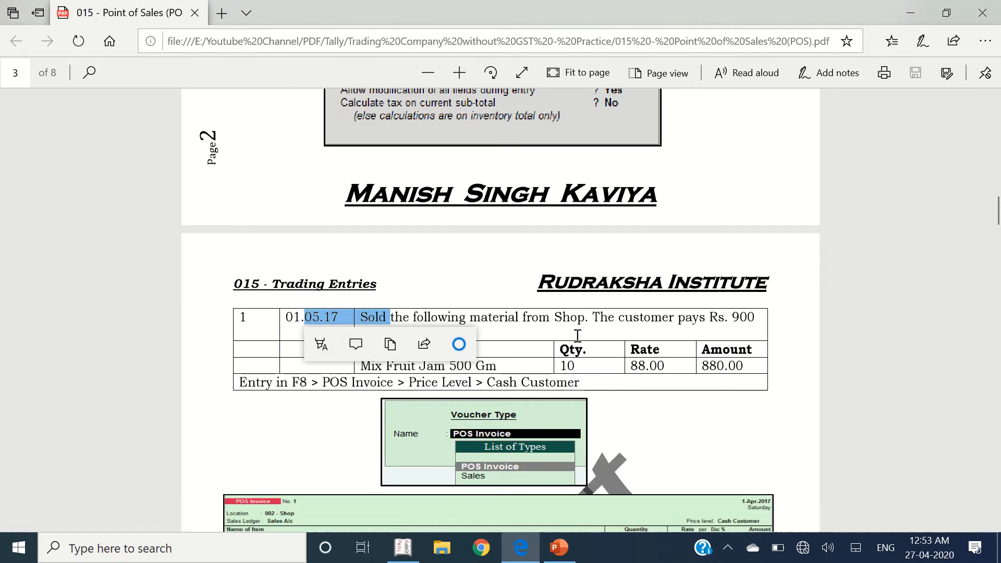
pyautogui.click(393, 366)
pyautogui.moveTo(373, 366); pyautogui.dragTo(754, 367)
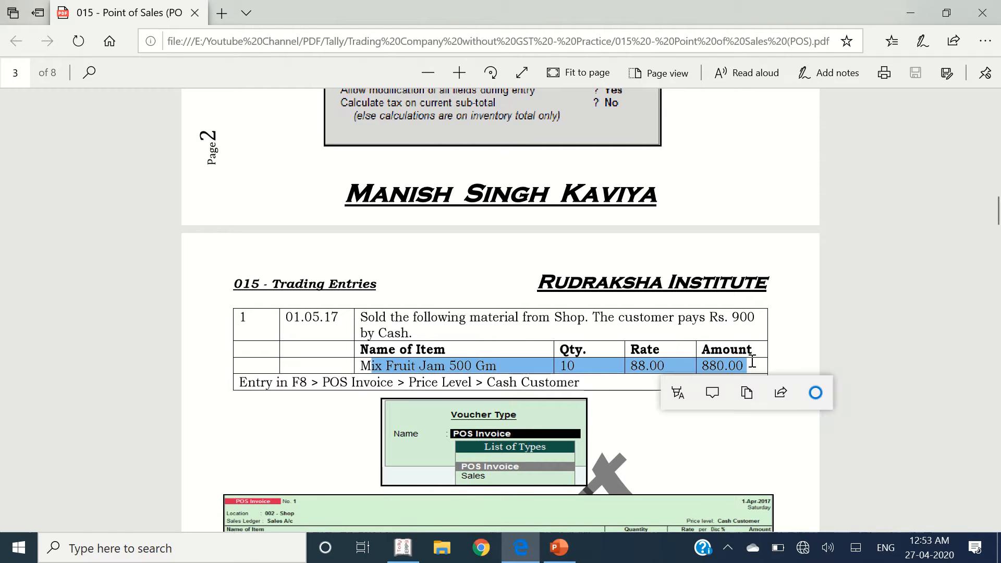
pyautogui.hotkey('alt', 'Tab')
pyautogui.write('Mix')
pyautogui.press('Down')
pyautogui.press('Down')
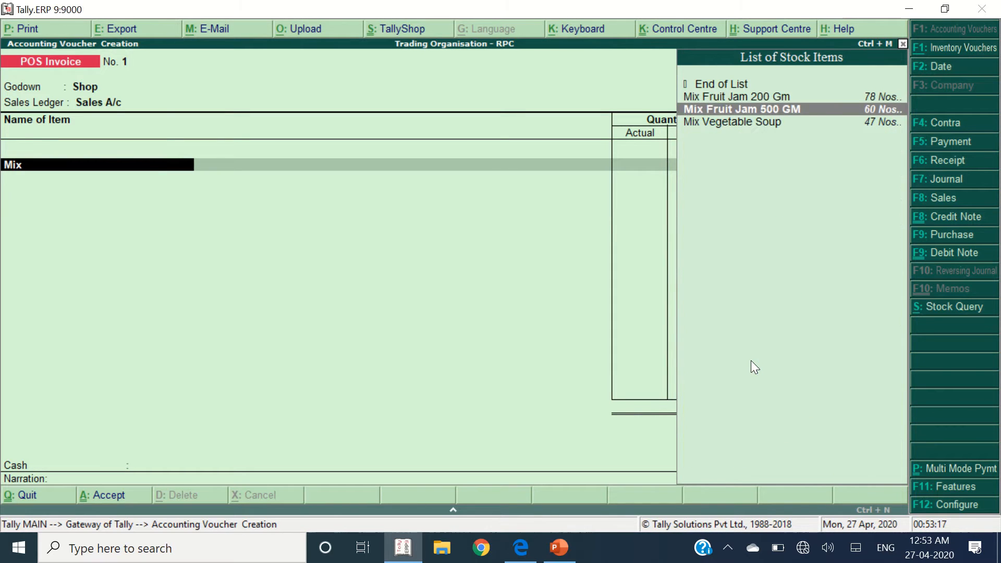
pyautogui.press('Return')
pyautogui.write('0')
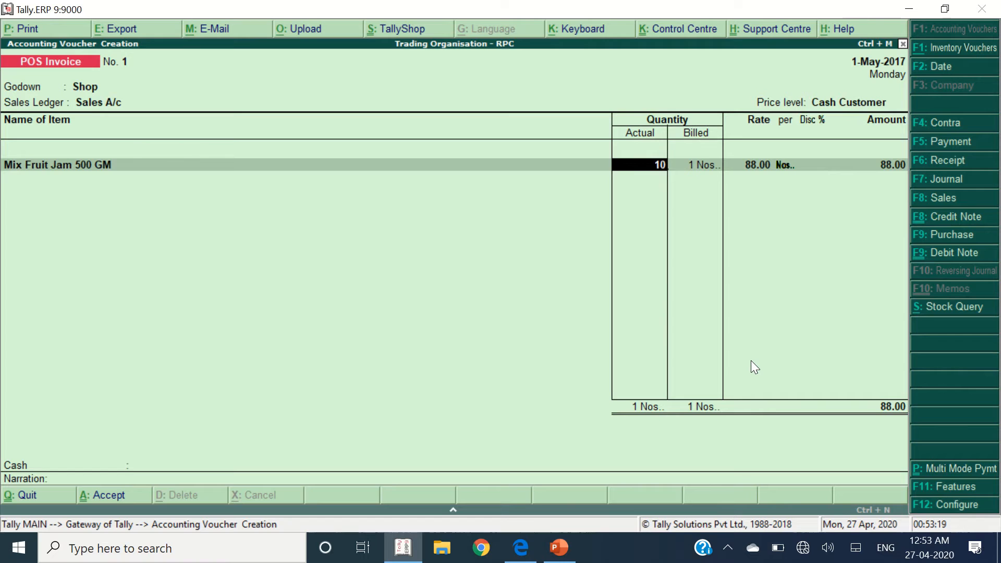
pyautogui.press('Return')
pyautogui.press('Return')
pyautogui.press('Return')
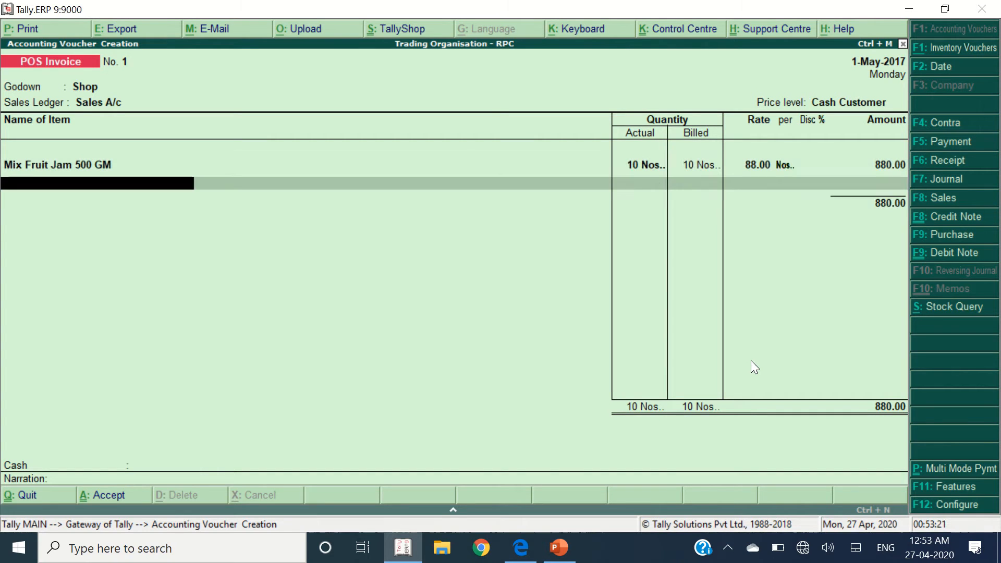
pyautogui.press('Return')
pyautogui.hotkey('alt', 'Tab')
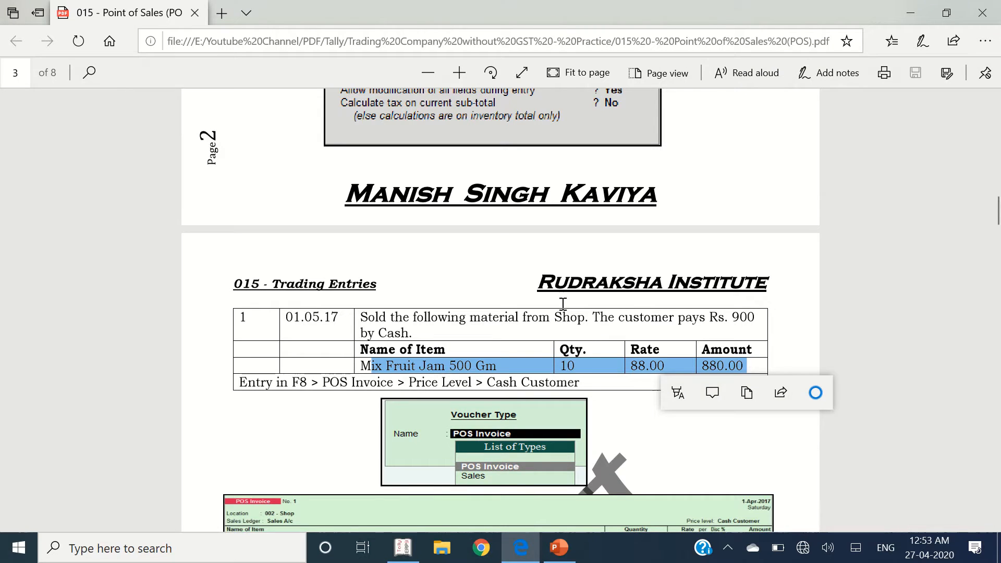
pyautogui.moveTo(724, 317); pyautogui.dragTo(788, 320)
# - Select Cash, tender 900.00 against the 880.00 bill, and save POS Invoice No. 1
pyautogui.hotkey('alt', 'Tab')
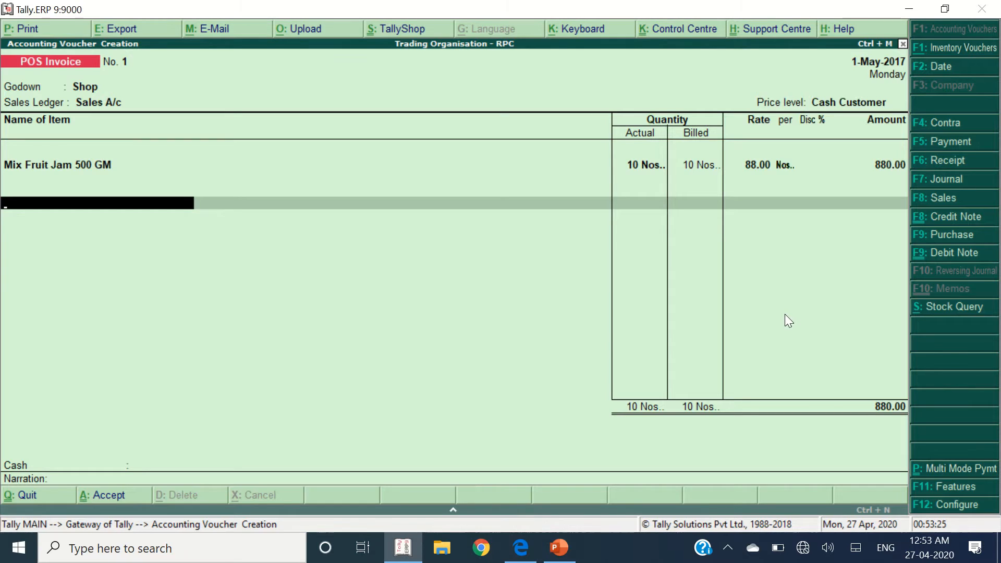
pyautogui.press('Return')
pyautogui.press('Return')
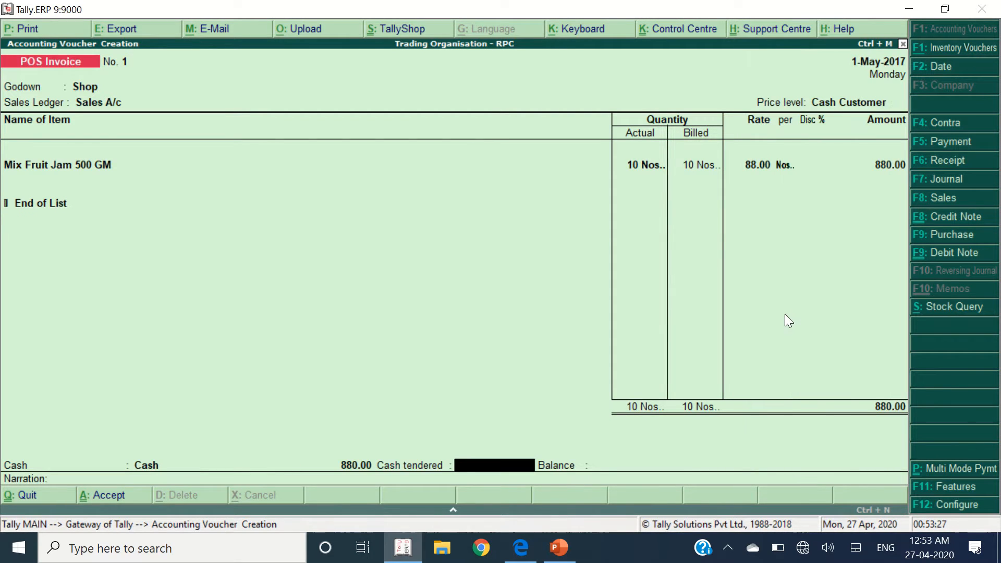
pyautogui.write('900')
pyautogui.press('Return')
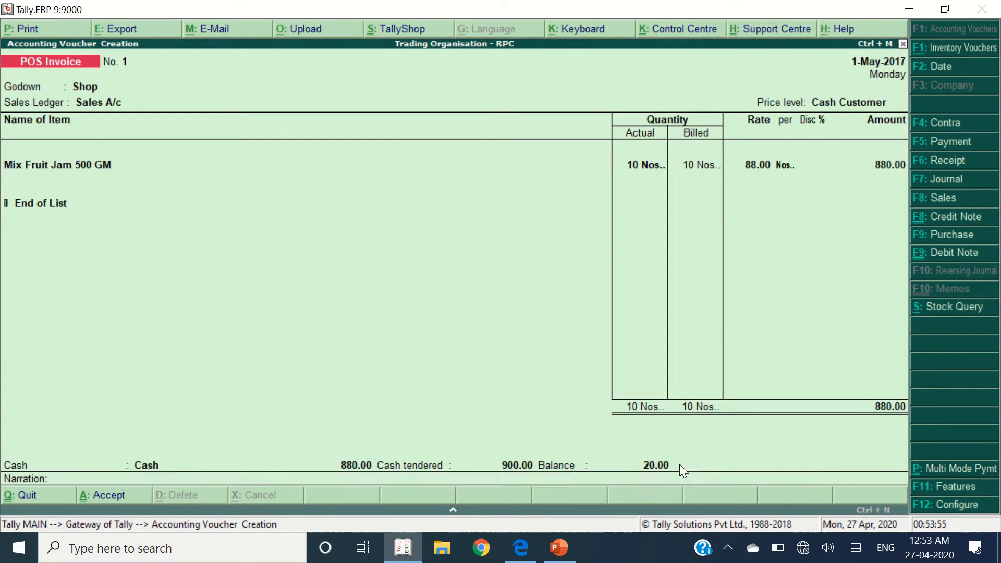
pyautogui.press('Return')
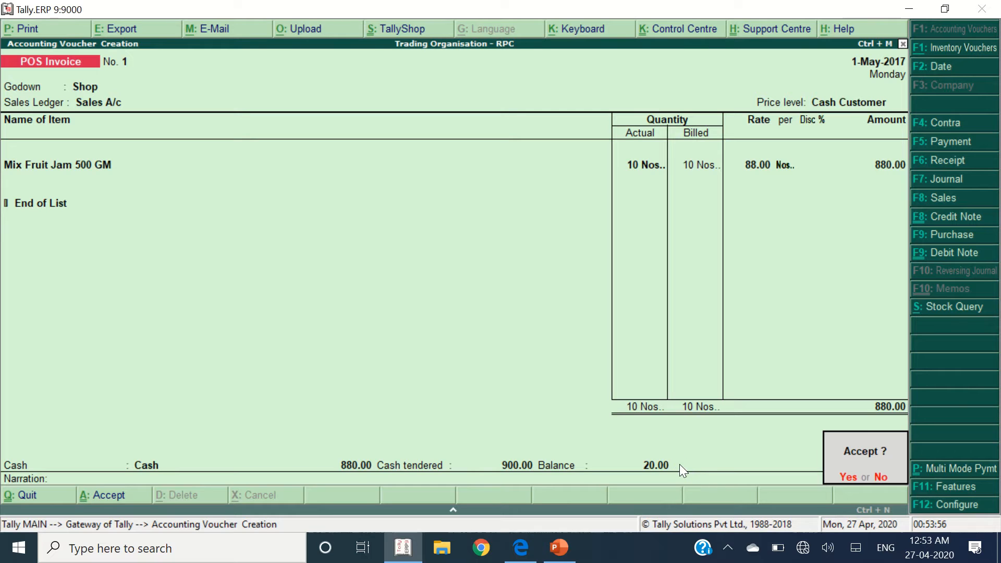
pyautogui.press('Return')
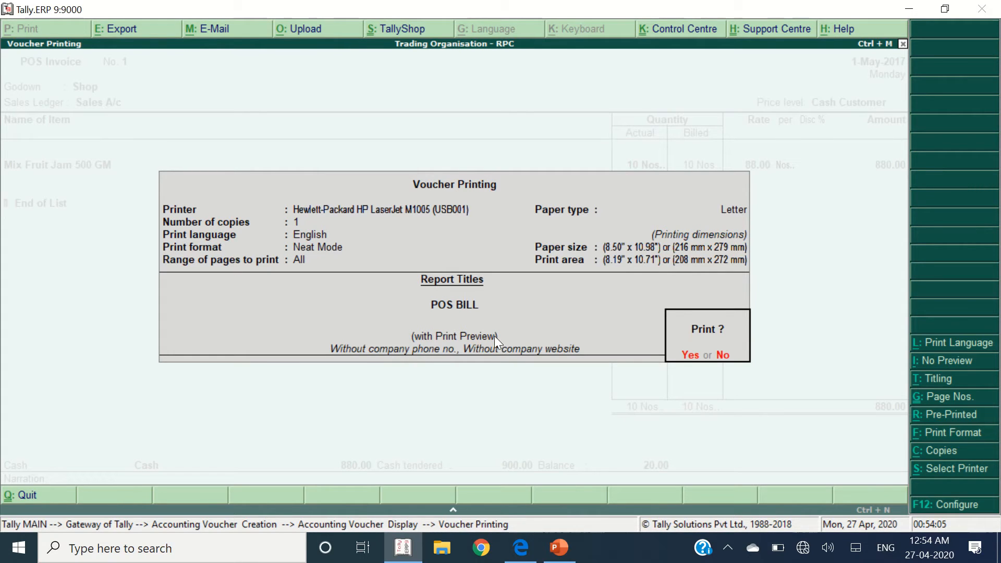
# - Preview the POS BILL for invoice No. 1 enlarged, then close it for blank Invoice No. 2
pyautogui.press('Return')
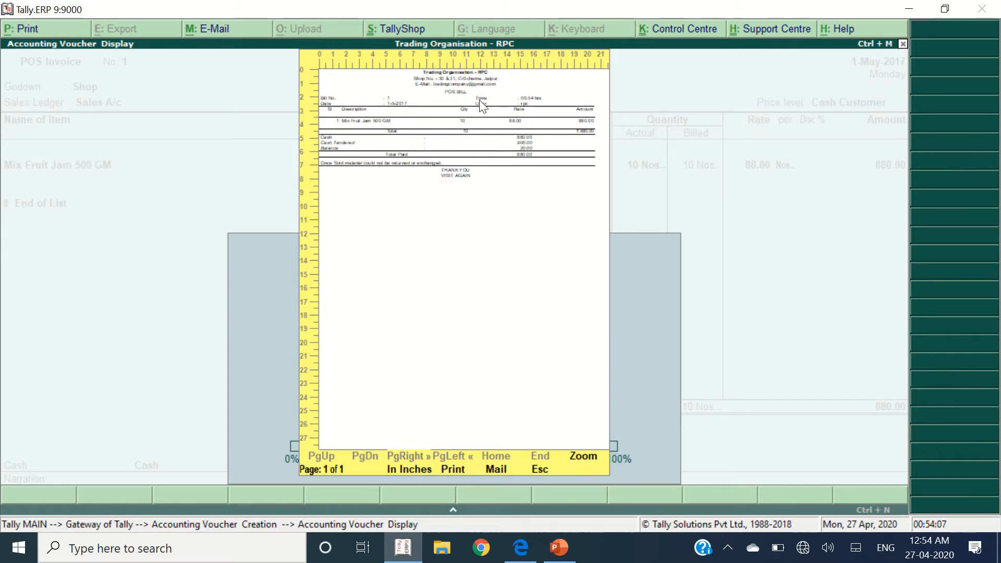
pyautogui.click(423, 179)
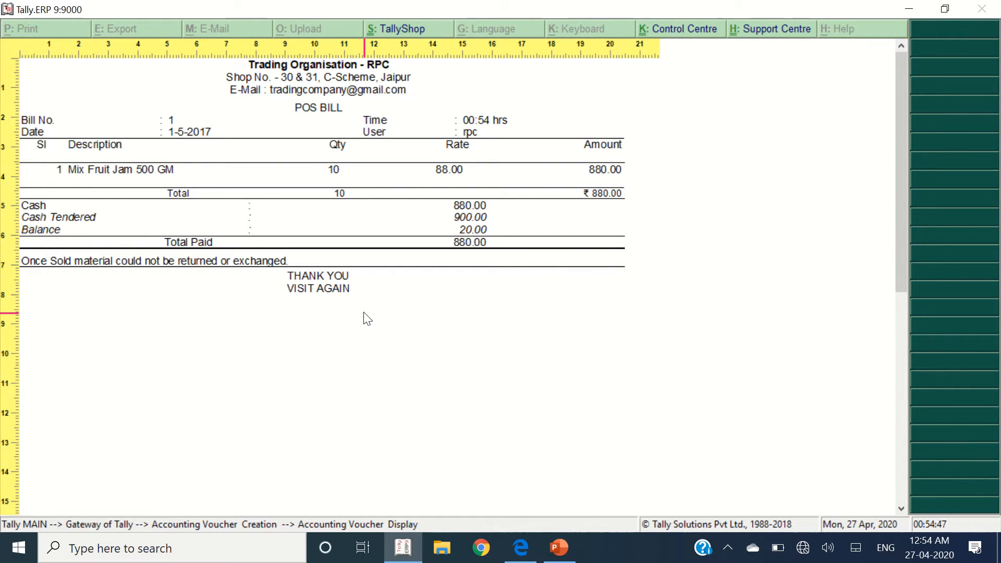
pyautogui.press('Escape')
pyautogui.press('Escape')
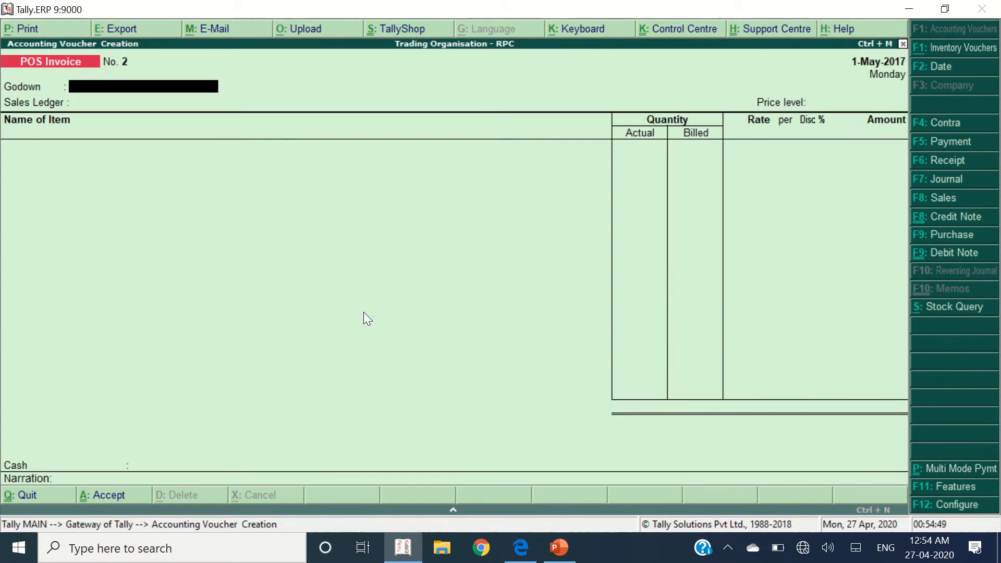
# - Read the next sale's description in the practice PDF
pyautogui.hotkey('alt', 'Tab')
pyautogui.scroll(-6, 420, 326)
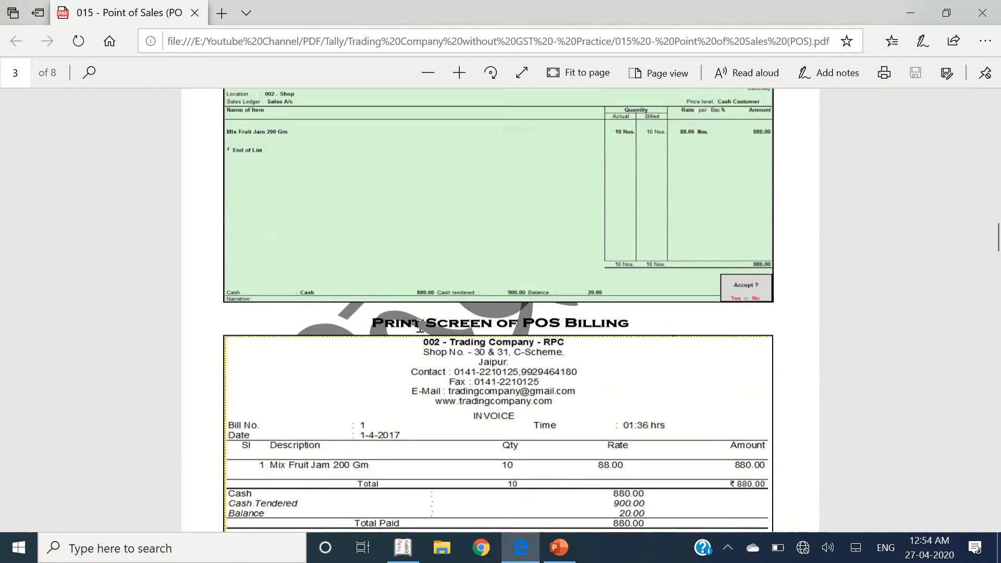
pyautogui.scroll(-10, 420, 324)
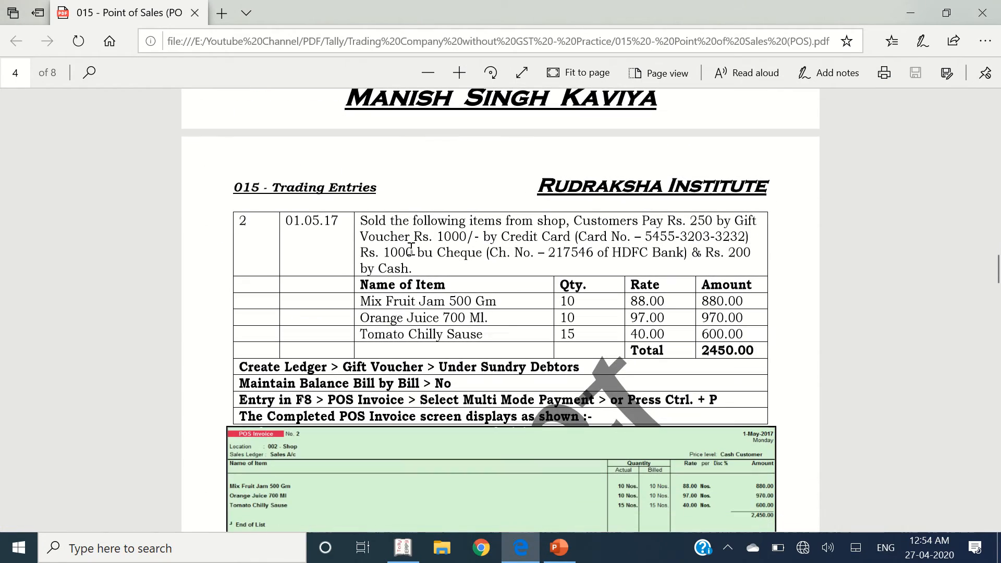
pyautogui.moveTo(362, 220); pyautogui.dragTo(466, 266)
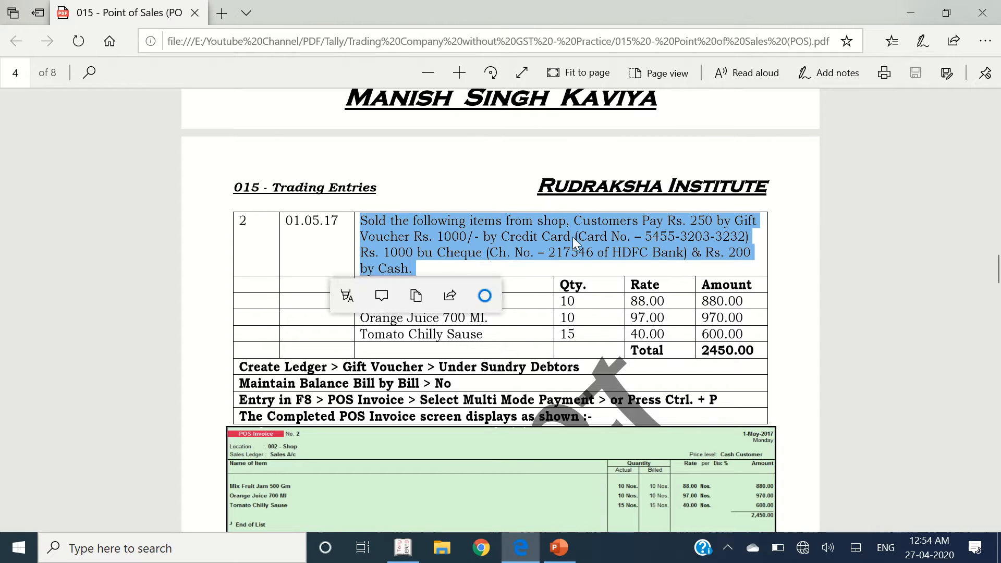
pyautogui.hotkey('alt', 'Tab')
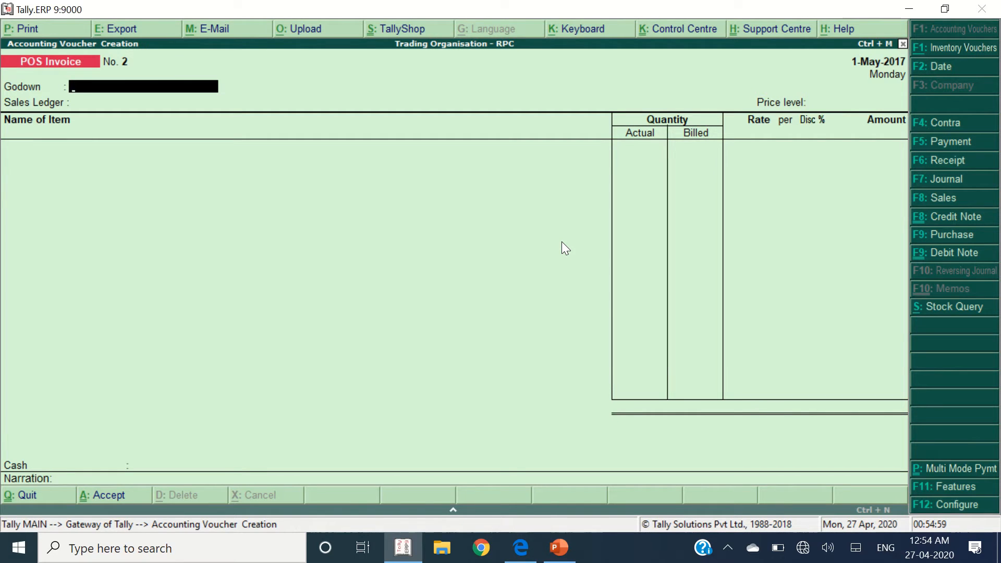
# - Set the invoice to godown Shop, ledger Sales A/c and price level Cash Customer
pyautogui.write('Sh')
pyautogui.press('Return')
pyautogui.press('Return')
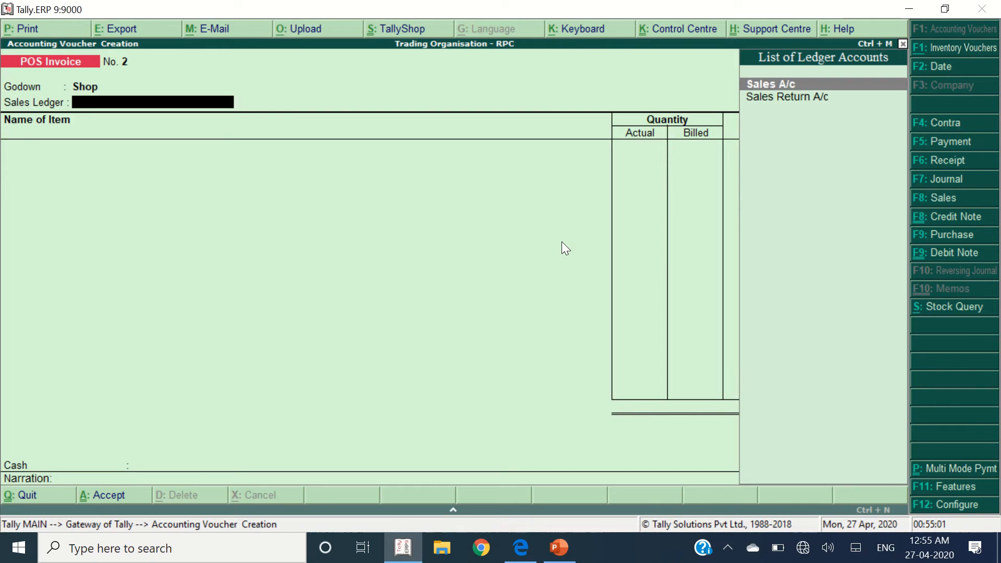
pyautogui.press('Return')
pyautogui.press('Down')
pyautogui.press('Return')
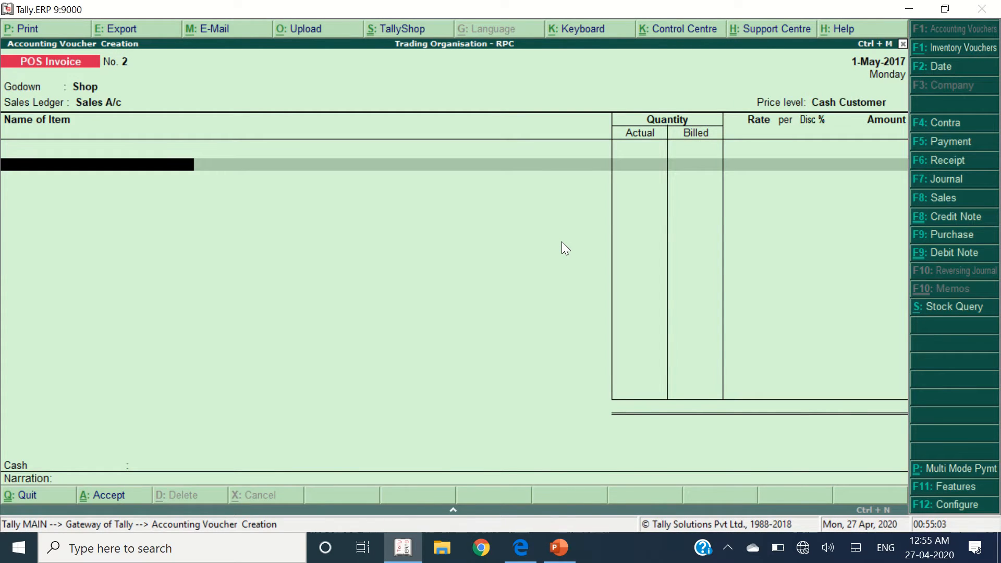
pyautogui.hotkey('alt', 'Tab')
# - Add Mix Fruit Jam 500 GM with quantity 10, taken from the exercise's item table
pyautogui.click(582, 321)
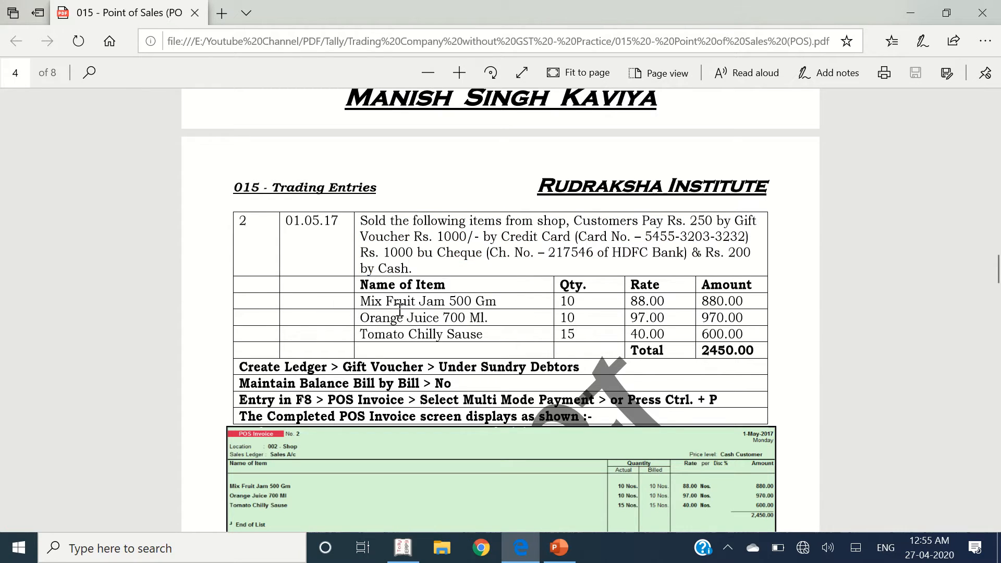
pyautogui.moveTo(365, 302); pyautogui.dragTo(754, 334)
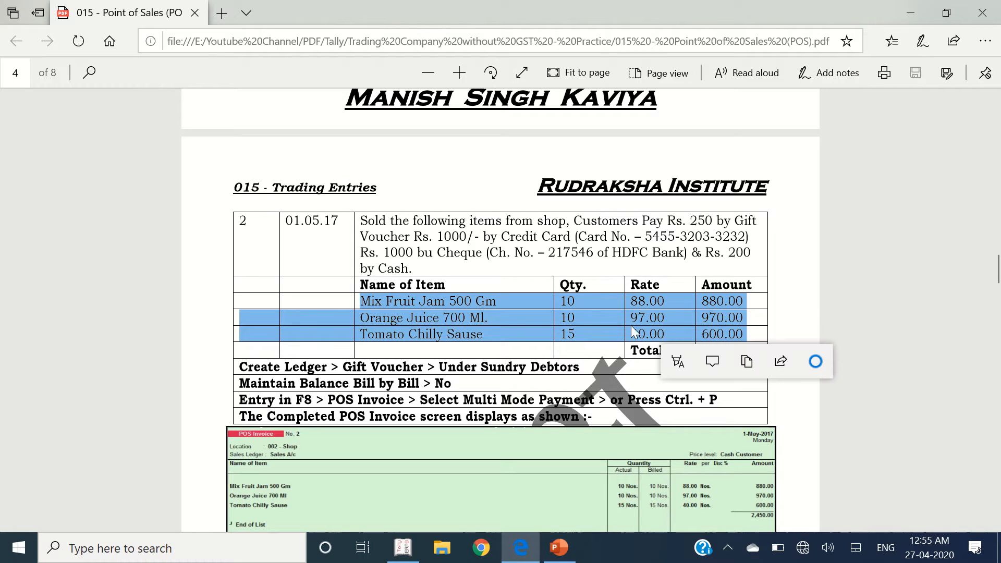
pyautogui.hotkey('alt', 'Tab')
pyautogui.write('Mix')
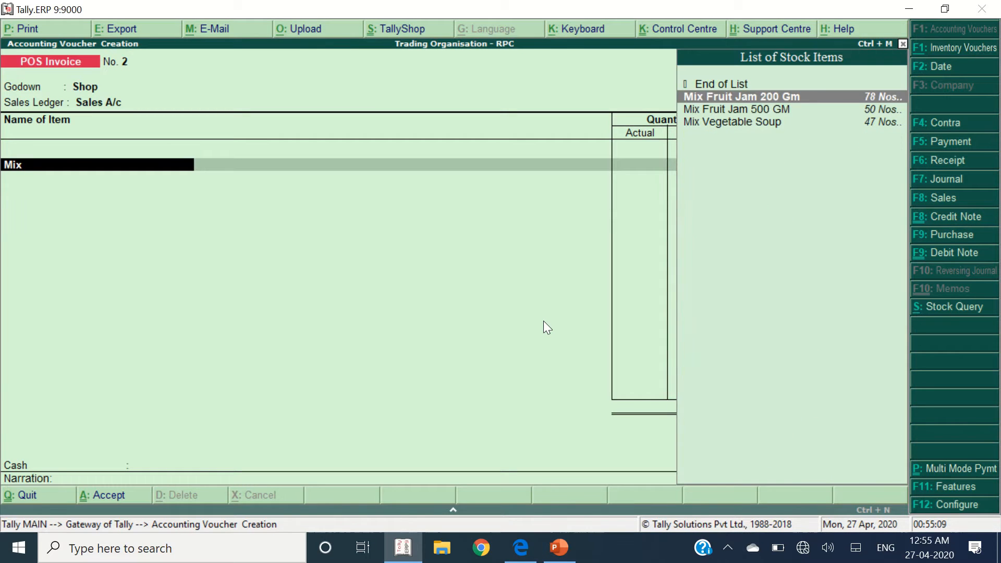
pyautogui.press('Down')
pyautogui.press('Return')
pyautogui.hotkey('alt', 'Tab')
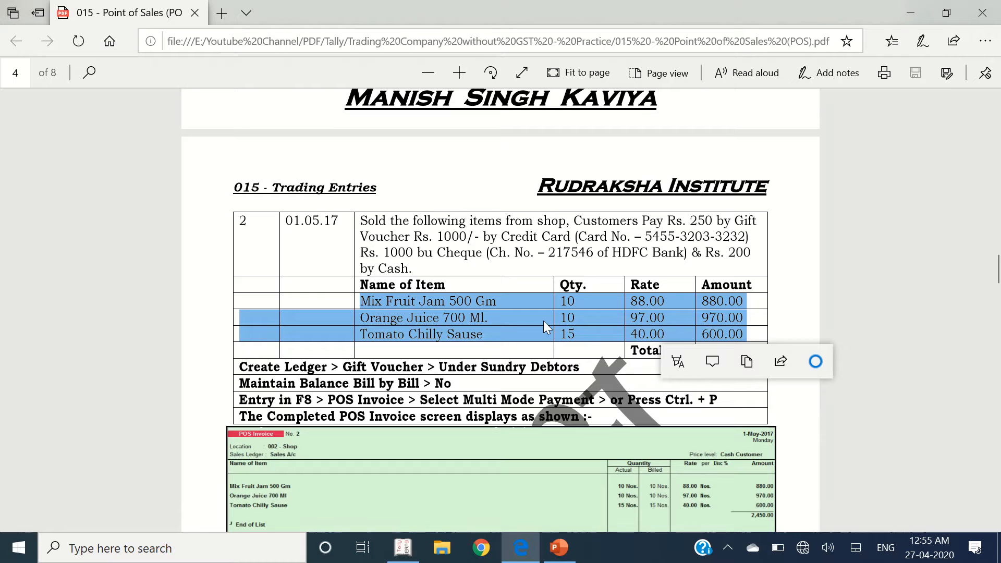
pyautogui.hotkey('alt', 'Tab')
pyautogui.write('10')
pyautogui.press('Return')
pyautogui.press('Return')
pyautogui.press('Return')
pyautogui.press('Return')
pyautogui.press('Return')
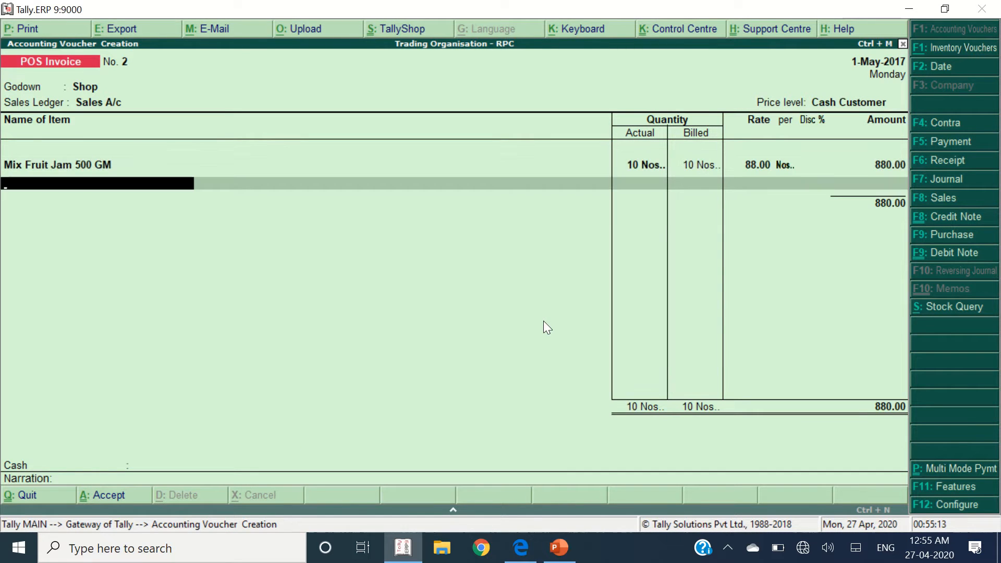
pyautogui.hotkey('alt', 'Tab')
pyautogui.hotkey('alt', 'Tab')
# - Add Orange Juice 700 Ml (10) and Tomato Chilly Sause (15) to the invoice
pyautogui.write('Oran')
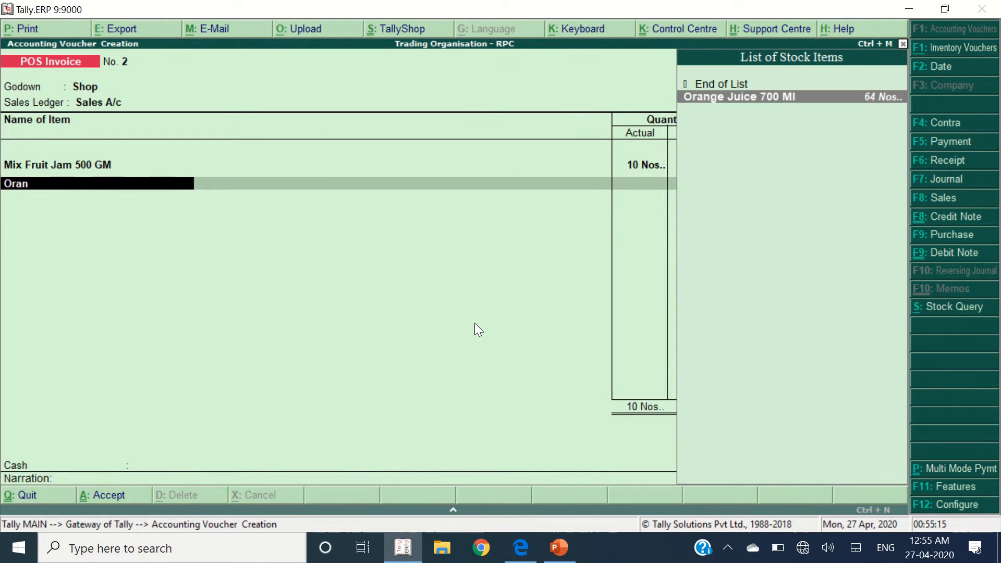
pyautogui.write('g')
pyautogui.press('Return')
pyautogui.write('10')
pyautogui.press('Return')
pyautogui.press('Return')
pyautogui.press('Return')
pyautogui.press('Return')
pyautogui.press('Return')
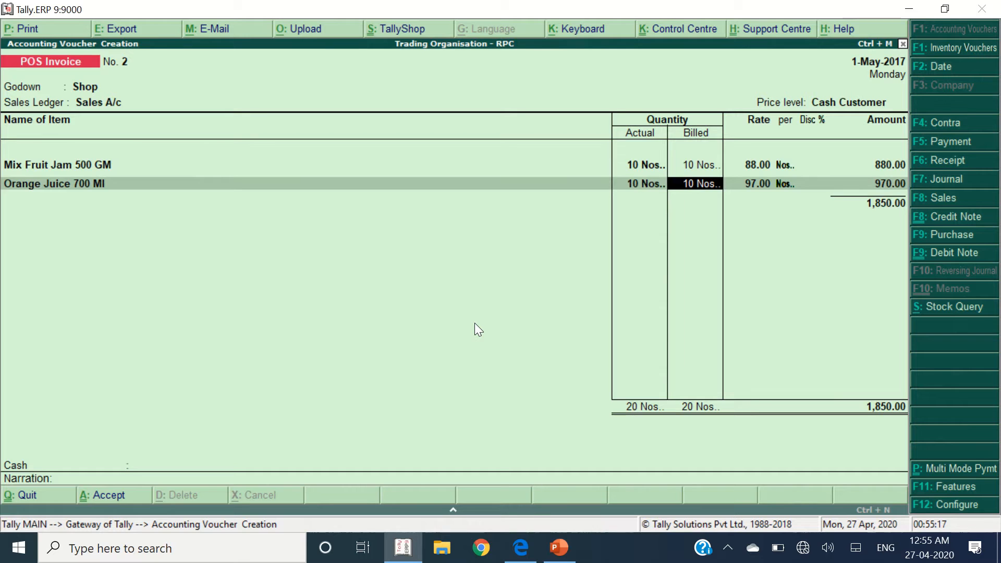
pyautogui.hotkey('alt', 'Tab')
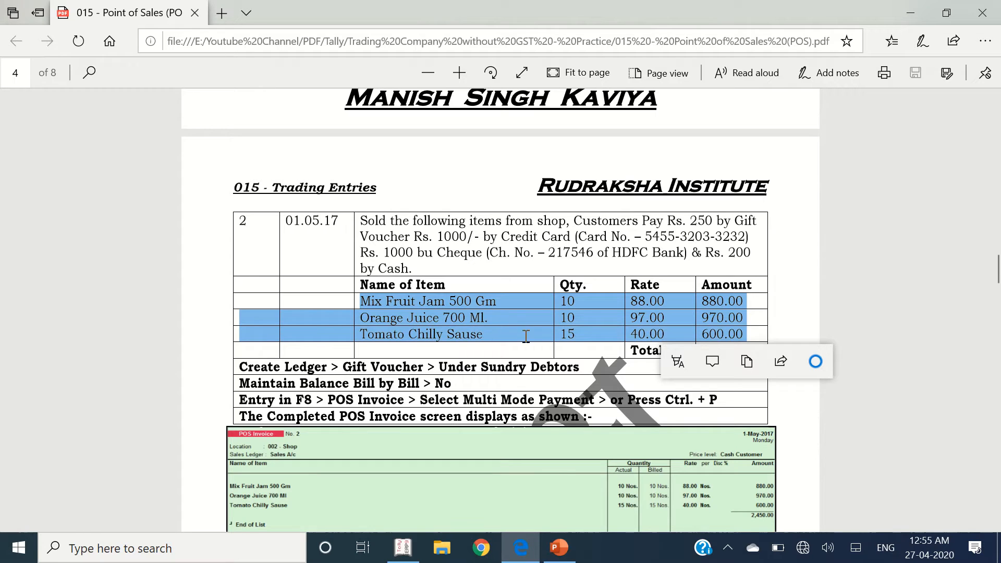
pyautogui.hotkey('alt', 'Tab')
pyautogui.write('Toma')
pyautogui.press('Down')
pyautogui.press('Return')
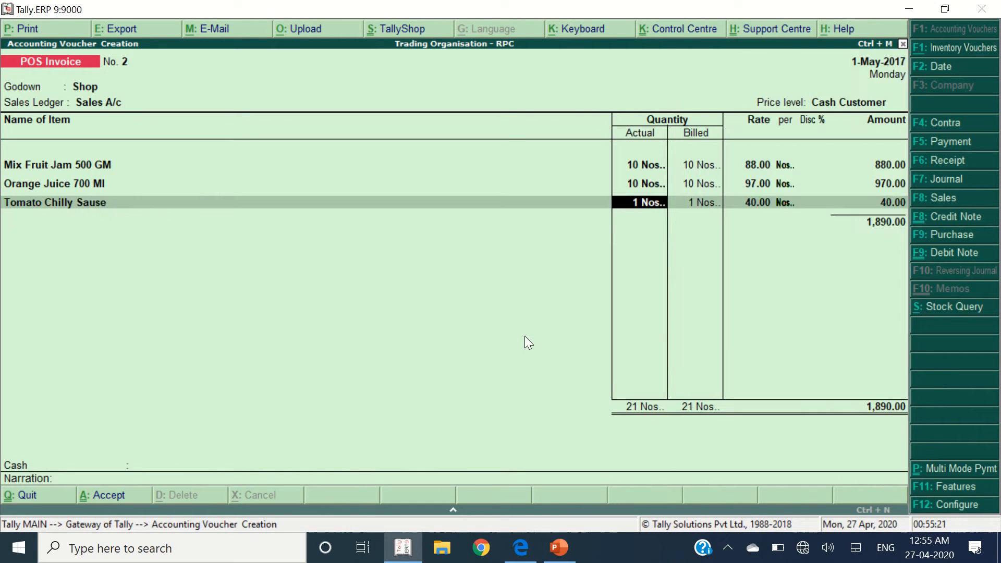
pyautogui.hotkey('alt', 'Tab')
pyautogui.hotkey('alt', 'Tab')
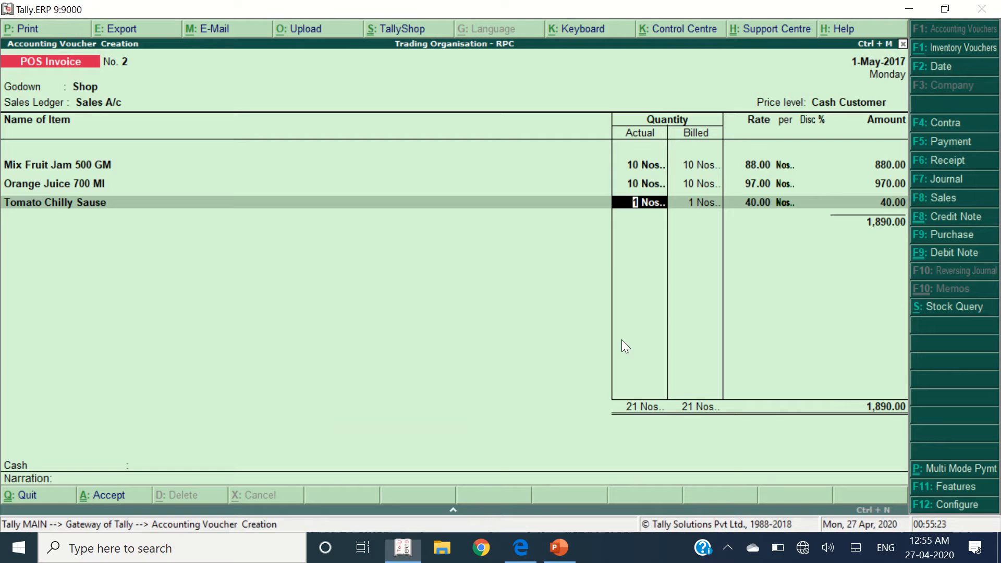
pyautogui.write('15')
pyautogui.press('Return')
pyautogui.press('Return')
pyautogui.press('Return')
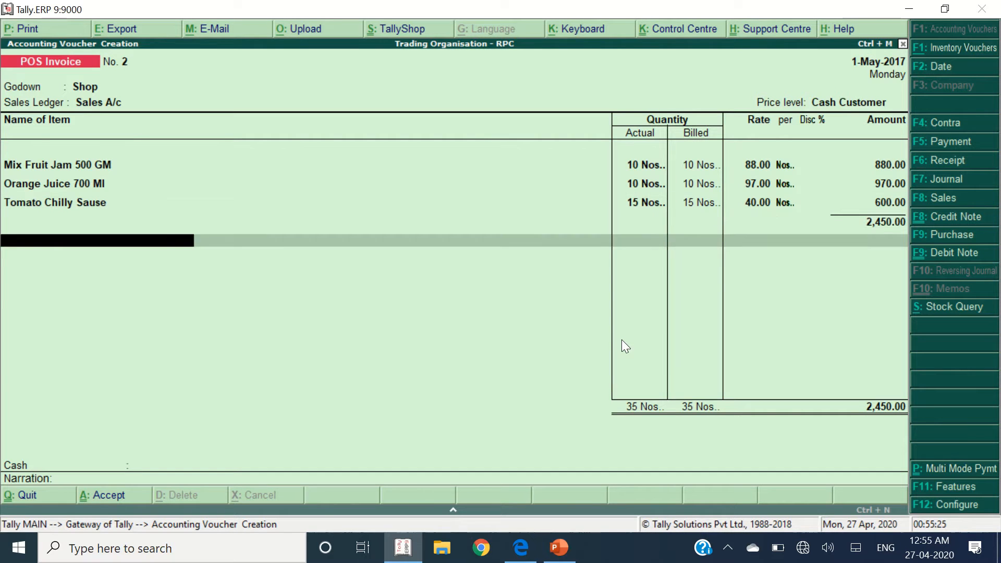
pyautogui.hotkey('alt', 'Tab')
pyautogui.click(678, 278)
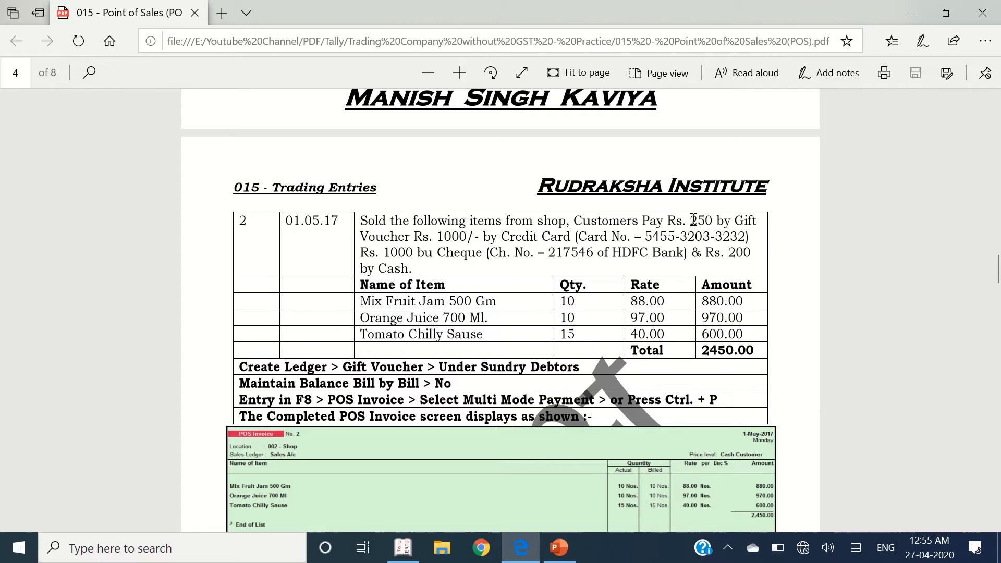
pyautogui.moveTo(691, 221); pyautogui.dragTo(719, 219)
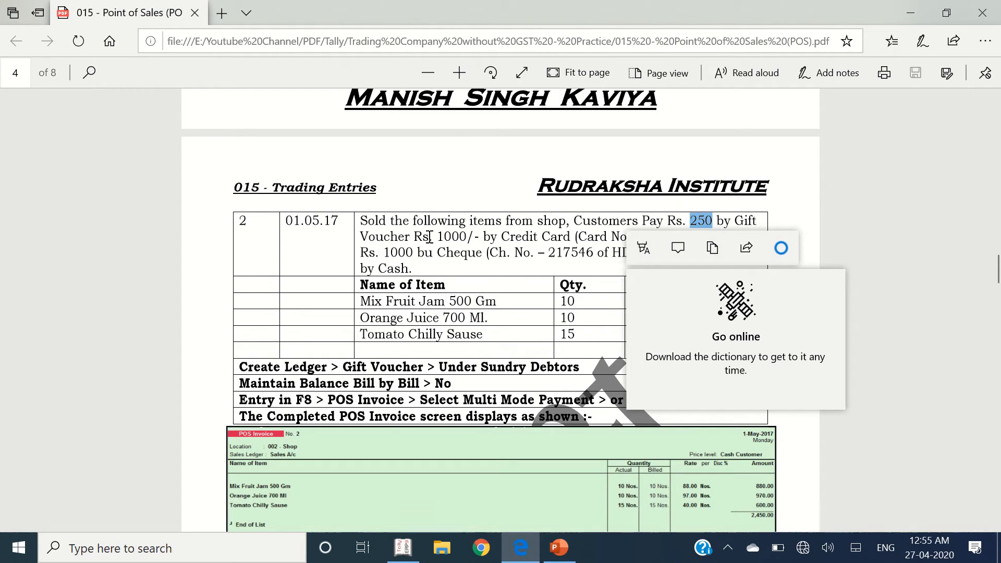
pyautogui.moveTo(424, 237); pyautogui.dragTo(360, 237)
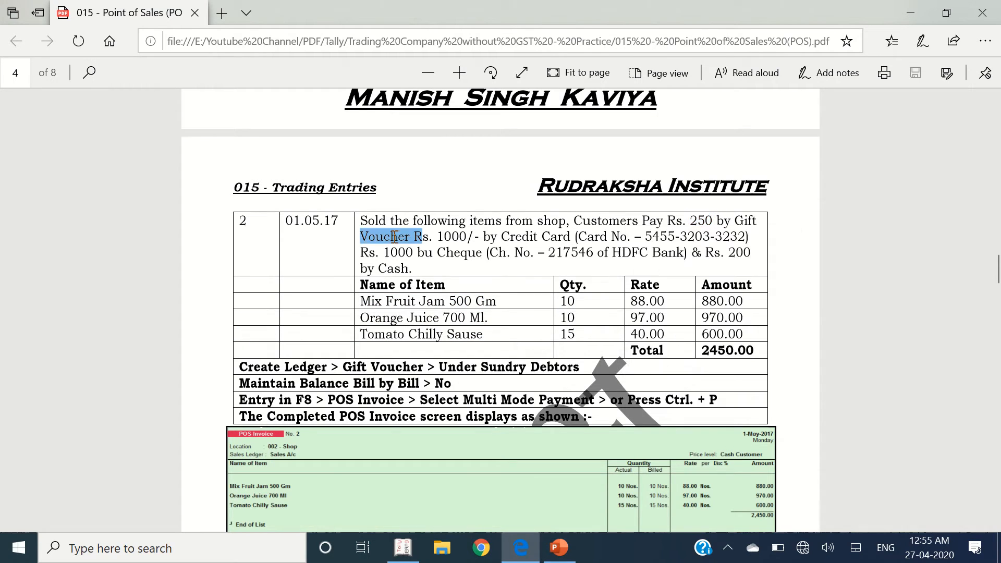
pyautogui.click(697, 222)
pyautogui.moveTo(441, 237); pyautogui.dragTo(564, 237)
pyautogui.moveTo(384, 252); pyautogui.dragTo(495, 249)
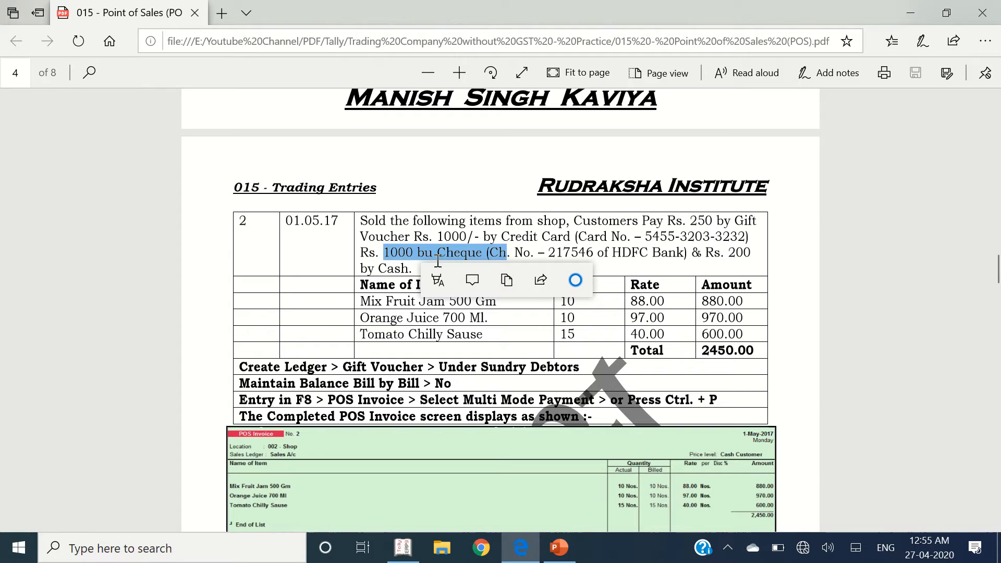
pyautogui.click(401, 254)
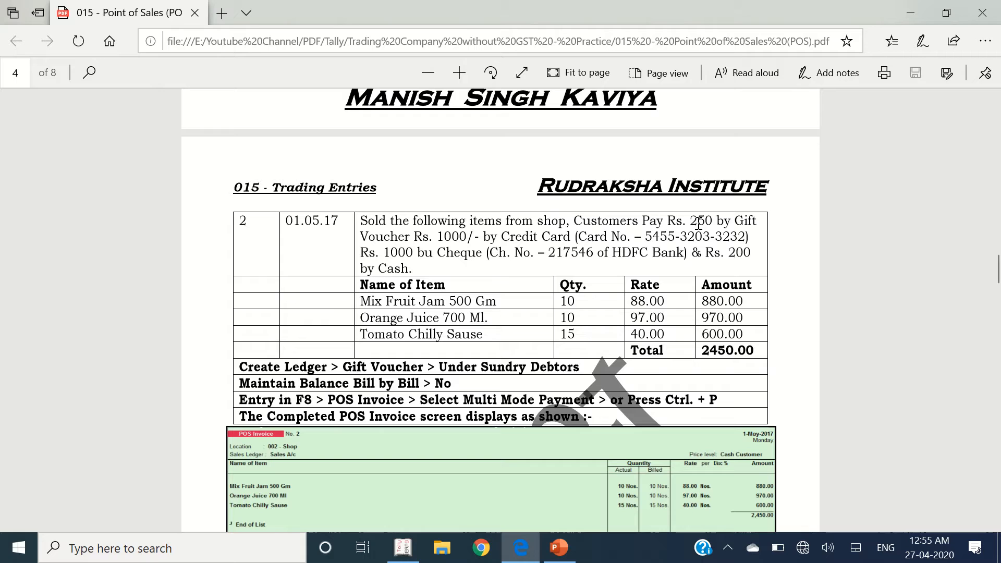
pyautogui.doubleClick(741, 253)
pyautogui.moveTo(426, 267); pyautogui.dragTo(362, 270)
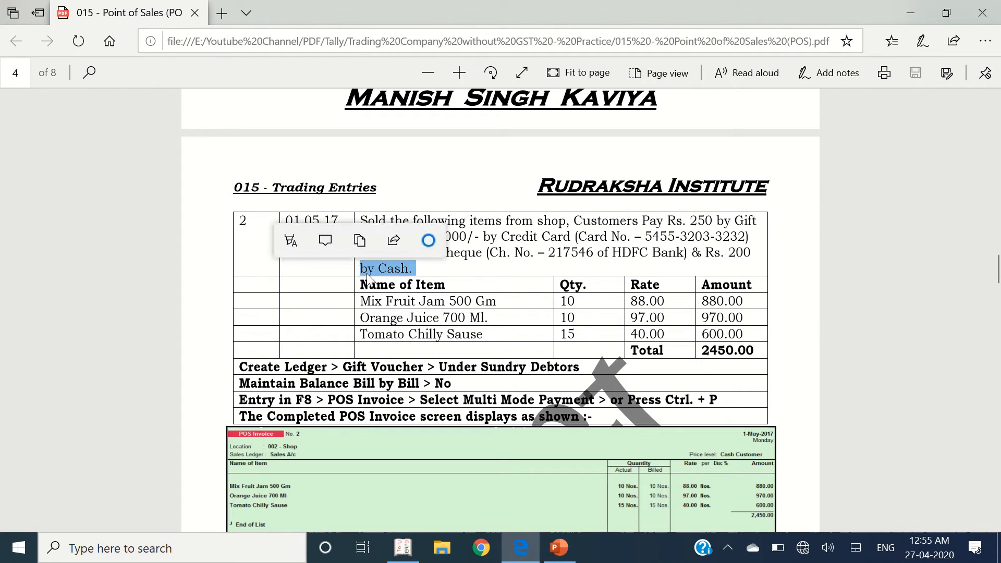
pyautogui.click(462, 267)
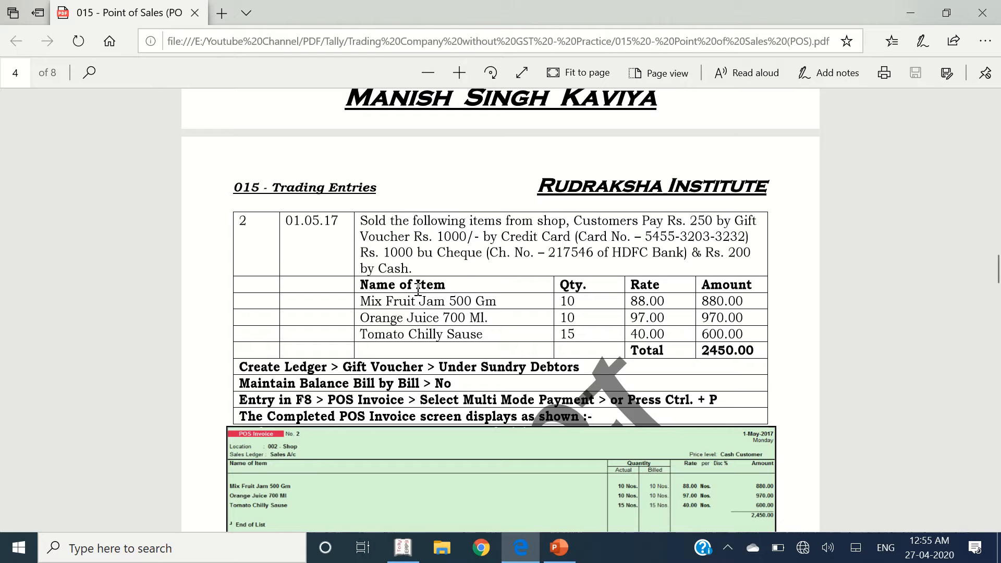
# - End the item list, switch to Multi Mode Payment and return to the Gift vouchers field
pyautogui.hotkey('alt', 'Tab')
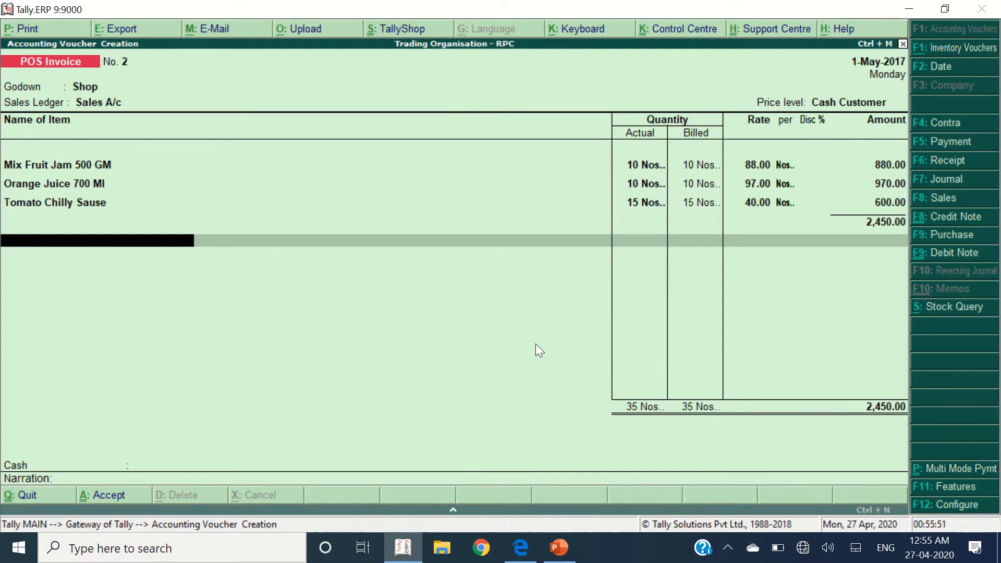
pyautogui.press('Return')
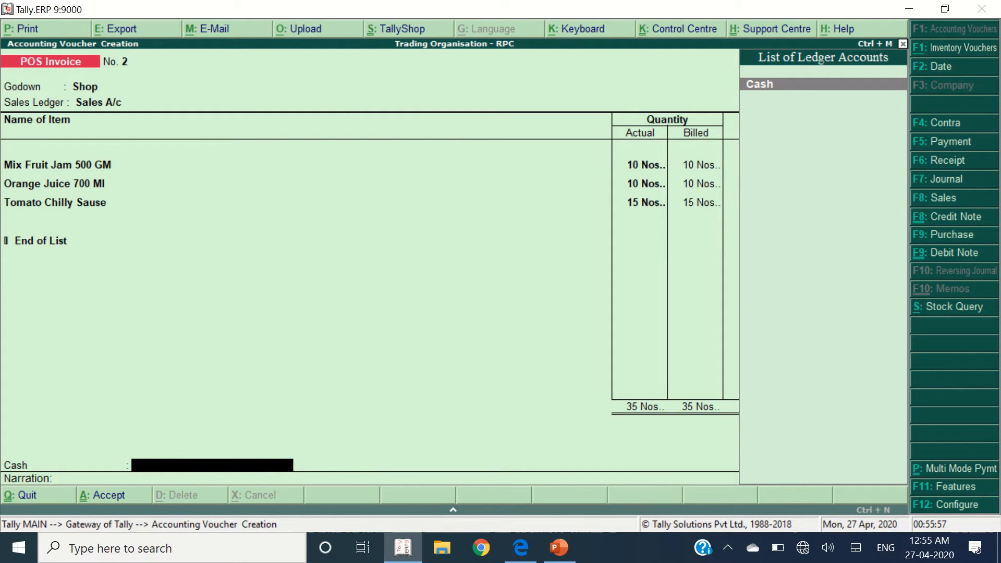
pyautogui.click(950, 472)
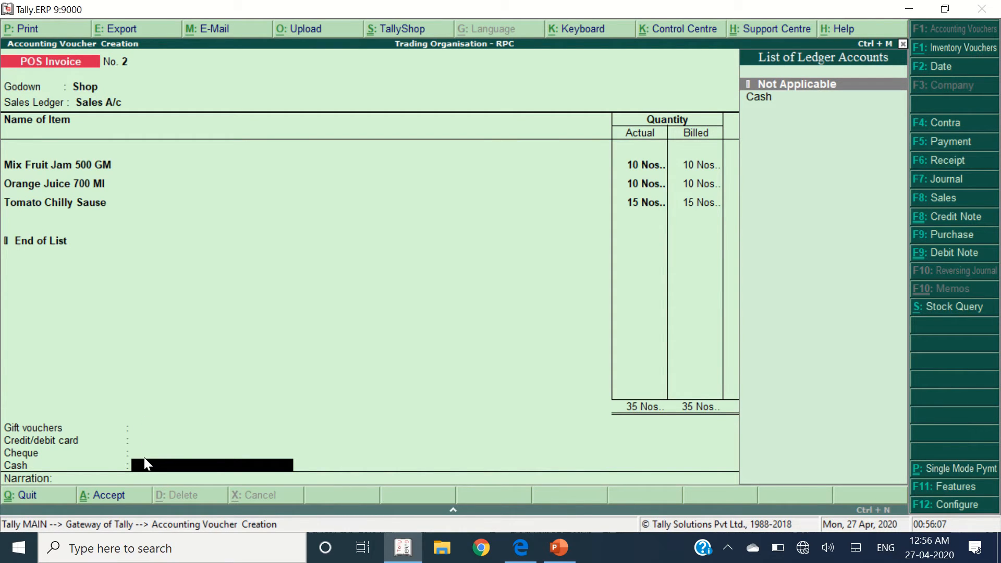
pyautogui.press('BackSpace')
pyautogui.press('BackSpace')
pyautogui.press('BackSpace')
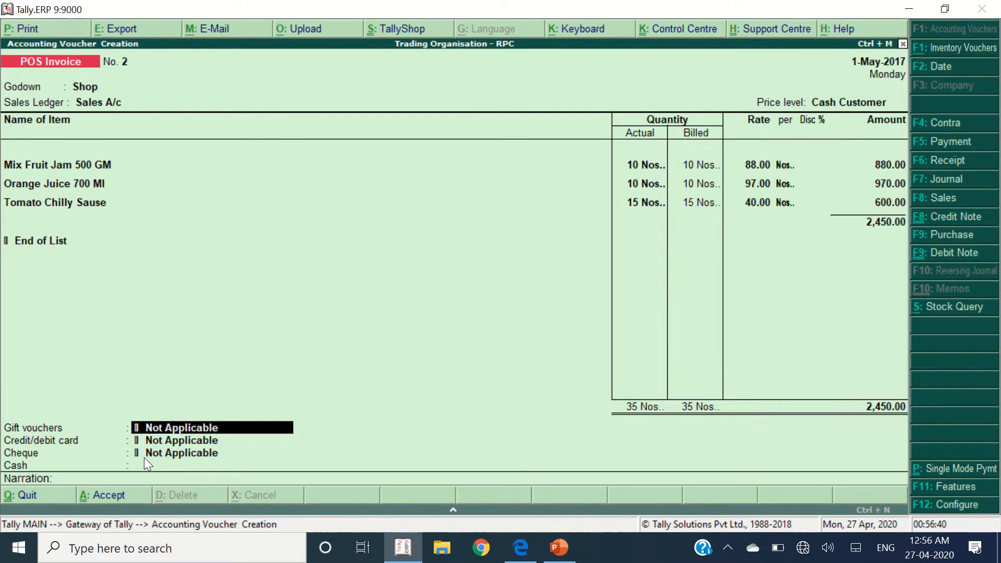
# - Create a Gift Voucher ledger under Sundry Debtors, pricing level Not Applicable, bill-by-bill No
pyautogui.hotkey('alt', 'c')
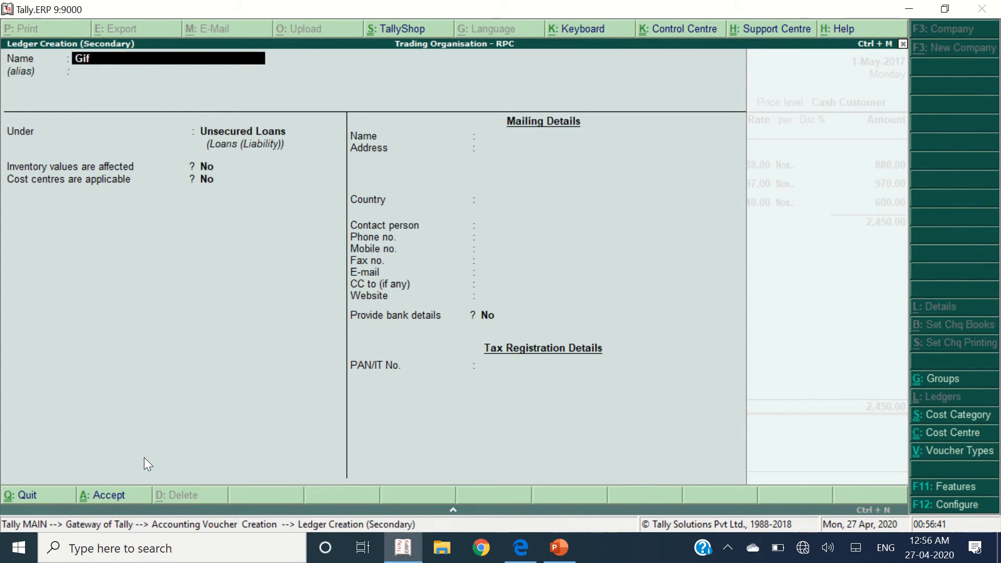
pyautogui.write('Gift Voucher - Fair & Love')
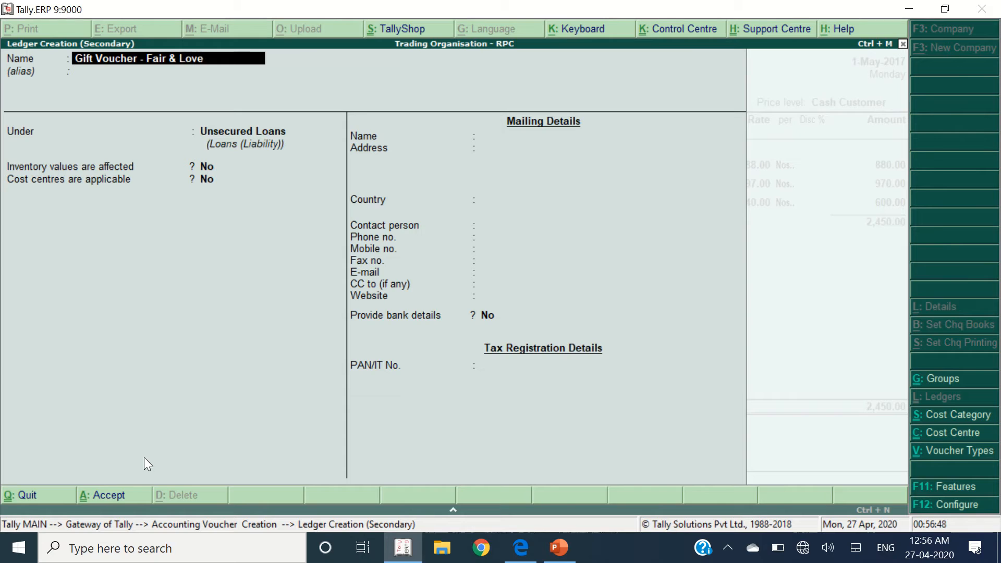
pyautogui.write('ly')
pyautogui.press('BackSpace')
pyautogui.press('BackSpace')
pyautogui.press('BackSpace')
pyautogui.press('BackSpace')
pyautogui.press('BackSpace')
pyautogui.press('BackSpace')
pyautogui.press('BackSpace')
pyautogui.press('BackSpace')
pyautogui.press('BackSpace')
pyautogui.press('Return')
pyautogui.press('Return')
pyautogui.write('Sund')
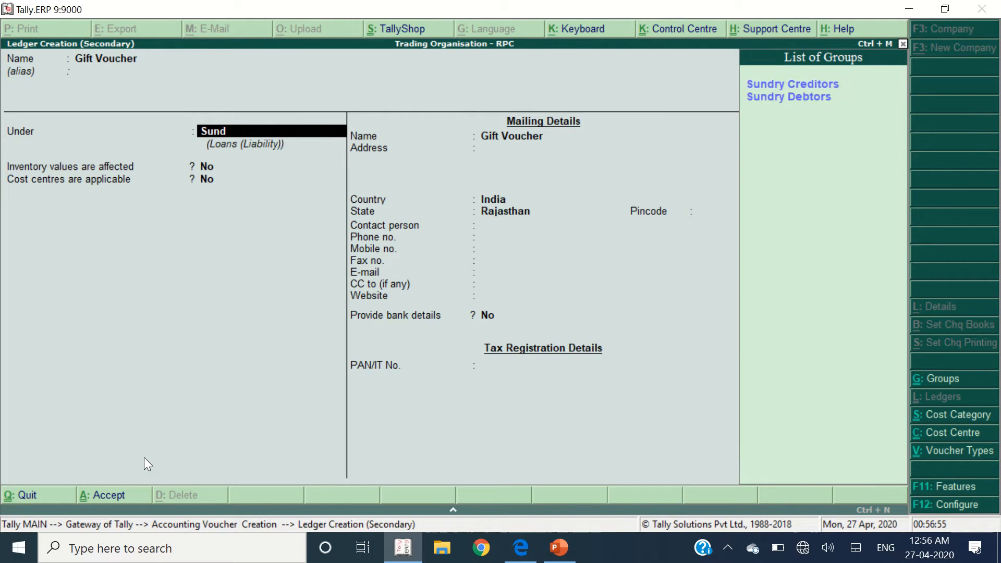
pyautogui.press('Down')
pyautogui.press('Return')
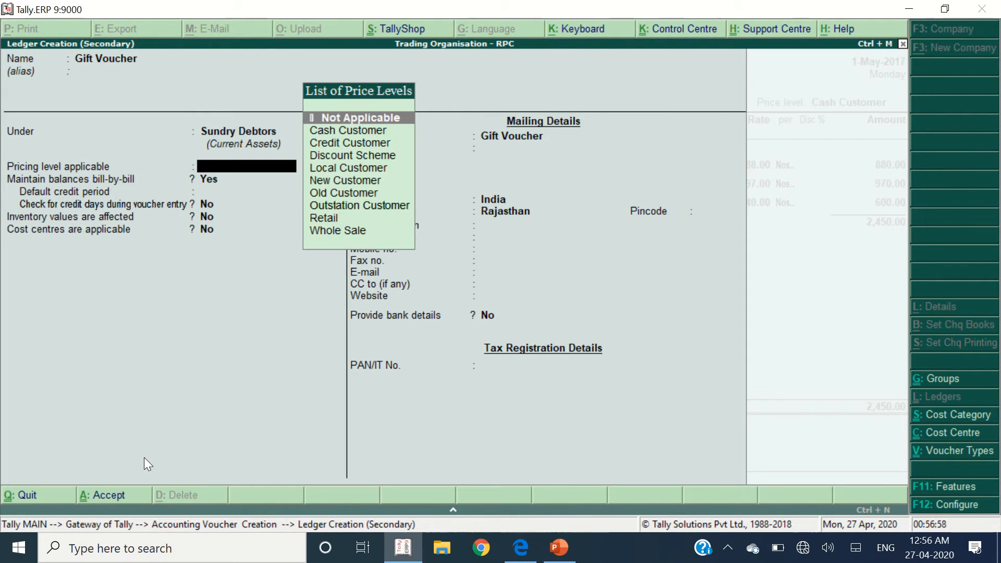
pyautogui.press('Return')
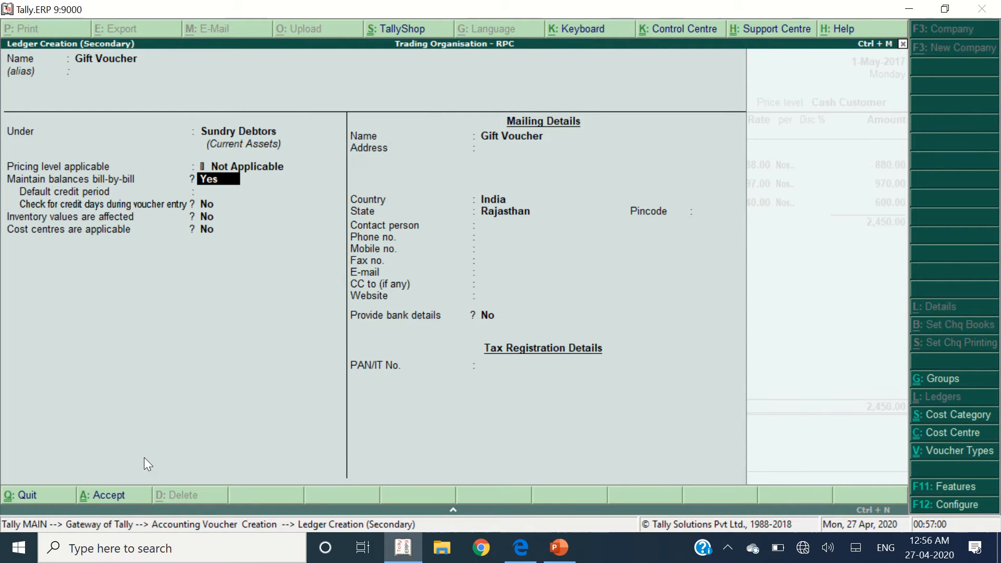
pyautogui.write('n')
pyautogui.press('Return')
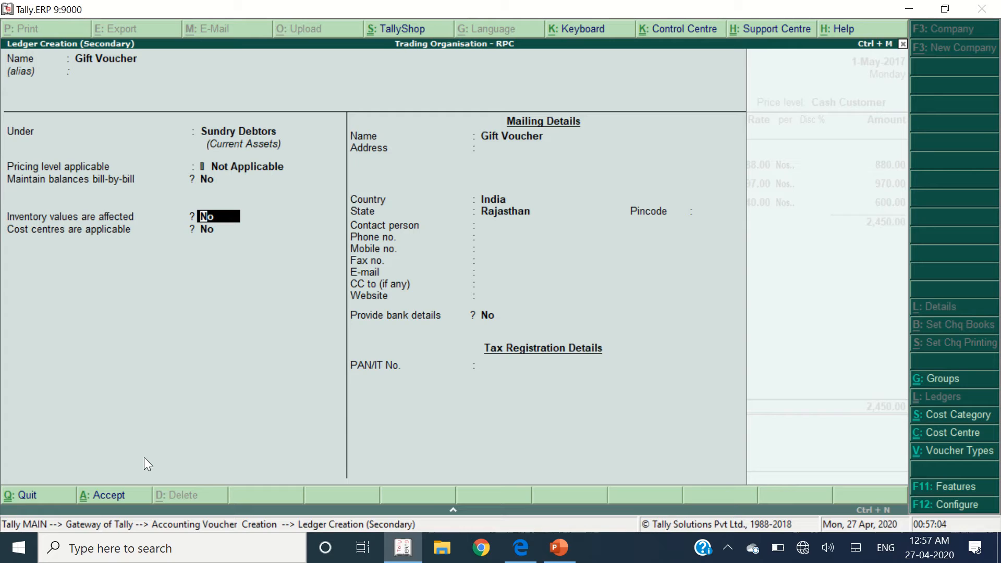
pyautogui.press('Return')
pyautogui.press('Return')
pyautogui.press('Return')
pyautogui.press('Return')
pyautogui.press('Return')
pyautogui.press('Return')
pyautogui.press('Return')
pyautogui.press('Return')
pyautogui.press('Return')
pyautogui.press('Return')
pyautogui.press('Return')
pyautogui.press('Return')
pyautogui.press('Return')
pyautogui.press('Return')
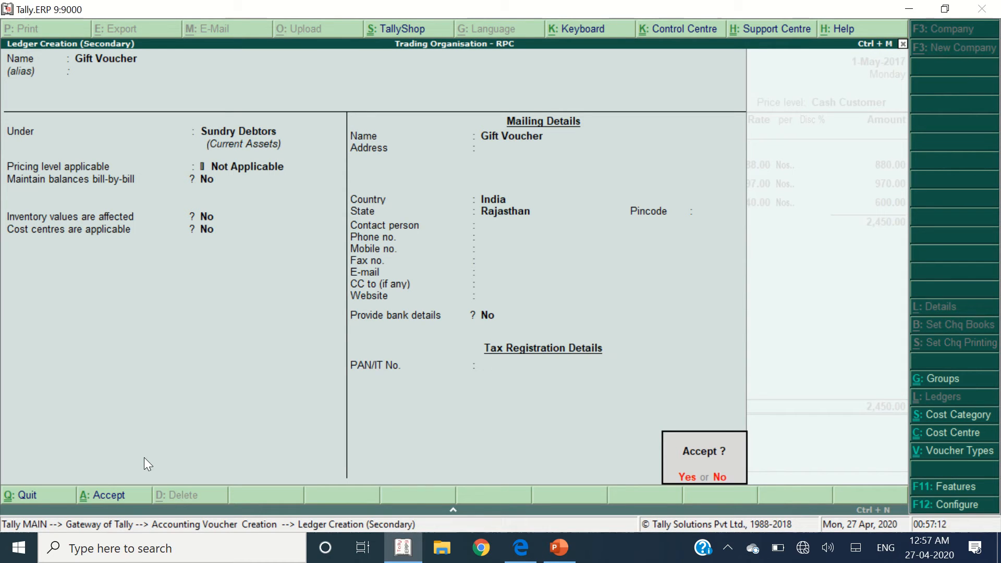
pyautogui.press('Return')
# - Enter 250 as the Gift Voucher payment
pyautogui.hotkey('alt', 'Tab')
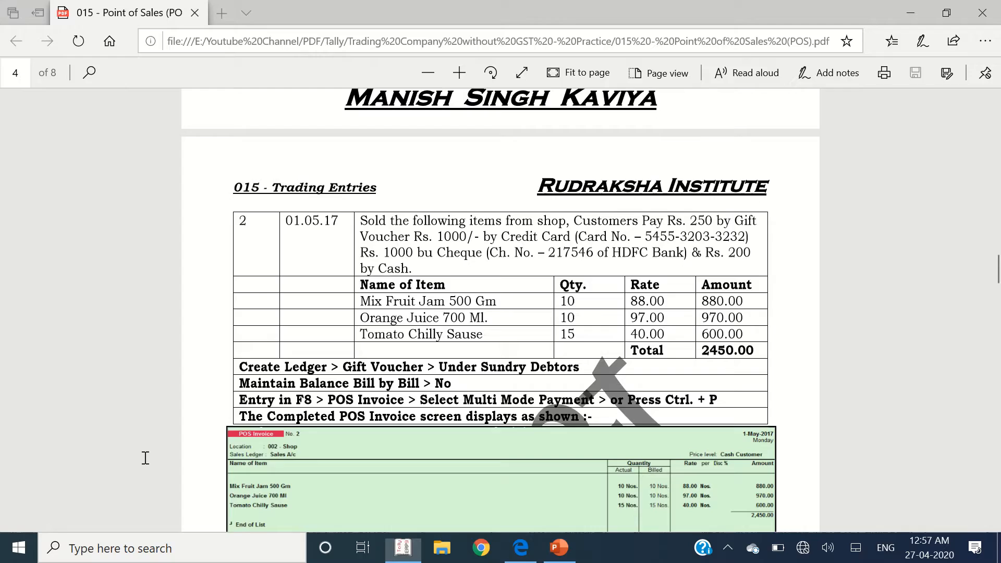
pyautogui.hotkey('alt', 'Tab')
pyautogui.write('250')
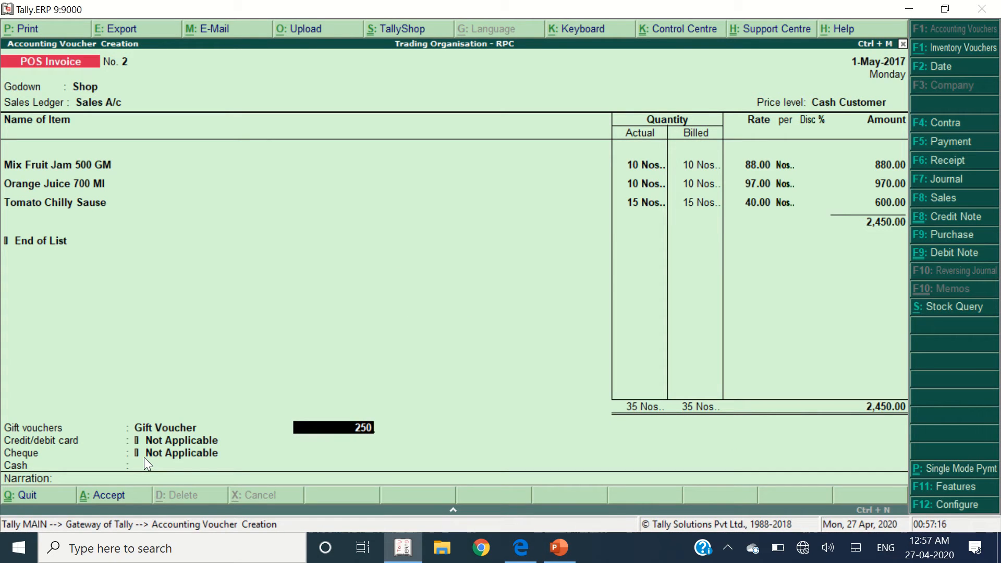
pyautogui.press('Return')
# - Pay 1,000 by card through the State Bank of India ledger
pyautogui.hotkey('alt', 'Tab')
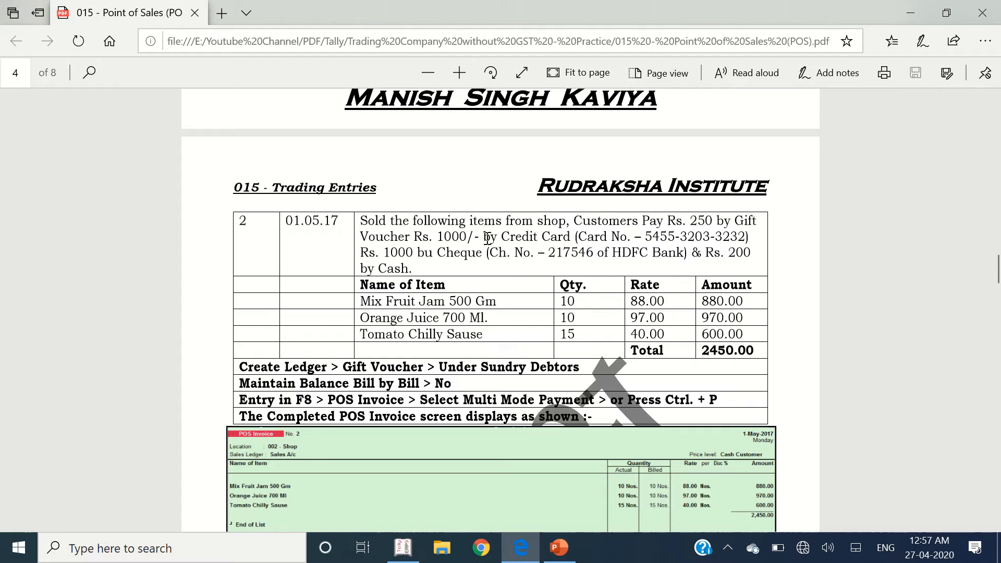
pyautogui.moveTo(502, 237); pyautogui.dragTo(586, 234)
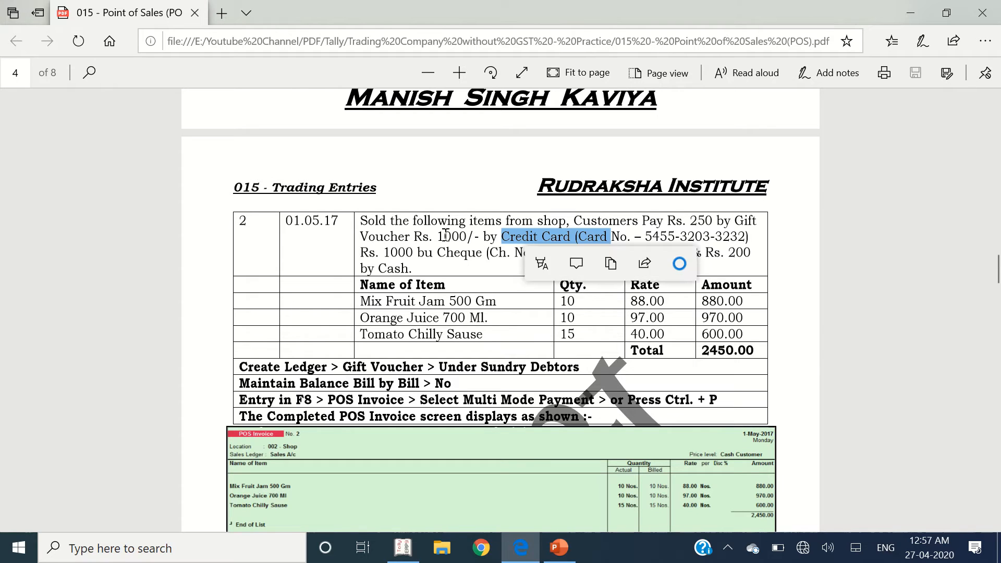
pyautogui.hotkey('alt', 'Tab')
pyautogui.press('Down')
pyautogui.press('Down')
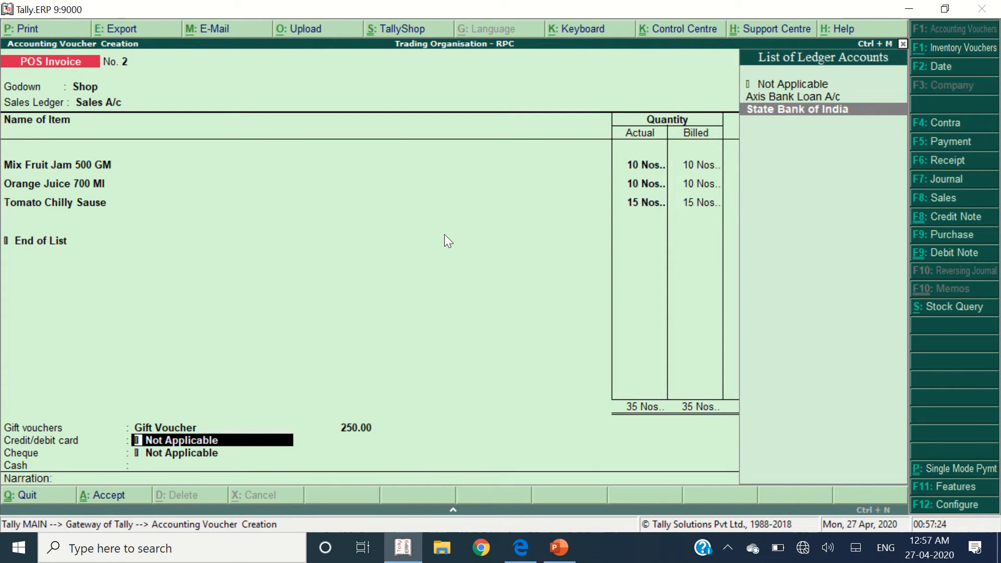
pyautogui.press('Return')
pyautogui.write('1000')
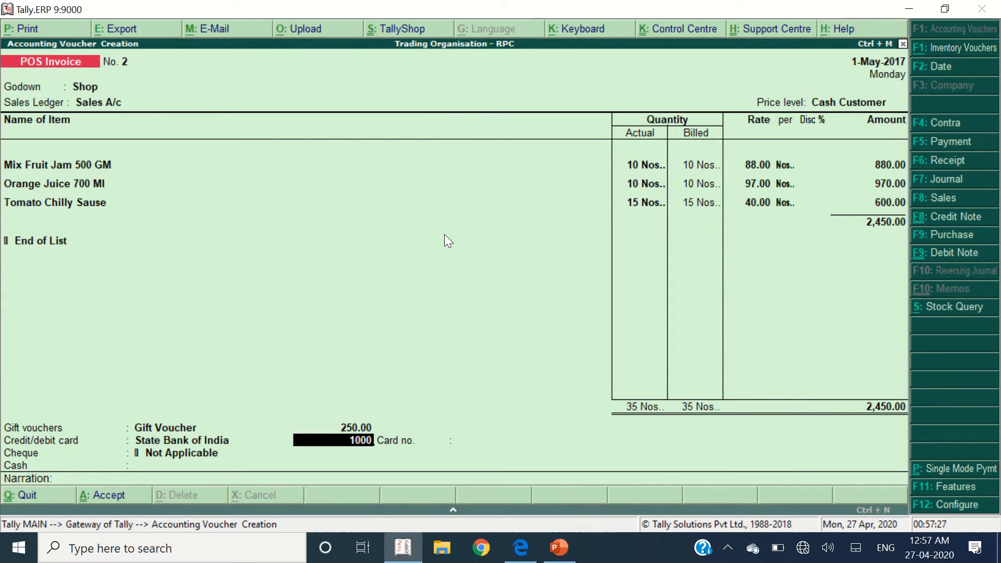
pyautogui.press('Return')
# - Enter the card number from the exercise question and move on to the cheque line
pyautogui.hotkey('alt', 'Tab')
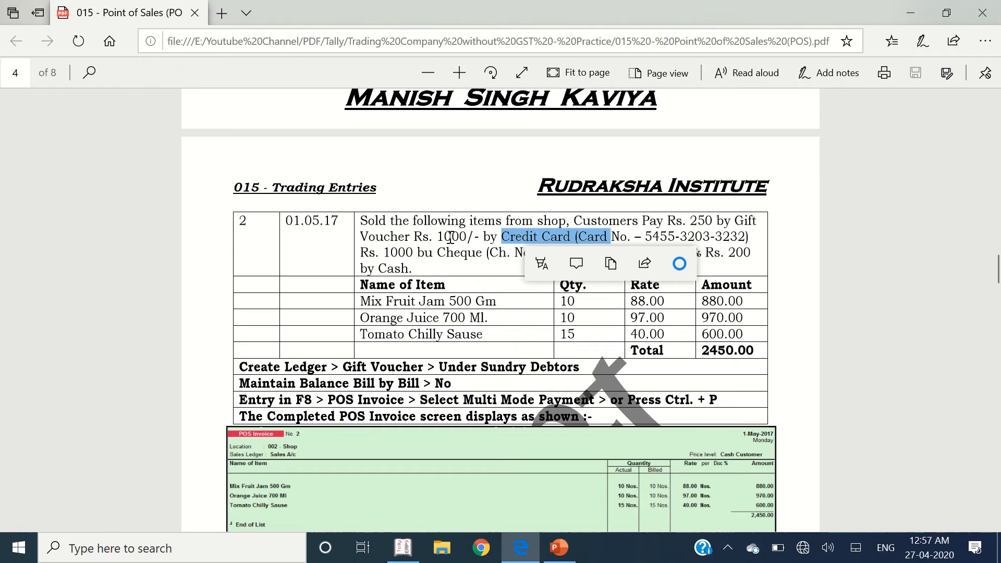
pyautogui.click(532, 231)
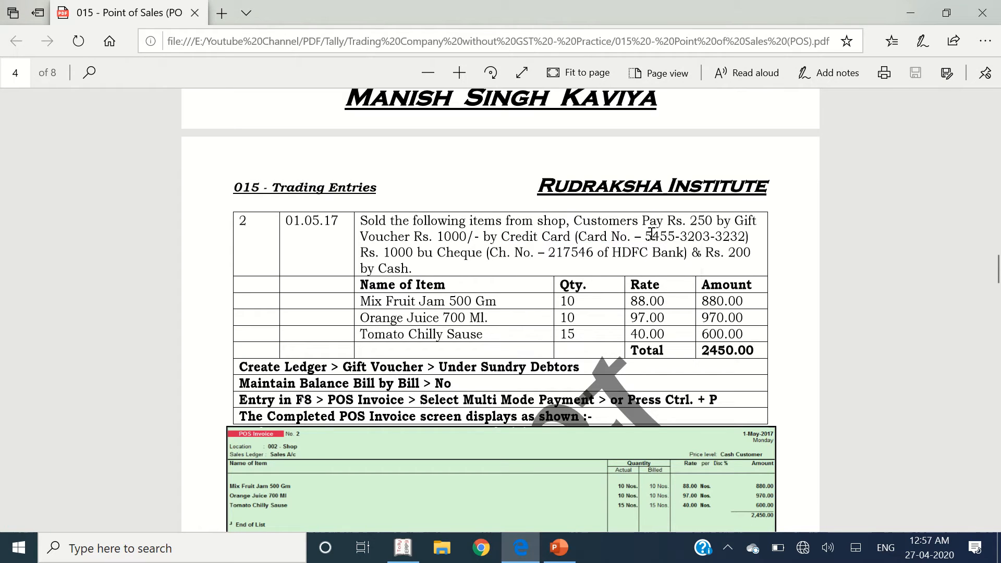
pyautogui.moveTo(647, 233); pyautogui.dragTo(750, 236)
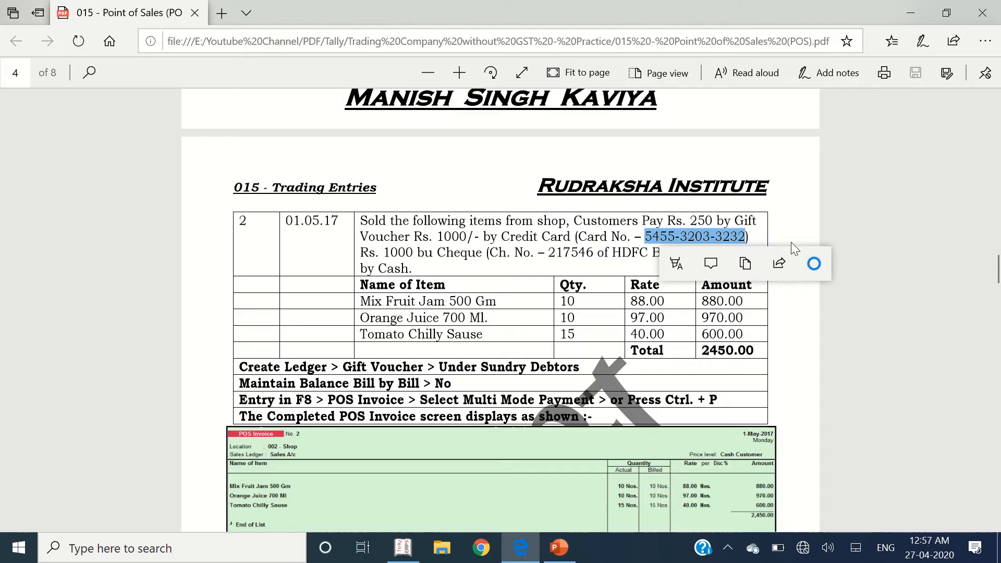
pyautogui.hotkey('alt', 'Tab')
pyautogui.write('5455')
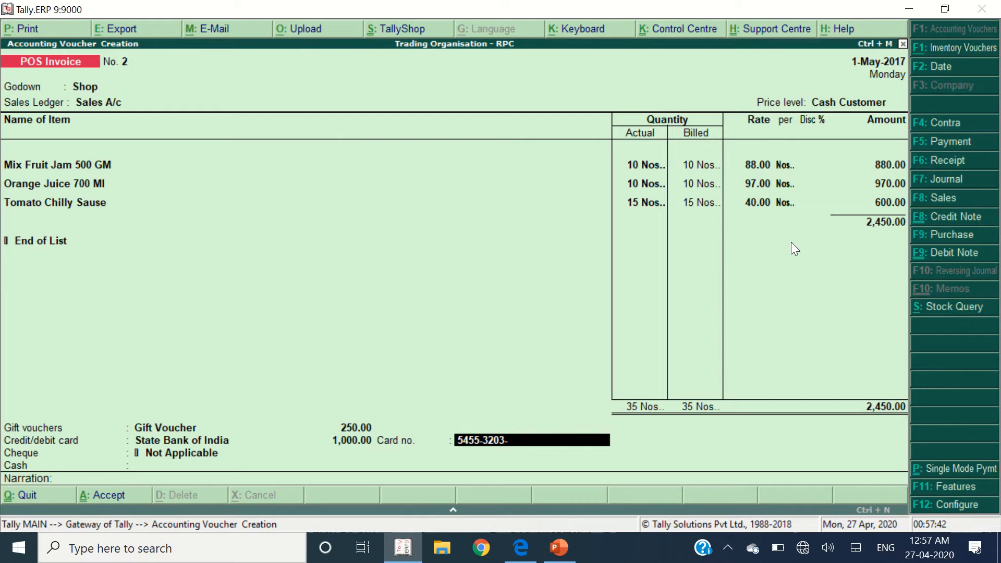
pyautogui.hotkey('alt', 'Tab')
pyautogui.hotkey('alt', 'Tab')
pyautogui.write('-3203-3232')
pyautogui.press('Return')
pyautogui.hotkey('alt', 'Tab')
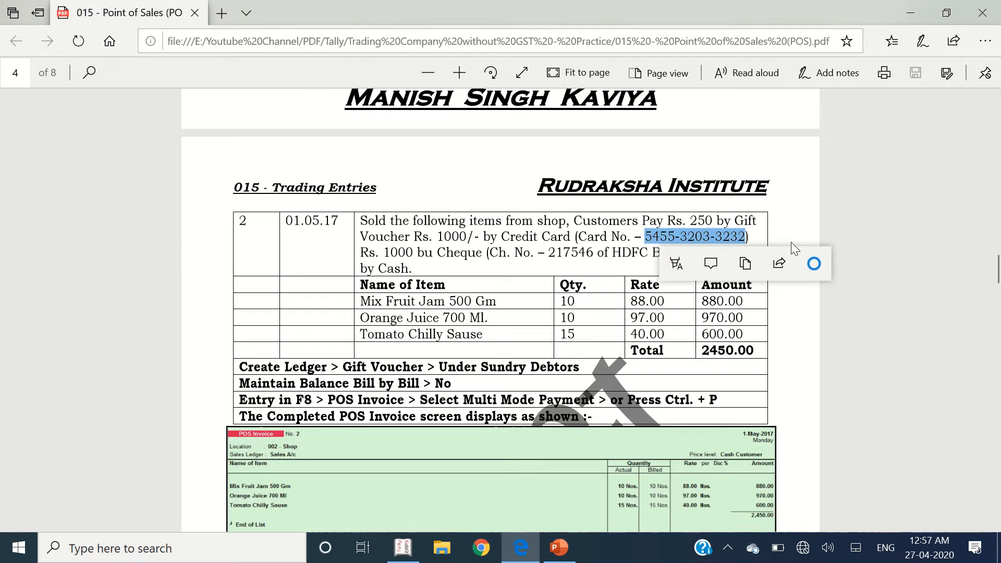
pyautogui.moveTo(386, 254); pyautogui.dragTo(488, 255)
pyautogui.hotkey('alt', 'Tab')
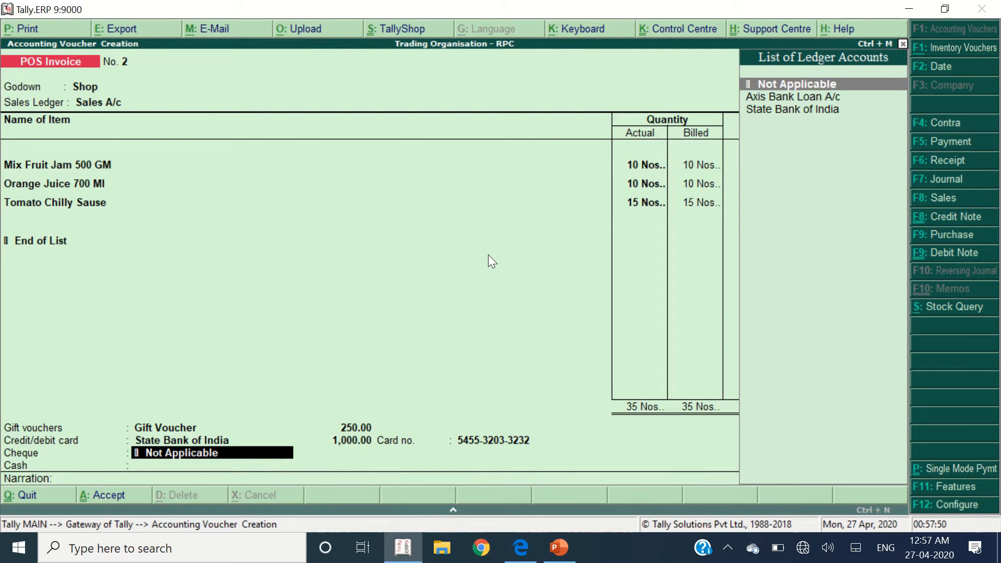
# - Record a 1,000 cheque via State Bank of India, bank HDFC Bank, cheque number 21
pyautogui.press('Down')
pyautogui.press('Down')
pyautogui.press('Return')
pyautogui.write('1')
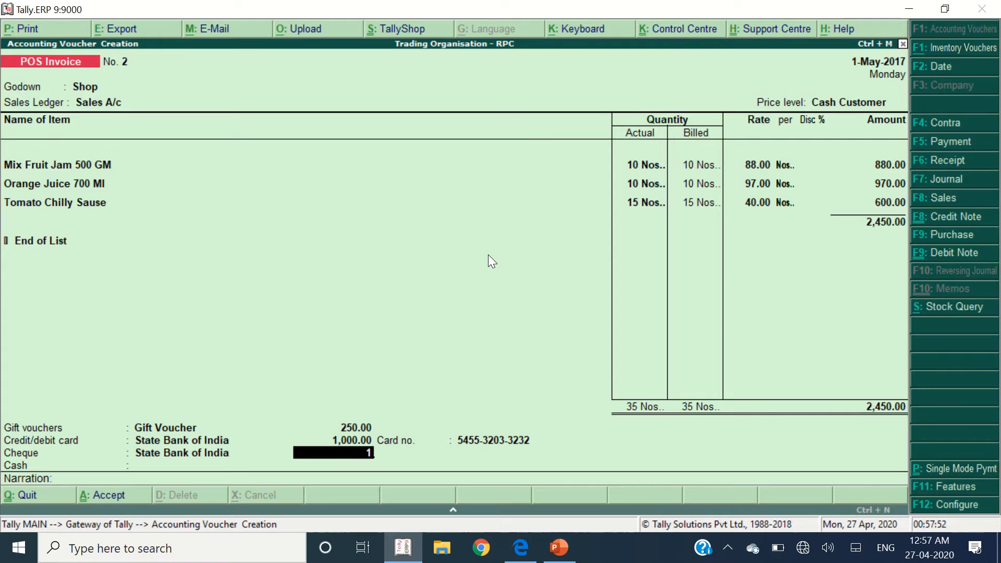
pyautogui.write(',000')
pyautogui.press('Return')
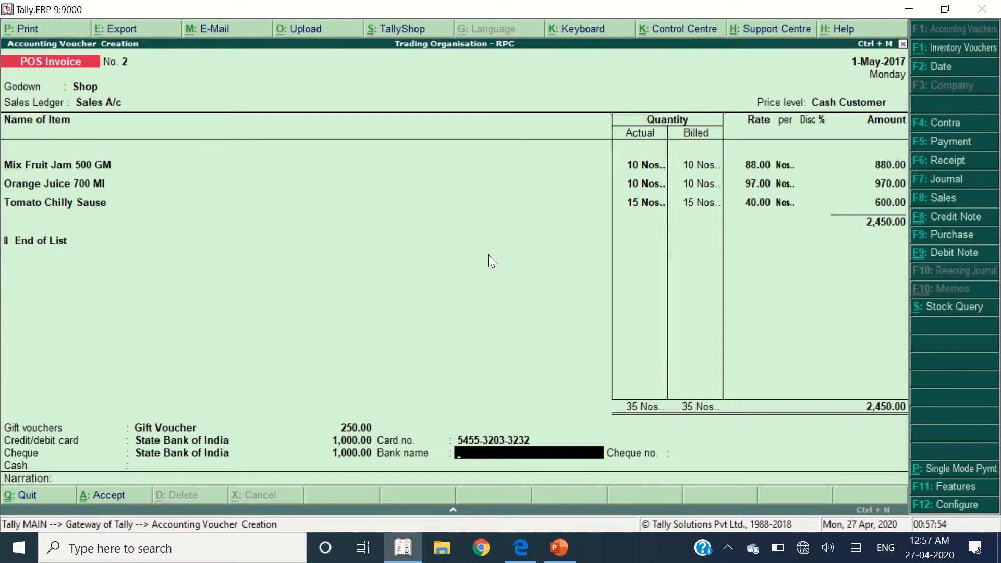
pyautogui.hotkey('alt', 'Tab')
pyautogui.click(635, 246)
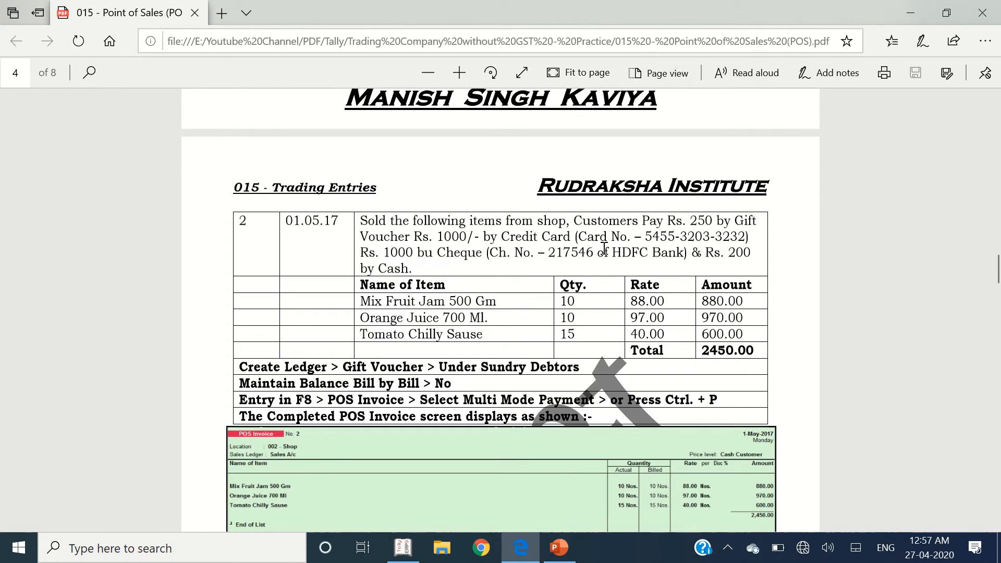
pyautogui.doubleClick(599, 250)
pyautogui.hotkey('alt', 'Tab')
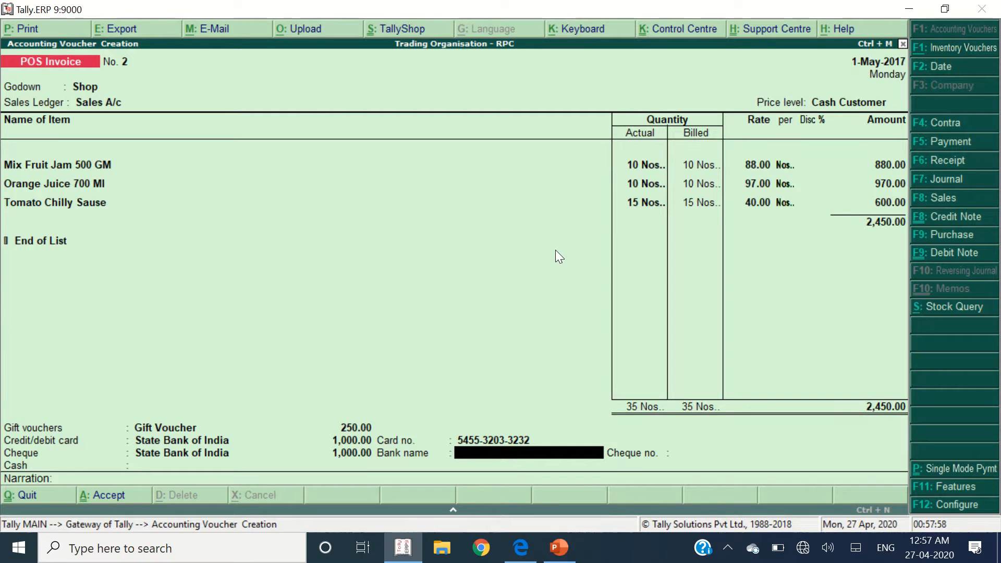
pyautogui.write('HDFC Bank')
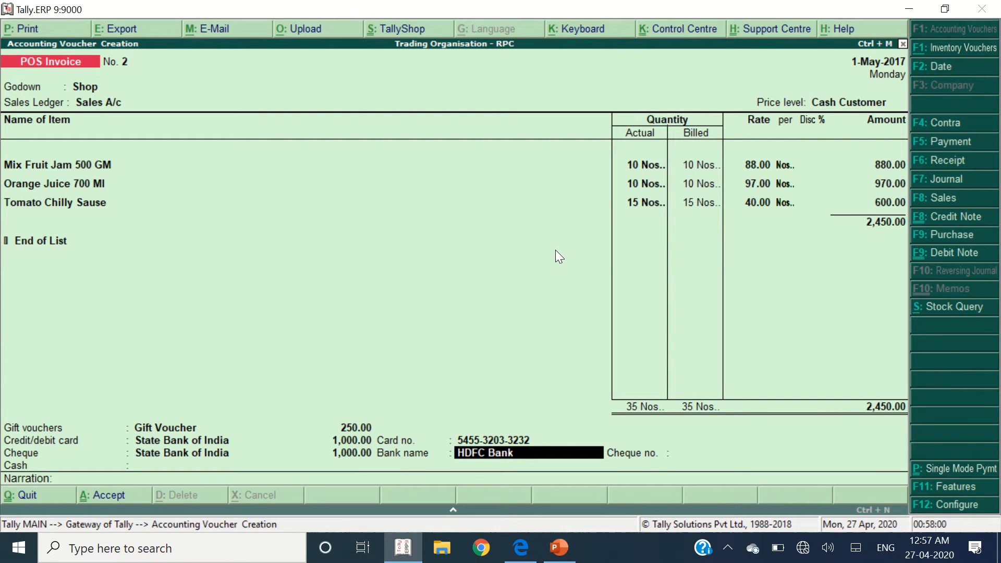
pyautogui.press('Return')
pyautogui.write('217546')
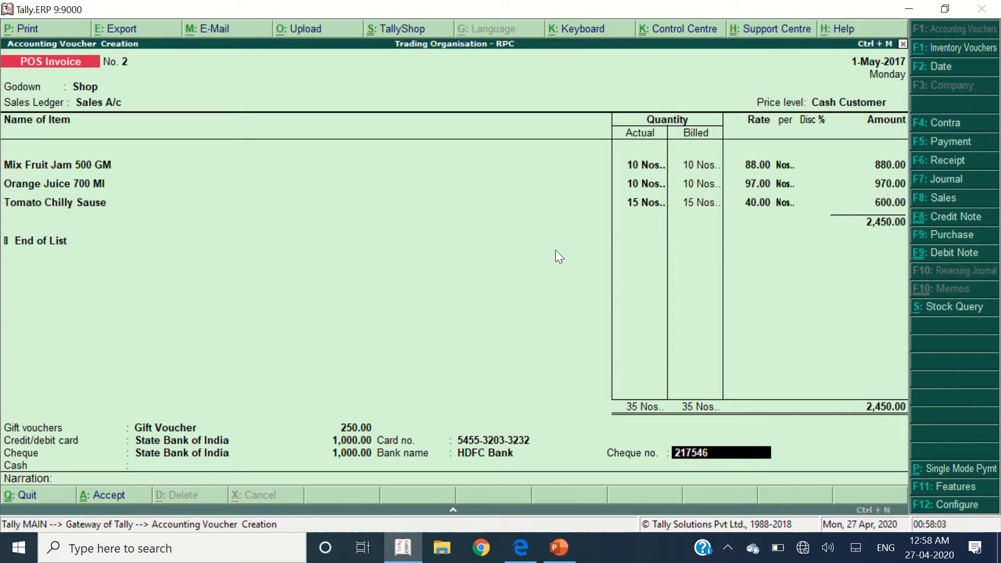
pyautogui.press('Return')
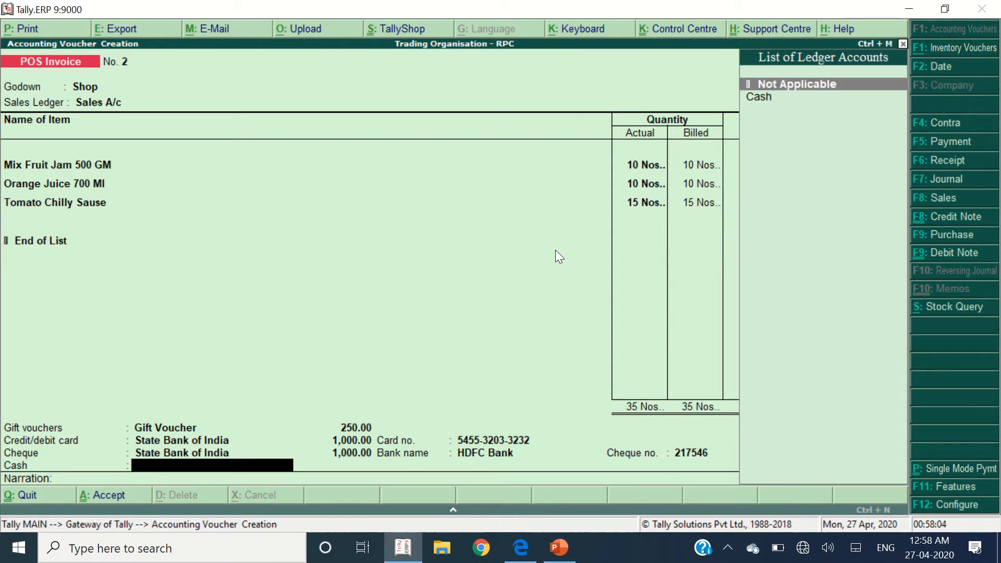
# - Enter 200 cash against the Cash ledger and save the invoice
pyautogui.hotkey('alt', 'Tab')
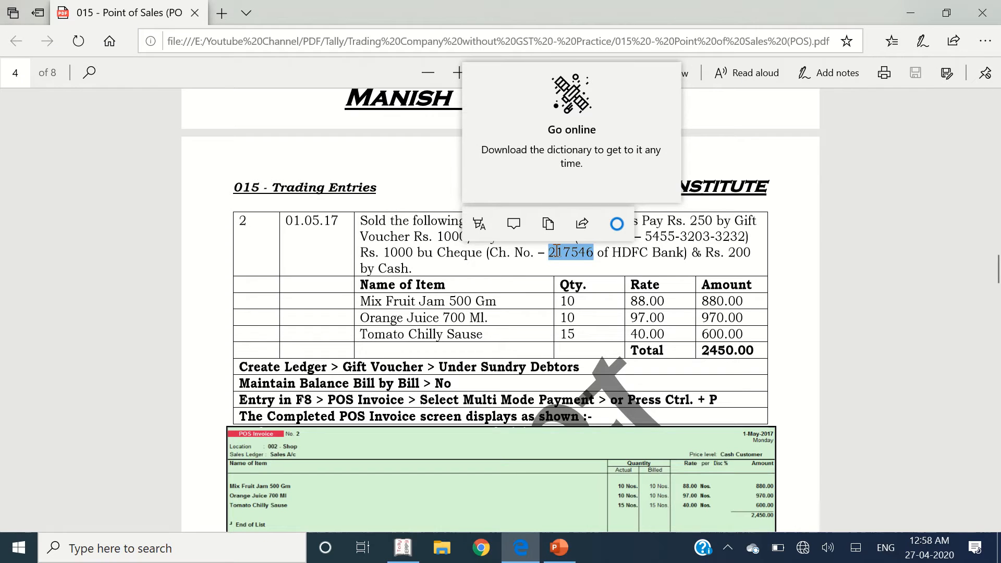
pyautogui.doubleClick(740, 252)
pyautogui.hotkey('alt', 'Tab')
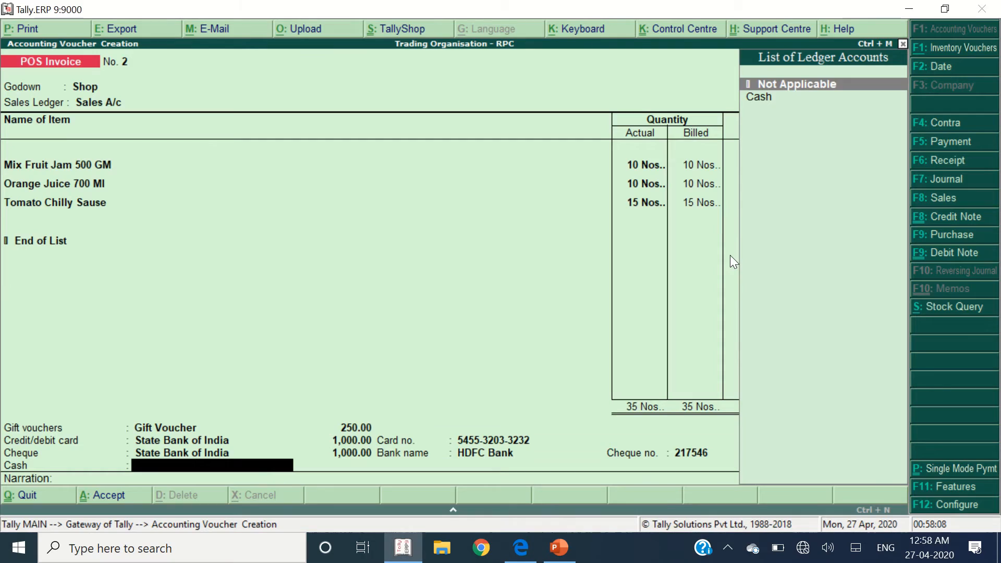
pyautogui.write('Cash')
pyautogui.press('Return')
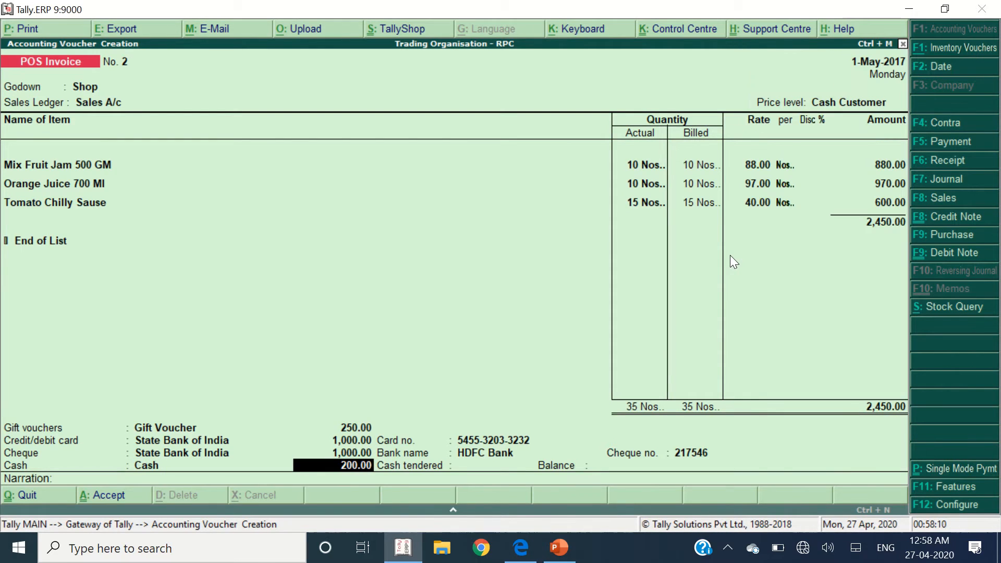
pyautogui.press('Return')
pyautogui.write('200')
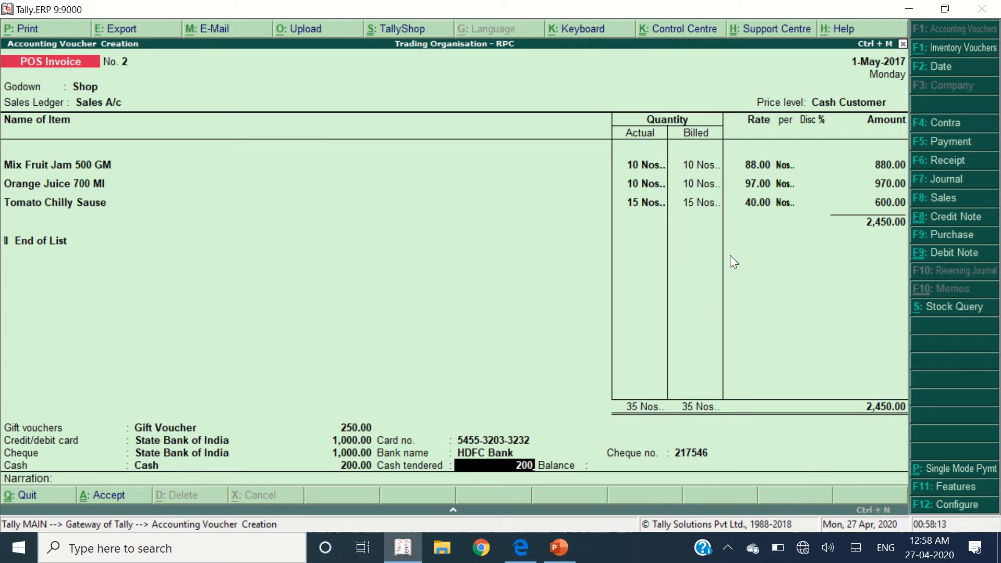
pyautogui.press('Return')
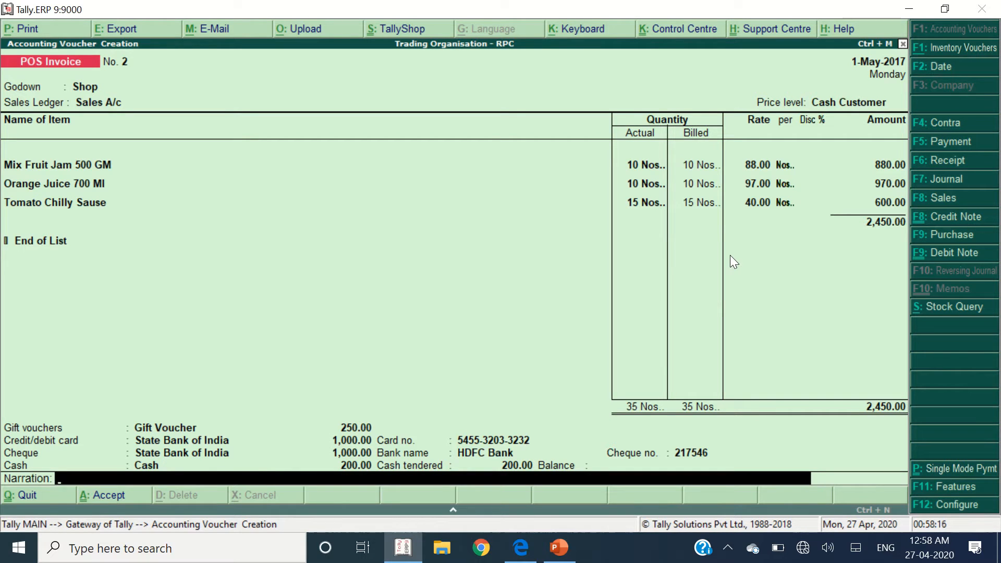
pyautogui.press('Return')
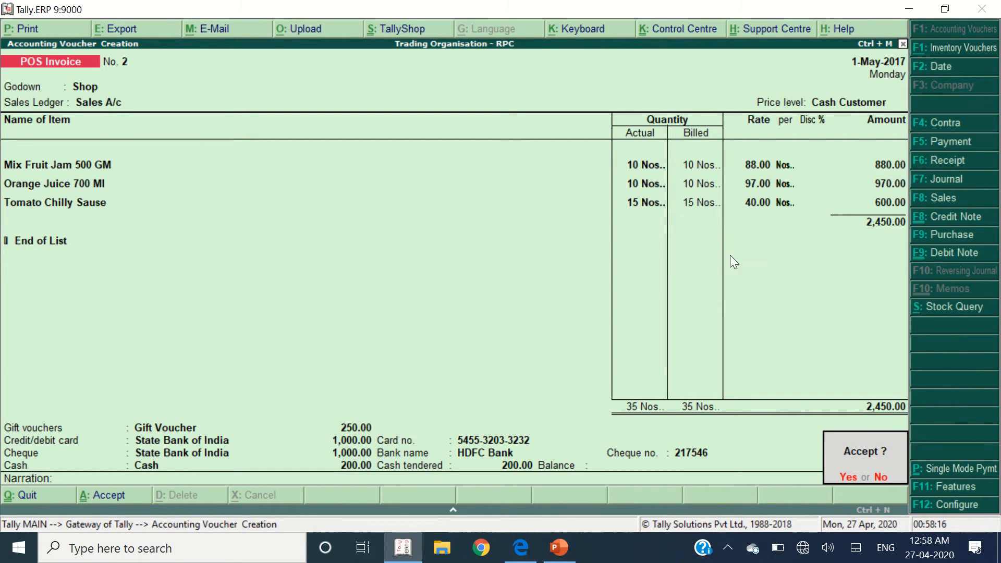
pyautogui.press('Return')
pyautogui.press('Return')
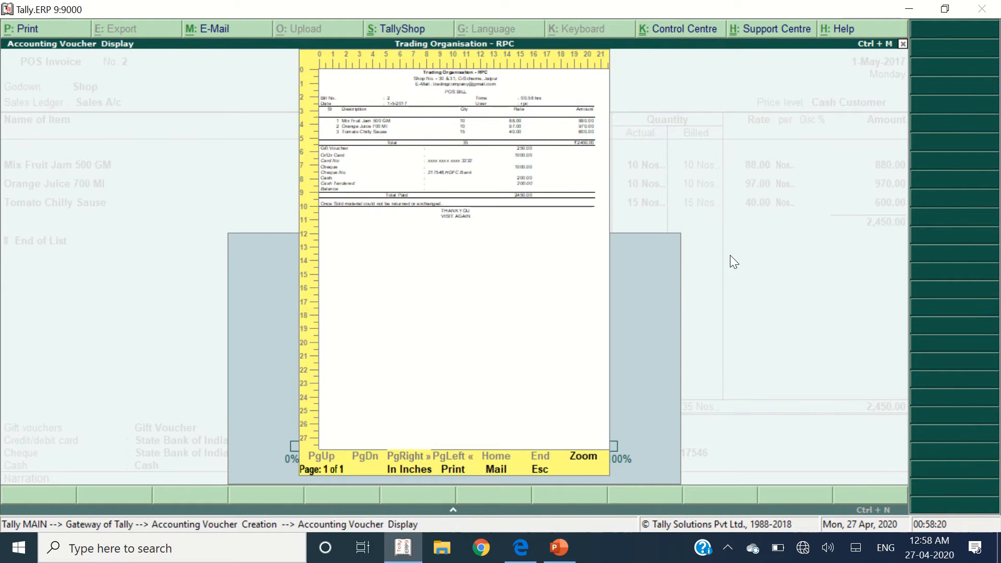
# - Zoom the POS bill preview for bill No. 2 to 100%
pyautogui.hotkey('alt', 'z')
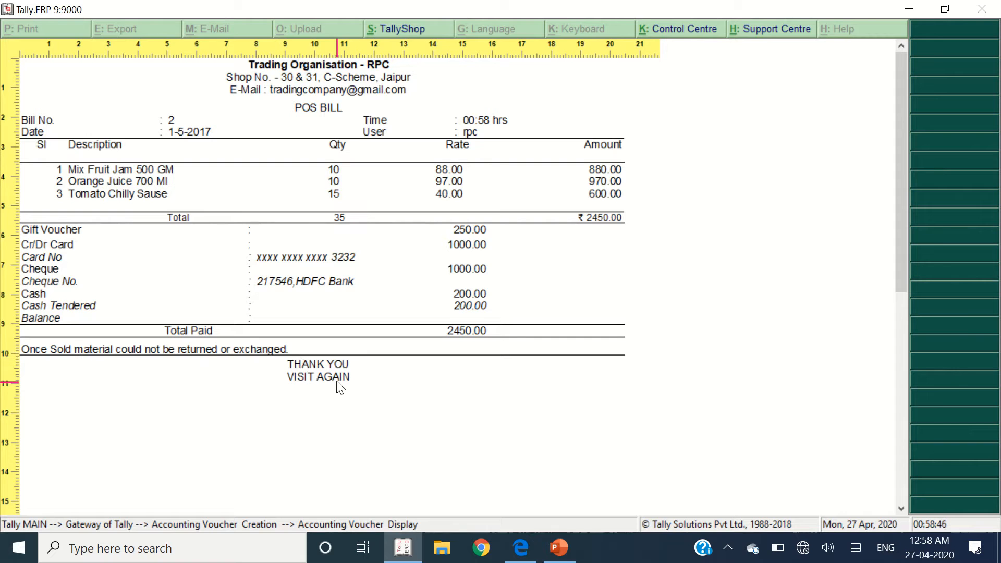
# - Leave the bill preview and scroll the practice PDF to the next exercise
pyautogui.press('Escape')
pyautogui.press('Escape')
pyautogui.press('Escape')
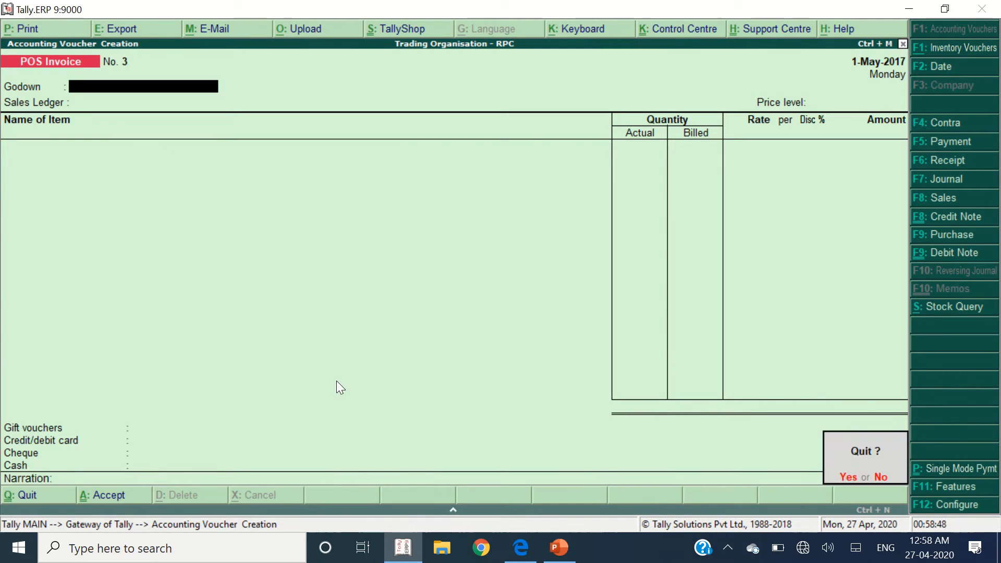
pyautogui.hotkey('alt', 'Tab')
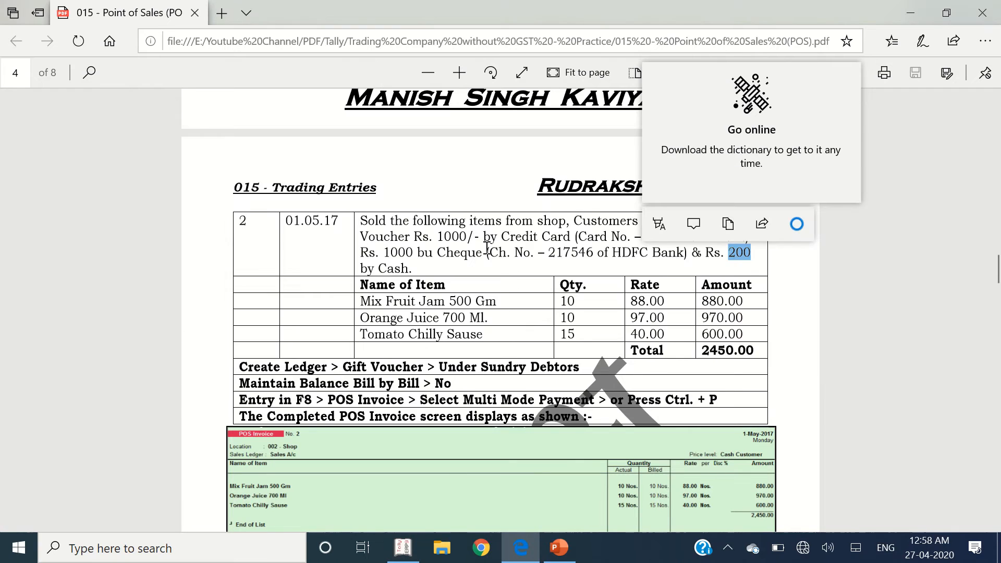
pyautogui.scroll(-10, 457, 310)
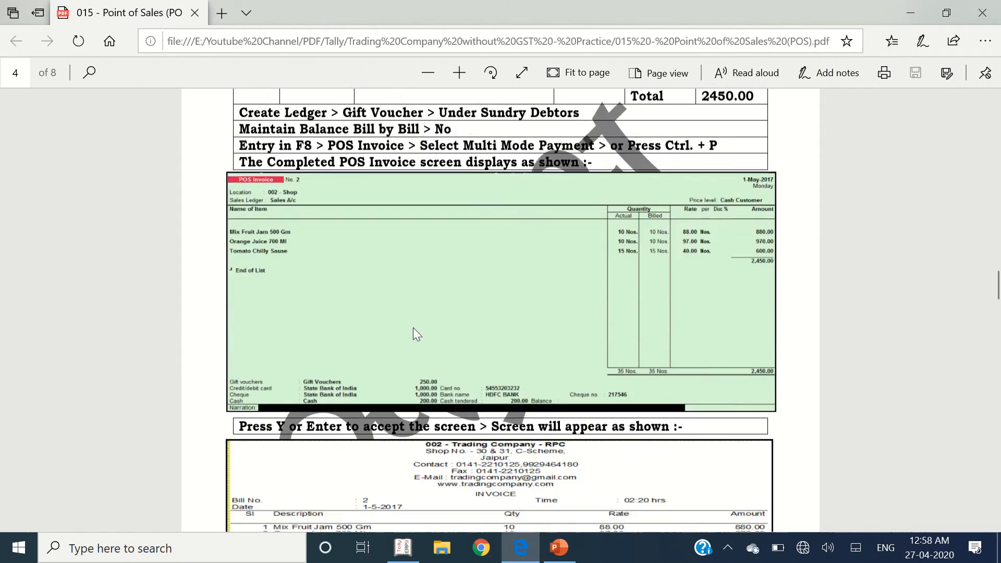
pyautogui.scroll(-7, 415, 334)
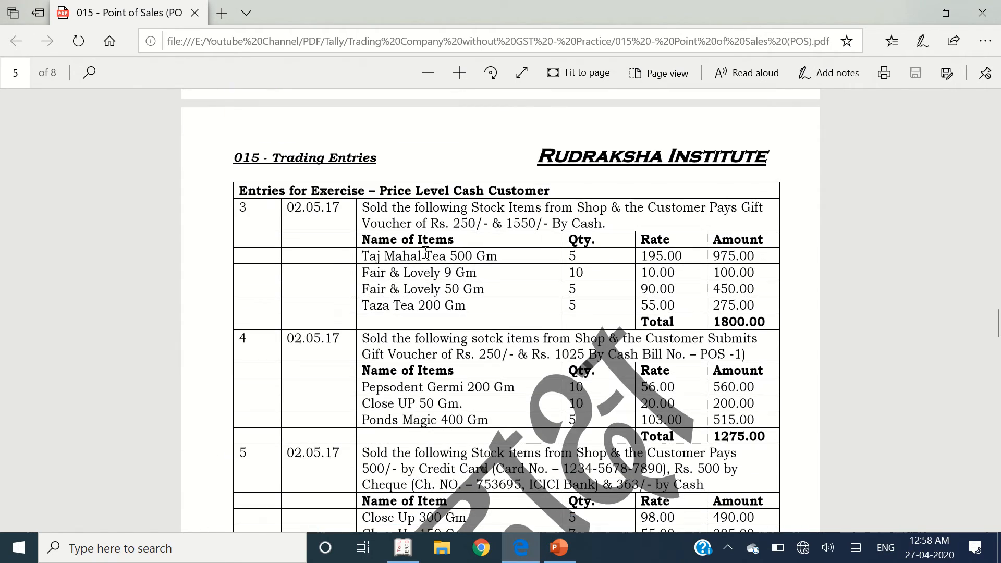
pyautogui.hotkey('alt', 'Tab')
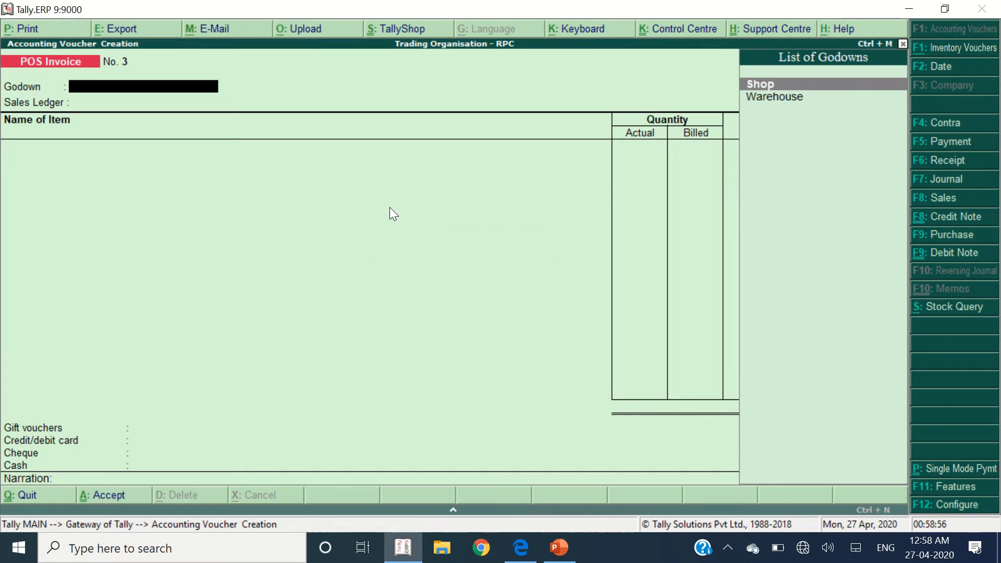
# - Set godown Shop, ledger Sales A/c and price level Cash Customer on the new invoice
pyautogui.write('sh')
pyautogui.press('Return')
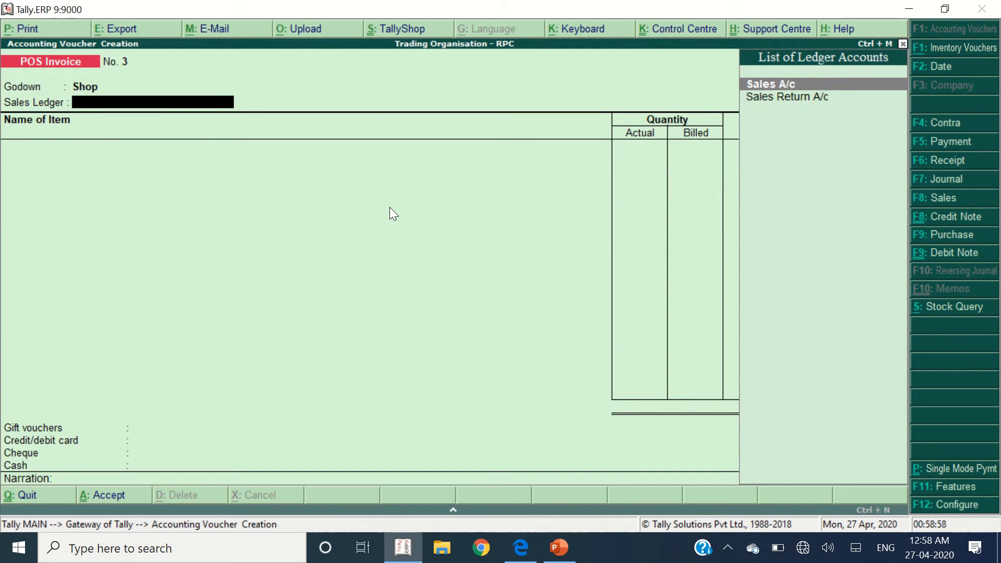
pyautogui.press('Return')
pyautogui.press('Down')
pyautogui.press('Return')
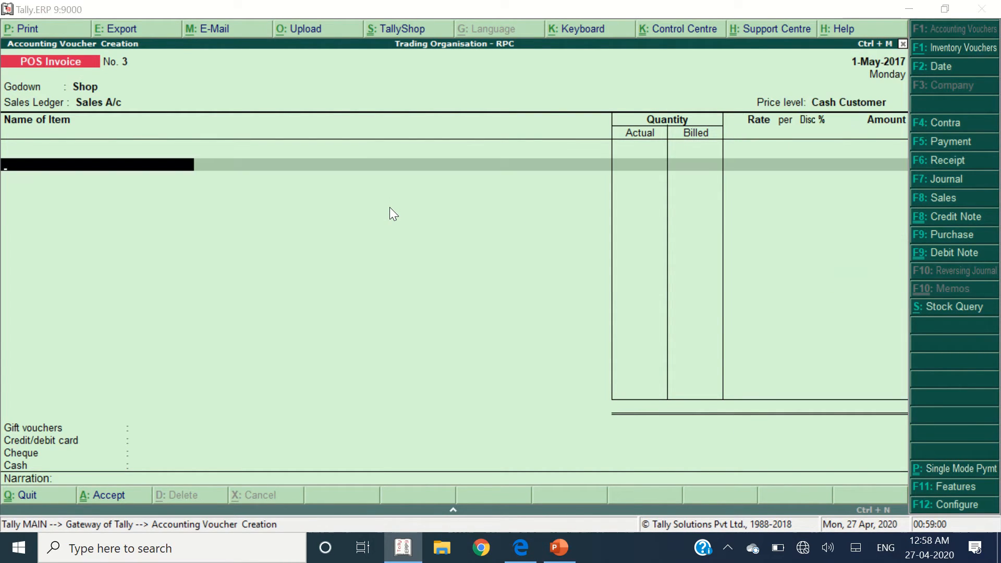
pyautogui.hotkey('alt', 'Tab')
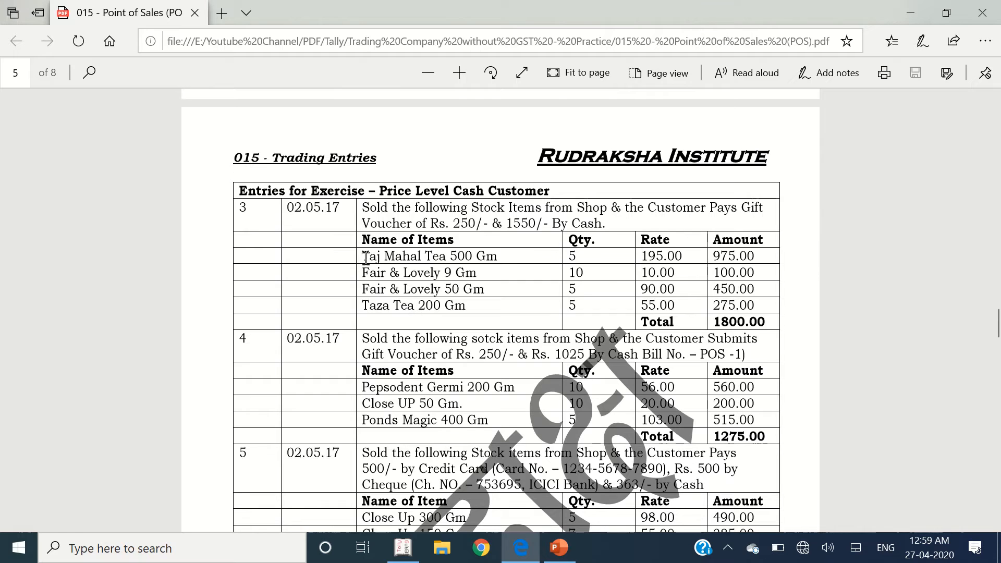
pyautogui.moveTo(364, 257); pyautogui.dragTo(835, 299)
# - Add Taj Mahal Tea 500 GM with quantity 5
pyautogui.hotkey('alt', 'Tab')
pyautogui.write('Taj')
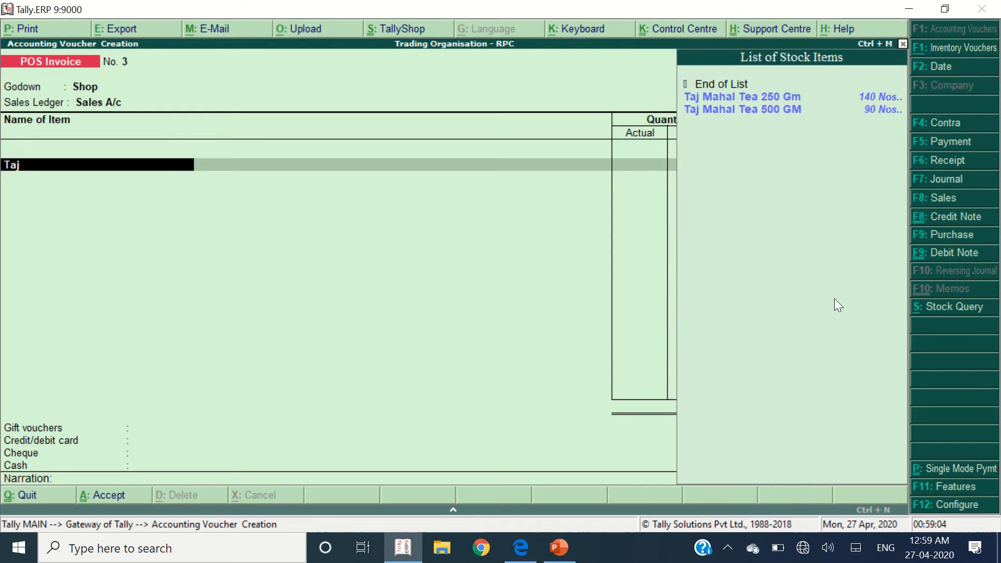
pyautogui.press('Down')
pyautogui.press('Return')
pyautogui.press('Return')
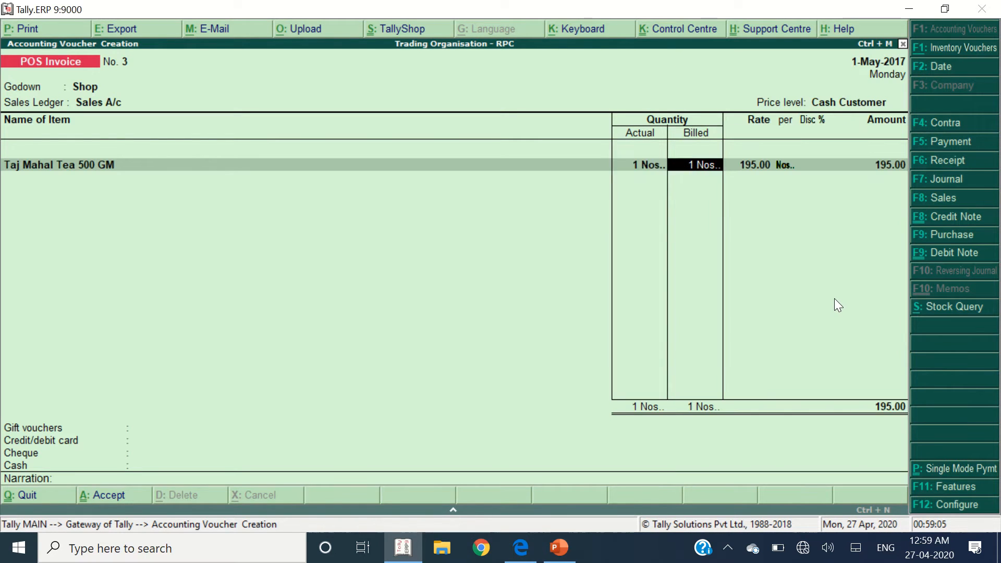
pyautogui.hotkey('alt', 'Tab')
pyautogui.hotkey('alt', 'Tab')
pyautogui.write('5')
pyautogui.press('Return')
pyautogui.press('Return')
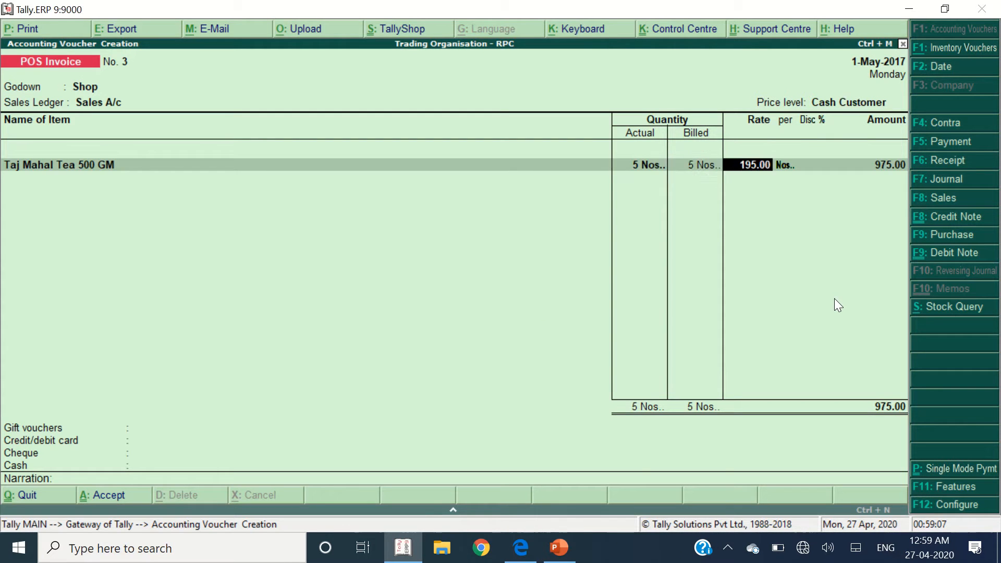
pyautogui.press('Return')
pyautogui.press('Return')
pyautogui.press('Return')
pyautogui.press('Return')
pyautogui.hotkey('alt', 'Tab')
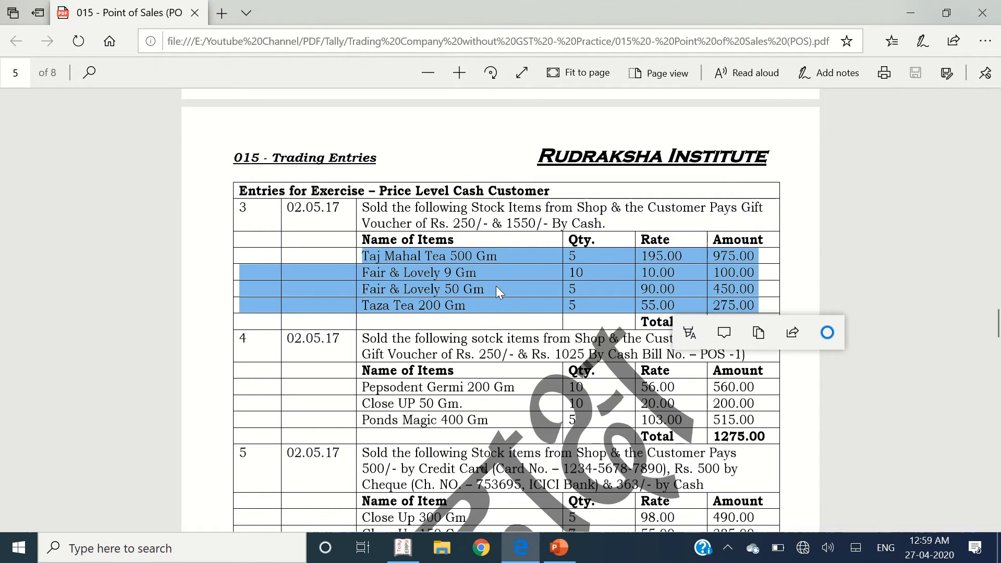
pyautogui.hotkey('alt', 'Tab')
# - Add Fair & Lovely 9 Gm. with quantity 10
pyautogui.write('Fair')
pyautogui.press('Down')
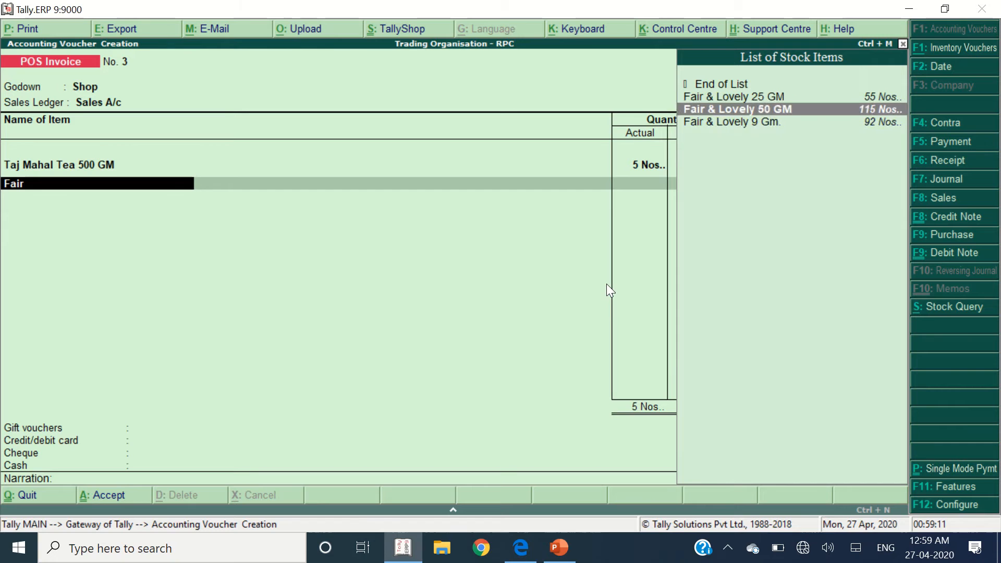
pyautogui.press('Down')
pyautogui.press('Return')
pyautogui.write('10')
pyautogui.press('Return')
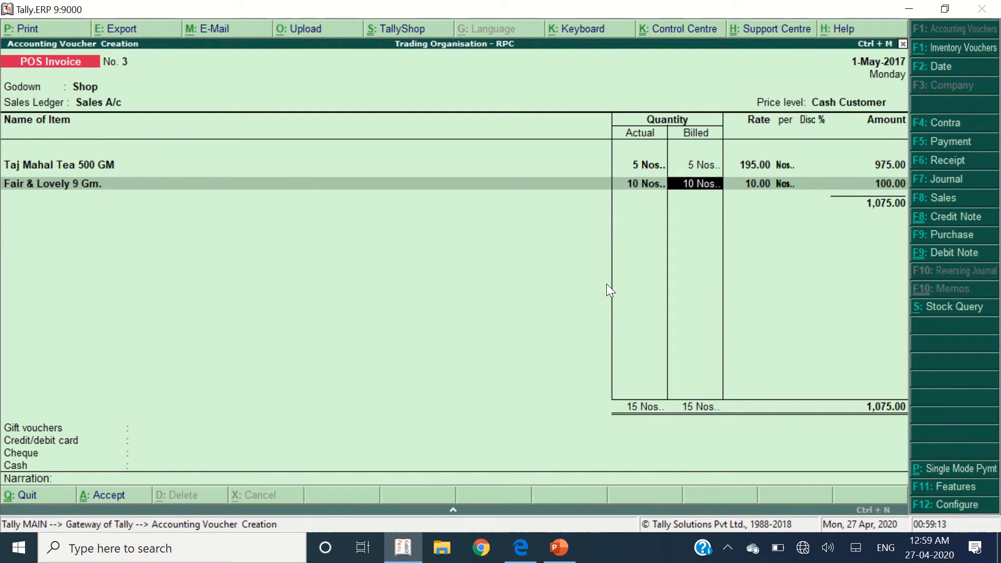
pyautogui.press('Return')
pyautogui.press('Return')
pyautogui.press('Return')
pyautogui.hotkey('alt', 'Tab')
# - Add Fair & Lovely 50 GM and Taza Tea 200 Gm, quantity 5 each
pyautogui.hotkey('alt', 'Tab')
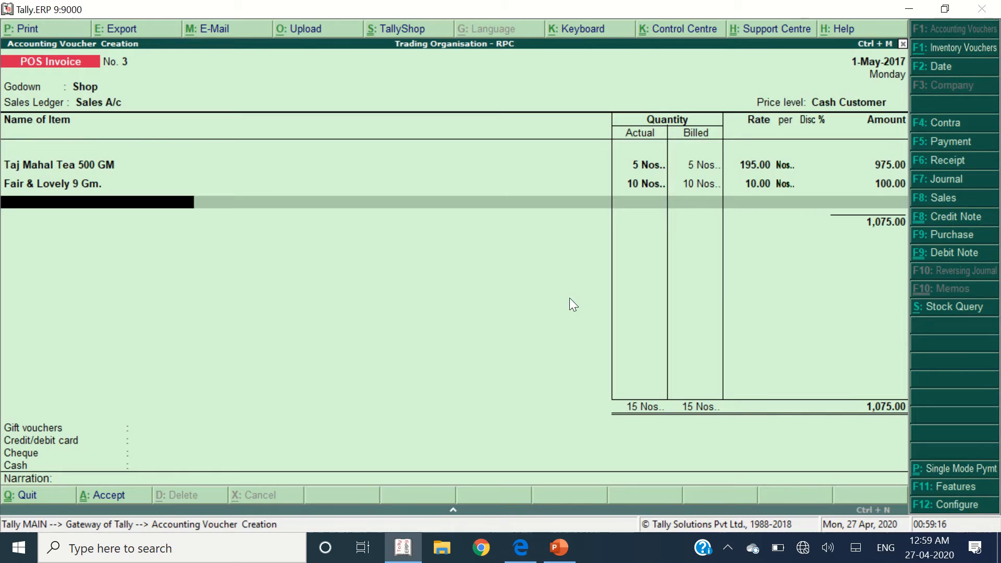
pyautogui.write('Fair')
pyautogui.press('Down')
pyautogui.press('Return')
pyautogui.hotkey('alt', 'Tab')
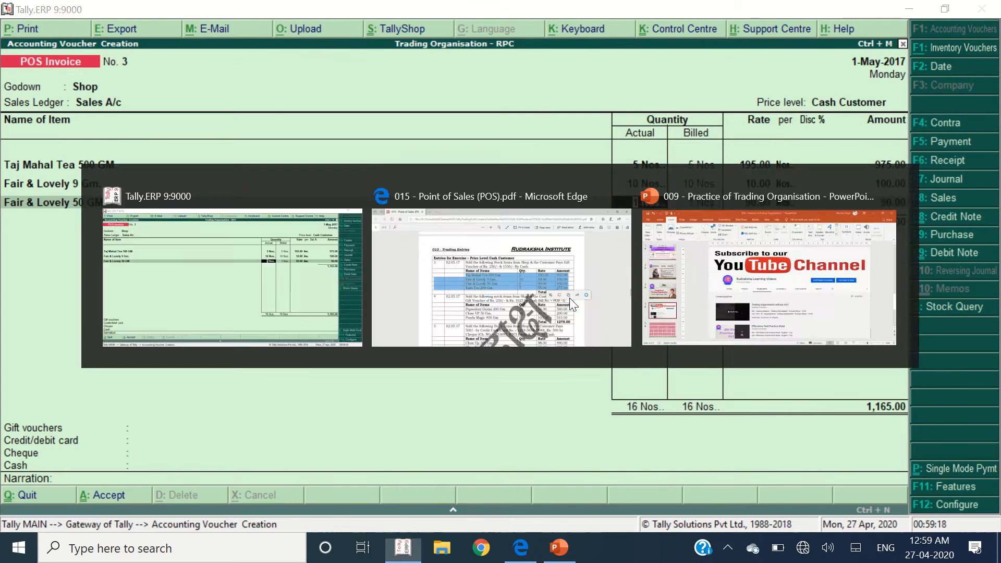
pyautogui.hotkey('alt', 'Tab')
pyautogui.write('5')
pyautogui.press('Return')
pyautogui.press('Return')
pyautogui.press('Return')
pyautogui.press('Return')
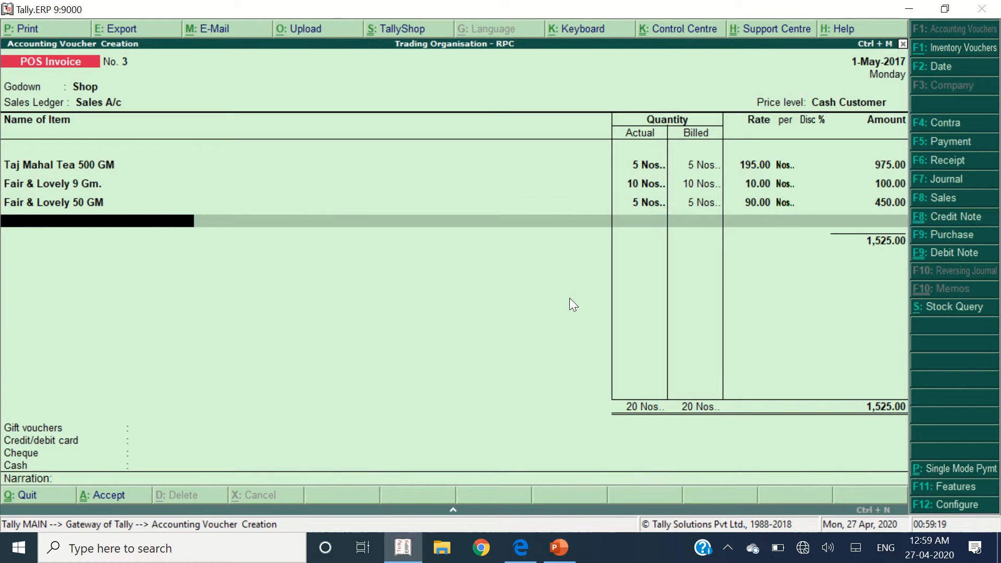
pyautogui.hotkey('alt', 'Tab')
pyautogui.hotkey('alt', 'Tab')
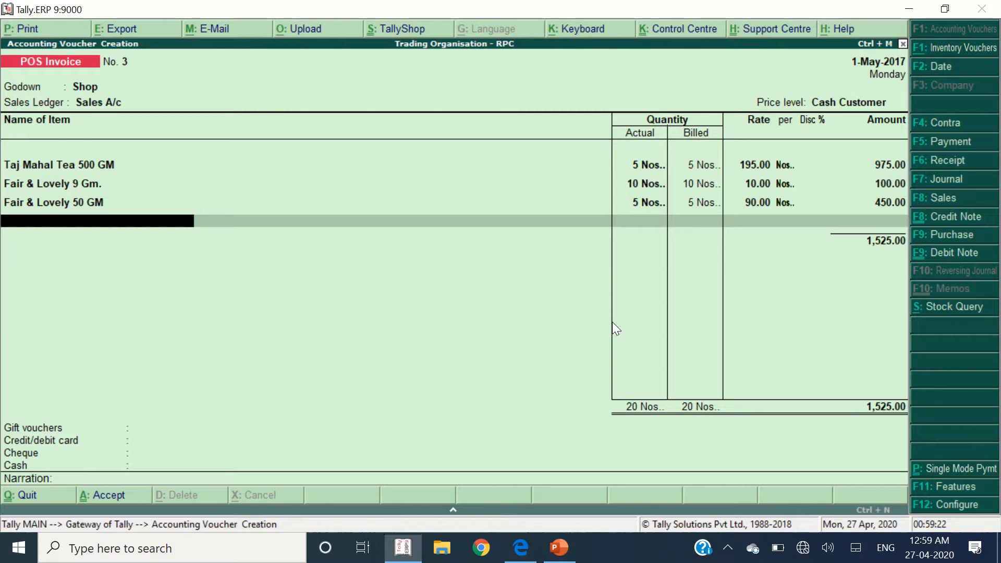
pyautogui.write('Taza')
pyautogui.press('Return')
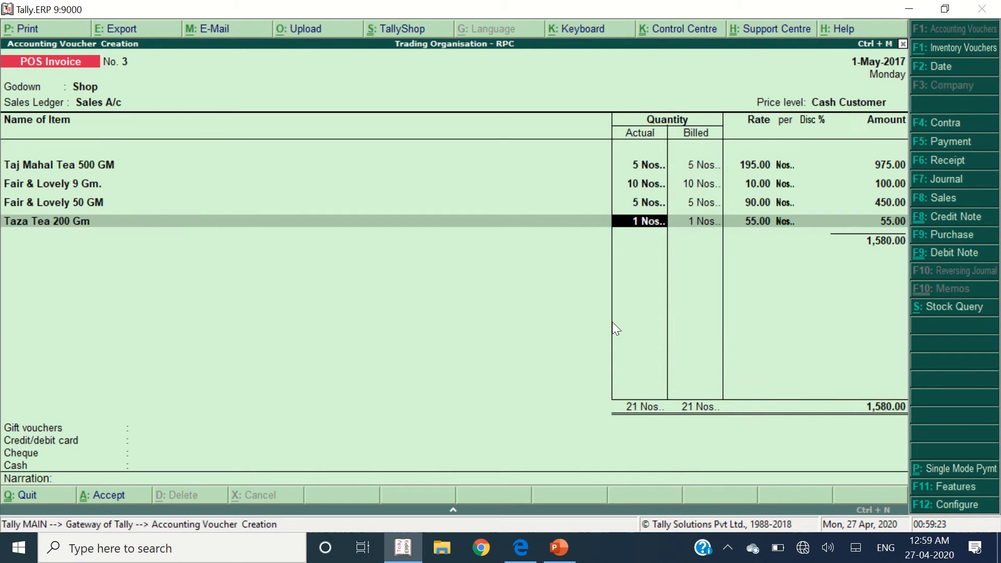
pyautogui.write('5')
pyautogui.press('Return')
pyautogui.press('Return')
pyautogui.press('Return')
pyautogui.press('Return')
pyautogui.press('Return')
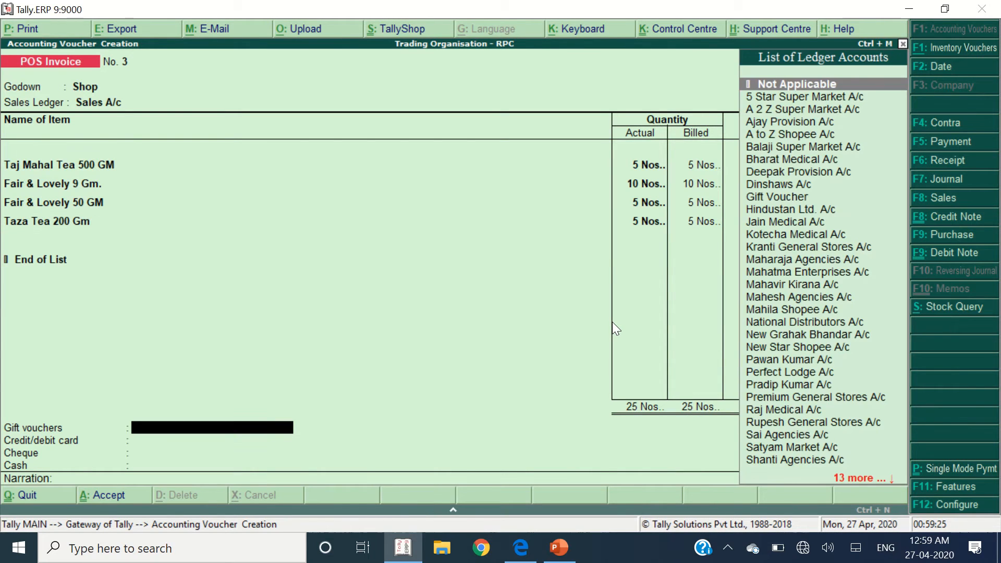
# - Enter a 250 Gift Voucher payment on POS Invoice No. 3
pyautogui.hotkey('alt', 'Tab')
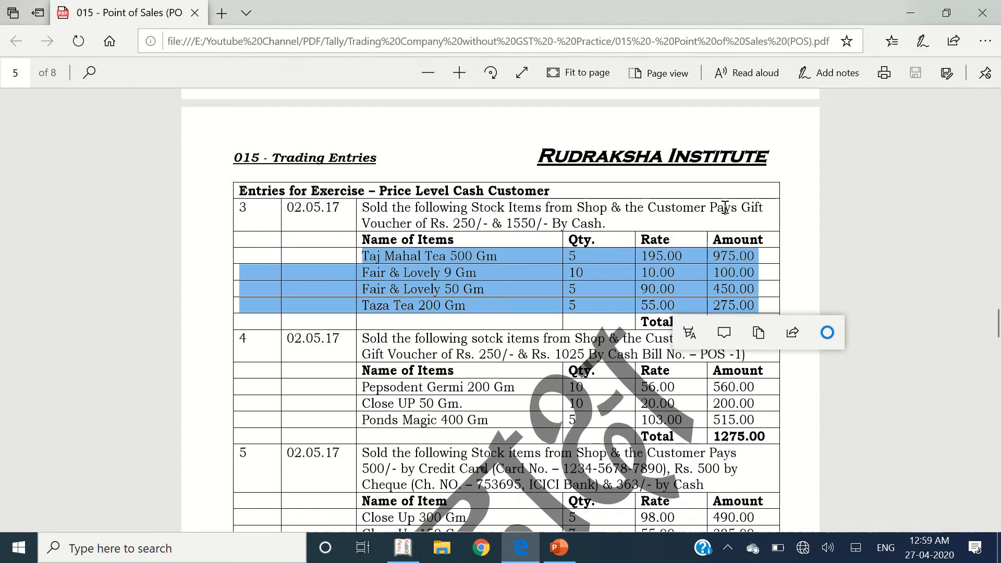
pyautogui.click(492, 228)
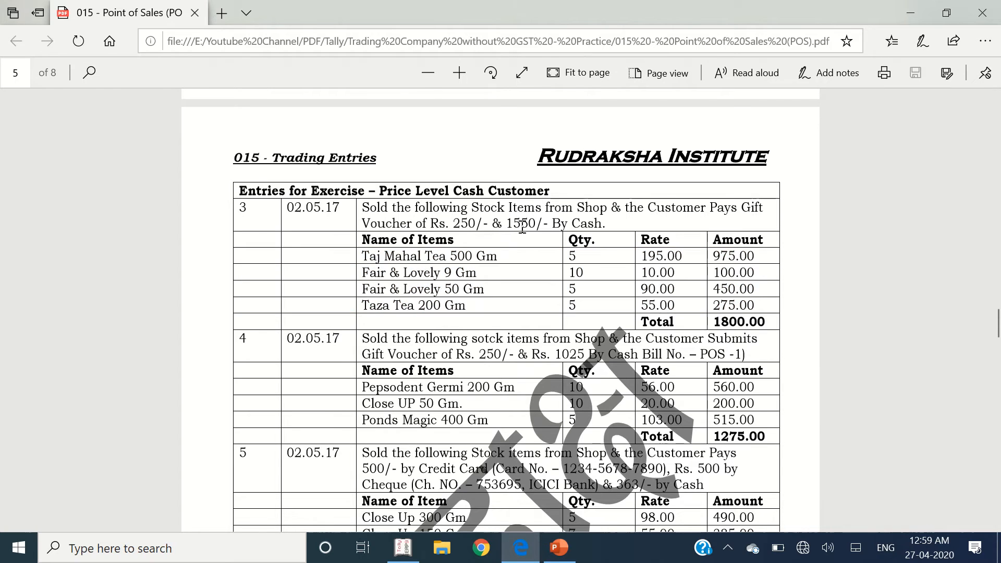
pyautogui.hotkey('alt', 'Tab')
pyautogui.write('gift')
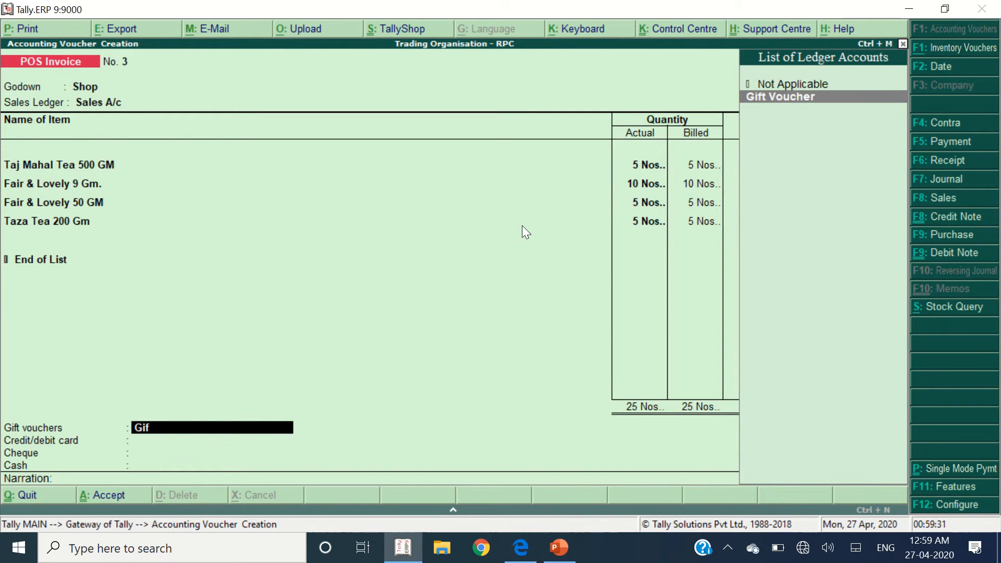
pyautogui.press('Return')
pyautogui.write('250')
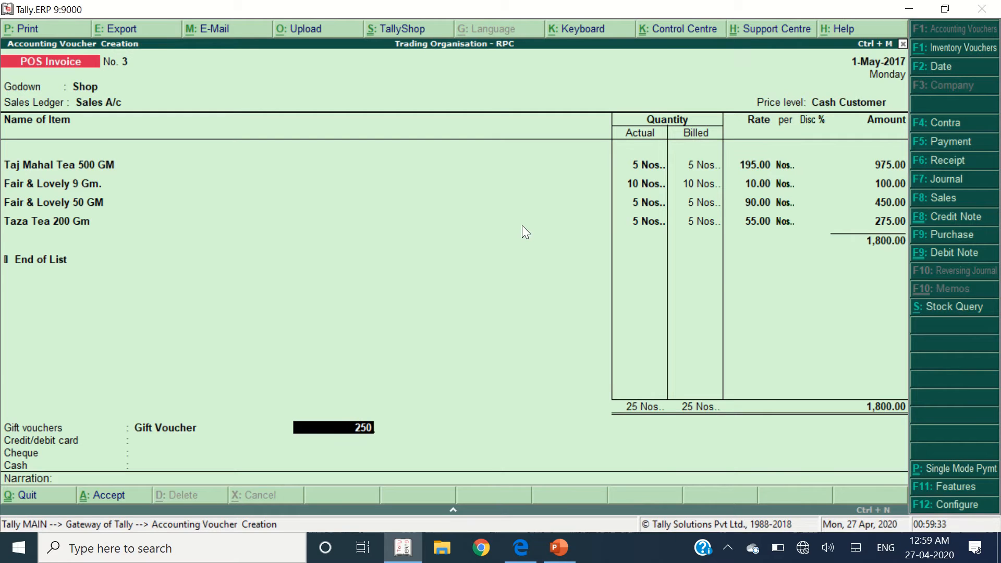
pyautogui.press('Return')
pyautogui.press('Return')
pyautogui.press('Return')
# - Record 1,550 cash and 1,550 cash tendered, then bring the invoice to the Accept prompt
pyautogui.write('Ca')
pyautogui.press('Return')
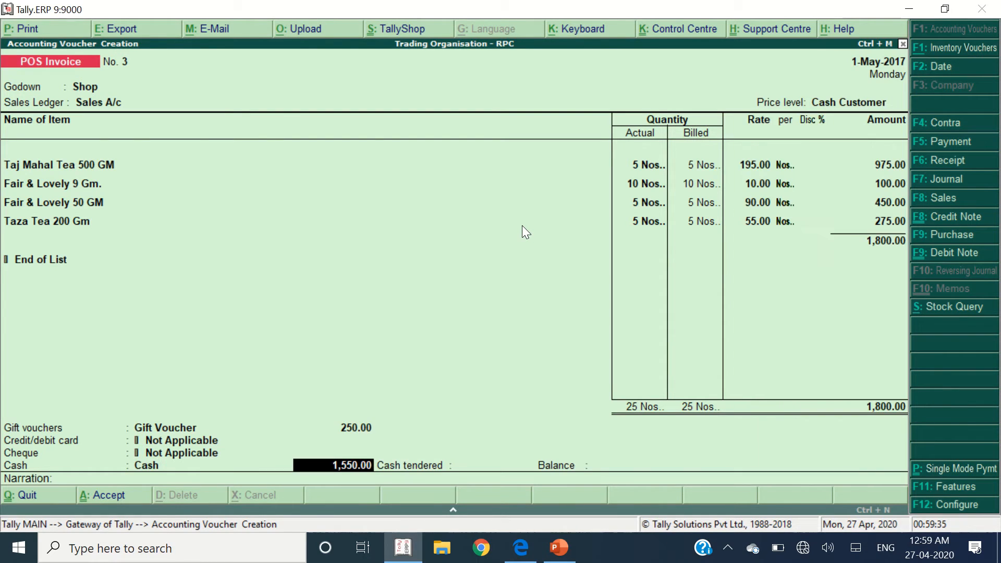
pyautogui.hotkey('alt', 'Tab')
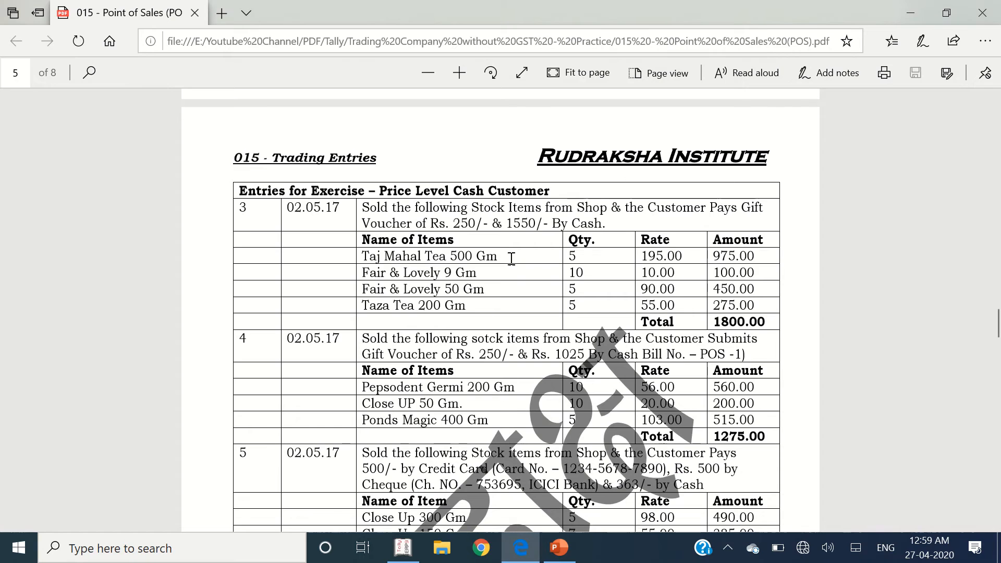
pyautogui.hotkey('alt', 'Tab')
pyautogui.write('1550')
pyautogui.press('Return')
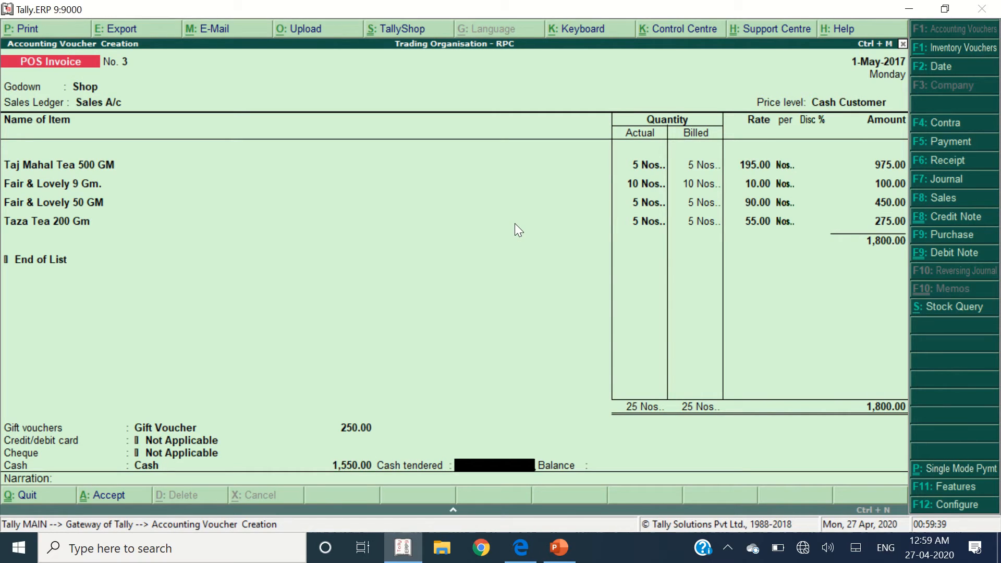
pyautogui.write('1550')
pyautogui.press('Return')
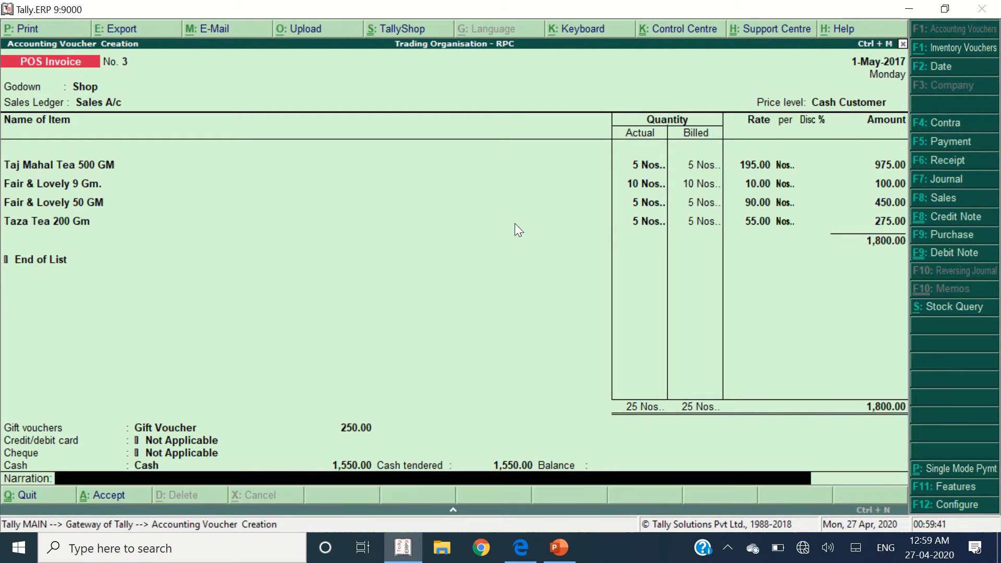
pyautogui.press('Return')
pyautogui.hotkey('alt', 'Tab')
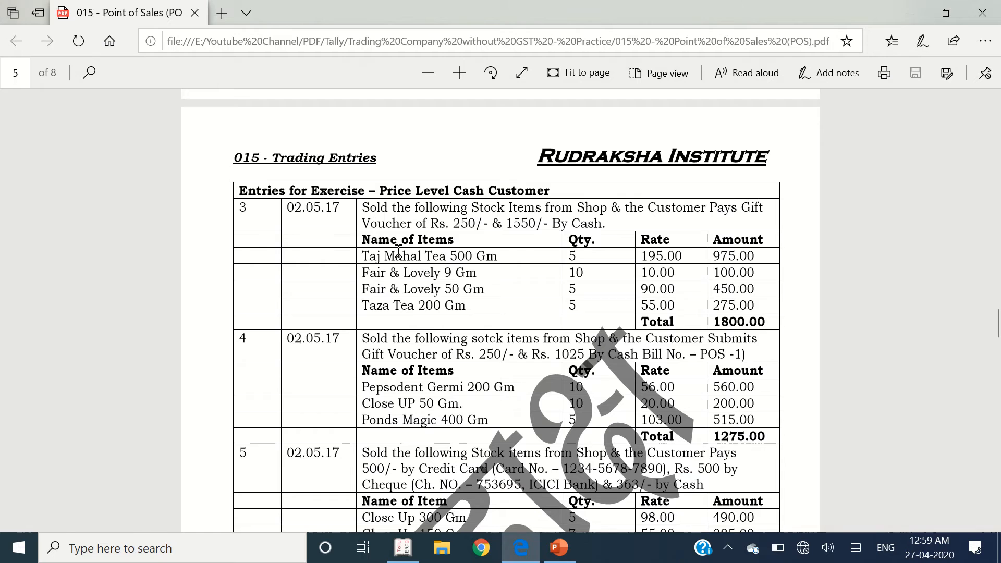
# - Review exercise 4 in the PDF, then accept and print POS Invoice No. 3
pyautogui.scroll(-1, 423, 304)
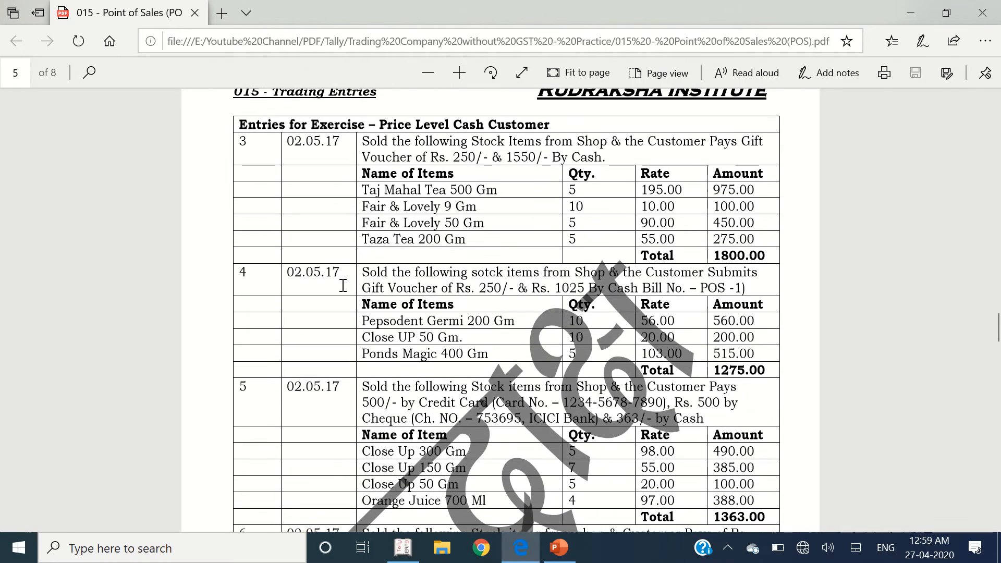
pyautogui.moveTo(320, 275); pyautogui.dragTo(614, 320)
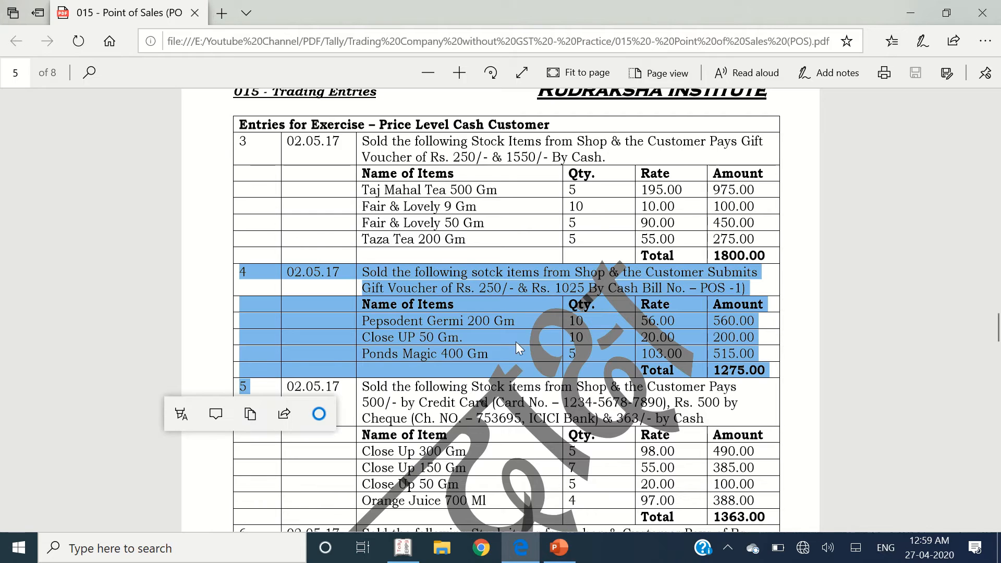
pyautogui.hotkey('alt', 'Tab')
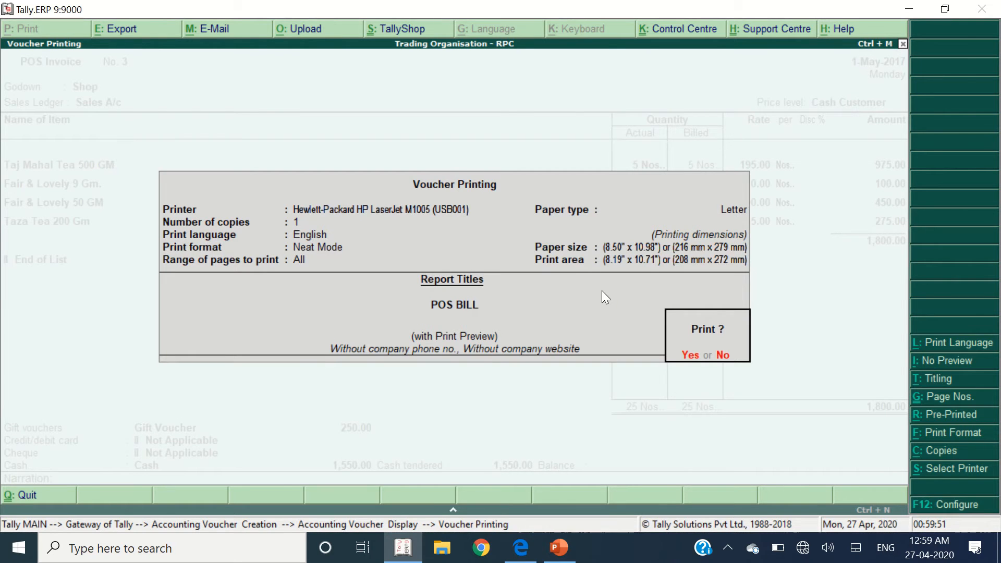
pyautogui.press('Return')
pyautogui.press('Escape')
# - Start POS Invoice No. 4 dated 2-5-2017 with Shop godown, Sales A/c and Cash Customer price level
pyautogui.press('F2')
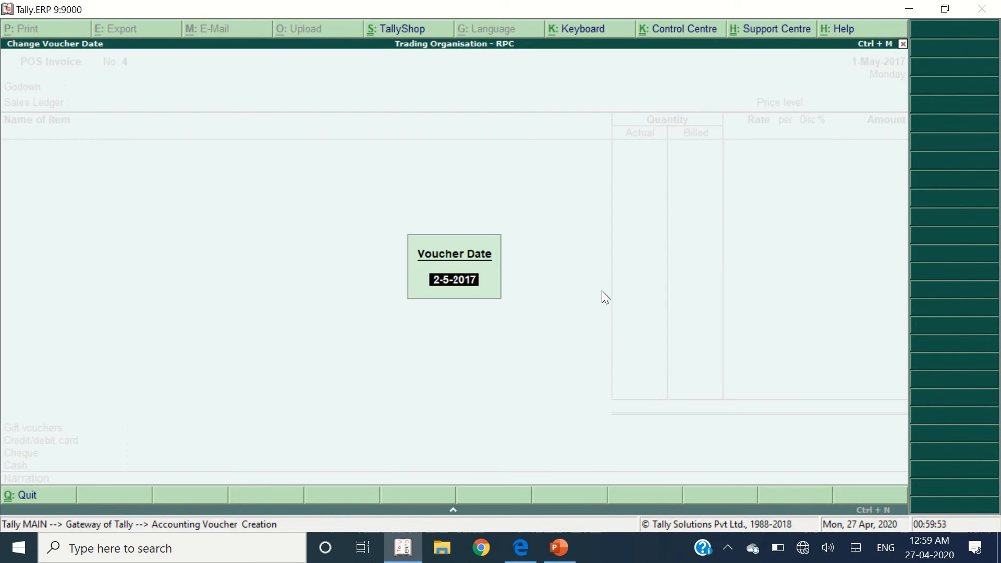
pyautogui.press('Return')
pyautogui.write('Shop')
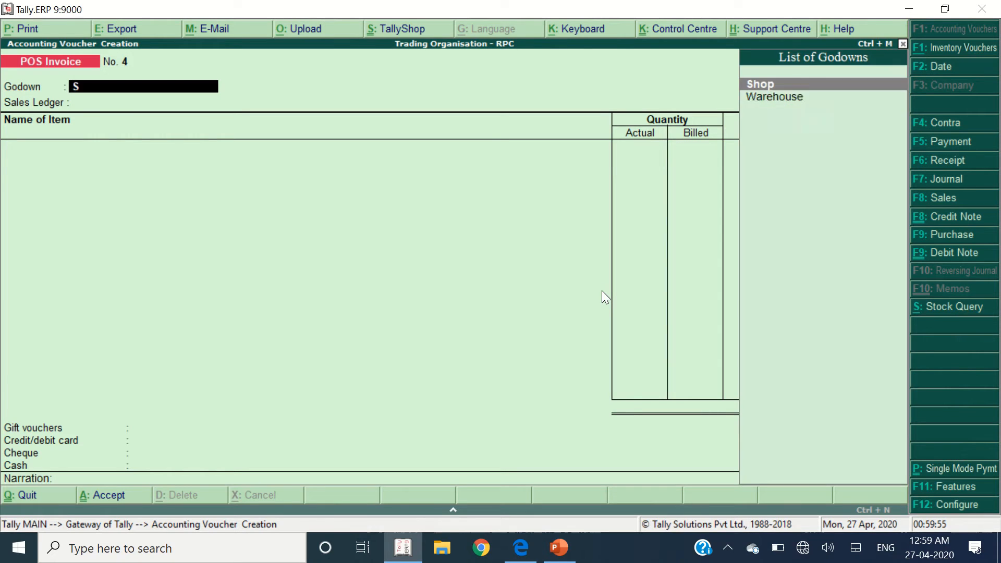
pyautogui.press('Return')
pyautogui.write('d')
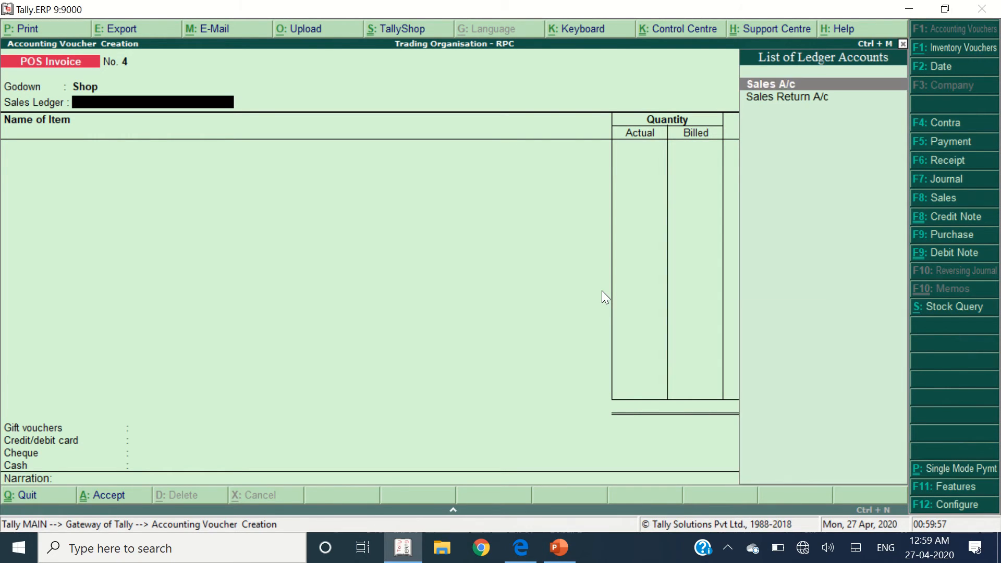
pyautogui.press('Return')
pyautogui.press('Down')
pyautogui.click(602, 290)
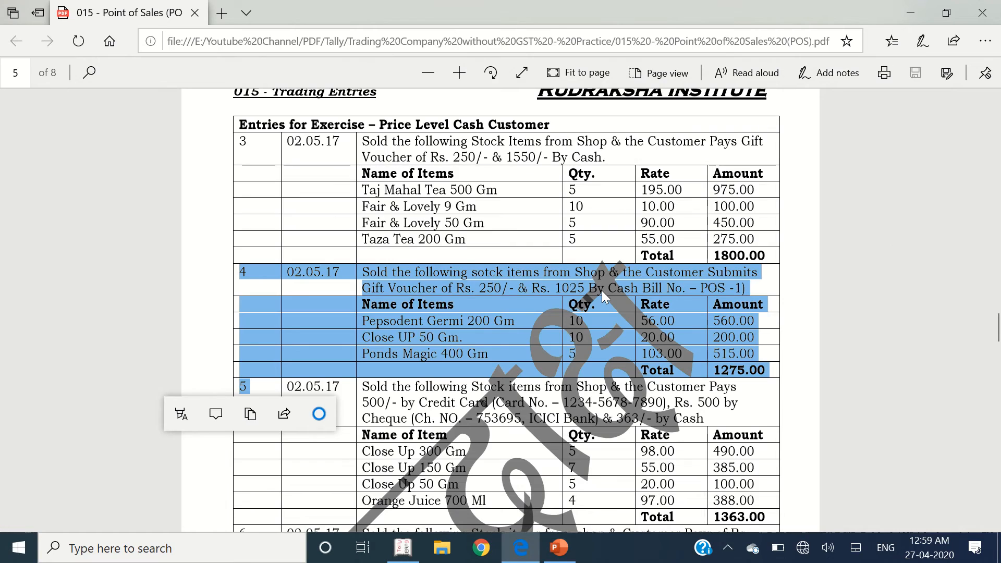
# - Add Pepsodent Germi 200 Gm with quantity 10 as the first item
pyautogui.hotkey('alt', 'Tab')
pyautogui.write('Pep')
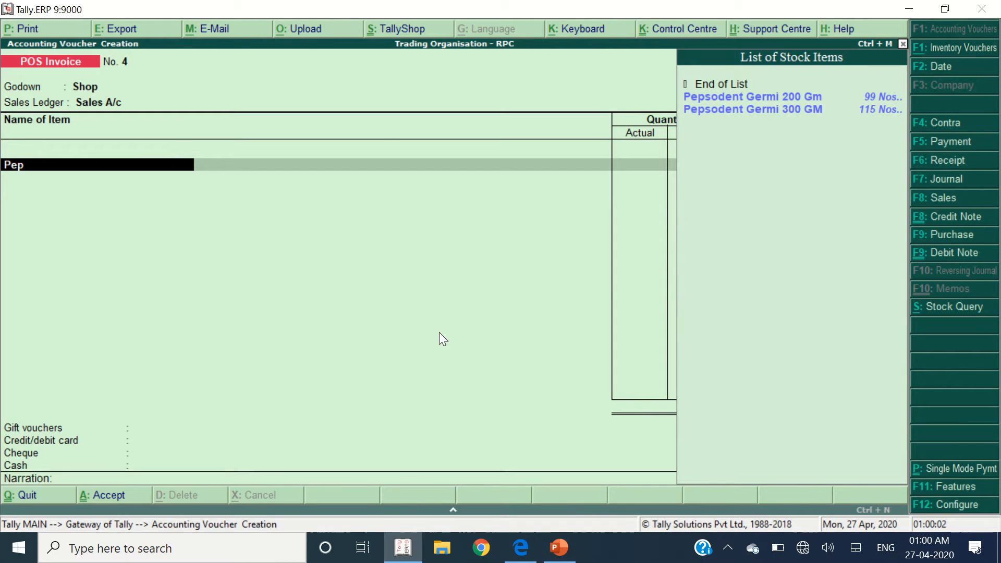
pyautogui.hotkey('alt', 'Tab')
pyautogui.hotkey('alt', 'Tab')
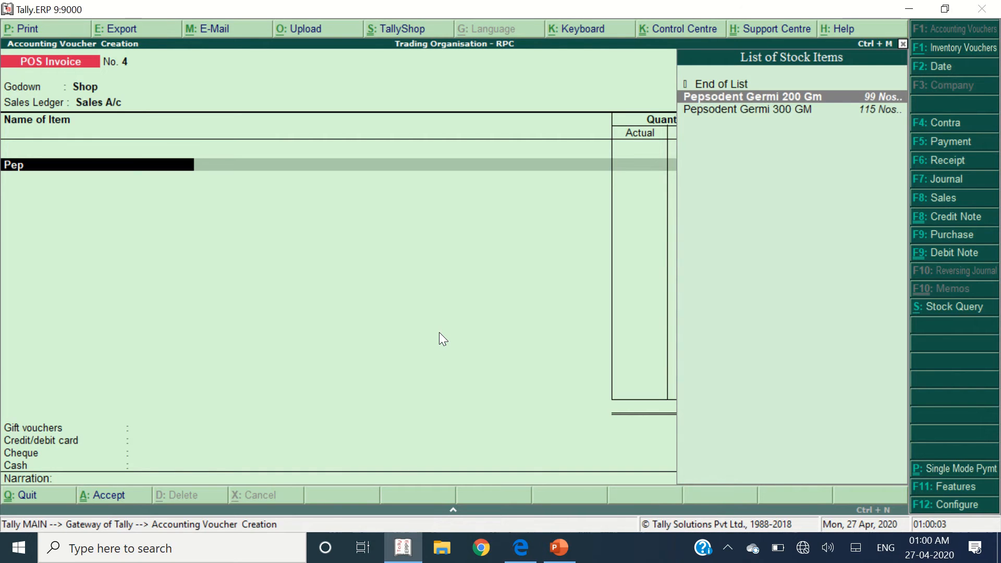
pyautogui.press('Return')
pyautogui.write('10')
pyautogui.press('Return')
pyautogui.press('Return')
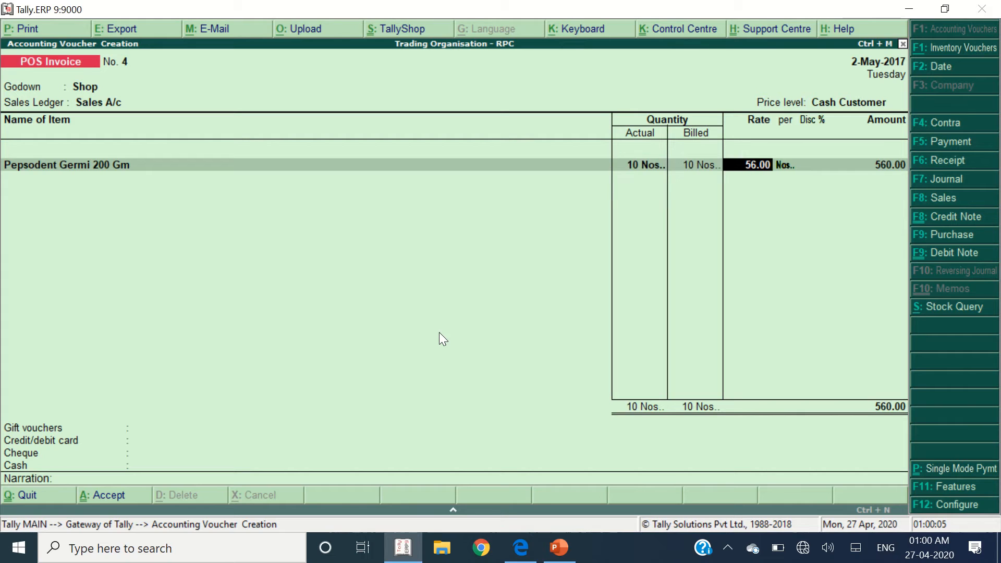
pyautogui.press('Return')
pyautogui.press('Return')
pyautogui.hotkey('alt', 'Tab')
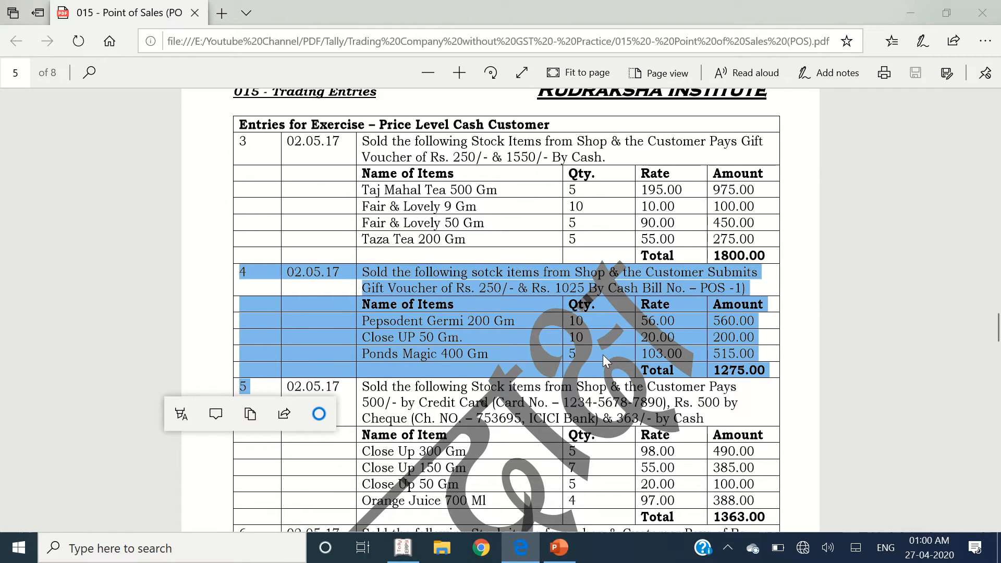
# - Add Close UP 50 GM with quantity 10 as the second item
pyautogui.hotkey('alt', 'Tab')
pyautogui.write('Co')
pyautogui.press('BackSpace')
pyautogui.write('l')
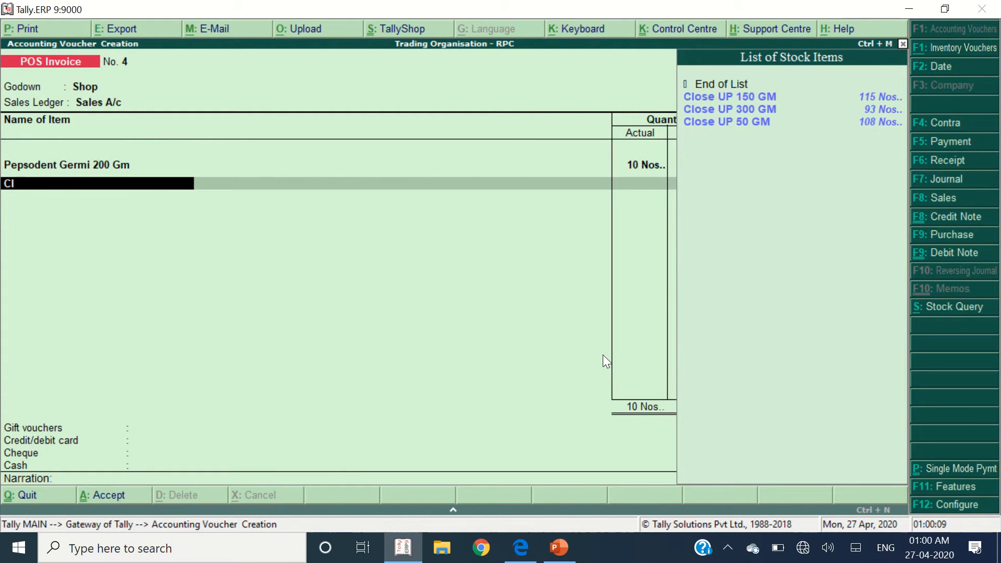
pyautogui.write('ose')
pyautogui.press('Down')
pyautogui.press('Down')
pyautogui.press('Down')
pyautogui.press('Return')
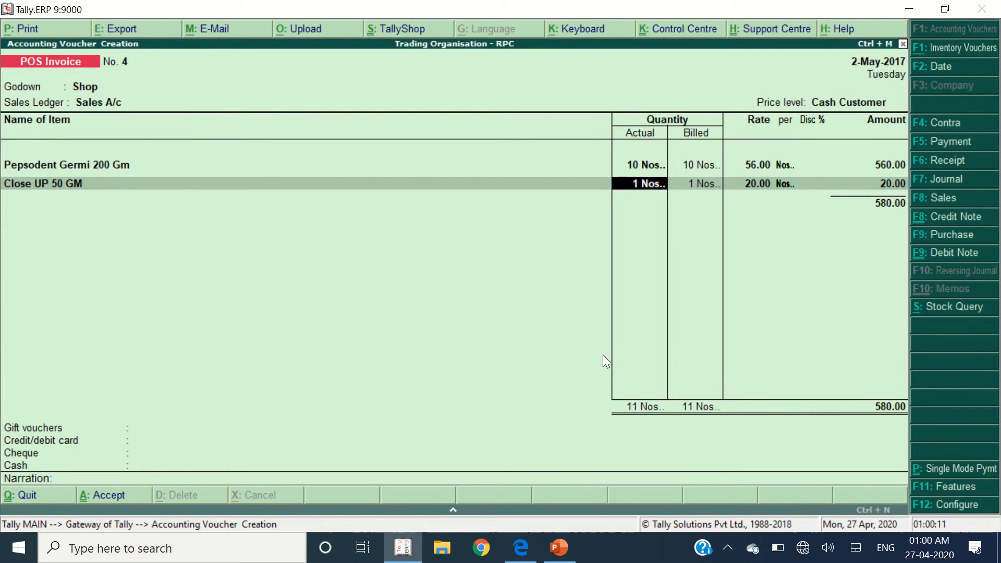
pyautogui.write('10')
pyautogui.press('Return')
pyautogui.press('Return')
pyautogui.press('Return')
pyautogui.press('Return')
pyautogui.press('Return')
pyautogui.hotkey('alt', 'Tab')
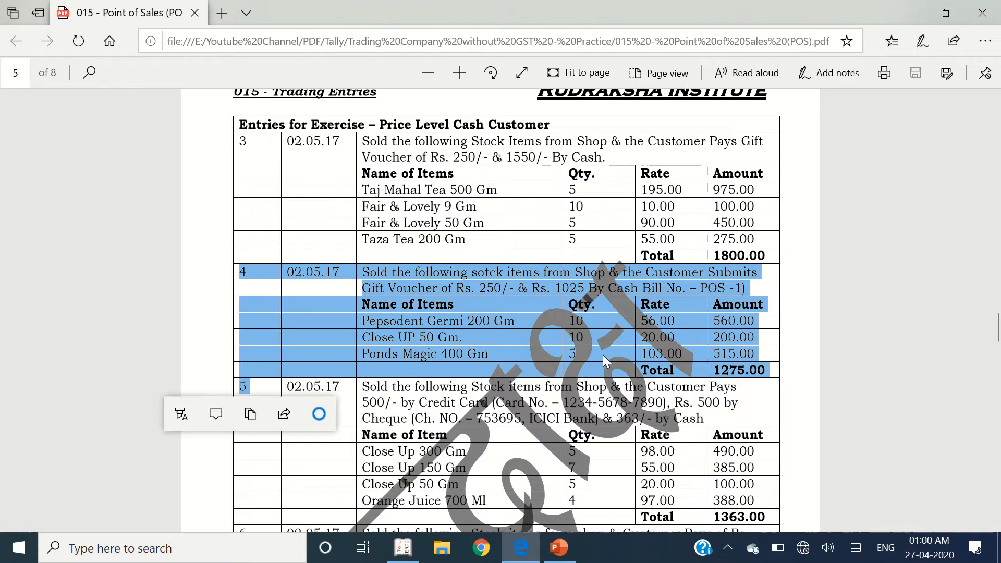
# - Add Ponds Magic 400 GM with quantity 5, bringing the total to 1,275.00
pyautogui.hotkey('alt', 'Tab')
pyautogui.write('Po')
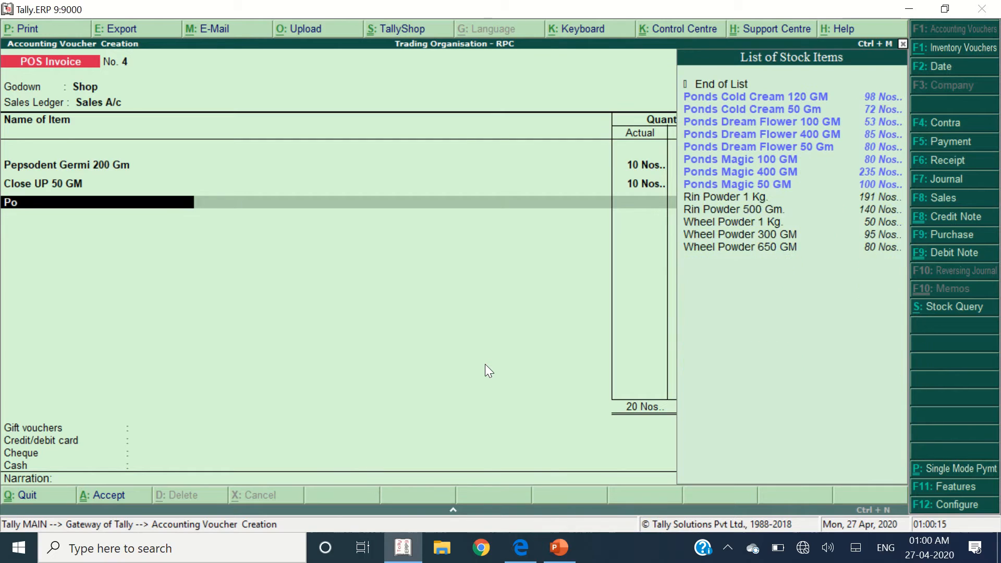
pyautogui.write('nds Magic')
pyautogui.press('Down')
pyautogui.press('Down')
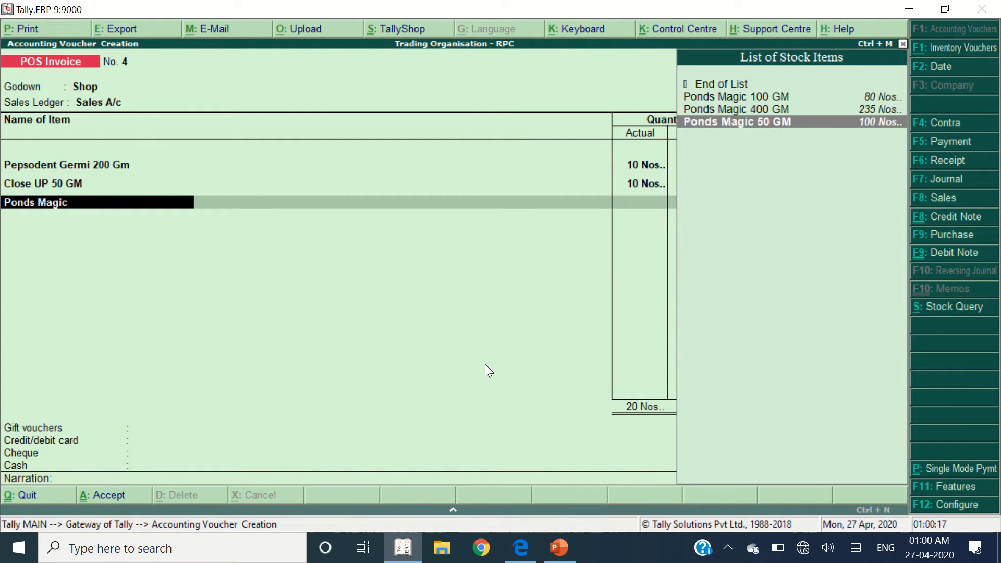
pyautogui.press('Up')
pyautogui.press('Return')
pyautogui.hotkey('alt', 'Tab')
pyautogui.hotkey('alt', 'Tab')
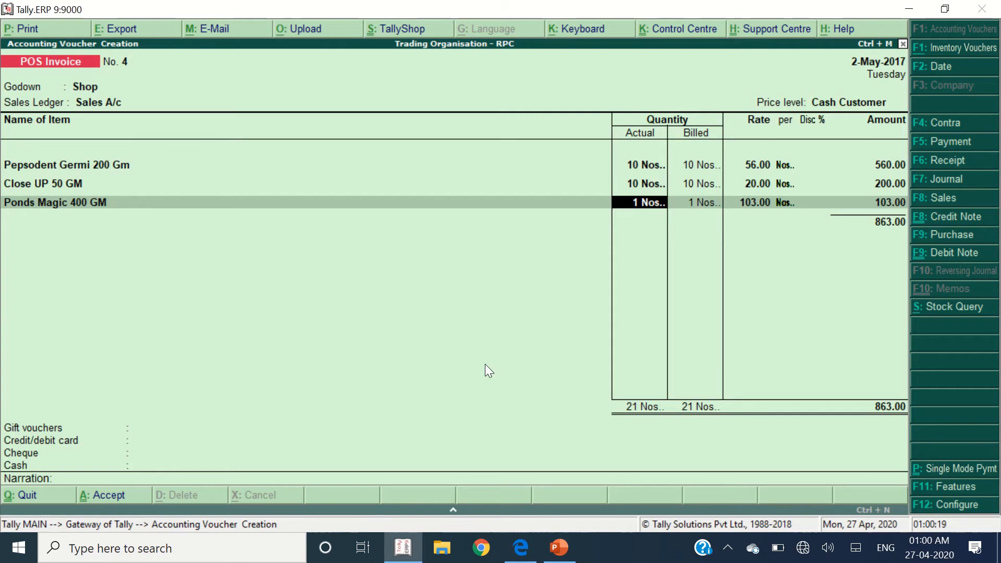
pyautogui.write('5')
pyautogui.press('Return')
pyautogui.press('Return')
pyautogui.press('Return')
pyautogui.press('Return')
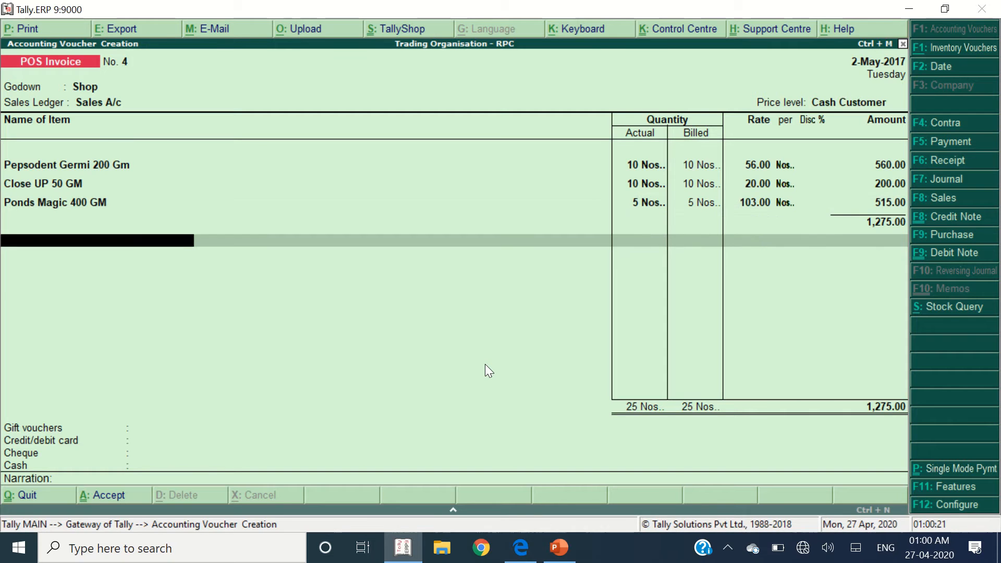
# - Check entry 4's payments in the PDF: 250 gift voucher and 1,025 cash
pyautogui.hotkey('alt', 'Tab')
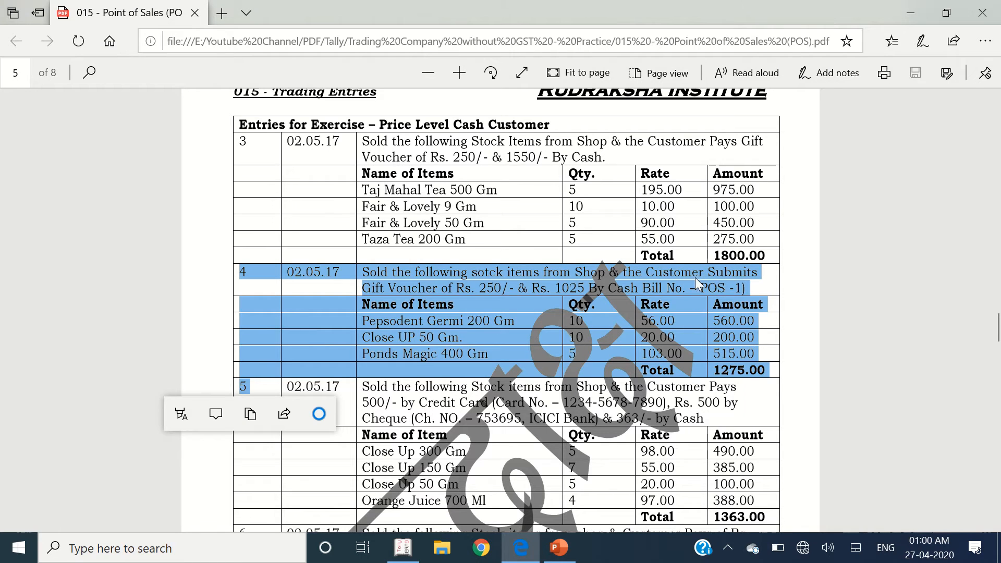
pyautogui.click(489, 289)
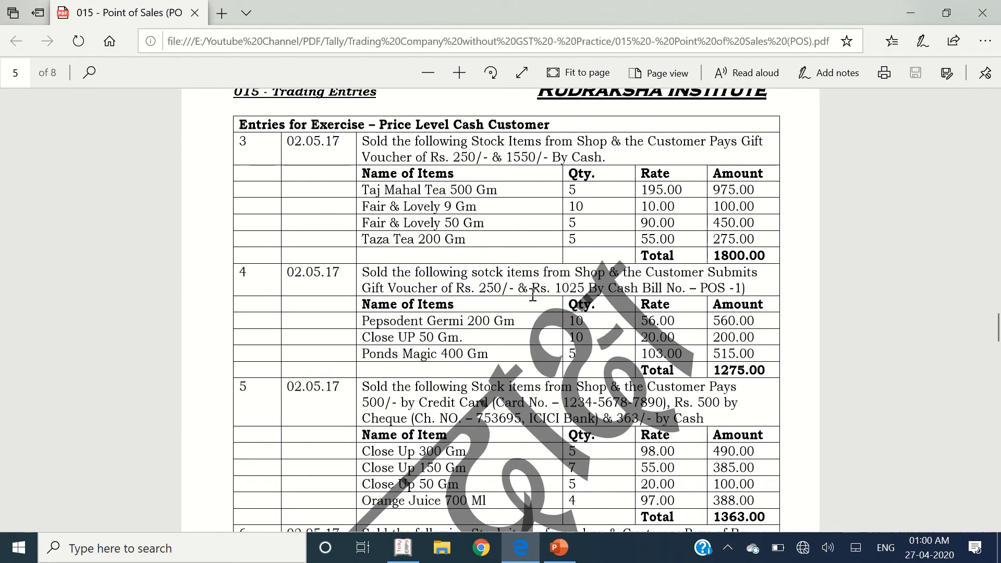
pyautogui.doubleClick(503, 288)
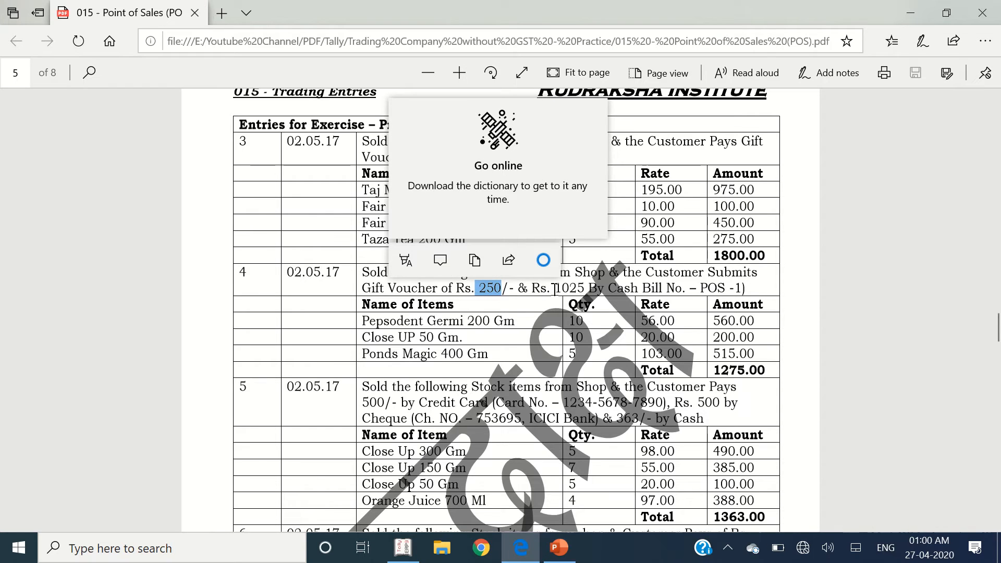
pyautogui.doubleClick(568, 289)
pyautogui.hotkey('alt', 'Tab')
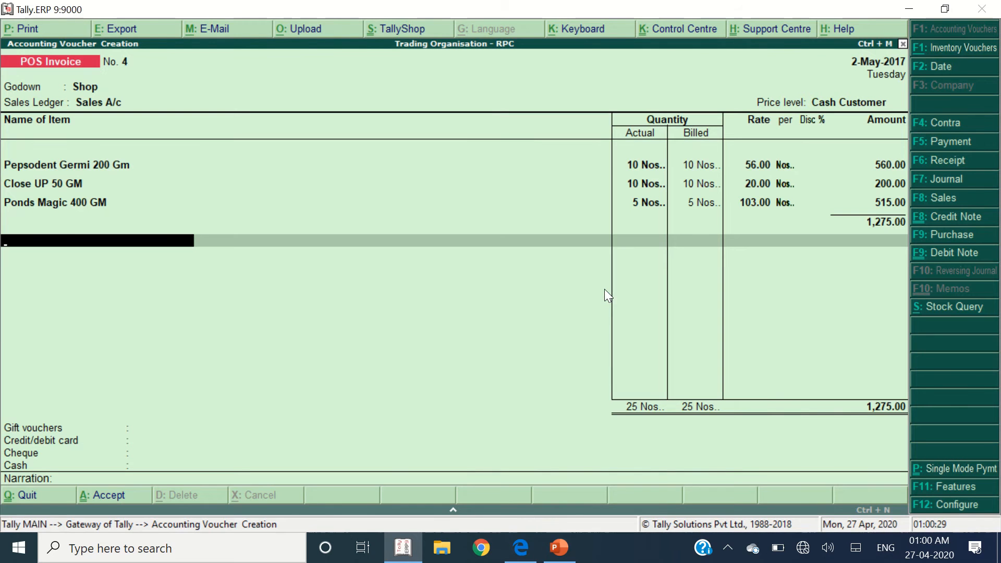
# - Record a 250 Gift Voucher payment on POS Invoice No. 4
pyautogui.press('Return')
pyautogui.write('g')
pyautogui.press('BackSpace')
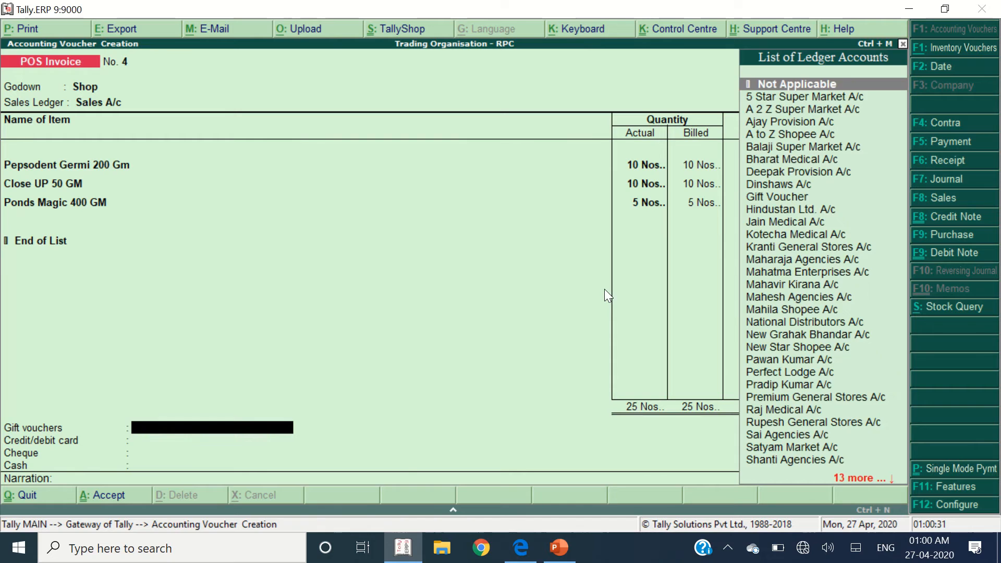
pyautogui.write('gift')
pyautogui.press('Return')
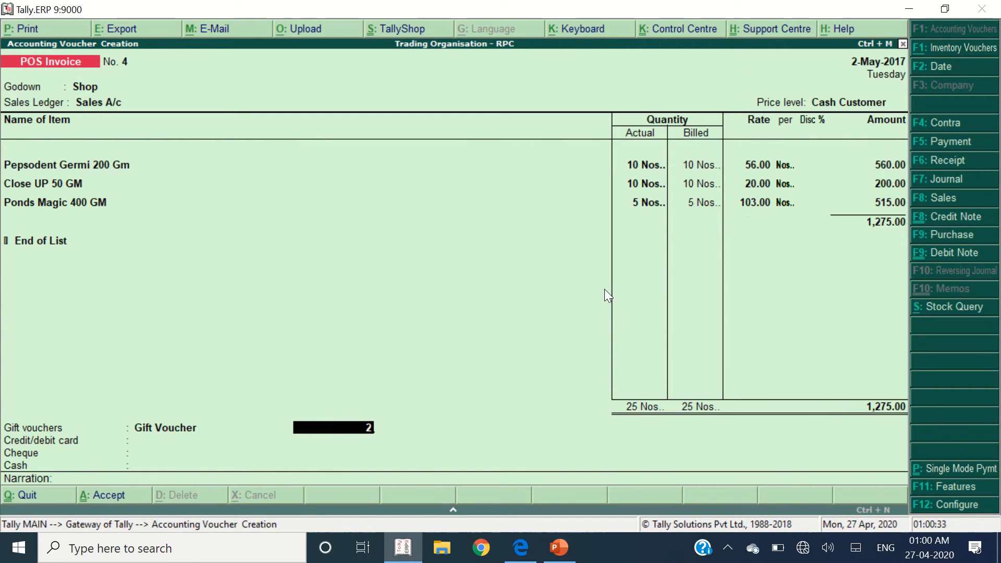
pyautogui.write('250')
pyautogui.press('Return')
# - Select the Cash ledger and enter 1,025 as cash tendered
pyautogui.press('Return')
pyautogui.press('Return')
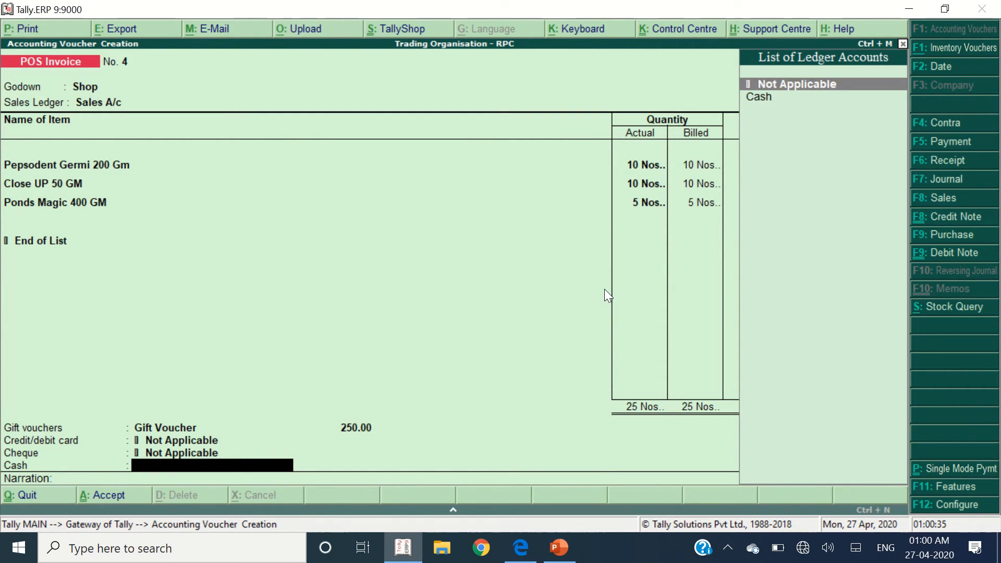
pyautogui.write('cash')
pyautogui.press('Return')
pyautogui.press('Return')
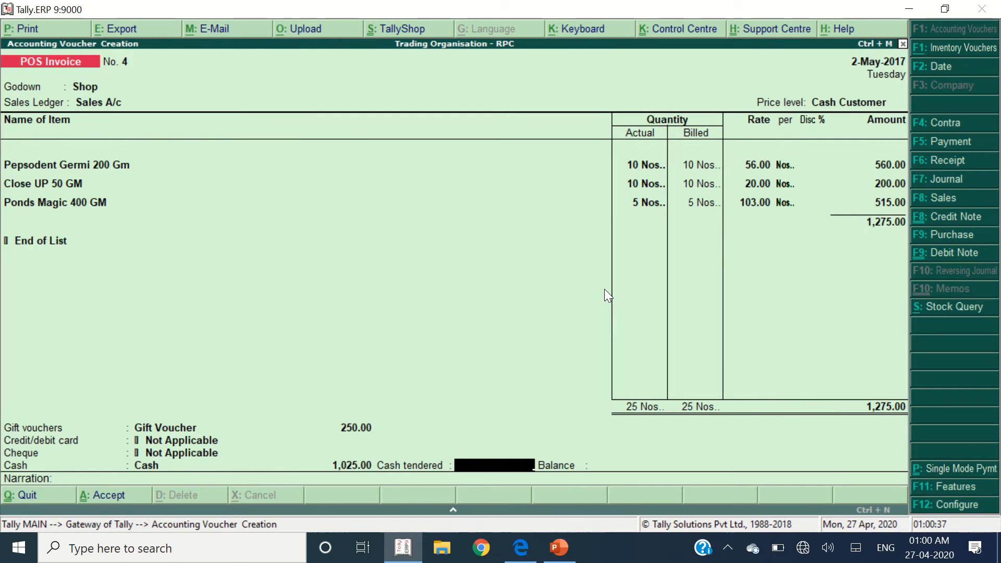
pyautogui.write('1025')
pyautogui.hotkey('alt', 'Tab')
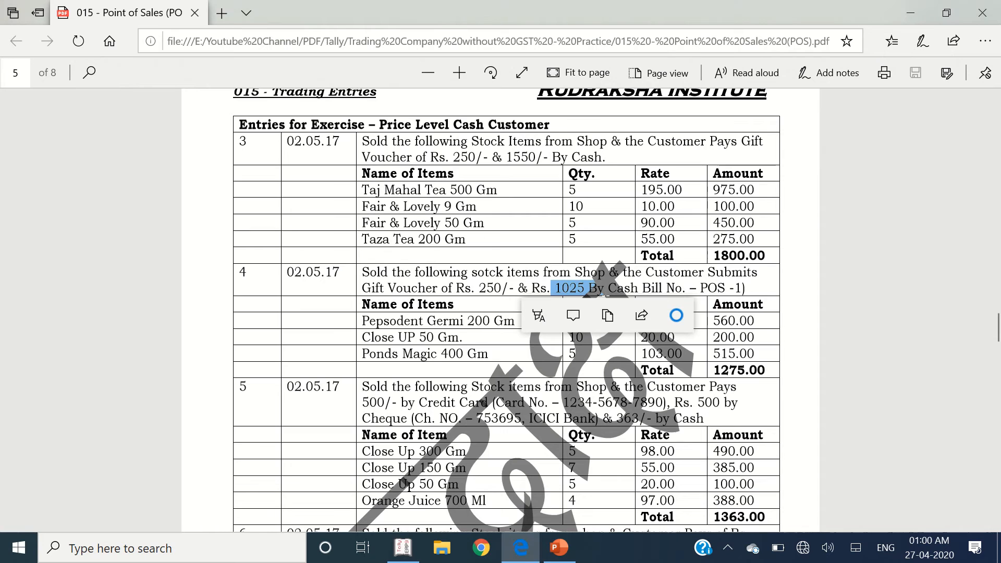
pyautogui.hotkey('alt', 'Tab')
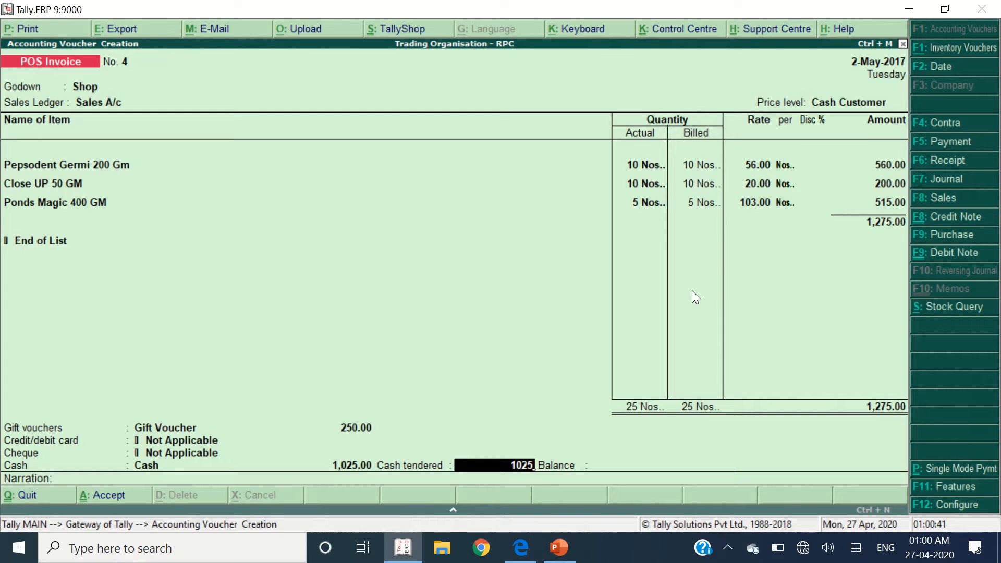
pyautogui.press('Return')
pyautogui.press('Return')
# - Review entry 5's description and item rows in the exercise PDF
pyautogui.hotkey('alt', 'Tab')
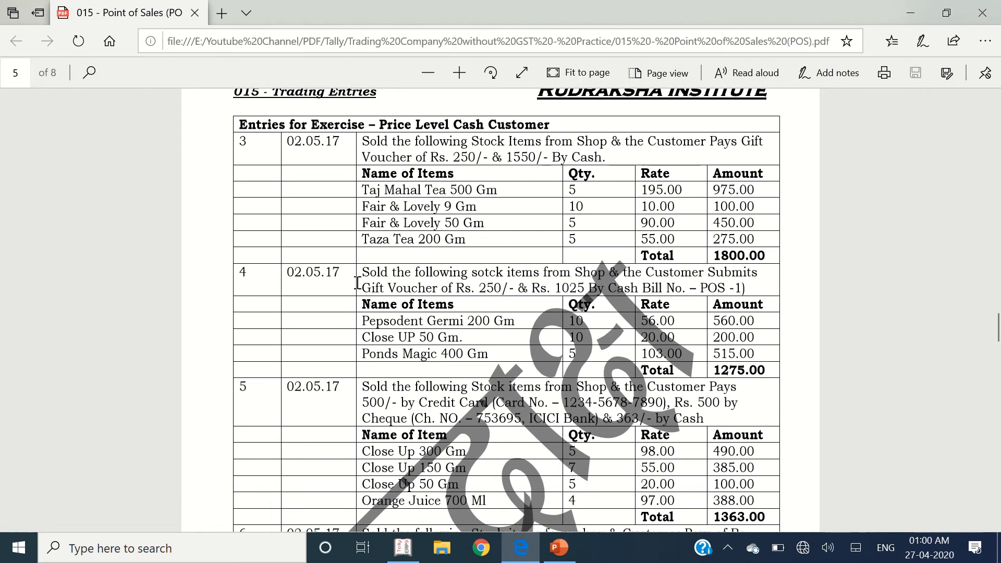
pyautogui.scroll(-5, 353, 224)
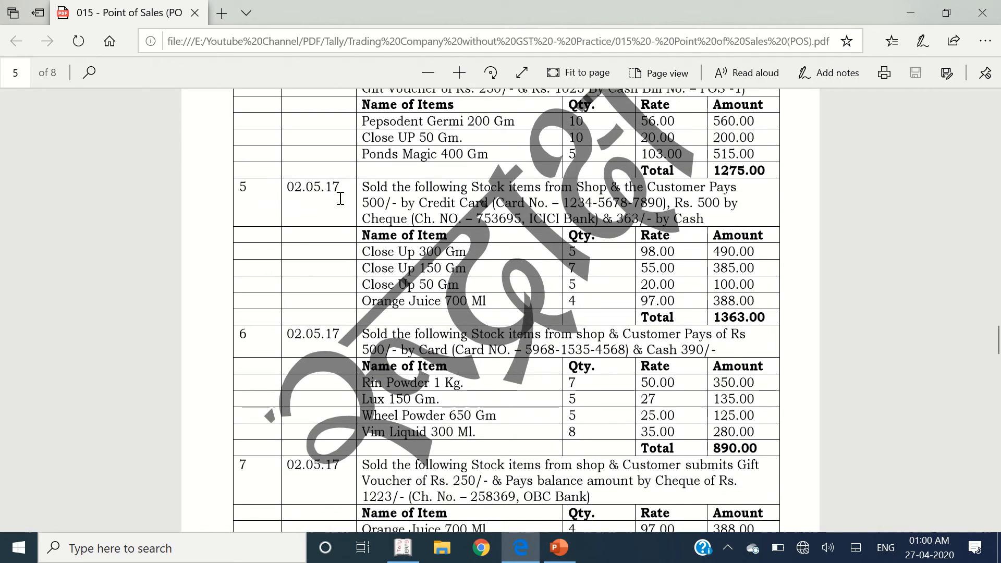
pyautogui.moveTo(341, 198); pyautogui.dragTo(762, 304)
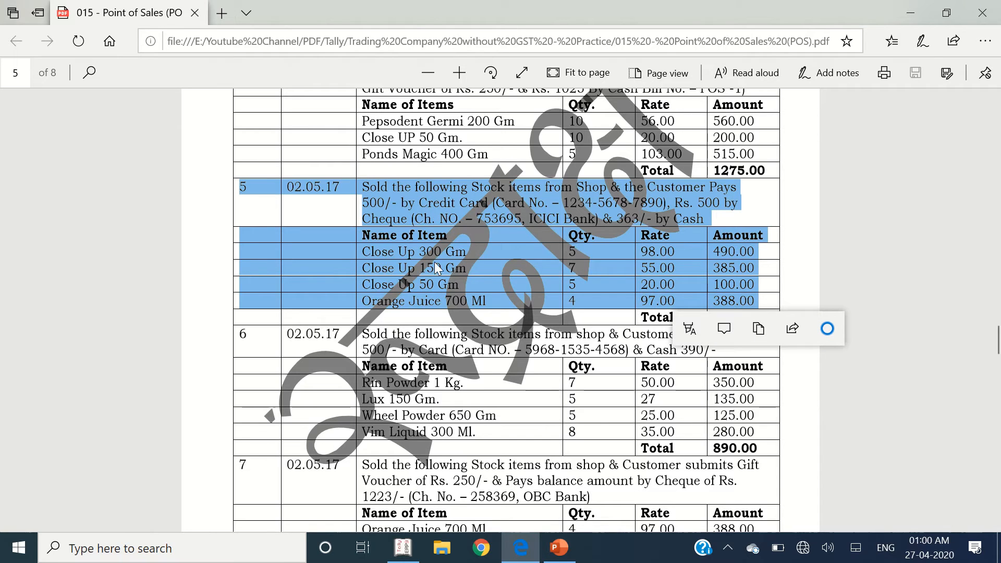
pyautogui.hotkey('alt', 'Tab')
# - Close the No. 4 bill preview and set invoice No. 5 to Shop godown, Sales A/c, Cash Customer prices
pyautogui.press('Return')
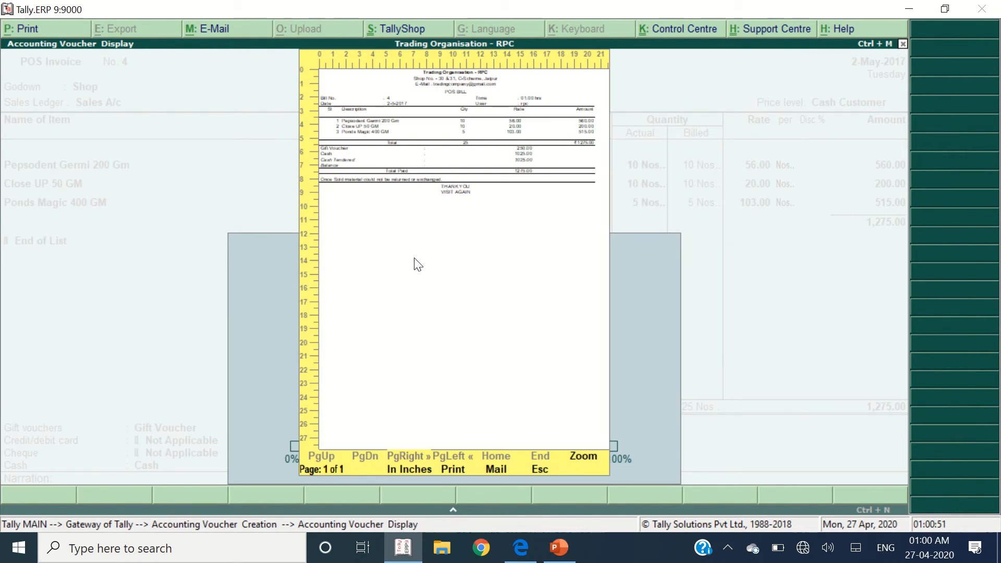
pyautogui.press('Escape')
pyautogui.write('Sh')
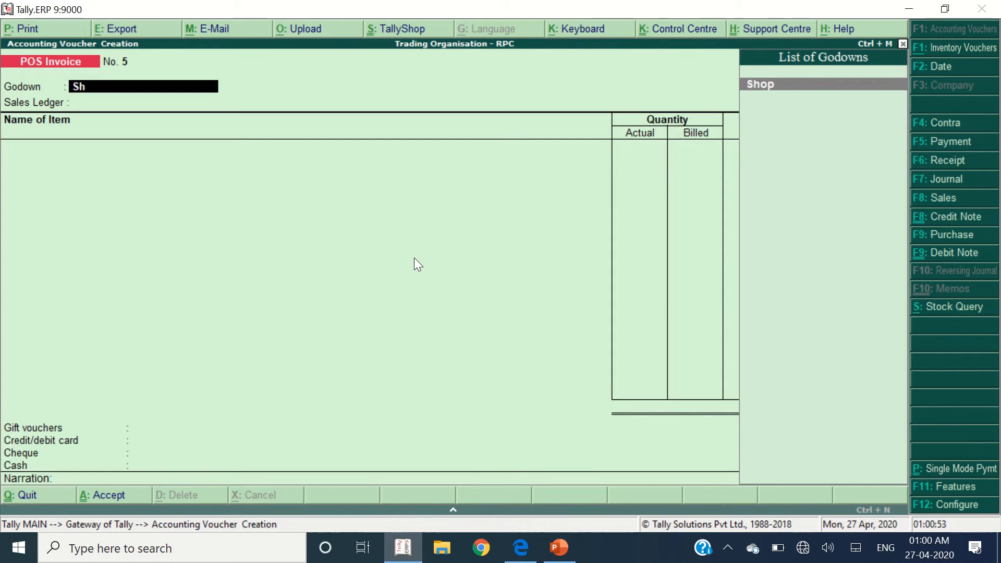
pyautogui.press('Return')
pyautogui.press('Down')
pyautogui.press('Up')
pyautogui.press('Return')
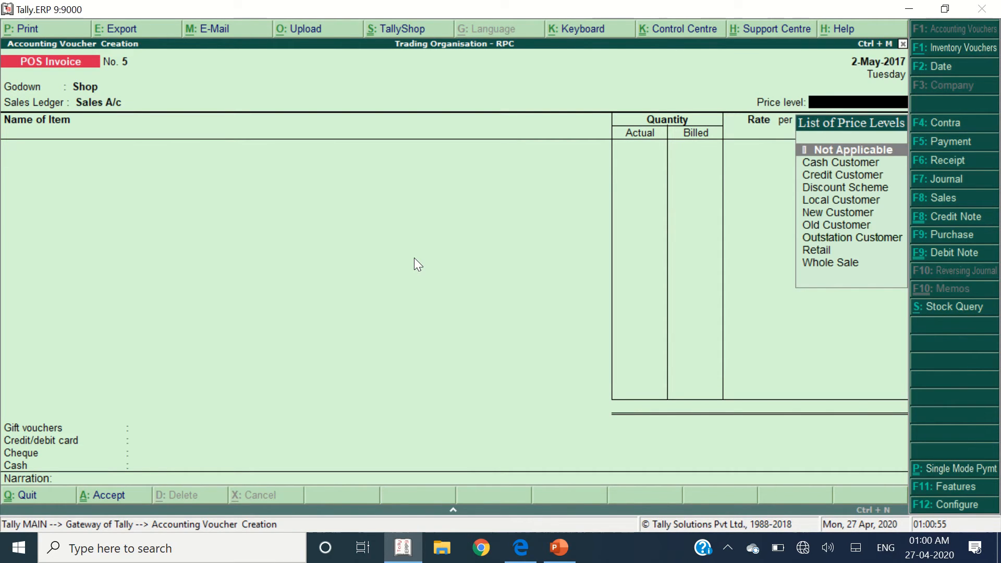
pyautogui.press('Down')
pyautogui.press('Return')
# - Add Close UP 300 GM with quantity 5 as the first item
pyautogui.hotkey('alt', 'Tab')
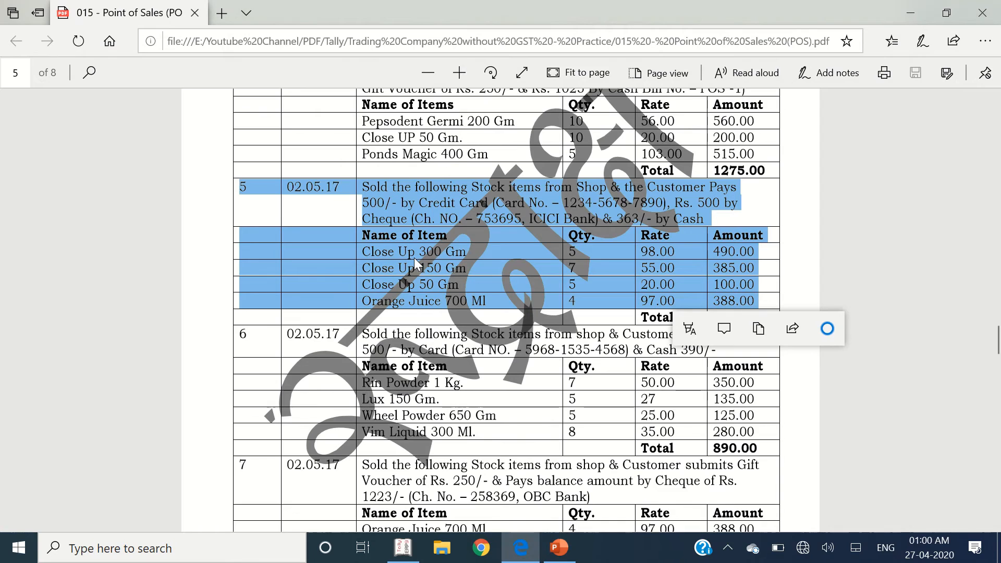
pyautogui.hotkey('alt', 'Tab')
pyautogui.write('Close')
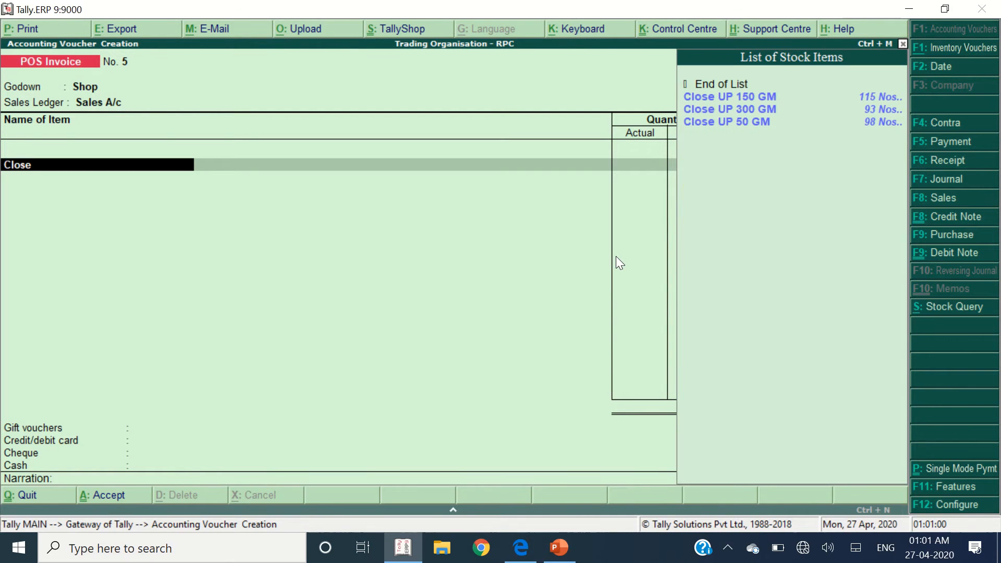
pyautogui.press('Down')
pyautogui.press('Return')
pyautogui.write('5')
pyautogui.press('Return')
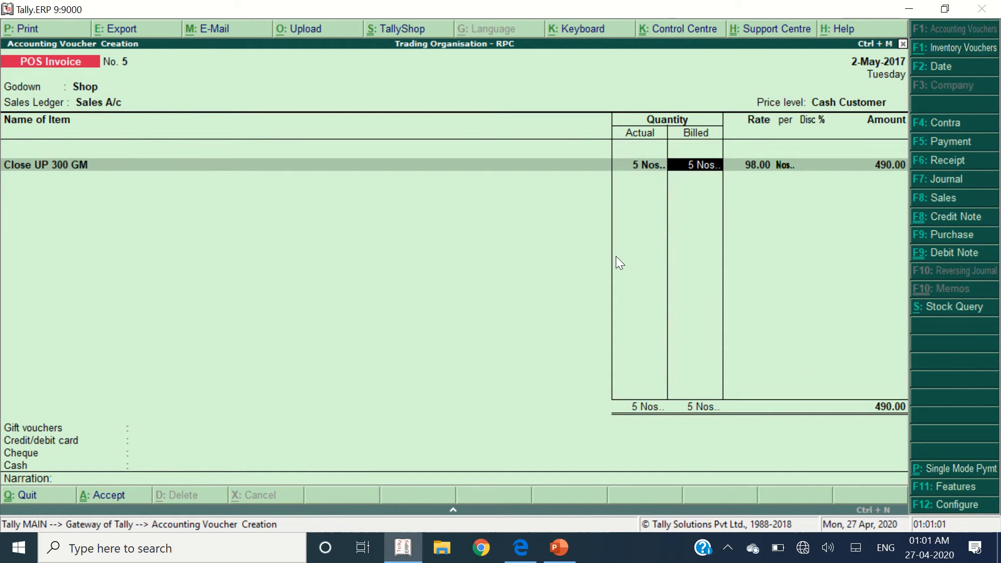
pyautogui.press('Return')
pyautogui.press('Return')
pyautogui.press('Return')
pyautogui.press('Return')
# - Add Close UP 150 GM with quantity 7 as the second item
pyautogui.hotkey('alt', 'Tab')
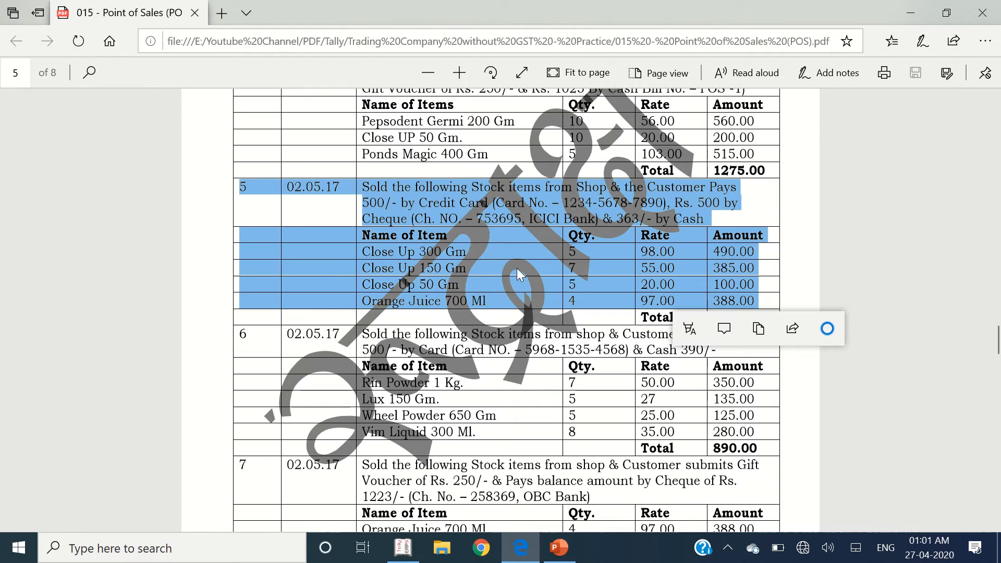
pyautogui.hotkey('alt', 'Tab')
pyautogui.write('Close')
pyautogui.press('Down')
pyautogui.press('Down')
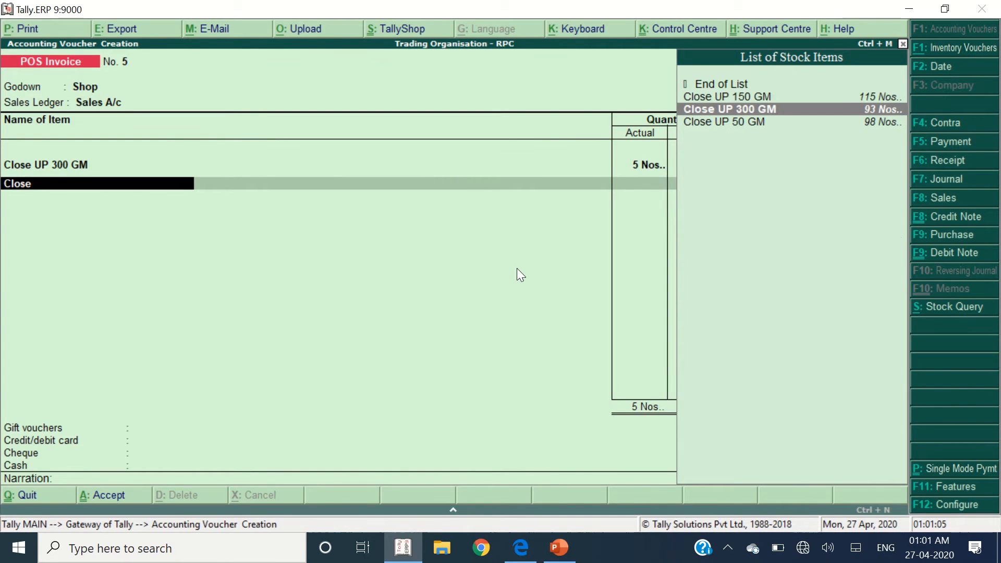
pyautogui.press('Up')
pyautogui.press('Return')
pyautogui.write('7')
pyautogui.press('Return')
pyautogui.press('Return')
pyautogui.press('Return')
pyautogui.press('Return')
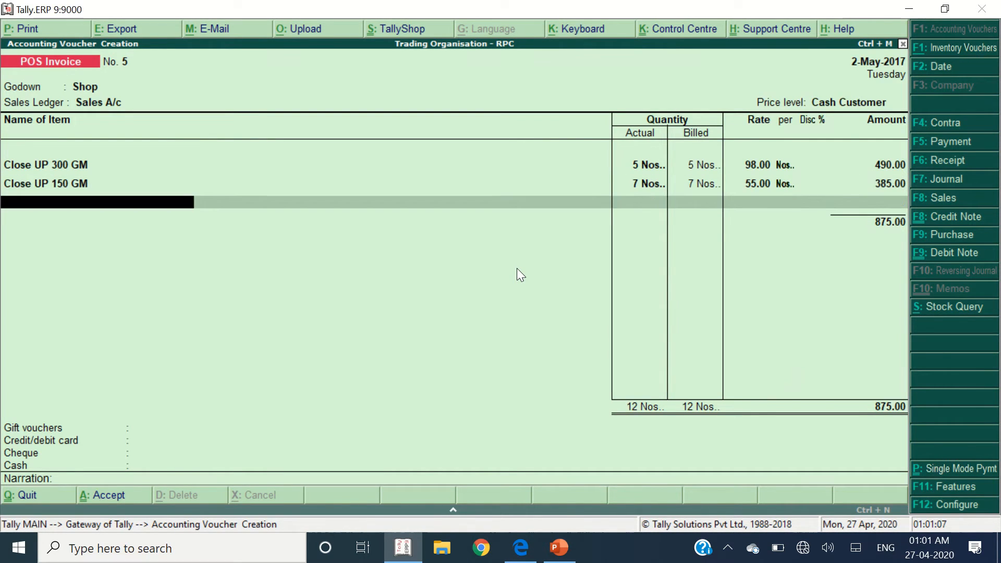
pyautogui.hotkey('alt', 'Tab')
pyautogui.hotkey('alt', 'Tab')
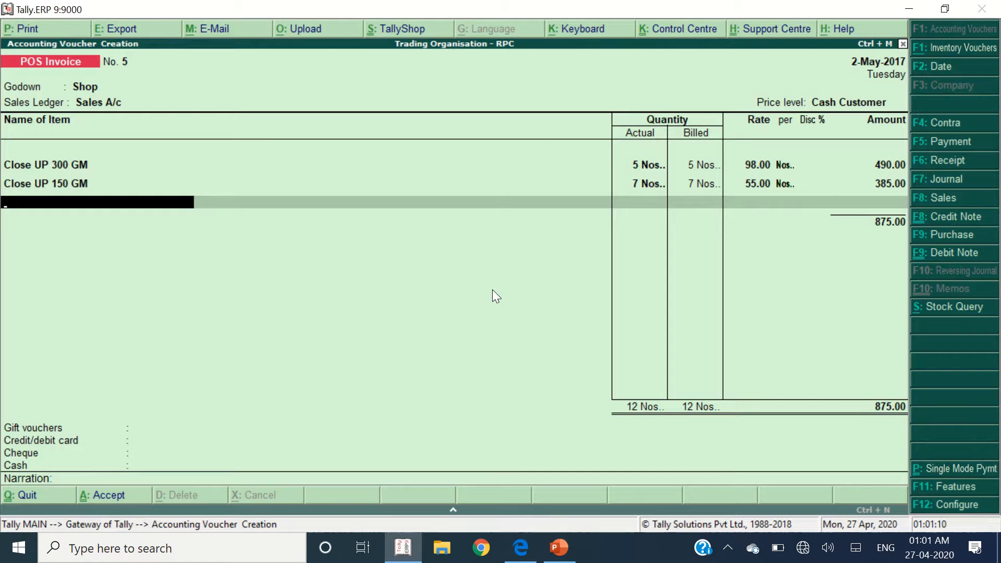
# - Add Close UP 50 GM with quantity 5 as the third item
pyautogui.write('Close')
pyautogui.press('Down')
pyautogui.press('Down')
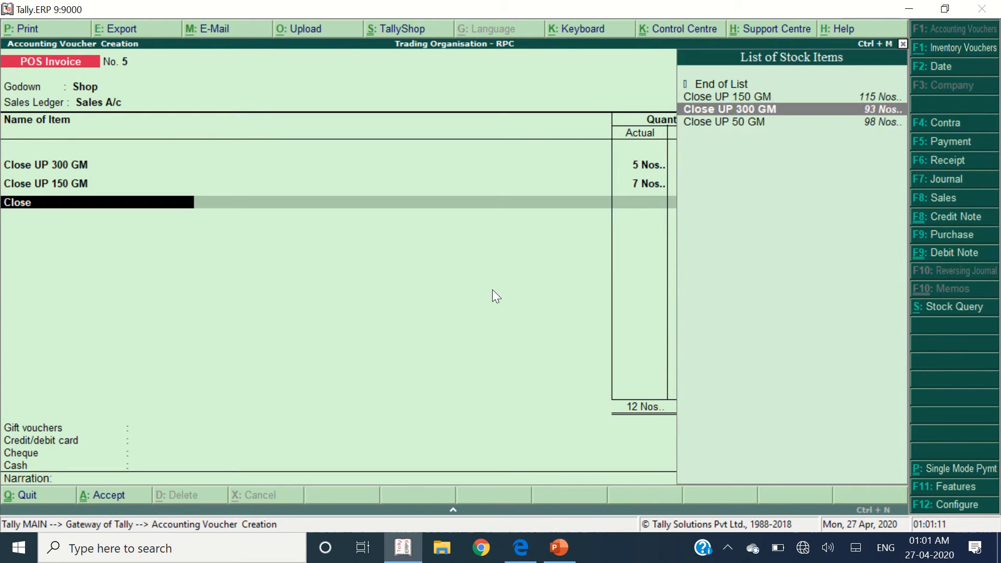
pyautogui.press('Down')
pyautogui.press('Return')
pyautogui.hotkey('alt', 'Tab')
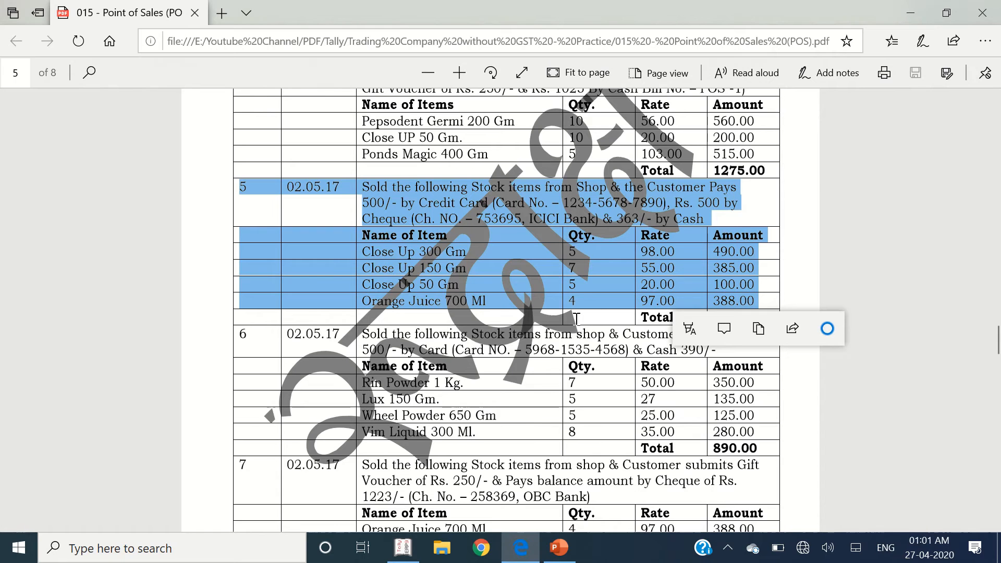
pyautogui.hotkey('alt', 'Tab')
pyautogui.write('5')
pyautogui.press('Return')
pyautogui.press('Return')
pyautogui.press('Return')
pyautogui.press('Return')
pyautogui.press('Return')
pyautogui.hotkey('alt', 'Tab')
# - Add Orange Juice 700 Ml with quantity 4, bringing the total to 1,363.00
pyautogui.hotkey('alt', 'Tab')
pyautogui.write('Orang')
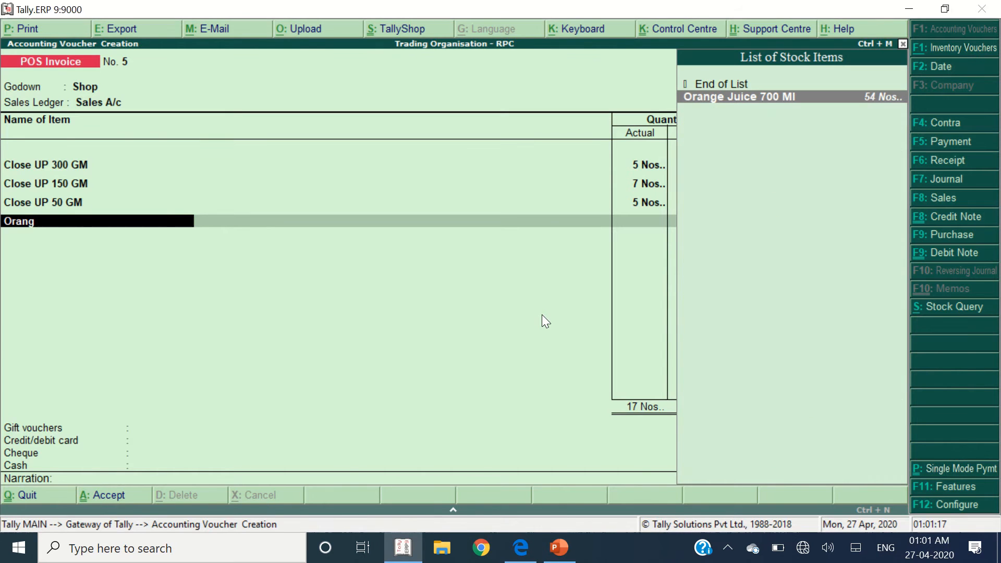
pyautogui.press('Return')
# - End the item list and review entry 5's payment details in the PDF
pyautogui.hotkey('alt', 'Tab')
pyautogui.hotkey('alt', 'Tab')
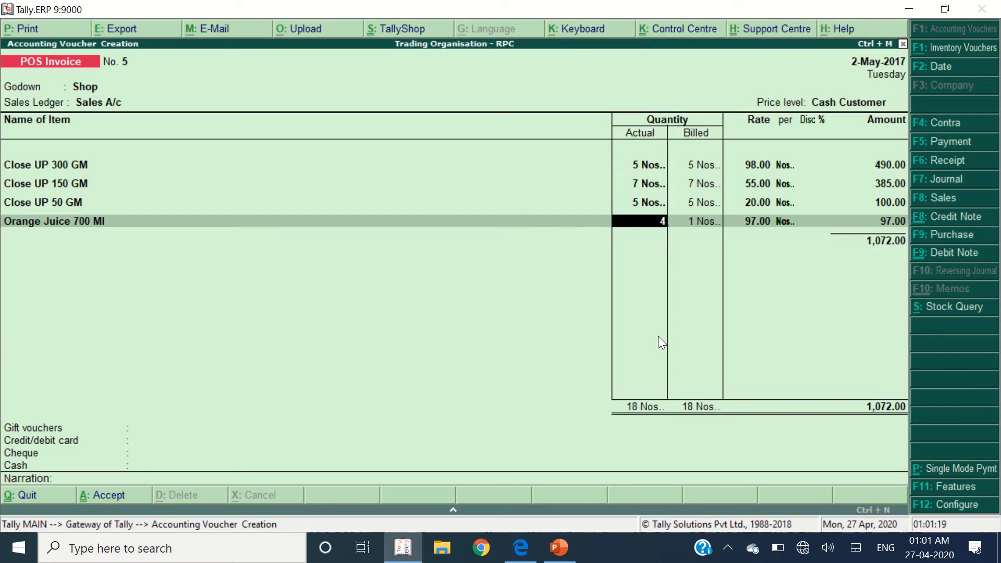
pyautogui.write('4')
pyautogui.press('Return')
pyautogui.press('Return')
pyautogui.press('Return')
pyautogui.press('Return')
pyautogui.press('Return')
pyautogui.hotkey('alt', 'Tab')
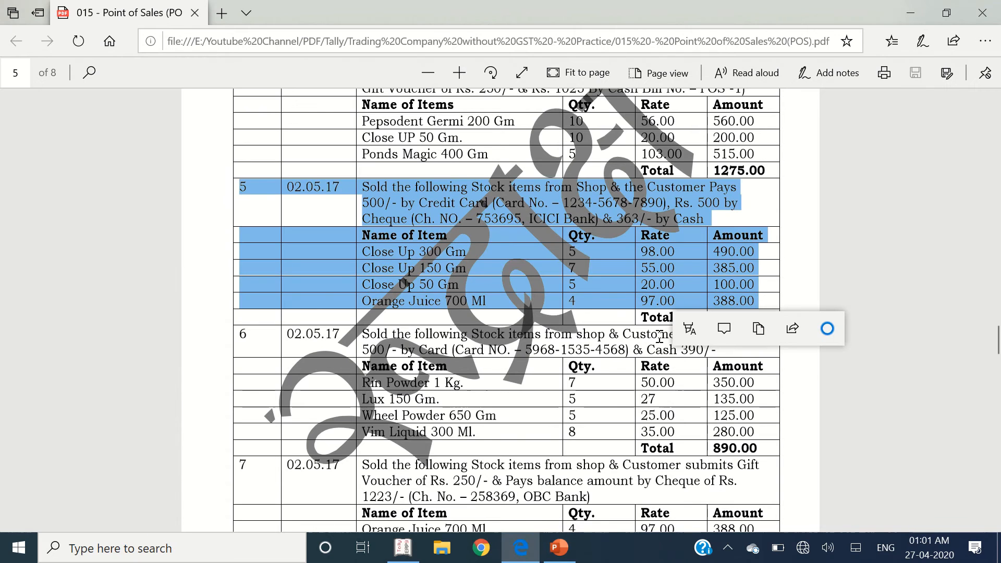
pyautogui.click(626, 259)
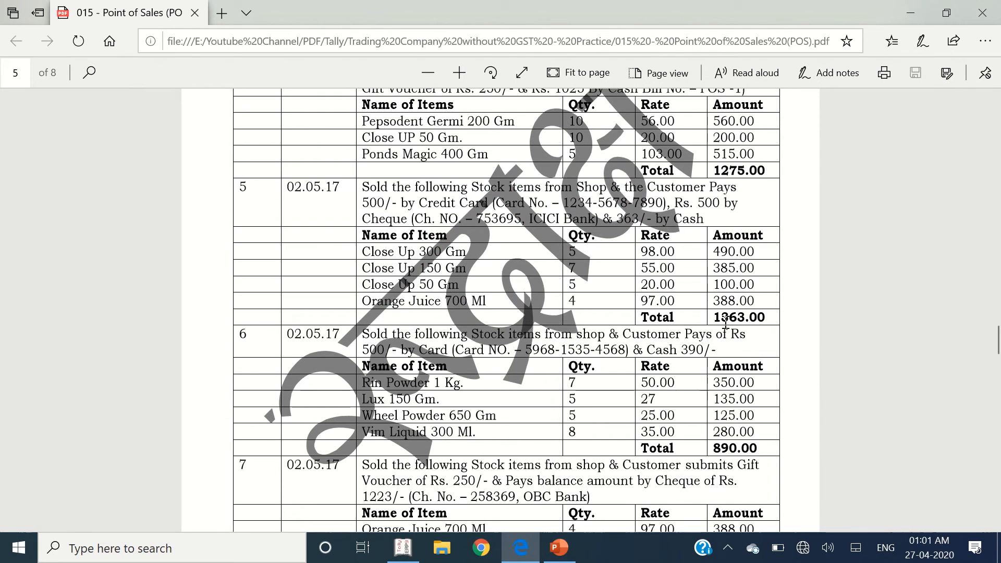
pyautogui.moveTo(365, 194); pyautogui.dragTo(712, 219)
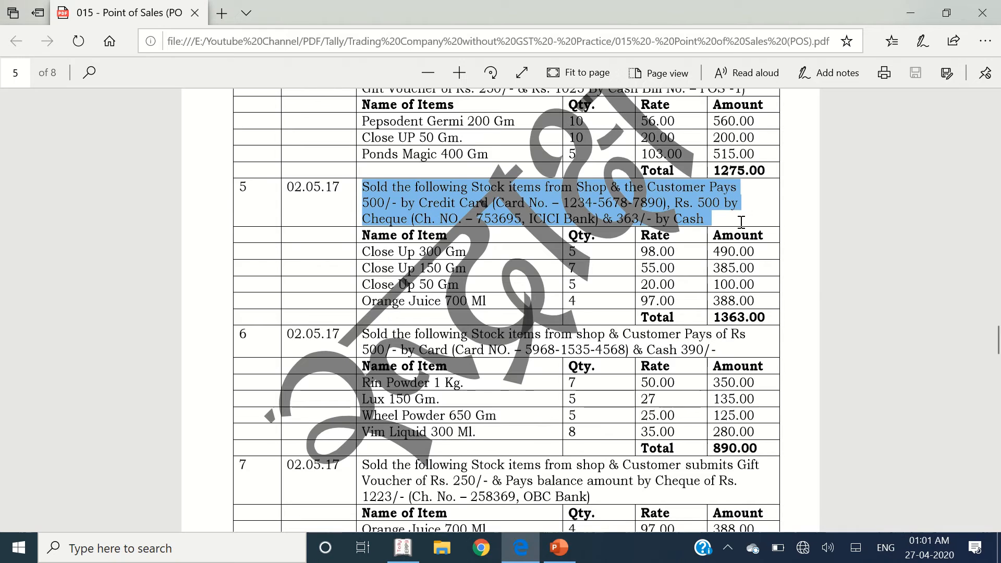
pyautogui.hotkey('alt', 'Tab')
pyautogui.press('Return')
pyautogui.hotkey('alt', 'Tab')
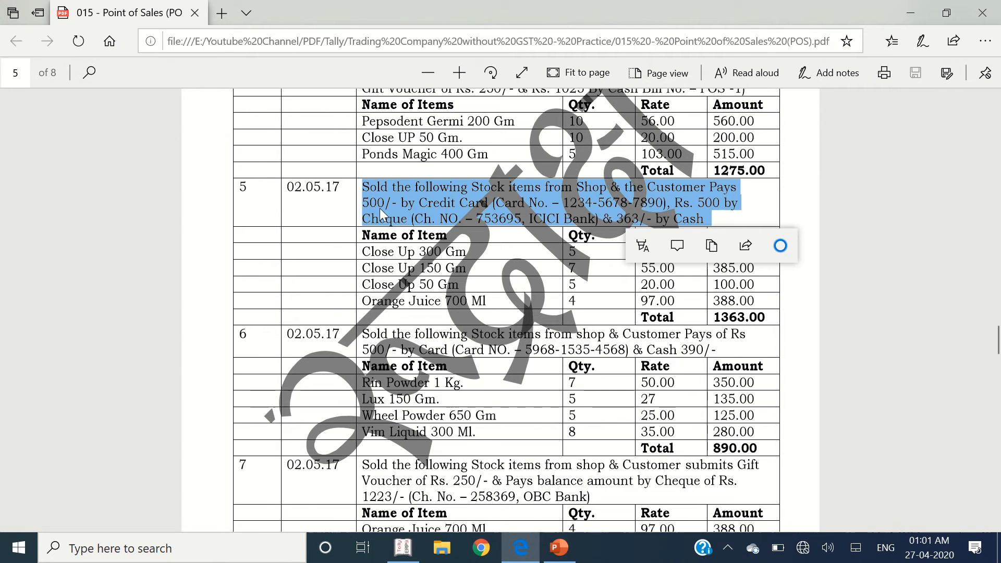
pyautogui.click(429, 204)
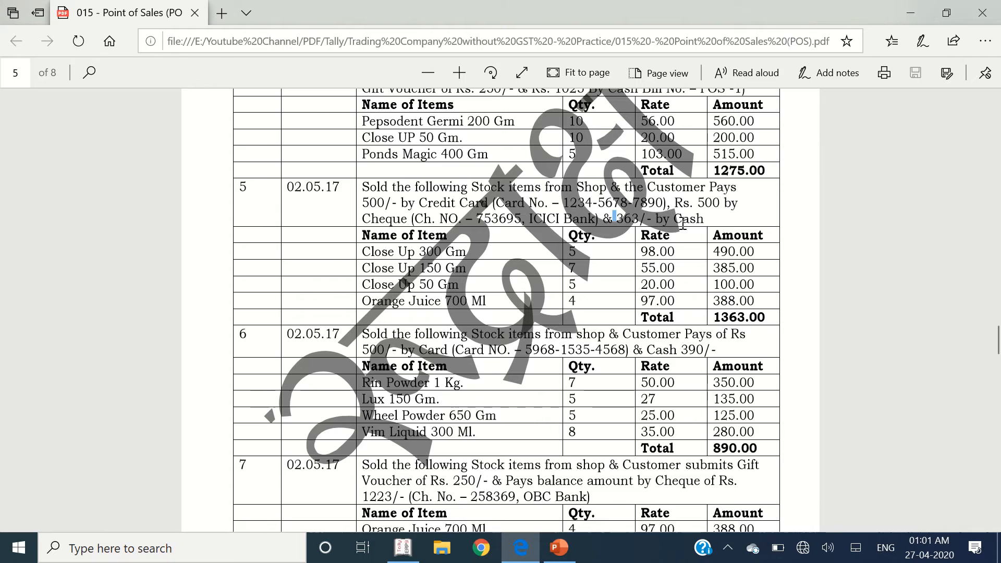
# - Set gift vouchers to Not Applicable and take 500 by State Bank of India card with its card number
pyautogui.moveTo(615, 216); pyautogui.dragTo(684, 223)
pyautogui.click(394, 204)
pyautogui.hotkey('alt', 'Tab')
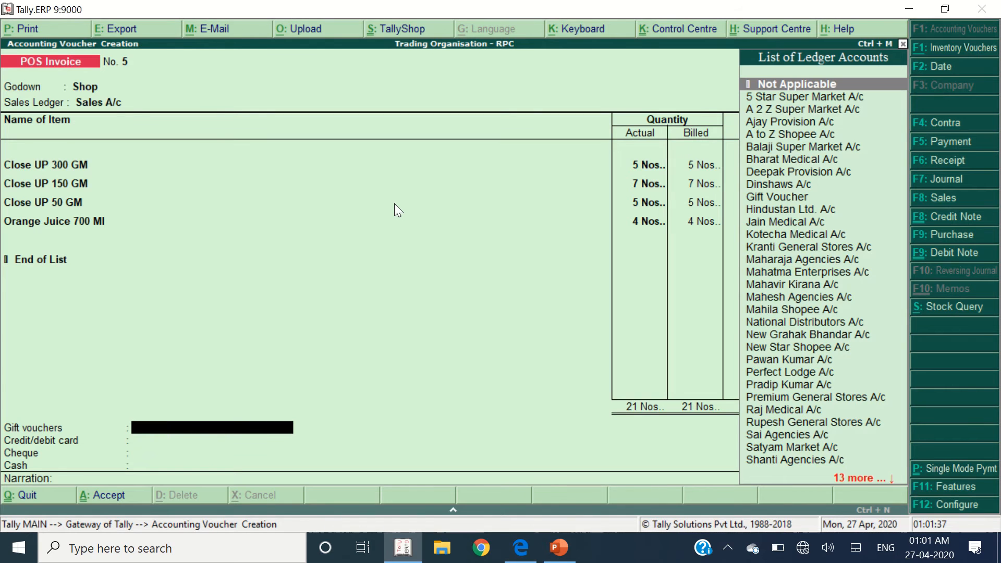
pyautogui.press('Return')
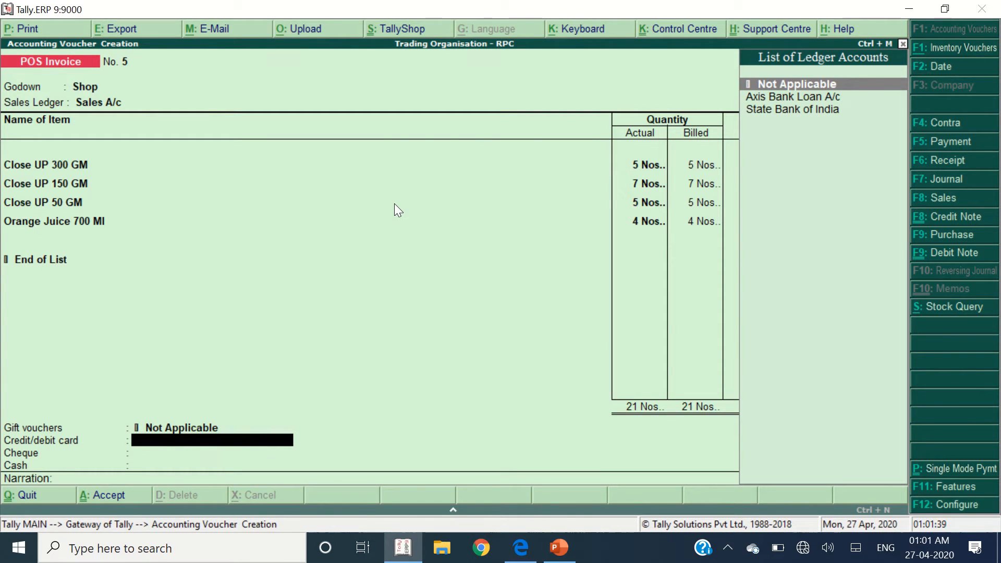
pyautogui.hotkey('alt', 'Tab')
pyautogui.hotkey('alt', 'Tab')
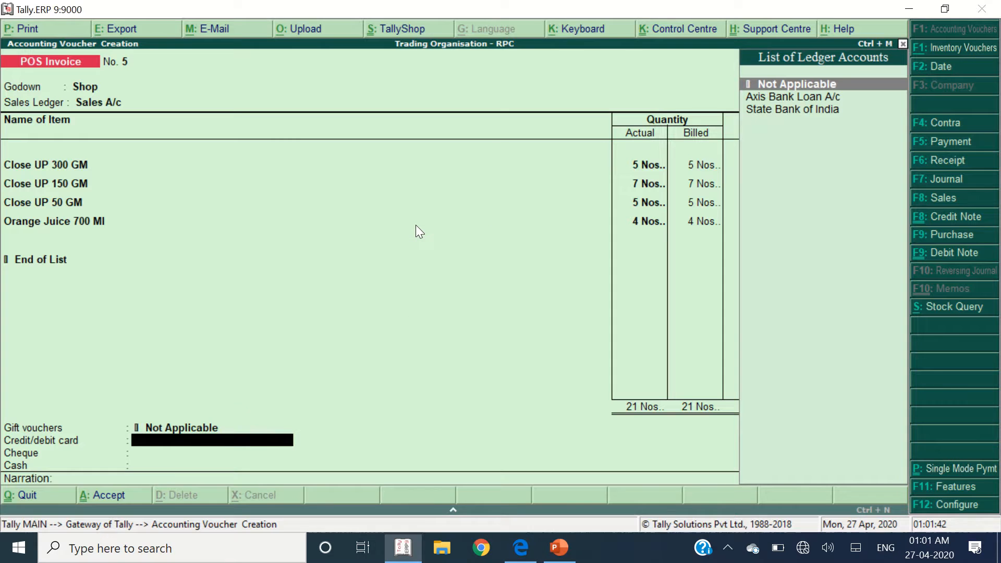
pyautogui.press('Down')
pyautogui.press('Down')
pyautogui.press('Return')
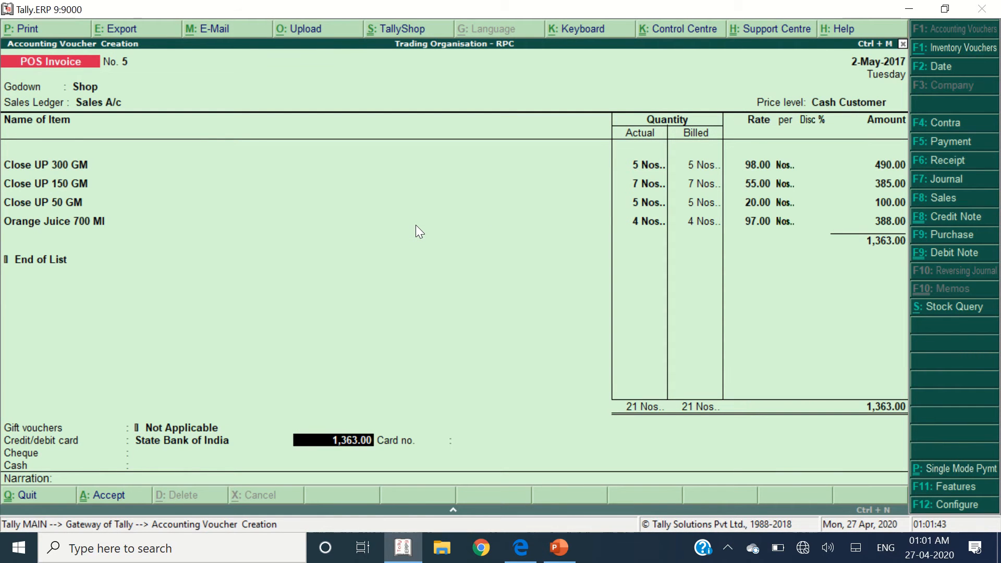
pyautogui.write('500')
pyautogui.press('Return')
pyautogui.hotkey('alt', 'Tab')
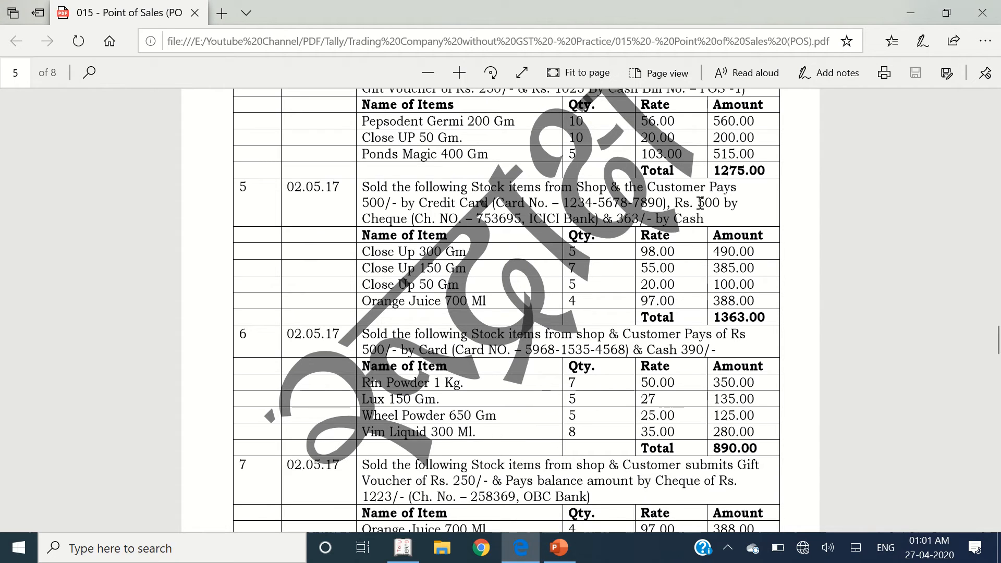
pyautogui.hotkey('alt', 'Tab')
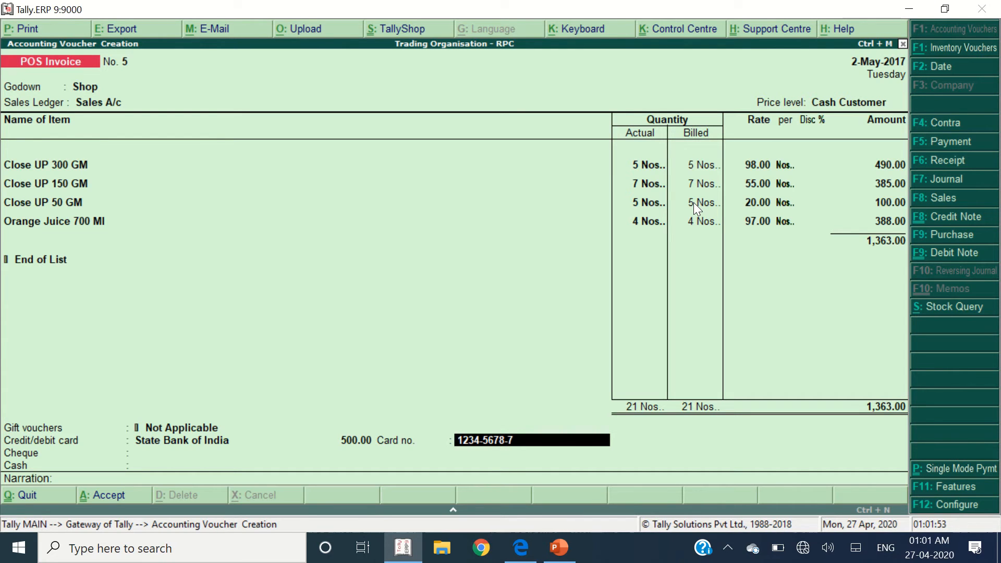
pyautogui.write('0')
pyautogui.press('Return')
# - Take 500 by cheque drawn on Icici Bank, entering the cheque number
pyautogui.hotkey('alt', 'Tab')
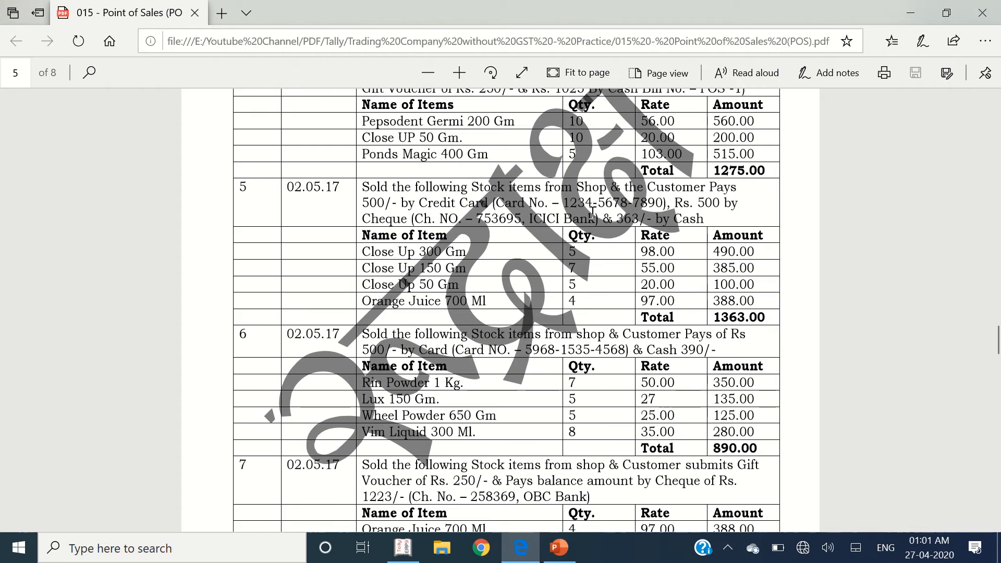
pyautogui.hotkey('alt', 'Tab')
pyautogui.write('state')
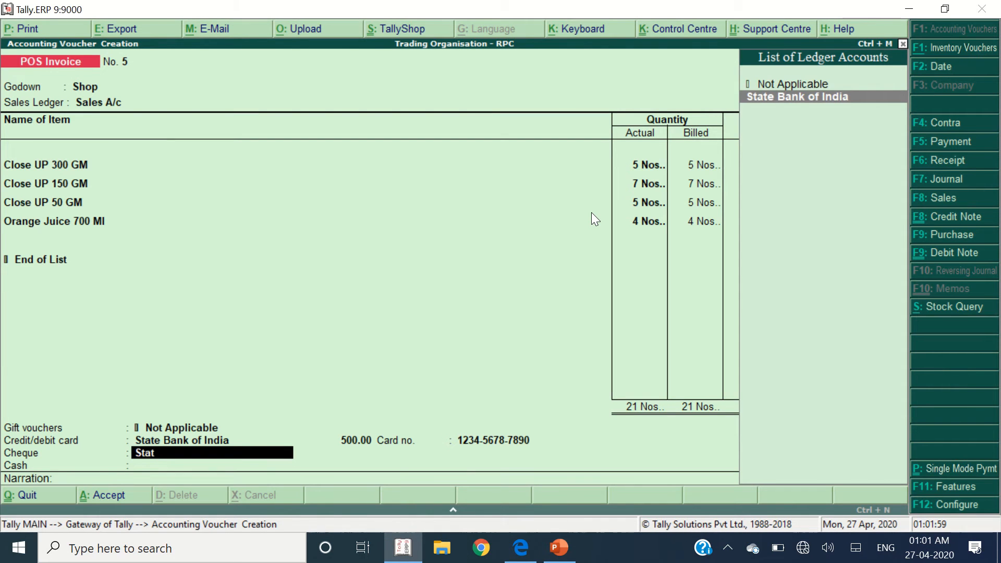
pyautogui.press('Return')
pyautogui.write('500')
pyautogui.press('Return')
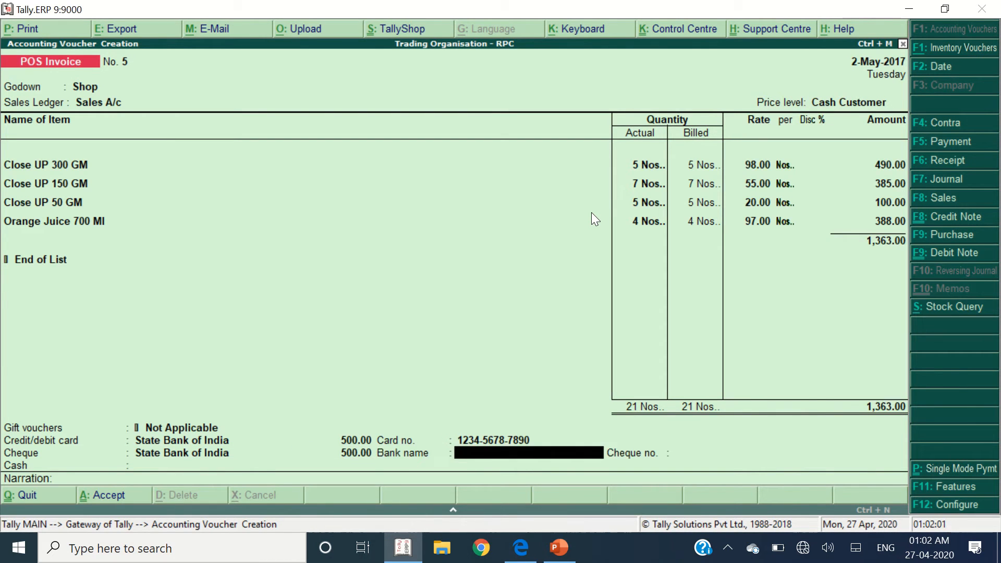
pyautogui.hotkey('alt', 'Tab')
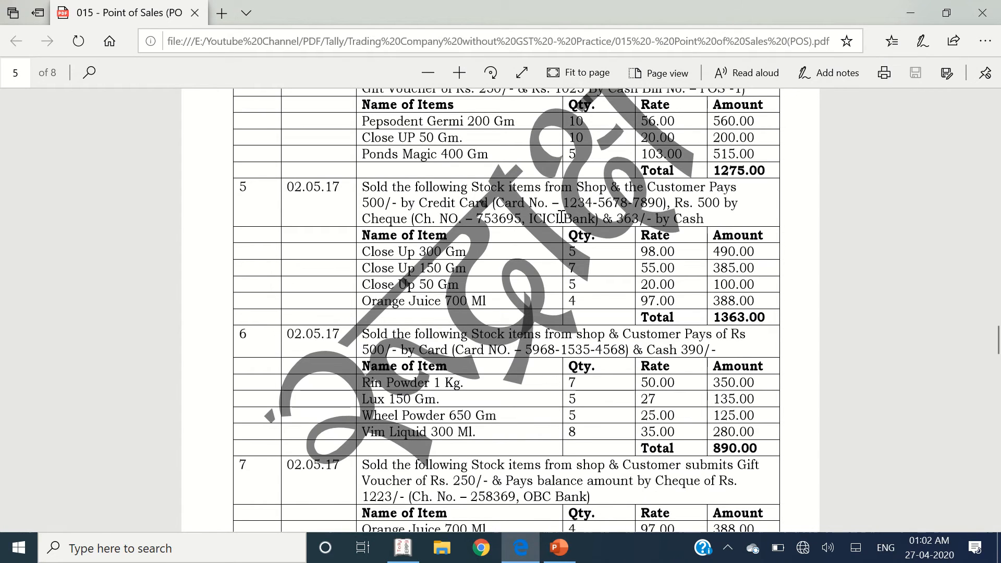
pyautogui.hotkey('alt', 'Tab')
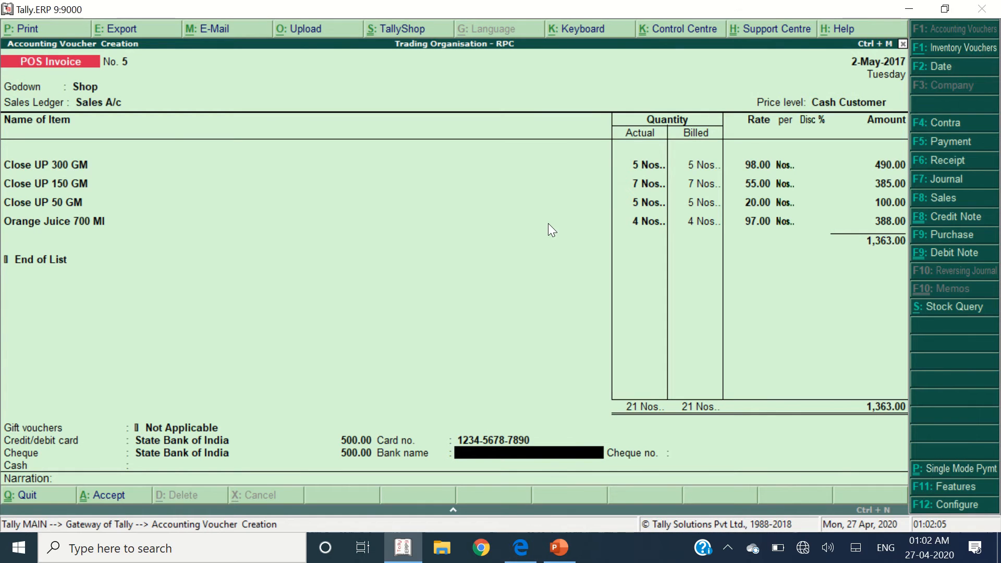
pyautogui.write('Icici Bank')
pyautogui.press('Return')
pyautogui.write('75')
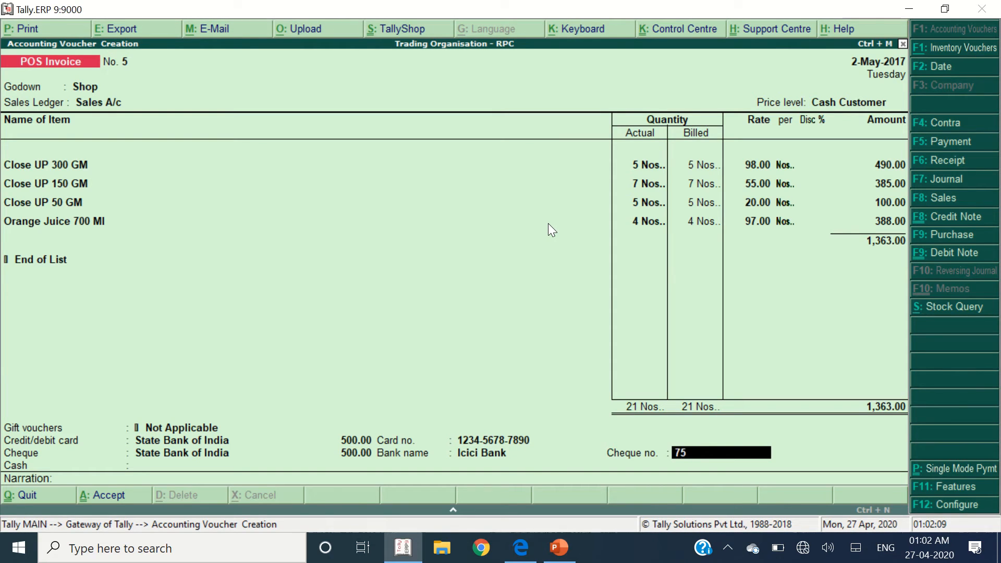
pyautogui.write('3695')
pyautogui.press('Return')
# - Take the remaining 363.00 in cash to complete the invoice's payment
pyautogui.hotkey('alt', 'Tab')
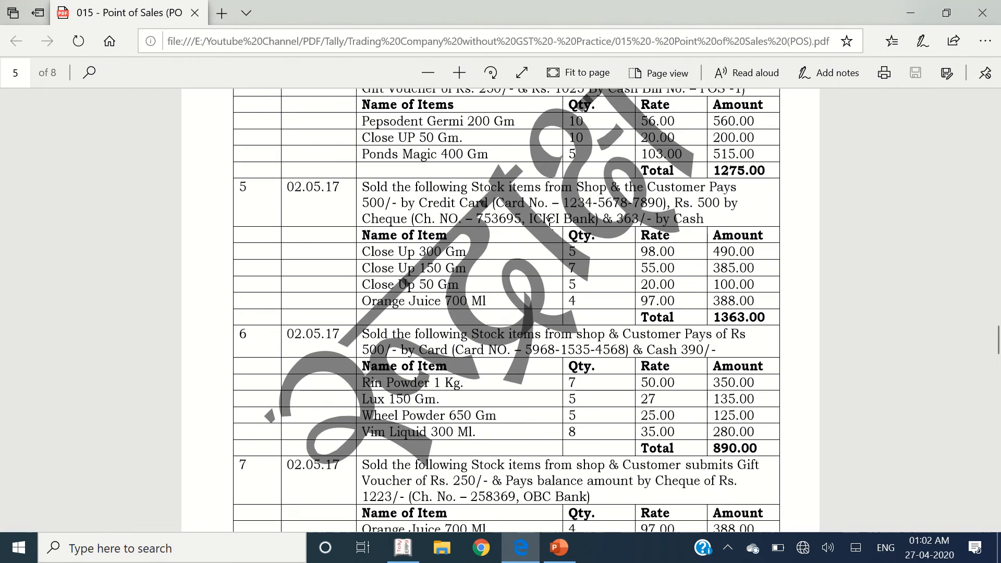
pyautogui.hotkey('alt', 'Tab')
pyautogui.write('c')
pyautogui.press('Return')
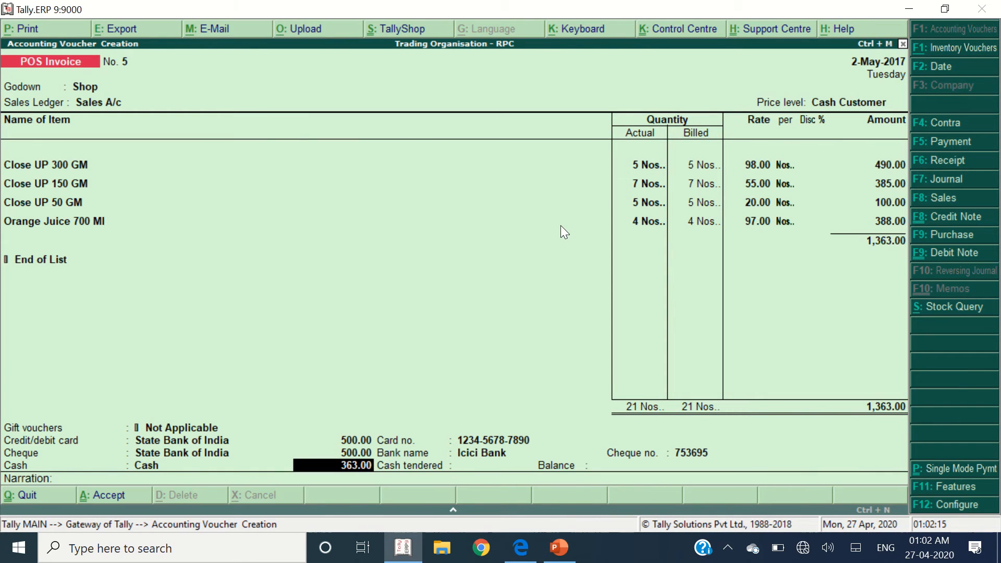
pyautogui.press('Return')
pyautogui.write('363')
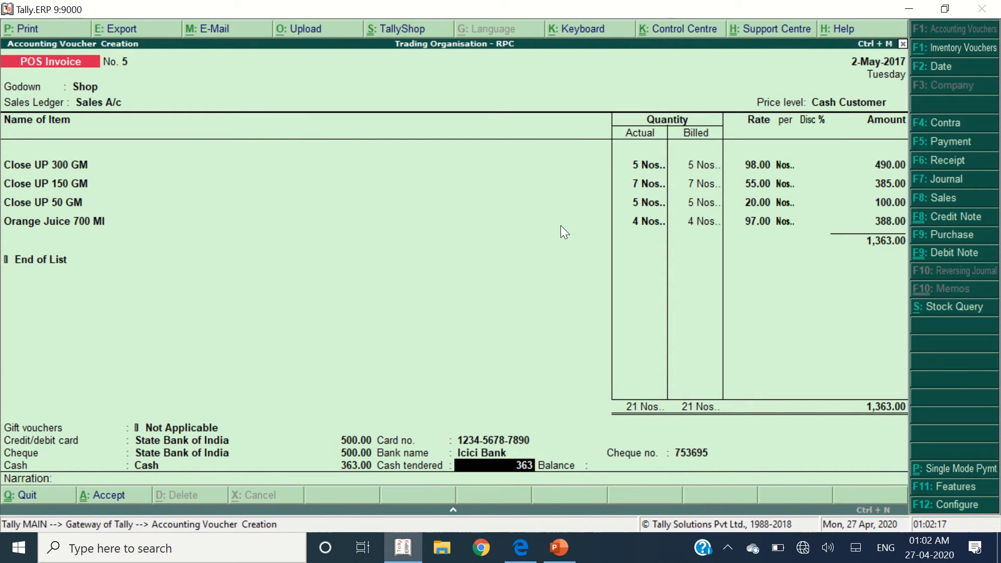
pyautogui.press('Return')
pyautogui.press('Return')
pyautogui.hotkey('alt', 'Tab')
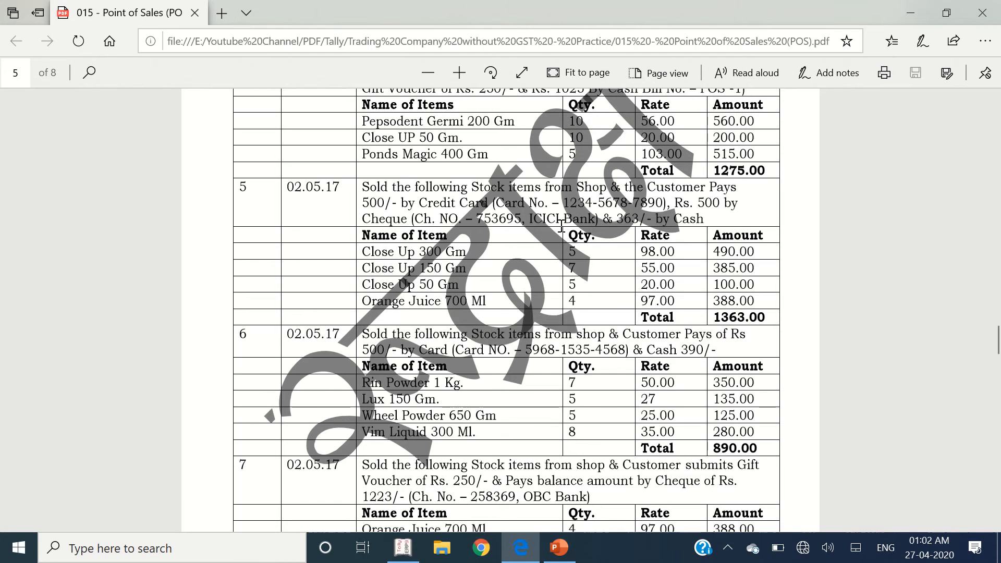
pyautogui.scroll(-3, 693, 316)
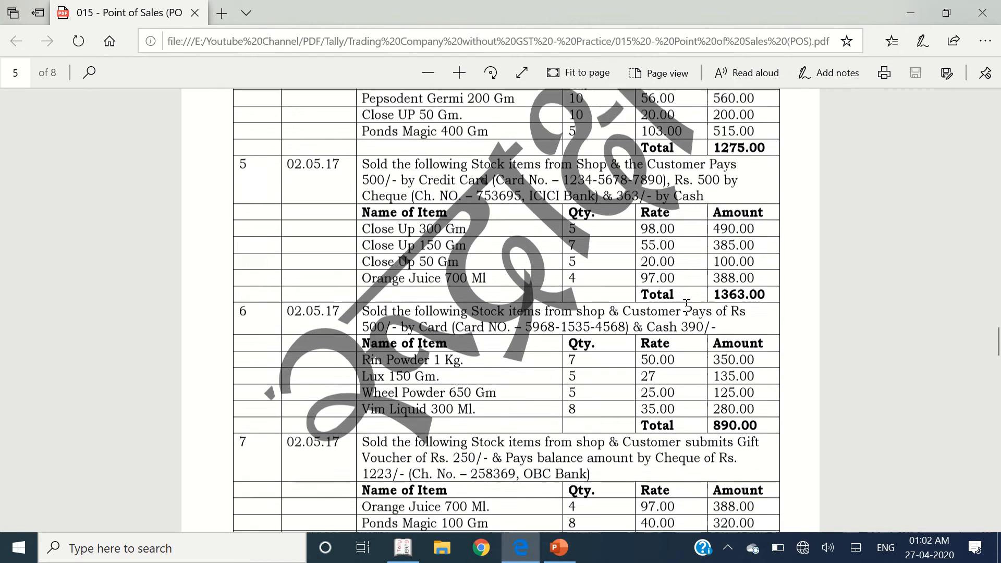
pyautogui.moveTo(301, 208); pyautogui.dragTo(767, 311)
# - Accept invoice 5 and start invoice 6 with godown Shop, Sales A/c and Cash Customer price level
pyautogui.hotkey('alt', 'Tab')
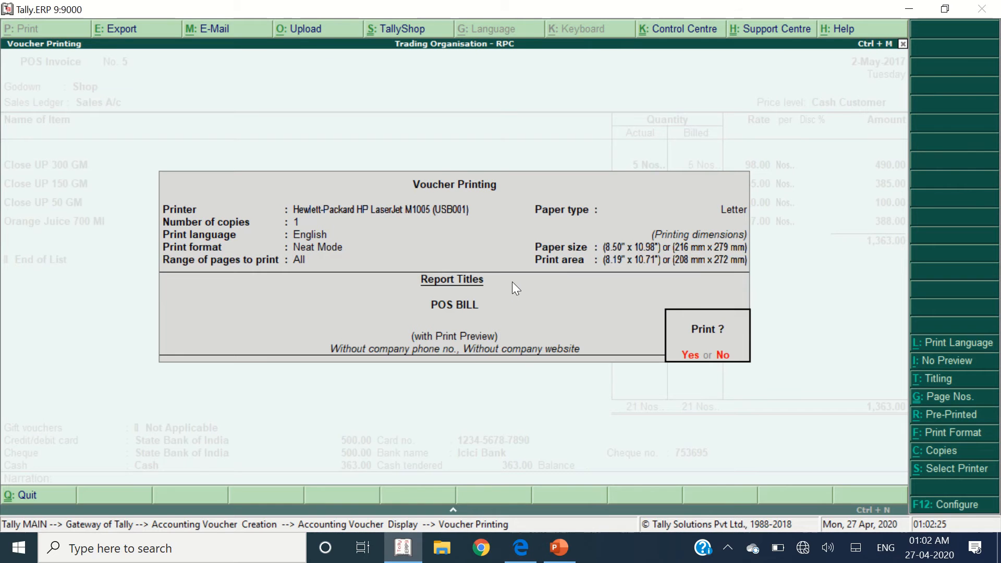
pyautogui.press('Return')
pyautogui.press('Escape')
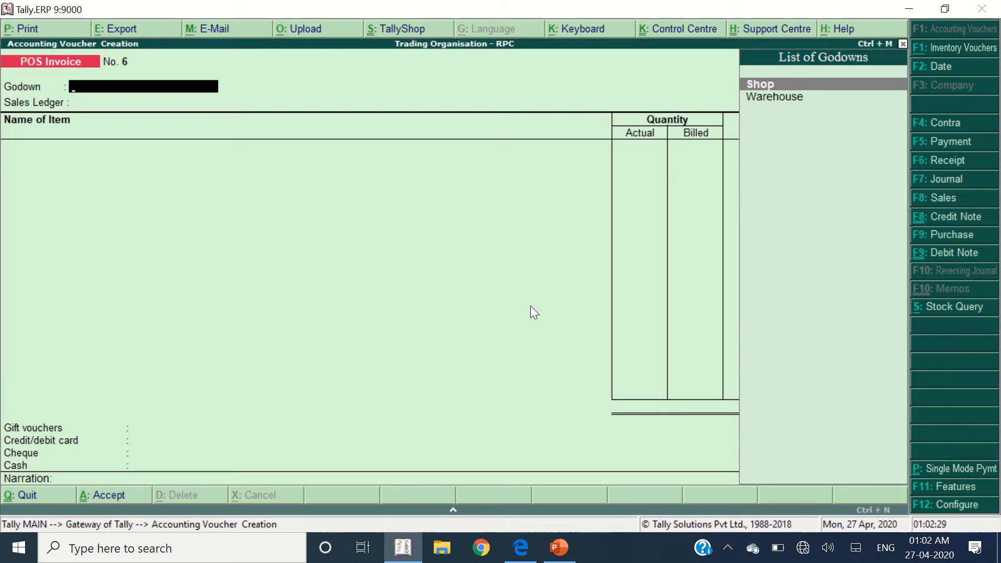
pyautogui.press('Down')
pyautogui.press('Up')
pyautogui.press('Return')
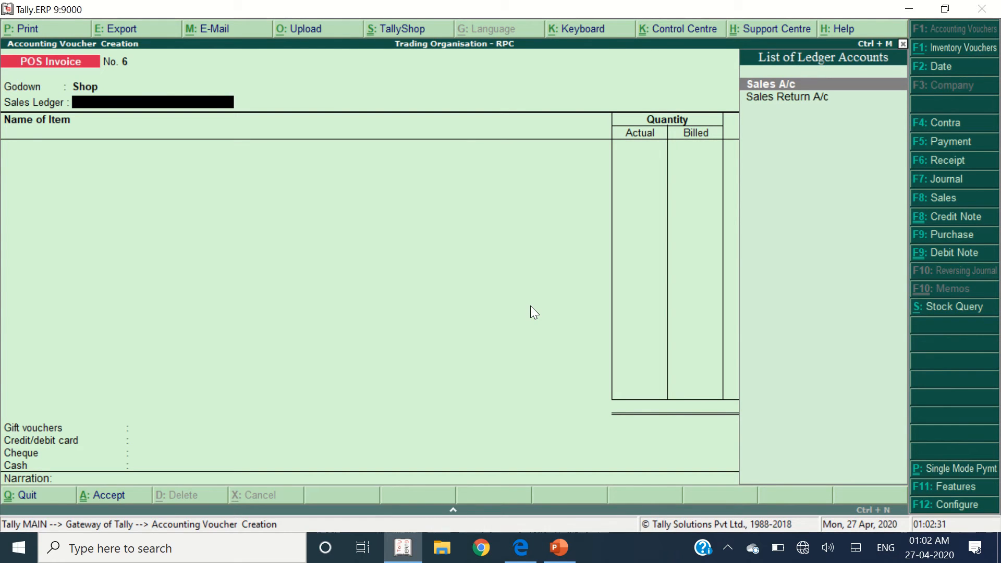
pyautogui.press('Return')
pyautogui.press('Down')
pyautogui.press('Return')
pyautogui.hotkey('alt', 'Tab')
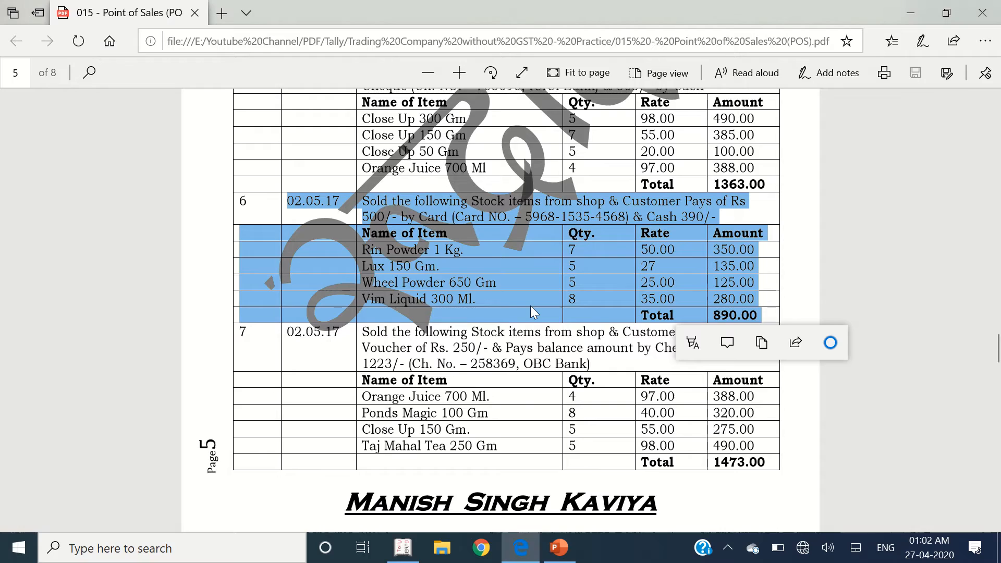
pyautogui.hotkey('alt', 'Tab')
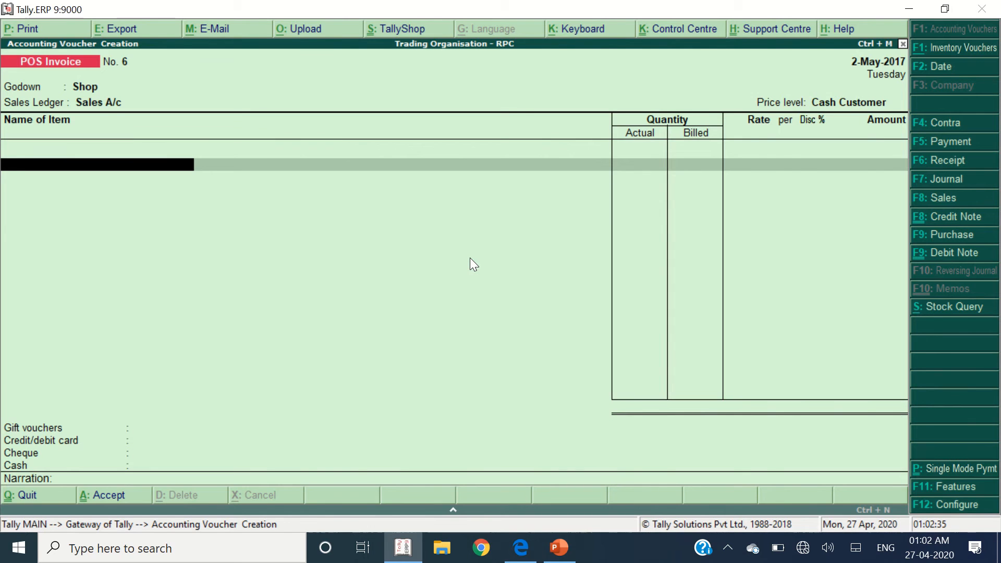
# - Add Rin Powder 1 Kg. with quantity 7 and Lux 150 GM with quantity 5
pyautogui.write('Rin')
pyautogui.press('Return')
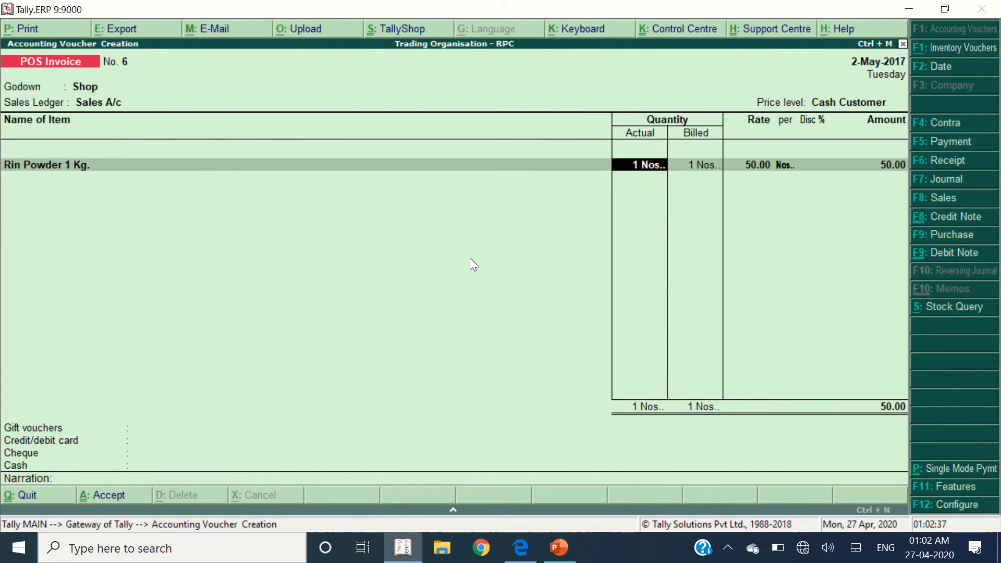
pyautogui.write('7')
pyautogui.press('Return')
pyautogui.press('Return')
pyautogui.press('Return')
pyautogui.press('Return')
pyautogui.press('Return')
pyautogui.press('Return')
pyautogui.hotkey('alt', 'Tab')
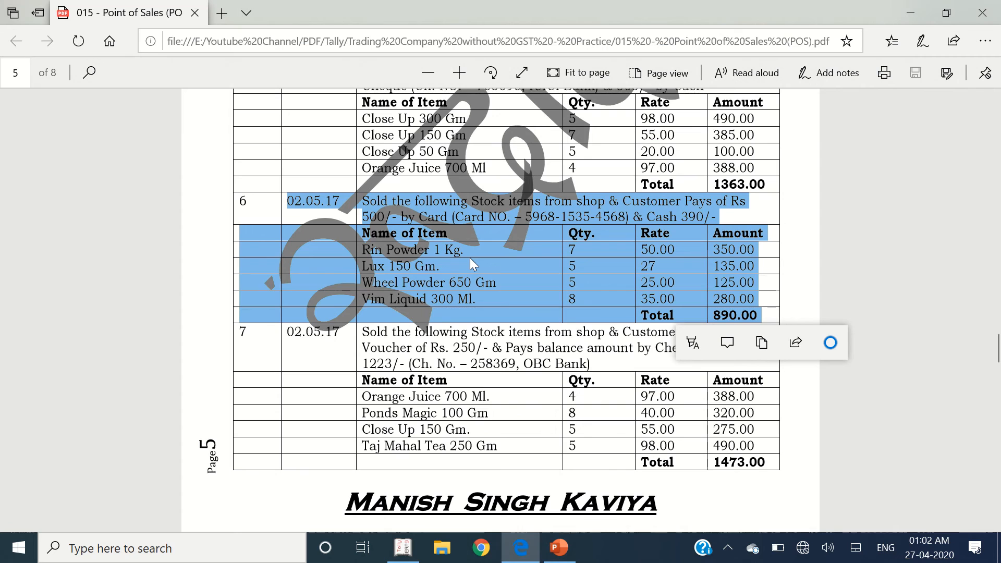
pyautogui.hotkey('alt', 'Tab')
pyautogui.write('L')
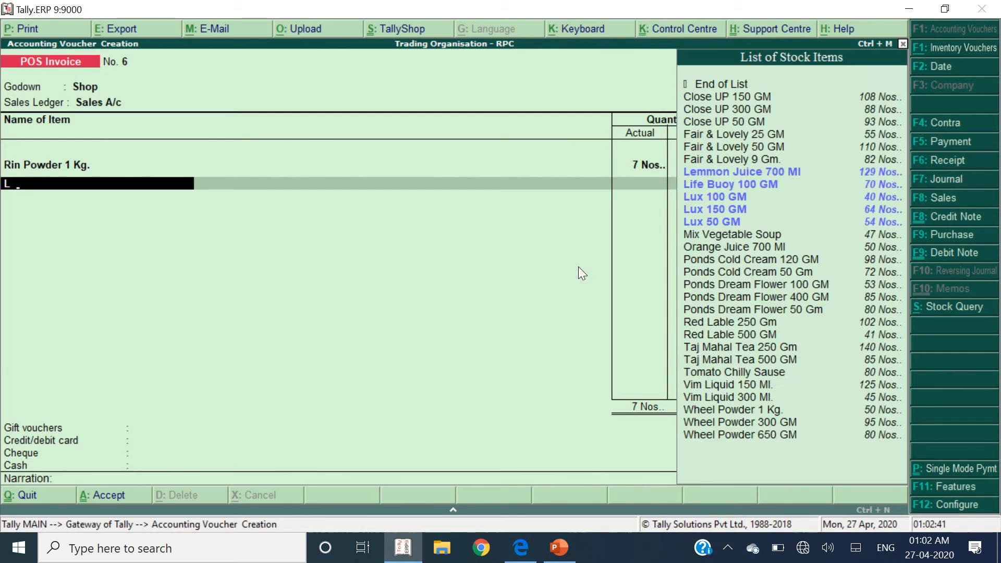
pyautogui.write('ux')
pyautogui.press('Down')
pyautogui.press('Return')
pyautogui.write('5')
pyautogui.press('Return')
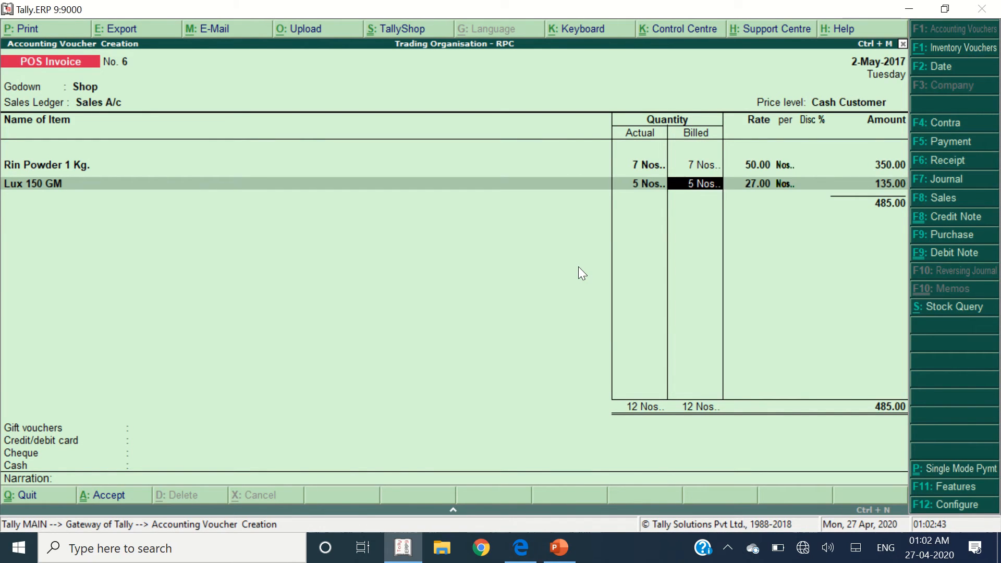
pyautogui.press('Return')
pyautogui.press('Return')
pyautogui.press('Return')
pyautogui.press('Return')
pyautogui.press('Return')
# - Add Wheel Powder 650 GM with quantity 5 and Vim Liquid 300 Ml. with quantity 8
pyautogui.hotkey('alt', 'Tab')
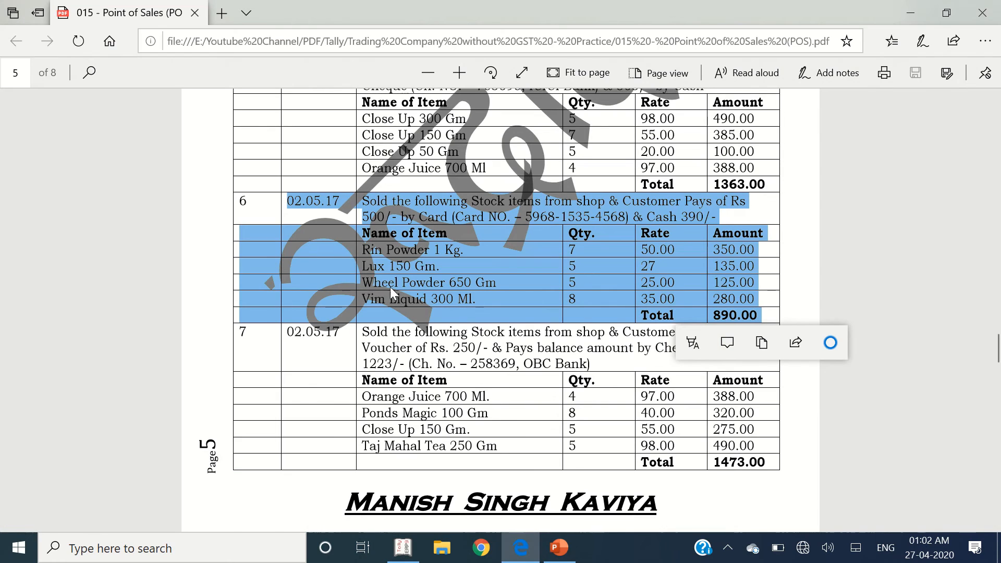
pyautogui.hotkey('alt', 'Tab')
pyautogui.write('Whee')
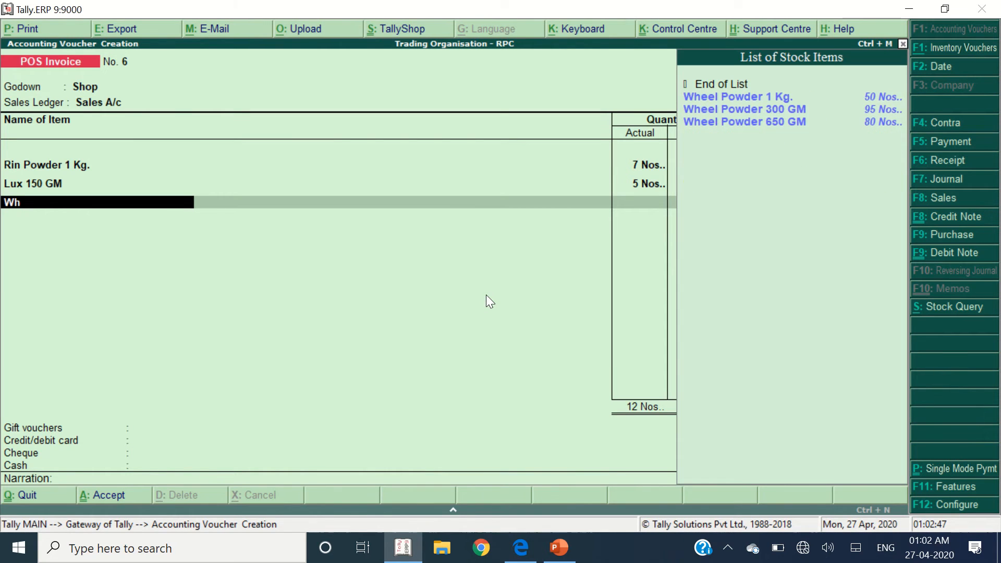
pyautogui.press('Down')
pyautogui.press('Down')
pyautogui.press('Down')
pyautogui.press('Return')
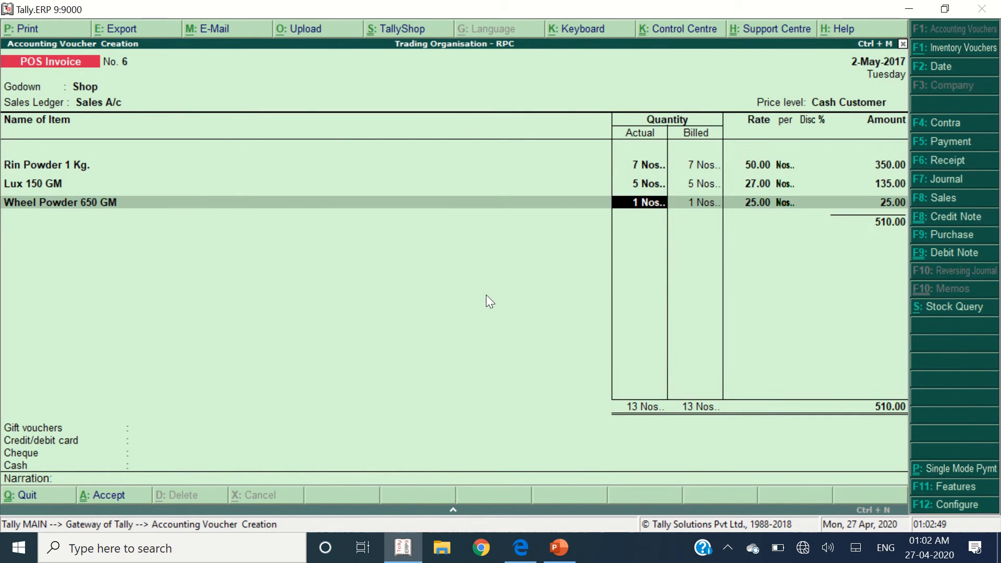
pyautogui.write('5')
pyautogui.press('Return')
pyautogui.press('Return')
pyautogui.press('Return')
pyautogui.press('Return')
pyautogui.press('Return')
pyautogui.hotkey('alt', 'Tab')
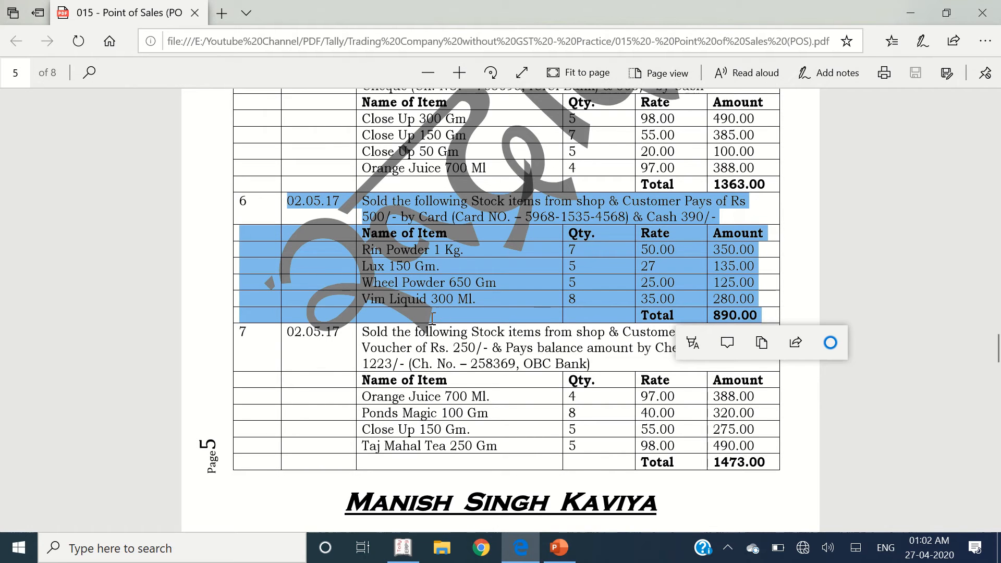
pyautogui.hotkey('alt', 'Tab')
pyautogui.write('Vi')
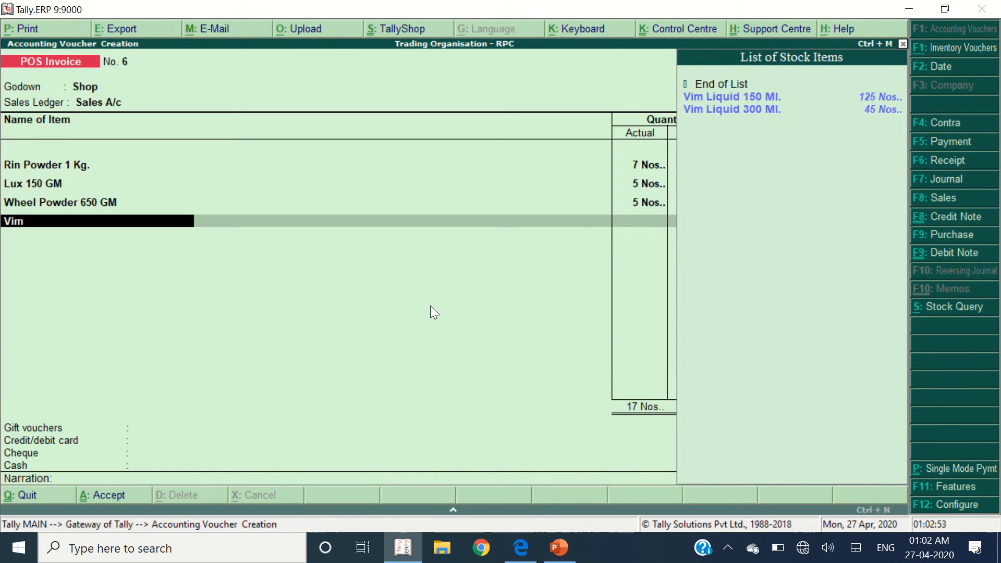
pyautogui.press('Down')
pyautogui.press('Down')
pyautogui.press('Return')
pyautogui.hotkey('alt', 'Tab')
pyautogui.hotkey('alt', 'Tab')
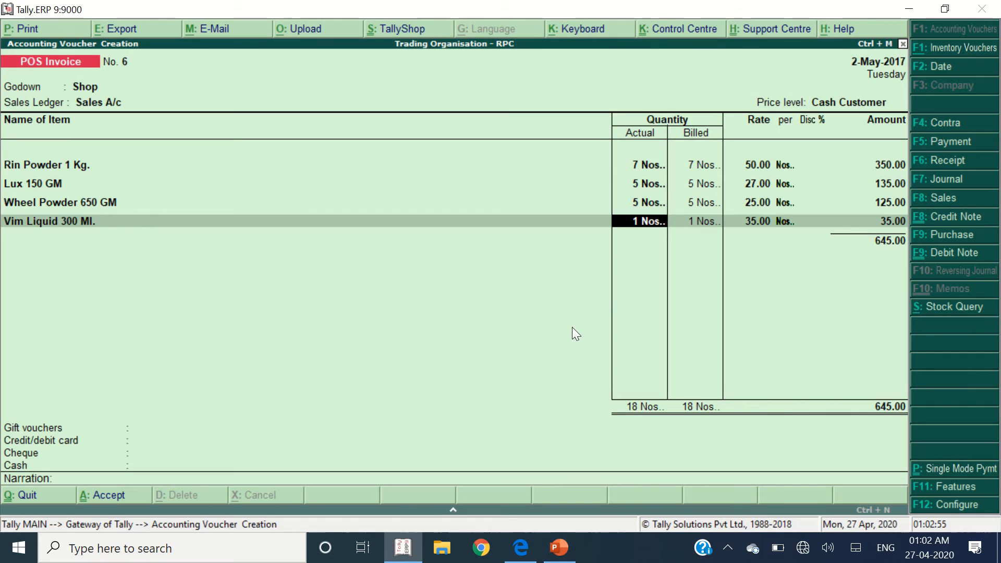
pyautogui.write('8')
pyautogui.press('Return')
pyautogui.press('Return')
pyautogui.press('Return')
pyautogui.press('Return')
pyautogui.hotkey('alt', 'Tab')
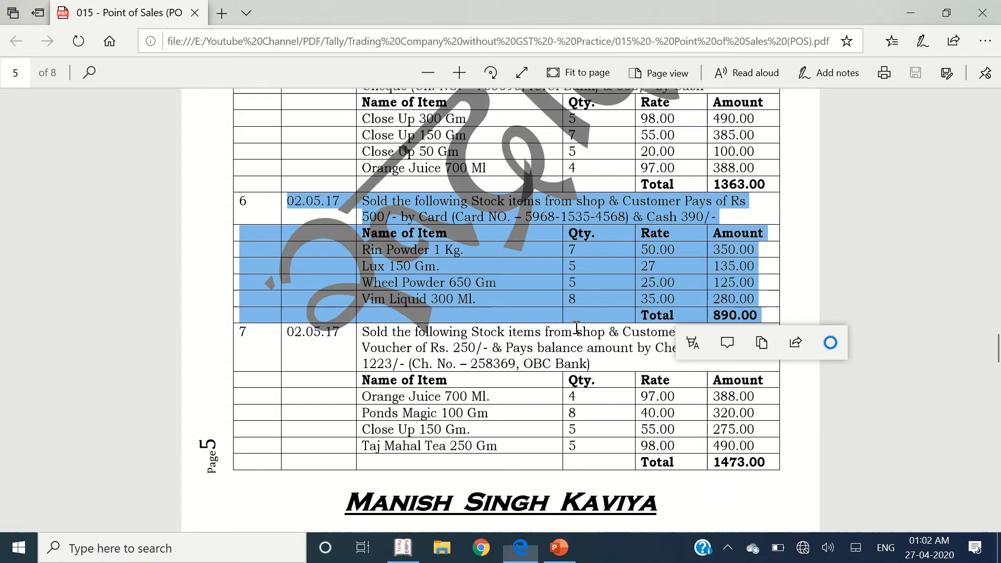
pyautogui.hotkey('alt', 'Tab')
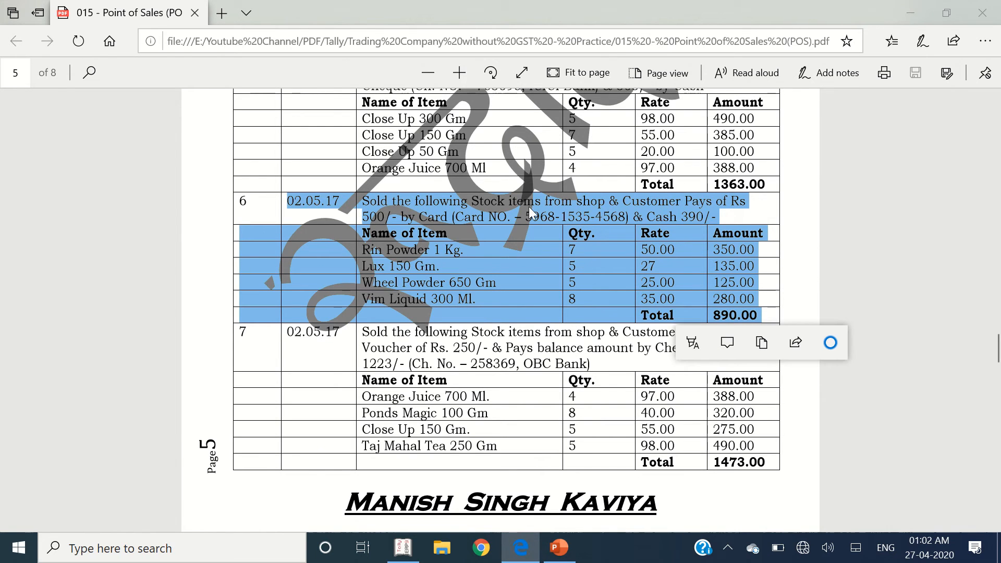
pyautogui.click(462, 220)
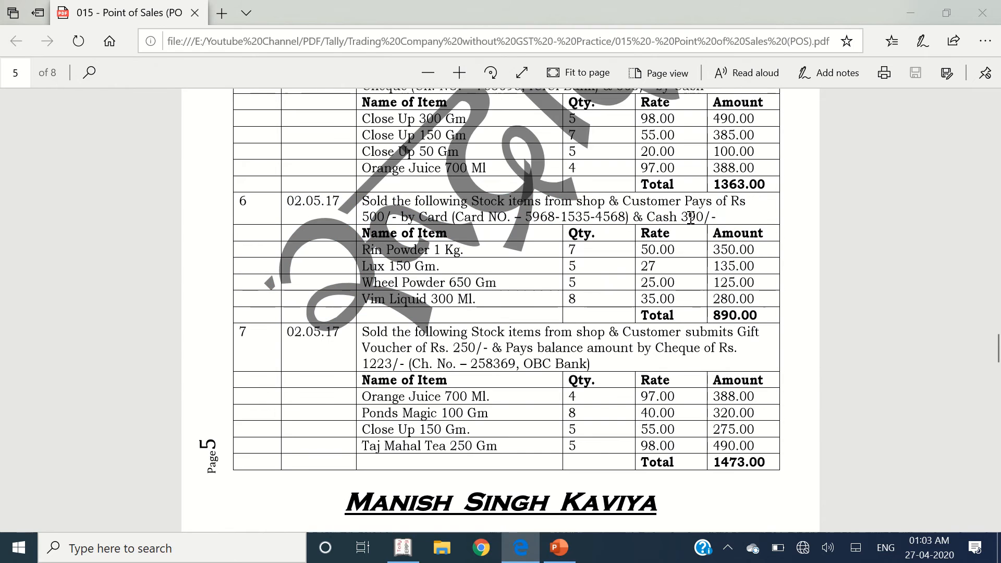
# - End the item list, set gift vouchers to Not Applicable and charge 500 to State Bank of India card
pyautogui.hotkey('alt', 'Tab')
pyautogui.press('Return')
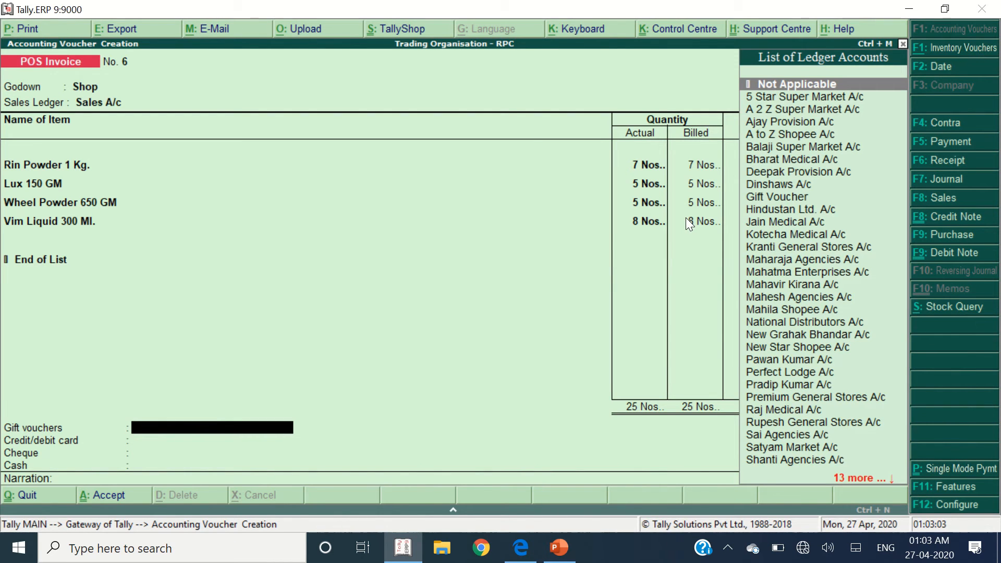
pyautogui.press('Return')
pyautogui.press('Down')
pyautogui.press('Down')
pyautogui.press('Return')
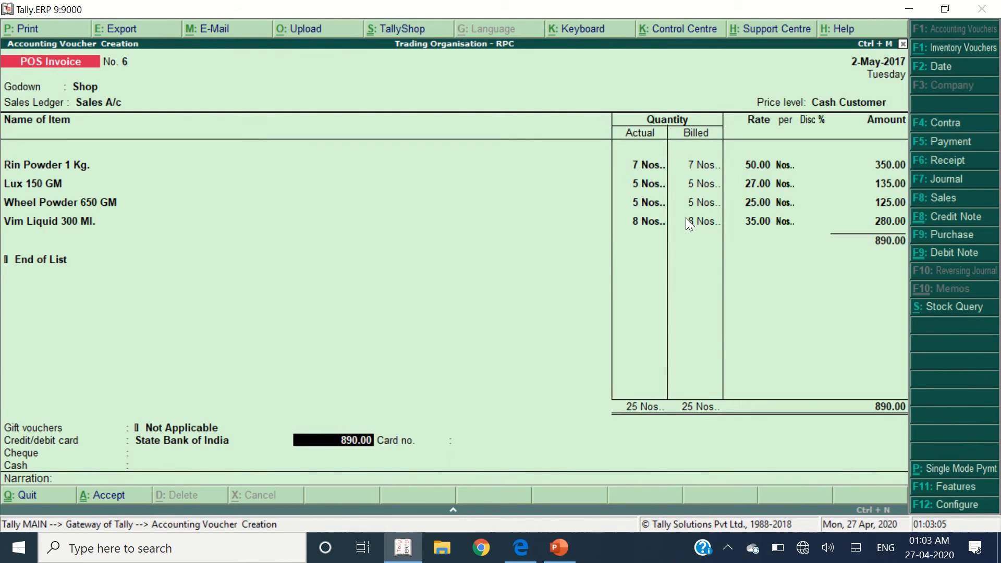
pyautogui.write('500')
pyautogui.press('Return')
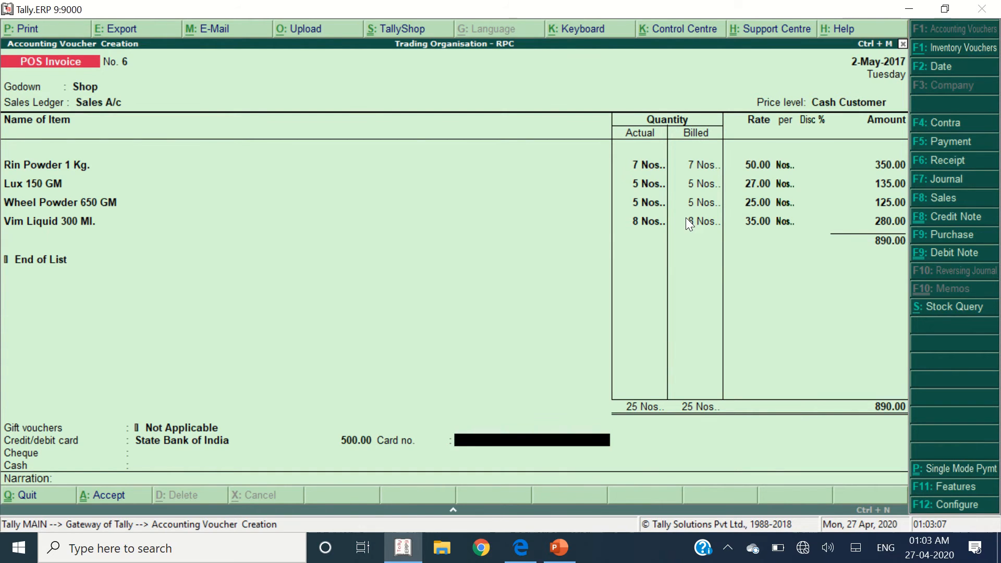
# - Enter the card number from the exercise sheet for the card payment
pyautogui.hotkey('alt', 'Tab')
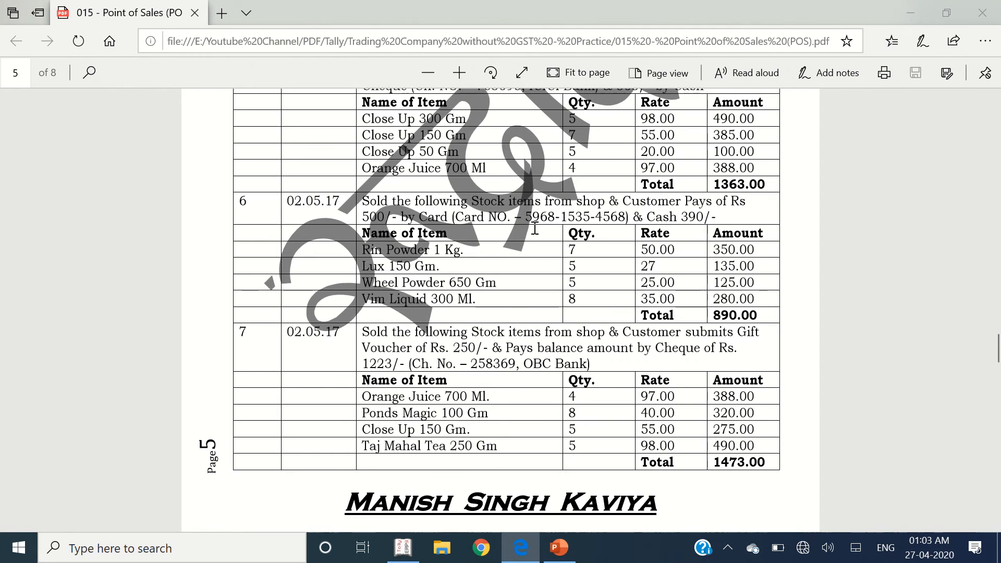
pyautogui.hotkey('alt', 'Tab')
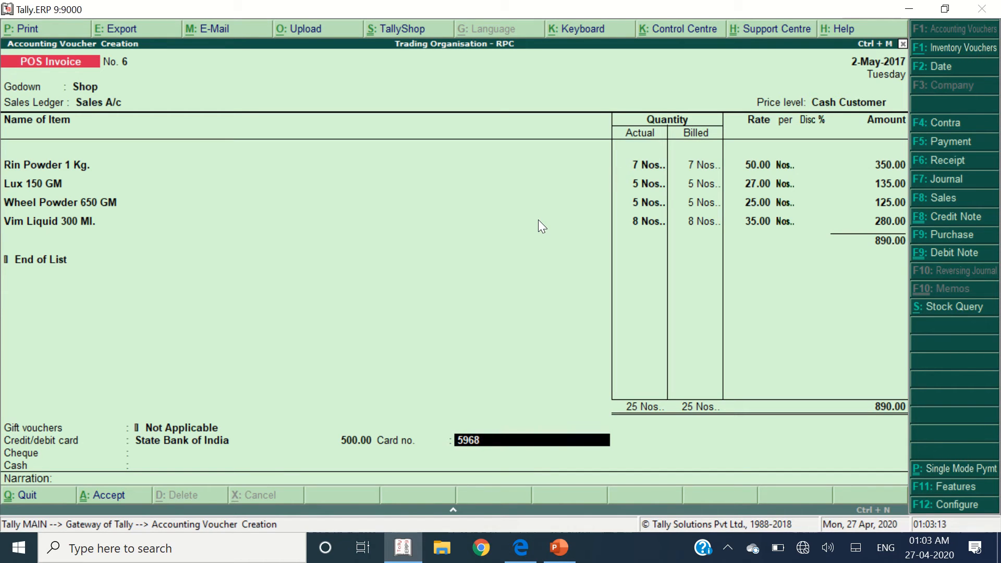
pyautogui.write('5968-')
pyautogui.hotkey('alt', 'Tab')
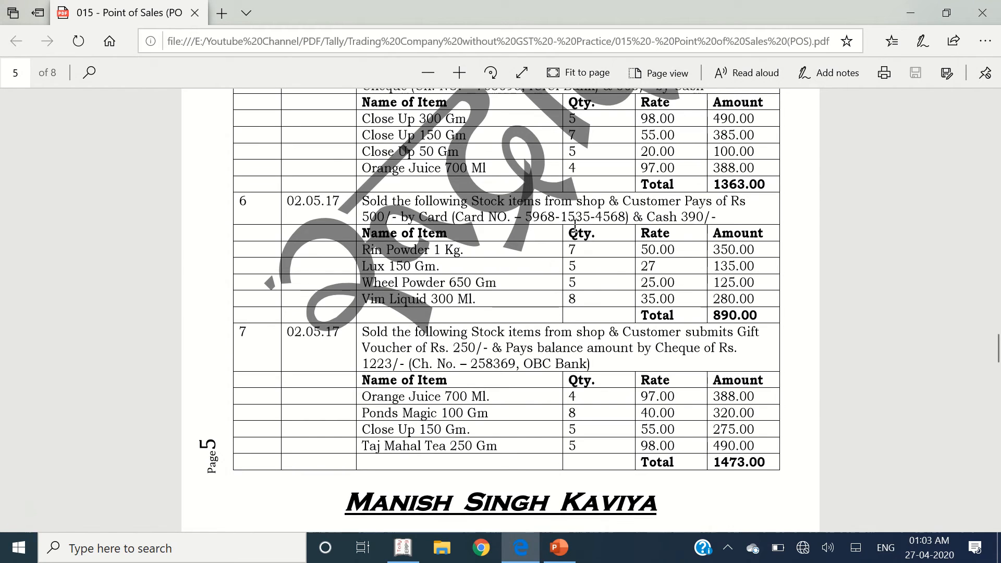
pyautogui.hotkey('alt', 'Tab')
pyautogui.write('15')
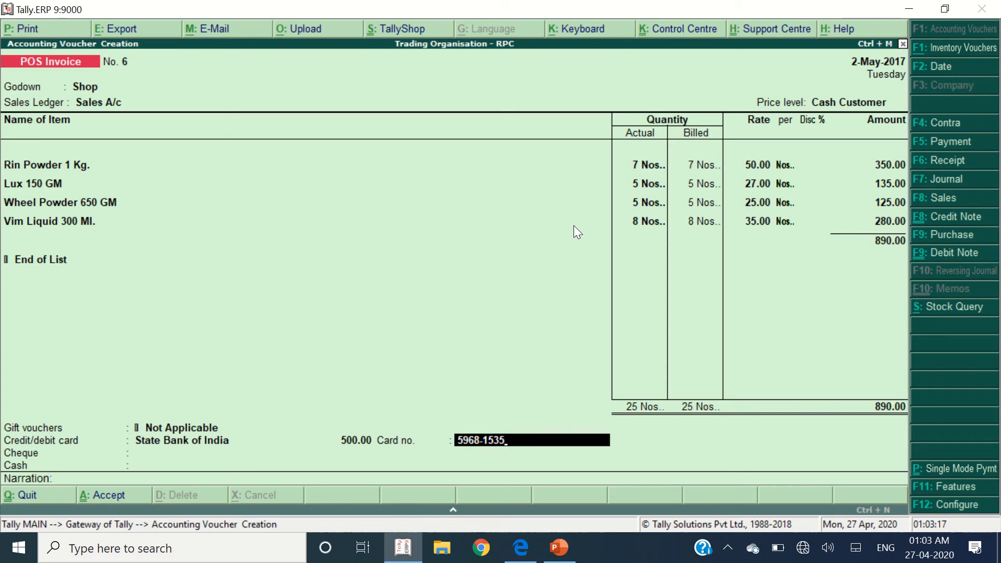
pyautogui.hotkey('alt', 'Tab')
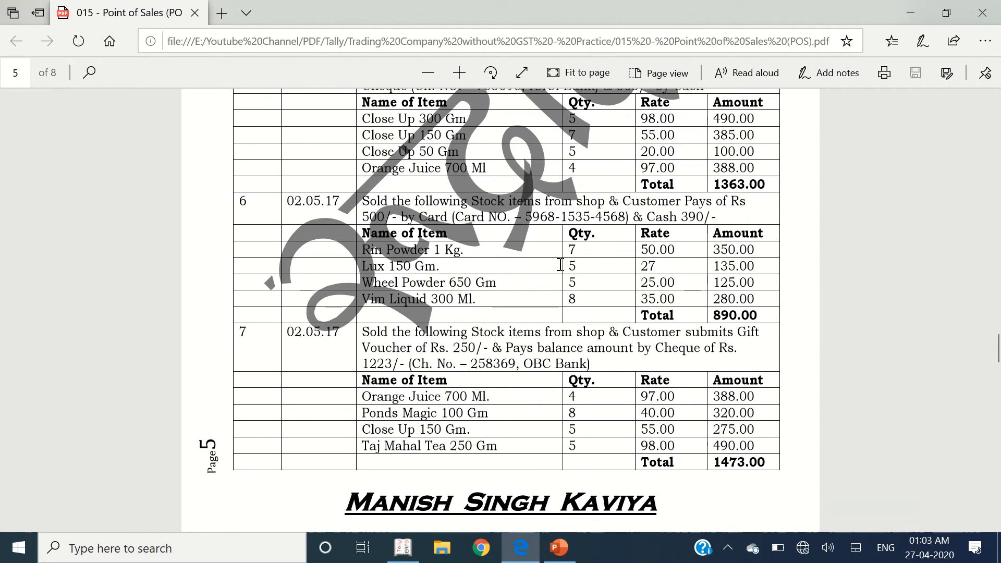
pyautogui.hotkey('alt', 'Tab')
pyautogui.write('4568')
pyautogui.press('Return')
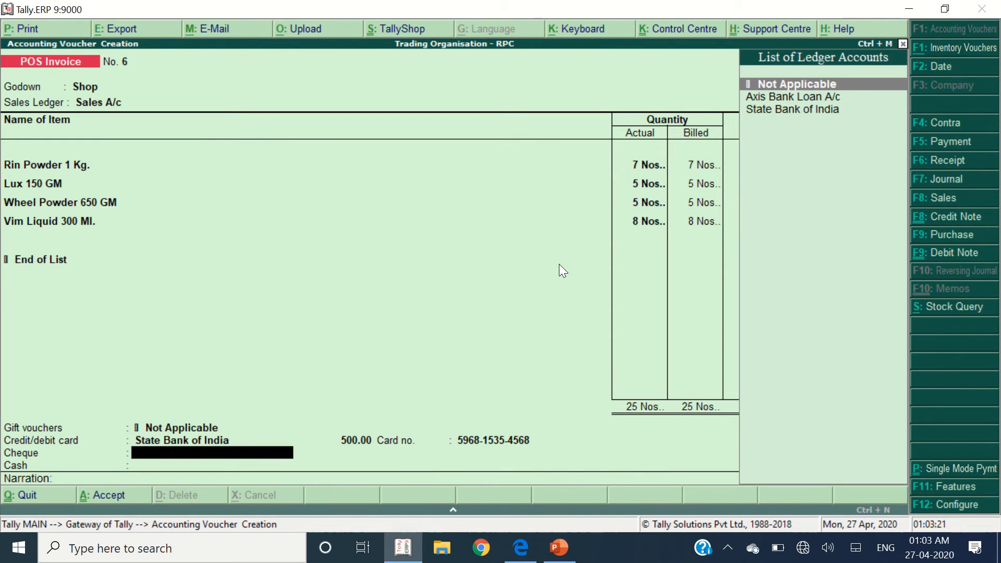
# - Mark the cheque payment Not Applicable and take the 390.00 balance in cash
pyautogui.hotkey('alt', 'Tab')
pyautogui.hotkey('alt', 'Tab')
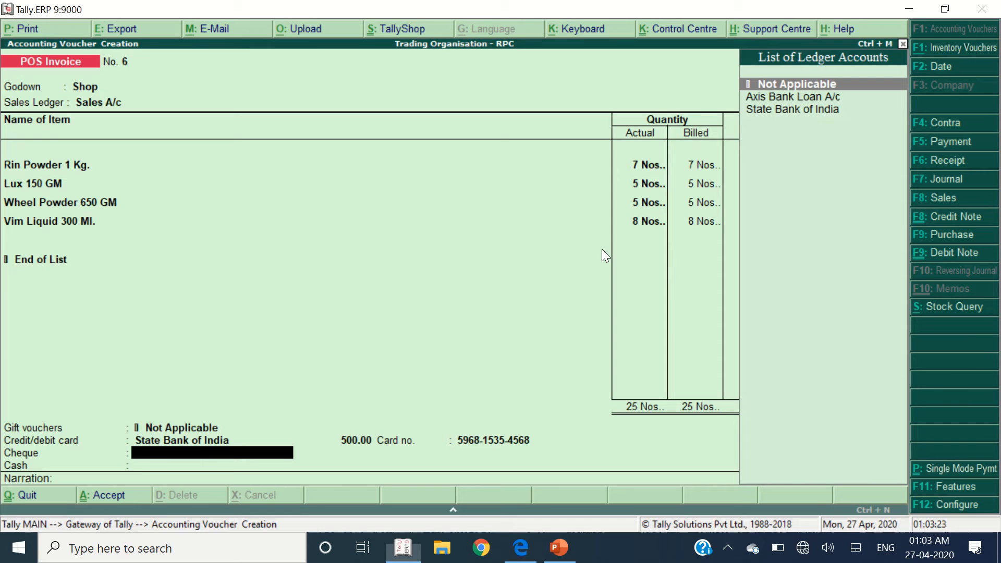
pyautogui.press('Return')
pyautogui.press('Down')
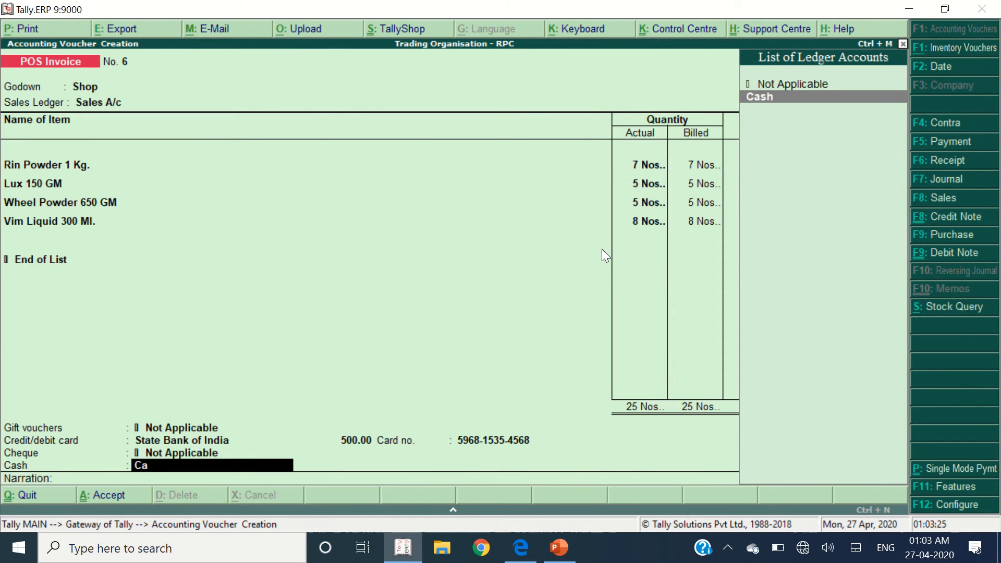
pyautogui.press('Return')
pyautogui.press('Return')
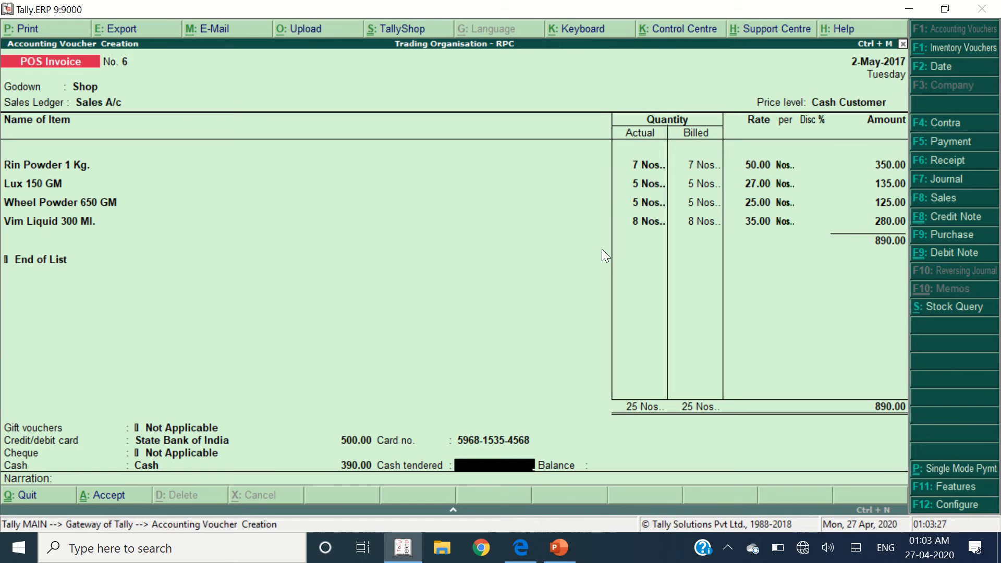
pyautogui.write('390')
pyautogui.press('Return')
pyautogui.press('Return')
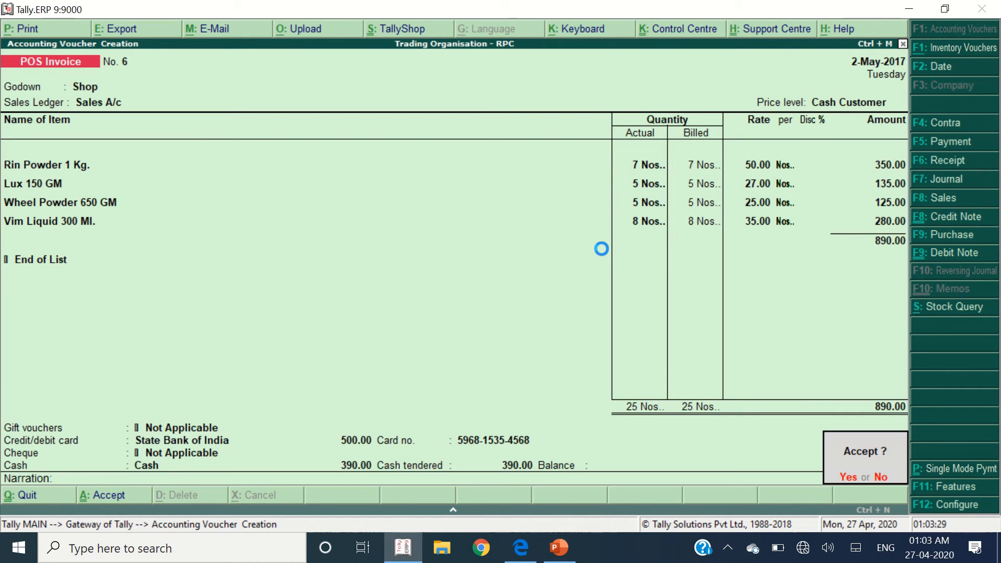
# - Accept invoice 6 and close the bill preview
pyautogui.hotkey('alt', 'Tab')
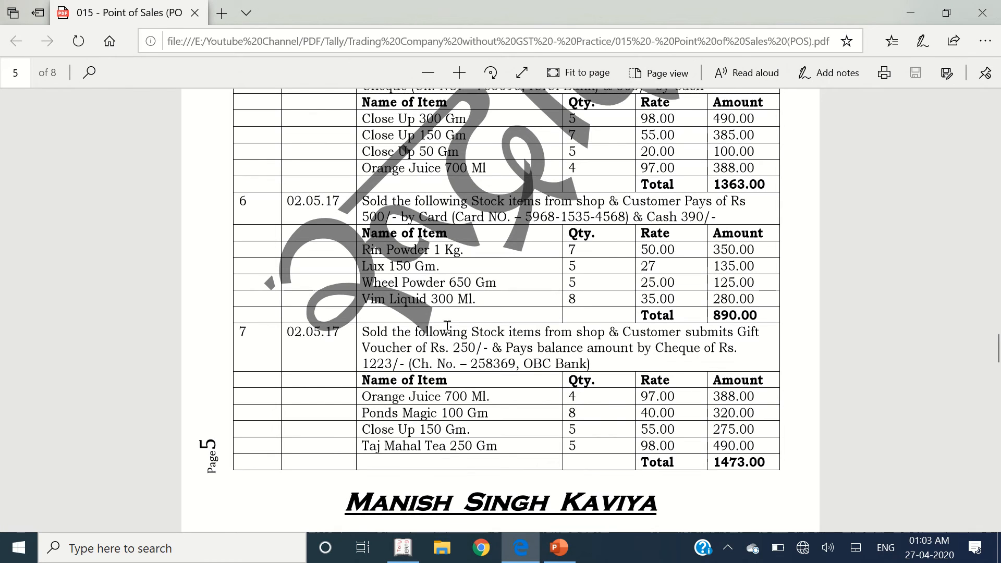
pyautogui.scroll(-3, 439, 345)
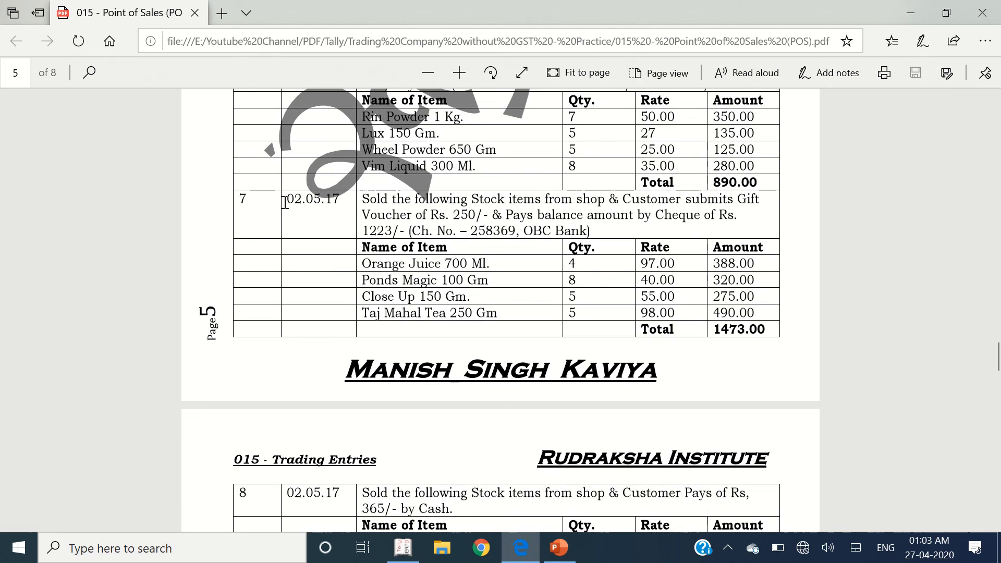
pyautogui.moveTo(287, 200); pyautogui.dragTo(770, 327)
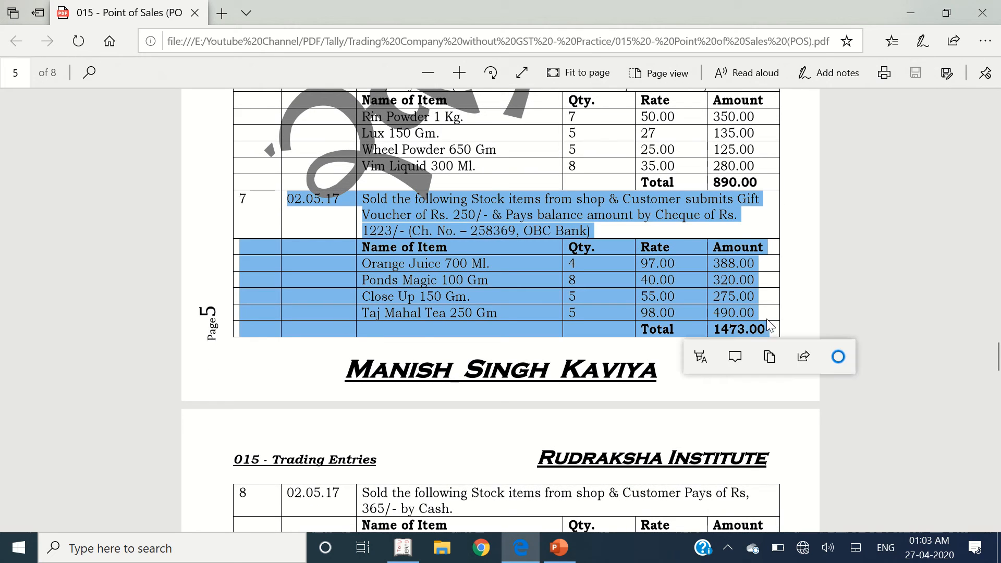
pyautogui.hotkey('alt', 'Tab')
pyautogui.press('Return')
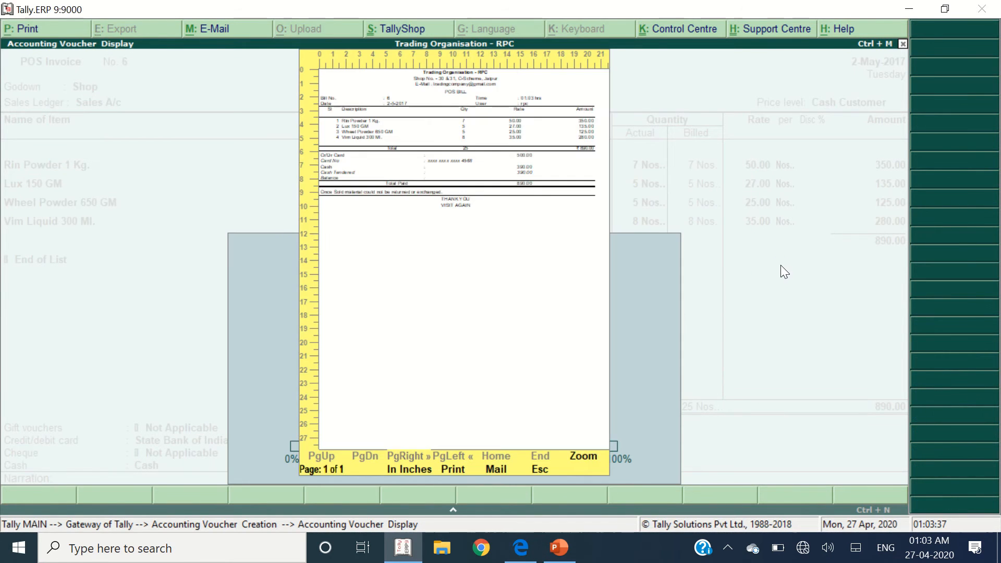
pyautogui.press('Escape')
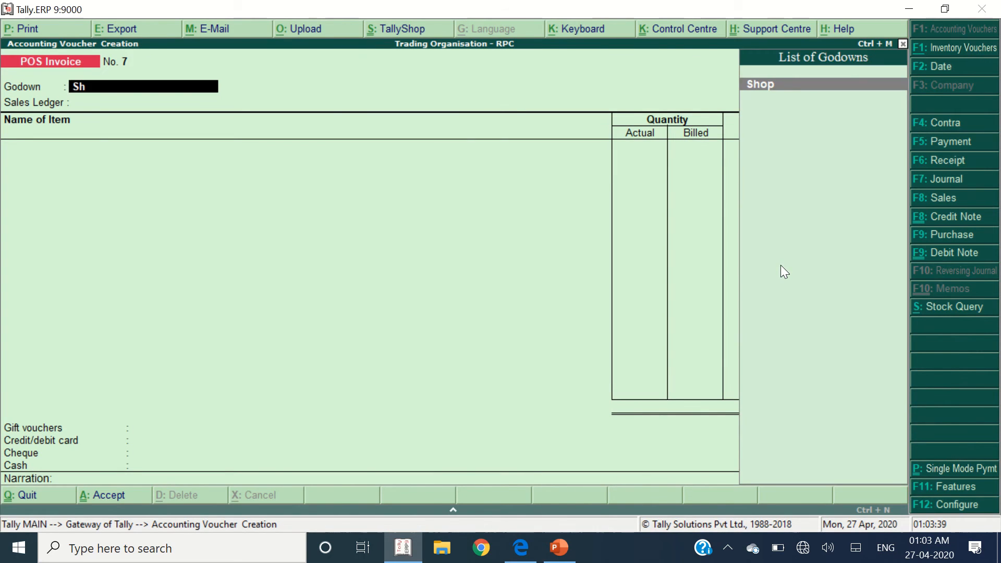
# - Set godown Shop and Cash Customer price level, then add Orange Juice 700 Ml with quantity 4 at 97.00
pyautogui.press('Return')
pyautogui.press('Return')
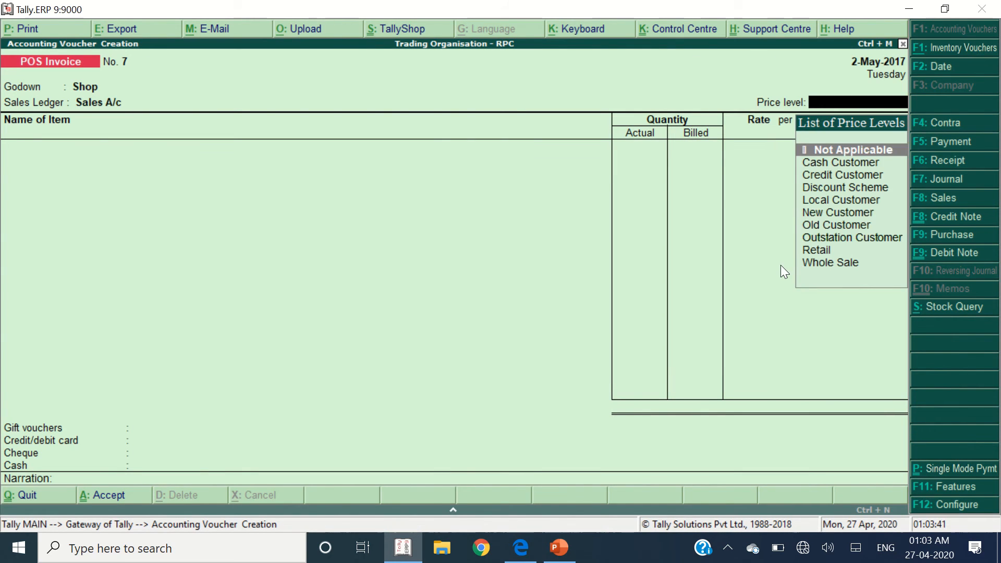
pyautogui.press('Down')
pyautogui.hotkey('alt', 'Tab')
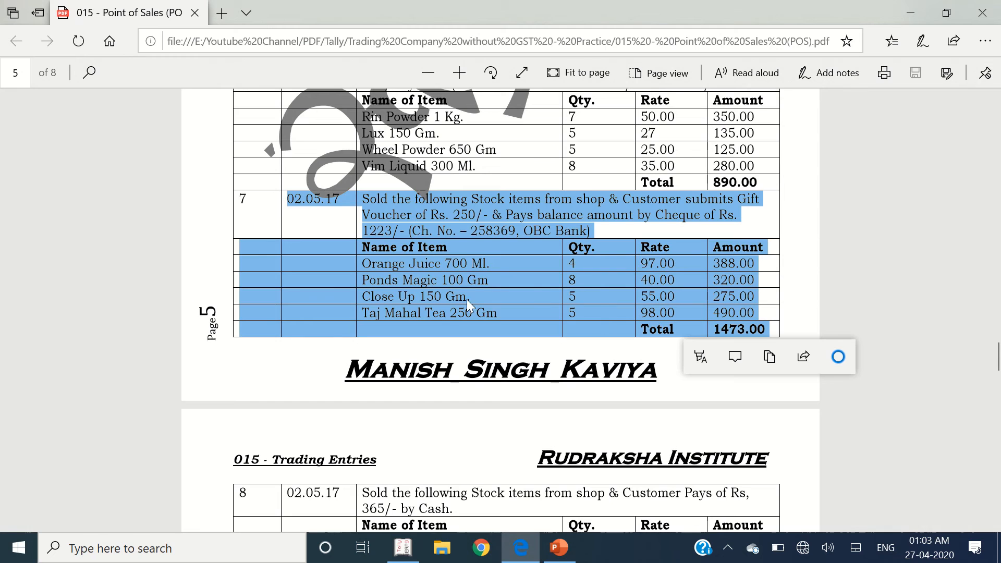
pyautogui.hotkey('alt', 'Tab')
pyautogui.write('Orang')
pyautogui.press('Return')
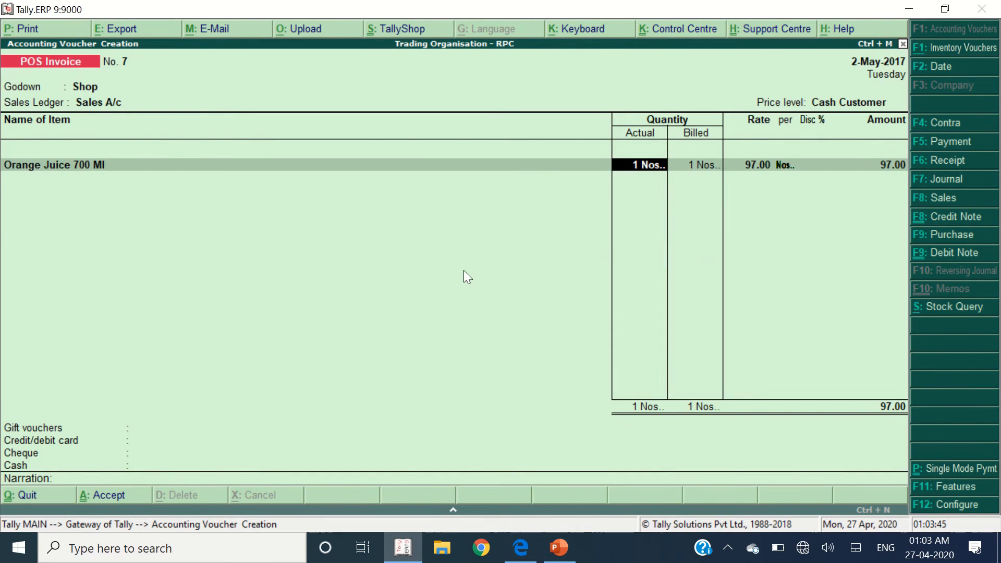
pyautogui.hotkey('alt', 'Tab')
pyautogui.hotkey('alt', 'Tab')
pyautogui.write('45')
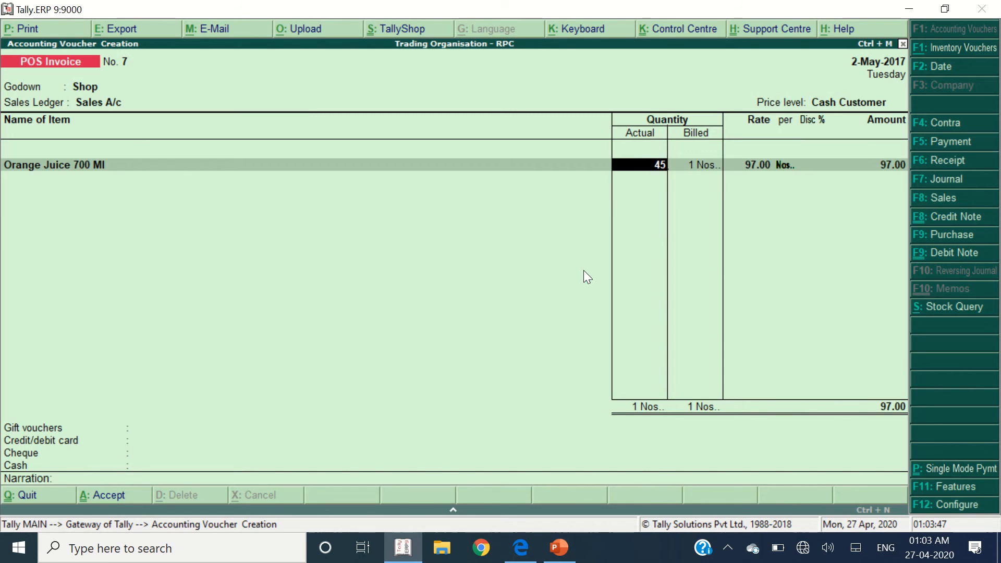
pyautogui.press('Return')
pyautogui.press('BackSpace')
pyautogui.write('4')
pyautogui.press('Return')
pyautogui.press('Return')
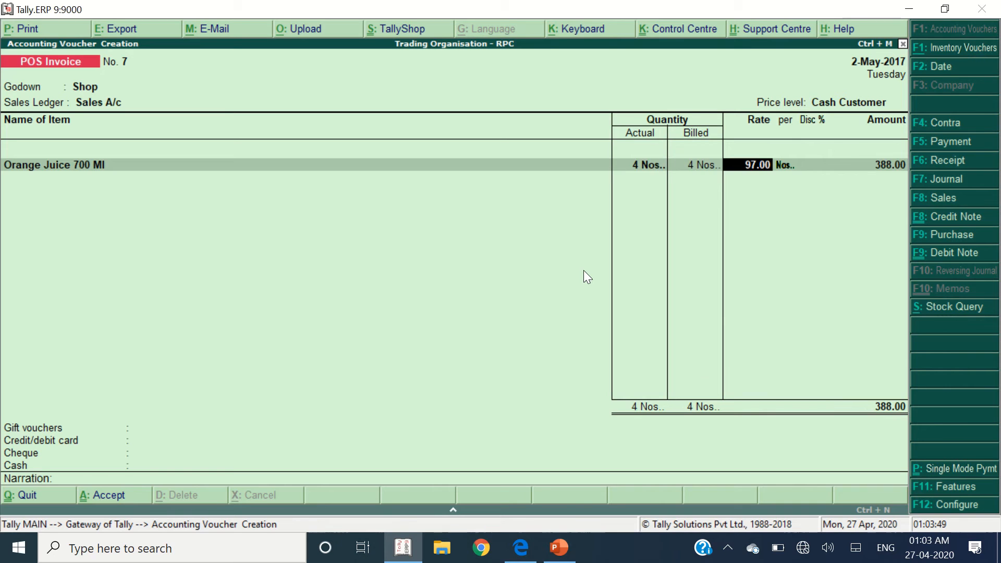
pyautogui.press('Return')
pyautogui.press('Return')
pyautogui.press('Return')
# - Add Ponds Magic 100 GM with quantity 8
pyautogui.hotkey('alt', 'Tab')
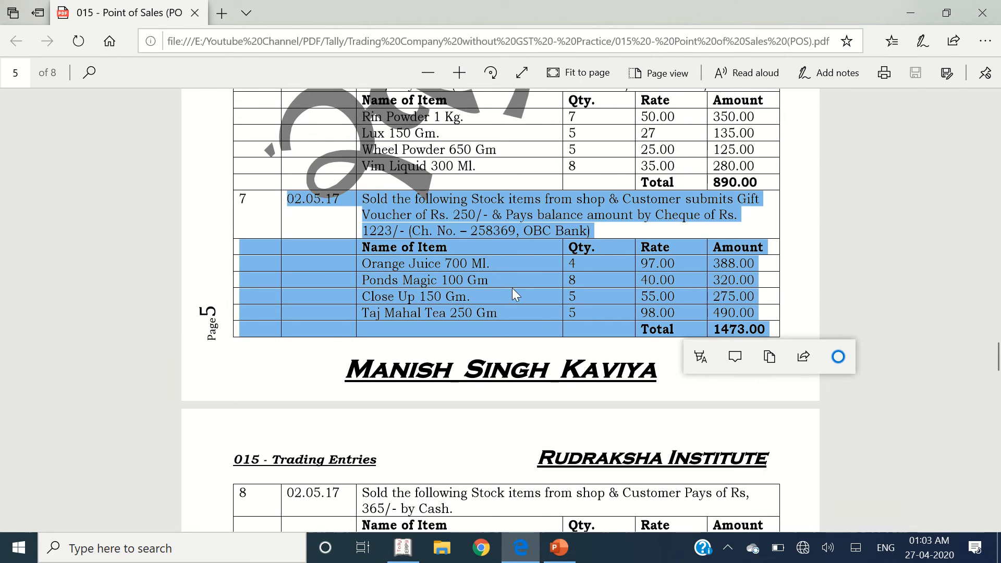
pyautogui.hotkey('alt', 'Tab')
pyautogui.write('Ponds Magic')
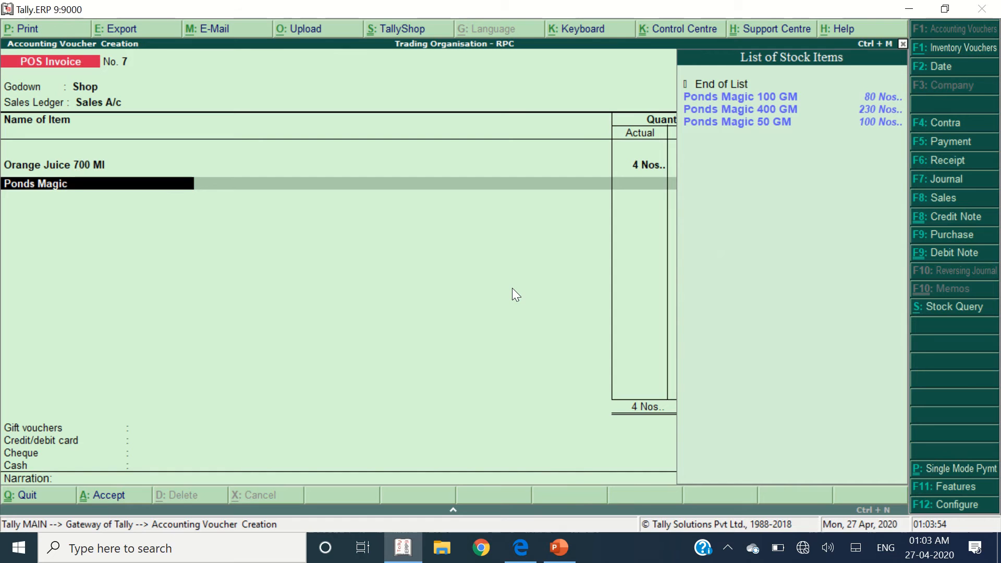
pyautogui.press('Return')
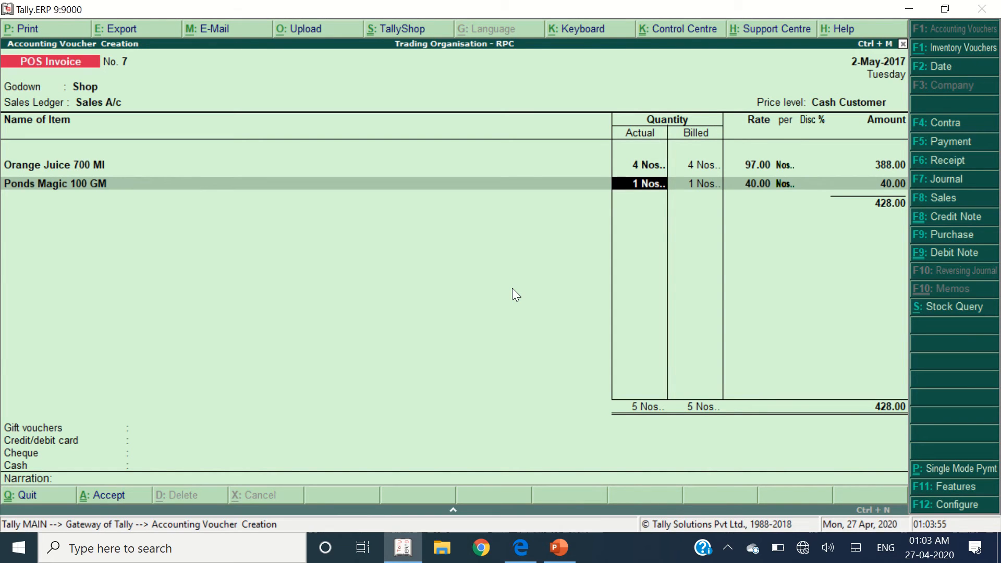
pyautogui.write('8')
pyautogui.press('Return')
pyautogui.press('Return')
pyautogui.press('Return')
pyautogui.press('Return')
pyautogui.hotkey('alt', 'Tab')
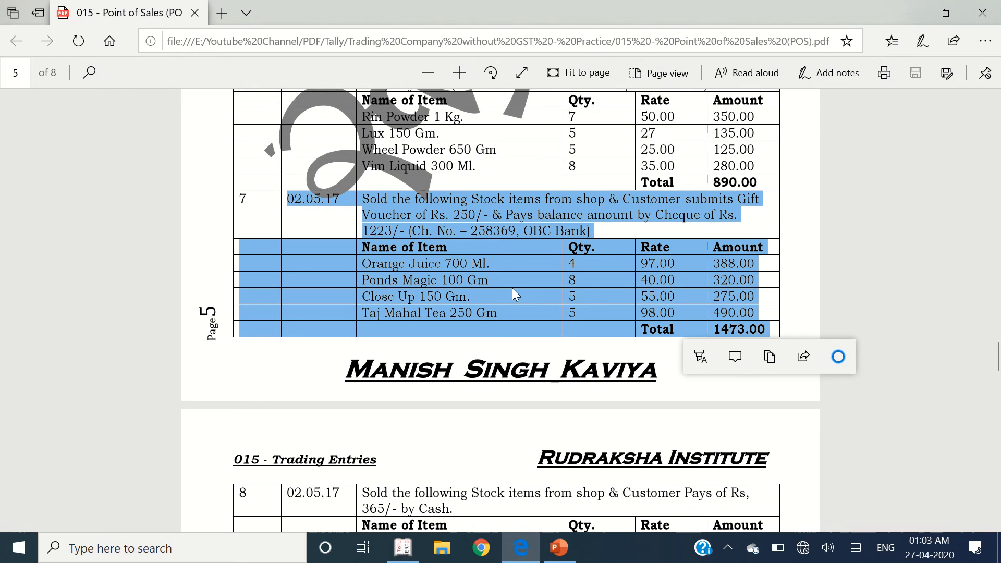
pyautogui.hotkey('alt', 'Tab')
# - Add Close UP 150 GM and Taj Mahal Tea 250 Gm, each with quantity 5
pyautogui.write('Clos')
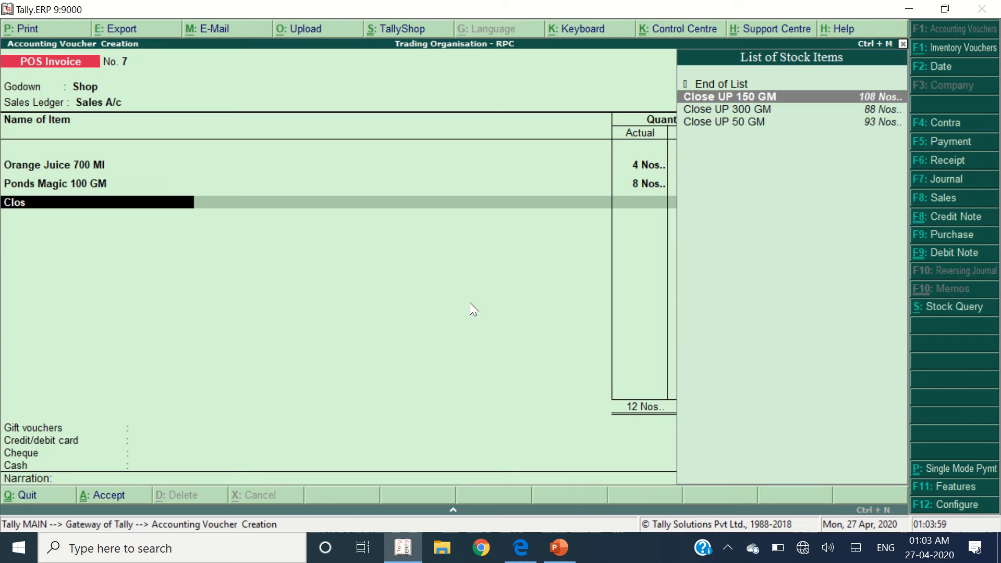
pyautogui.press('Return')
pyautogui.hotkey('alt', 'Tab')
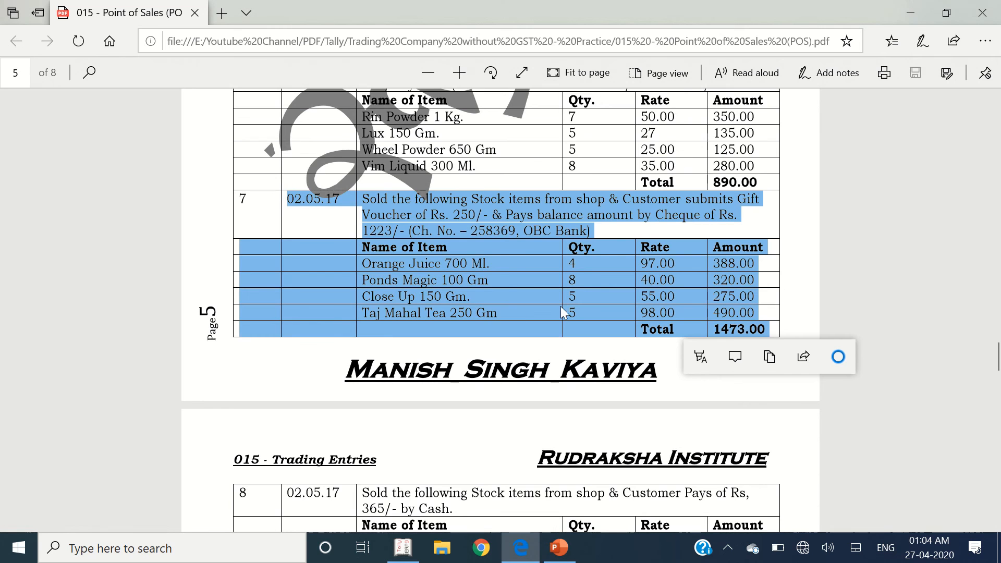
pyautogui.hotkey('alt', 'Tab')
pyautogui.write('5')
pyautogui.press('Return')
pyautogui.press('Return')
pyautogui.press('Return')
pyautogui.press('Return')
pyautogui.press('Return')
pyautogui.hotkey('alt', 'Tab')
pyautogui.hotkey('alt', 'Tab')
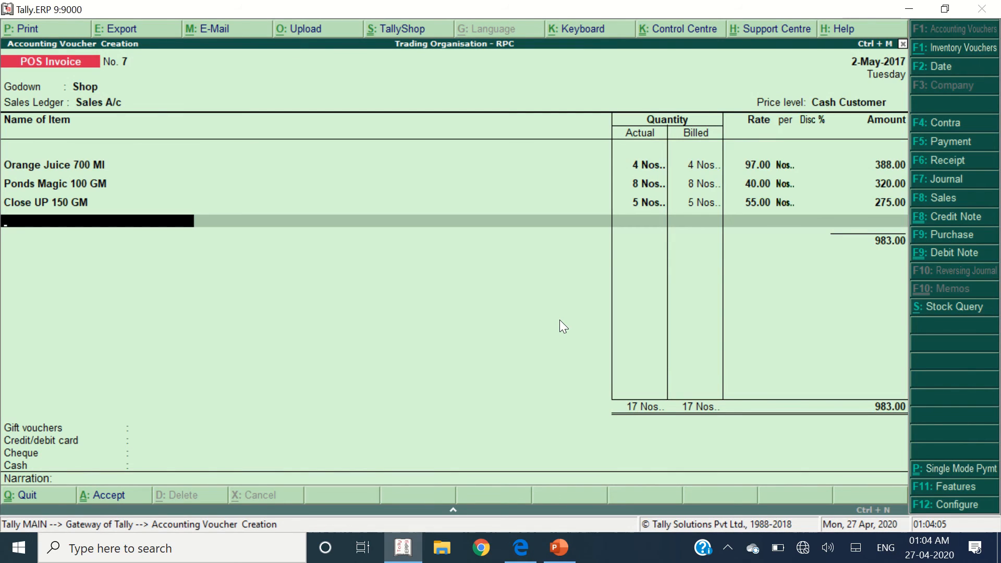
pyautogui.write('Taj')
pyautogui.press('Return')
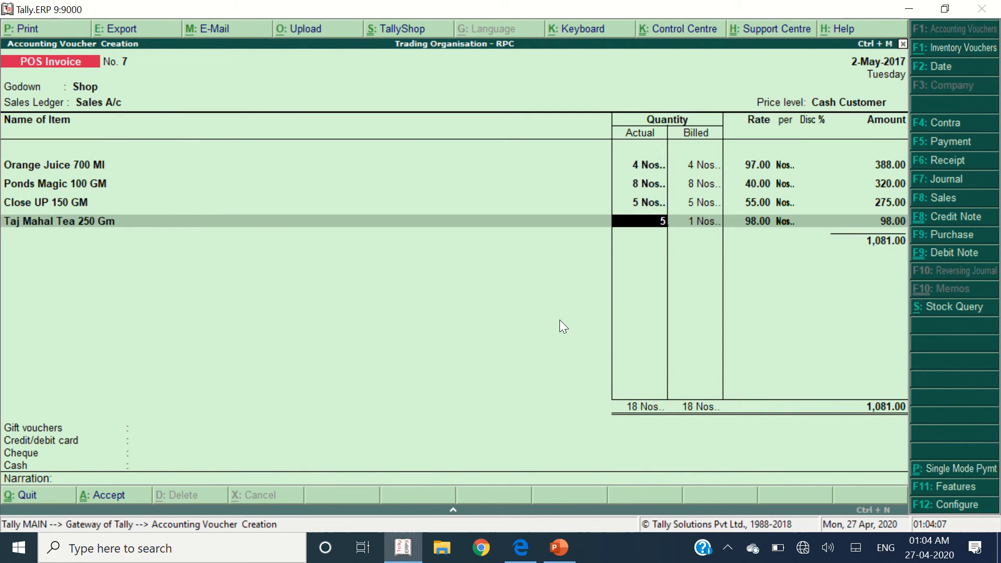
pyautogui.write('5')
pyautogui.press('Return')
pyautogui.press('Return')
pyautogui.press('Return')
pyautogui.press('Return')
pyautogui.press('Return')
pyautogui.hotkey('alt', 'Tab')
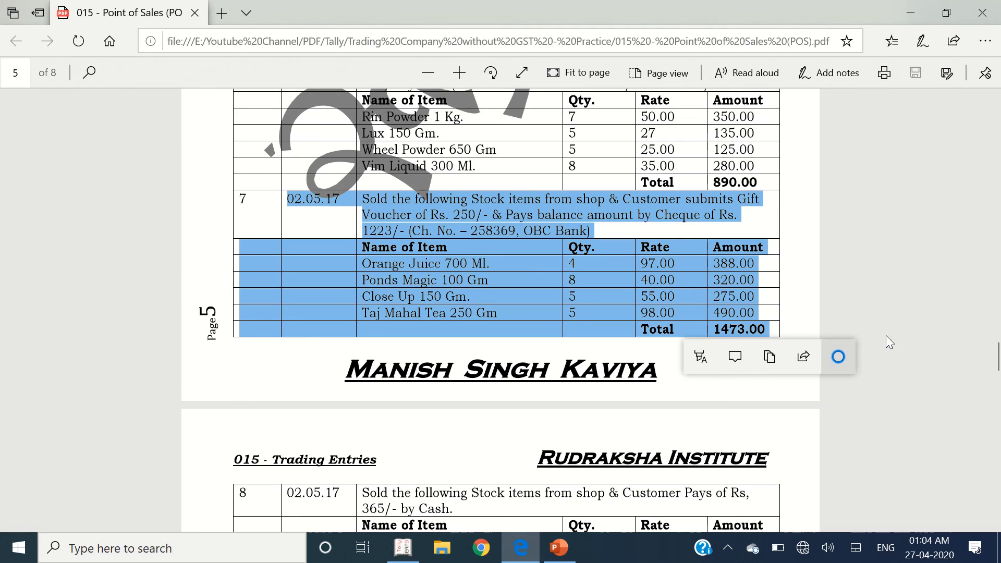
pyautogui.click(747, 311)
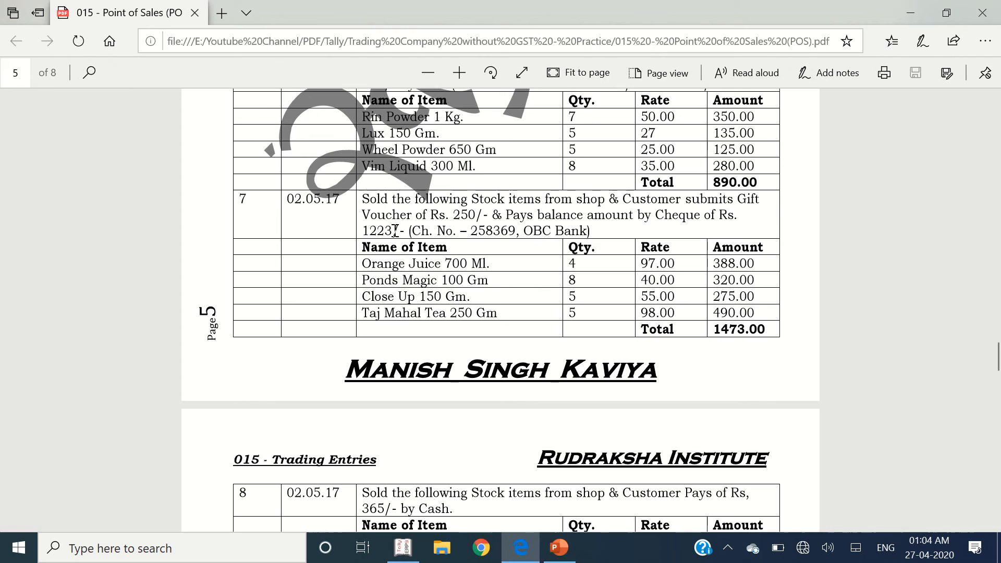
# - End the item list and record a 250.00 Gift Voucher payment on POS Invoice 7
pyautogui.doubleClick(378, 231)
pyautogui.hotkey('alt', 'Tab')
pyautogui.press('Return')
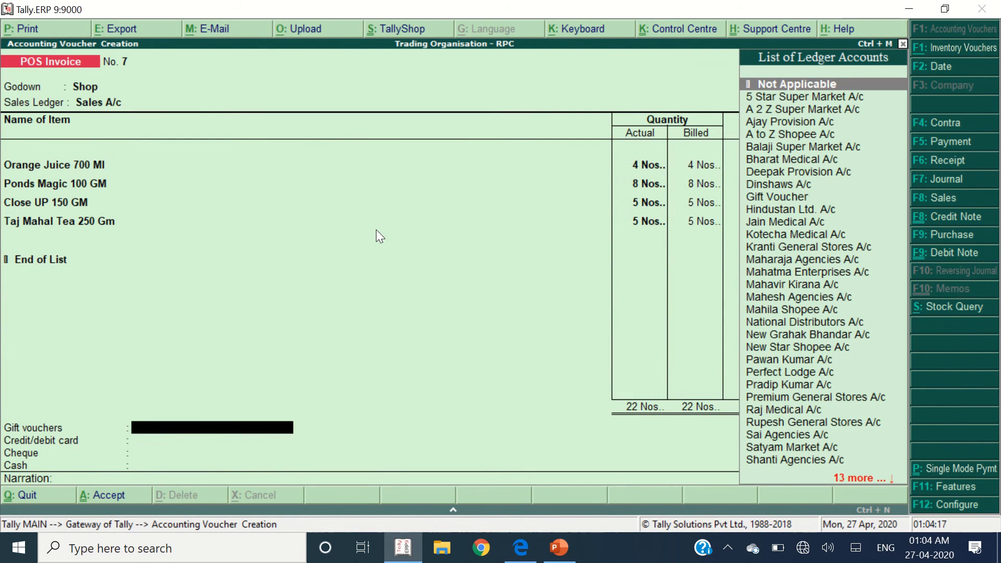
pyautogui.write('gift')
pyautogui.press('Return')
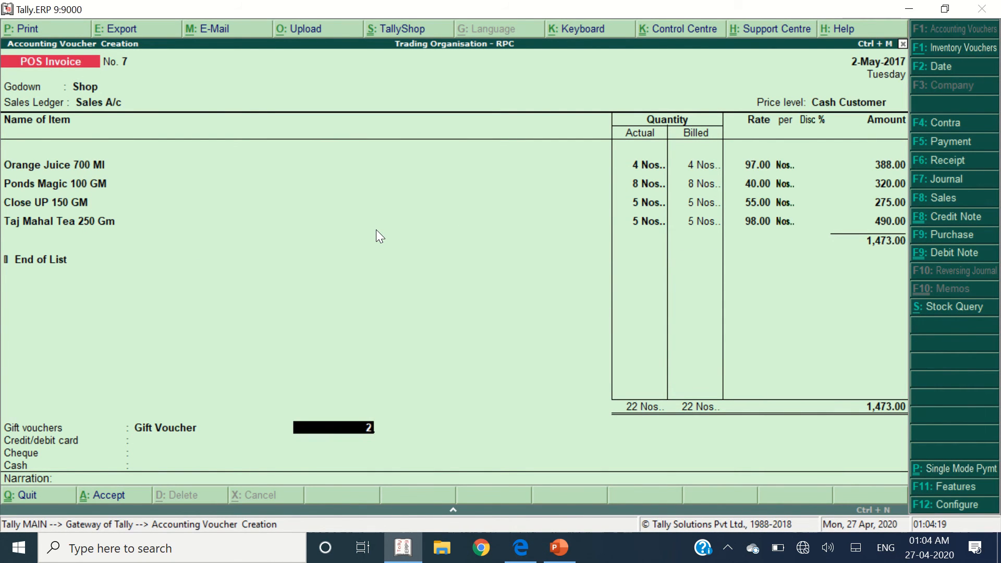
pyautogui.press('Return')
pyautogui.press('Return')
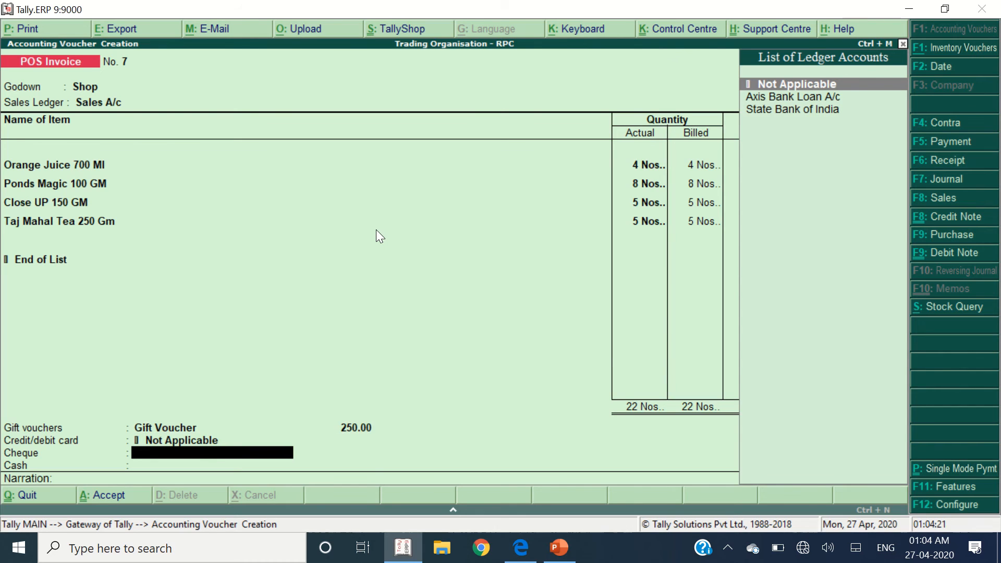
# - Pay 1,223.00 by State Bank of India cheque with OBC Bank as the bank name
pyautogui.hotkey('alt', 'Tab')
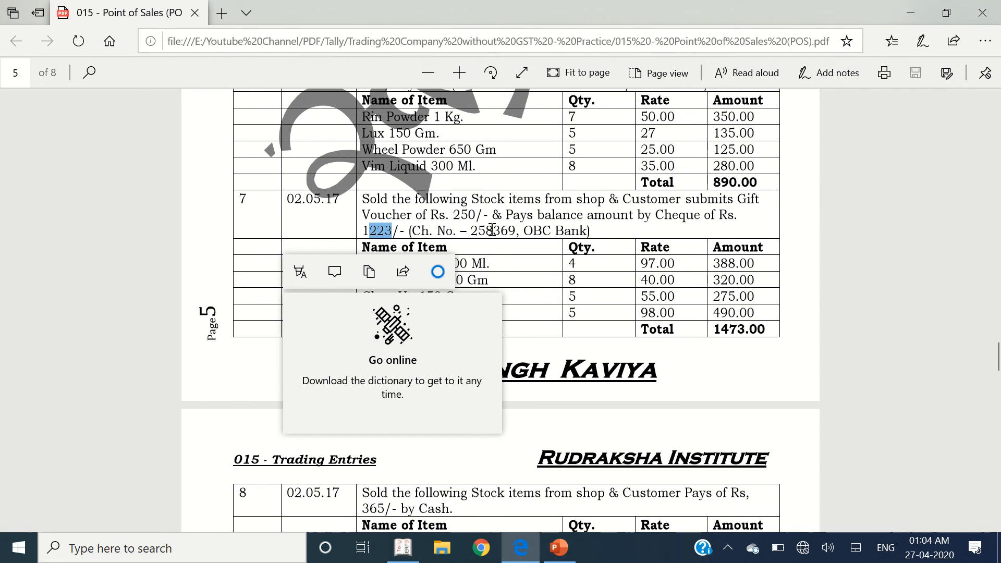
pyautogui.hotkey('alt', 'Tab')
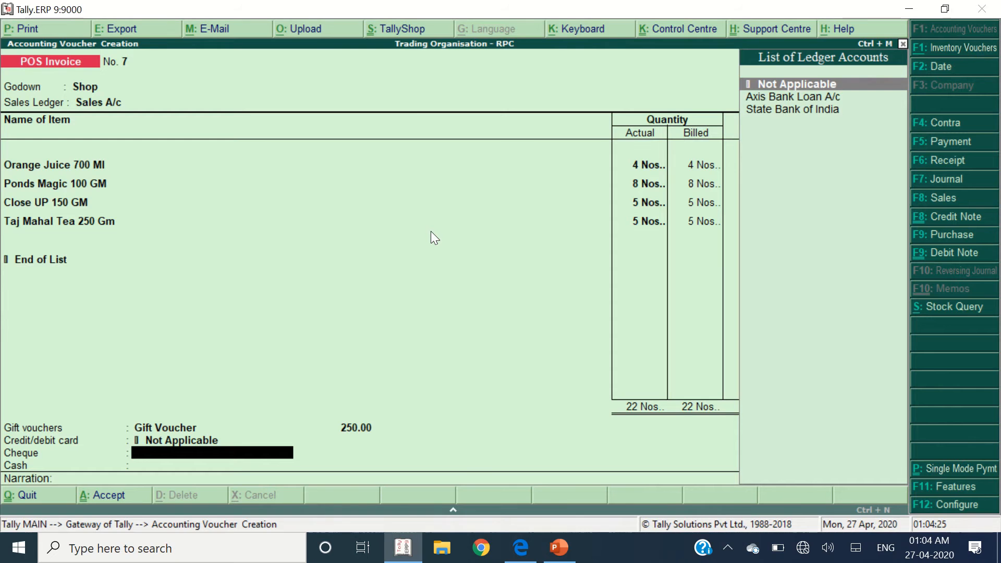
pyautogui.press('Down')
pyautogui.press('Down')
pyautogui.press('Return')
pyautogui.write('1')
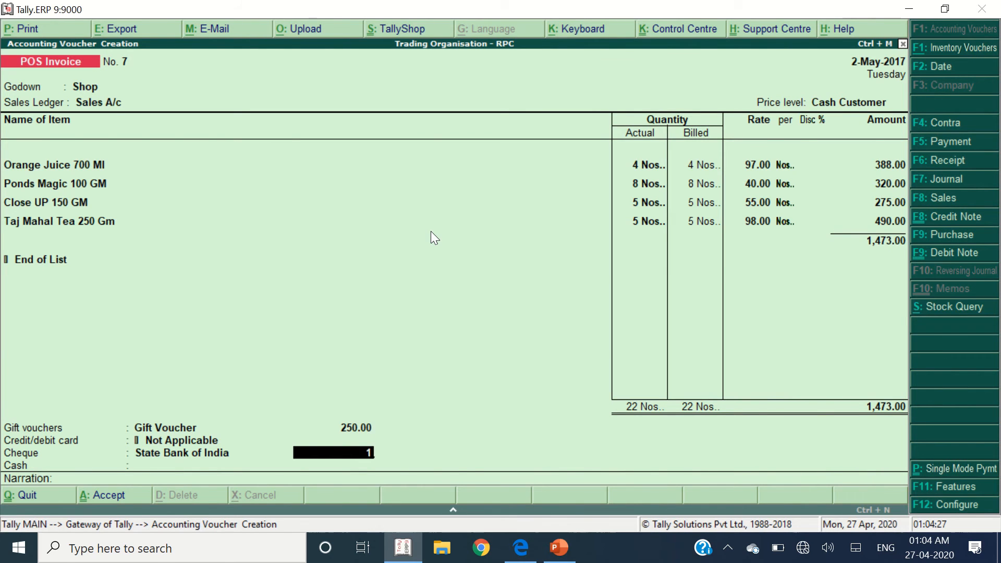
pyautogui.write('223')
pyautogui.press('Return')
pyautogui.hotkey('alt', 'Tab')
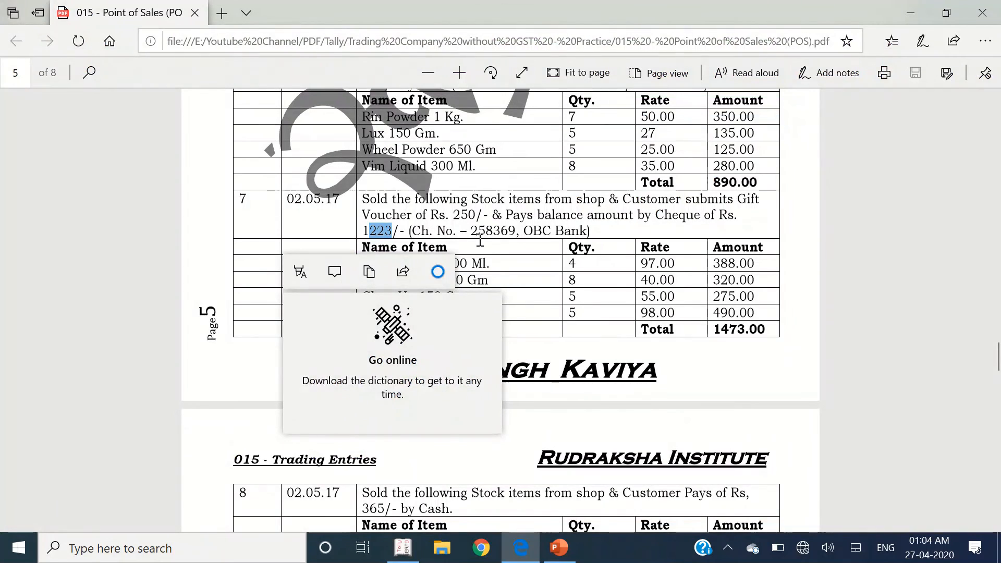
pyautogui.hotkey('alt', 'Tab')
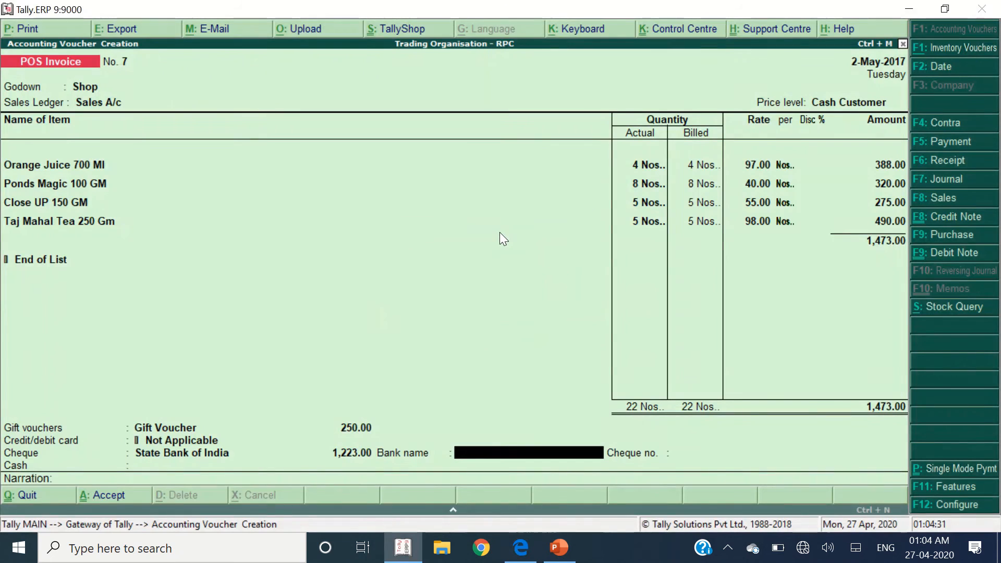
pyautogui.write('OBC Bank')
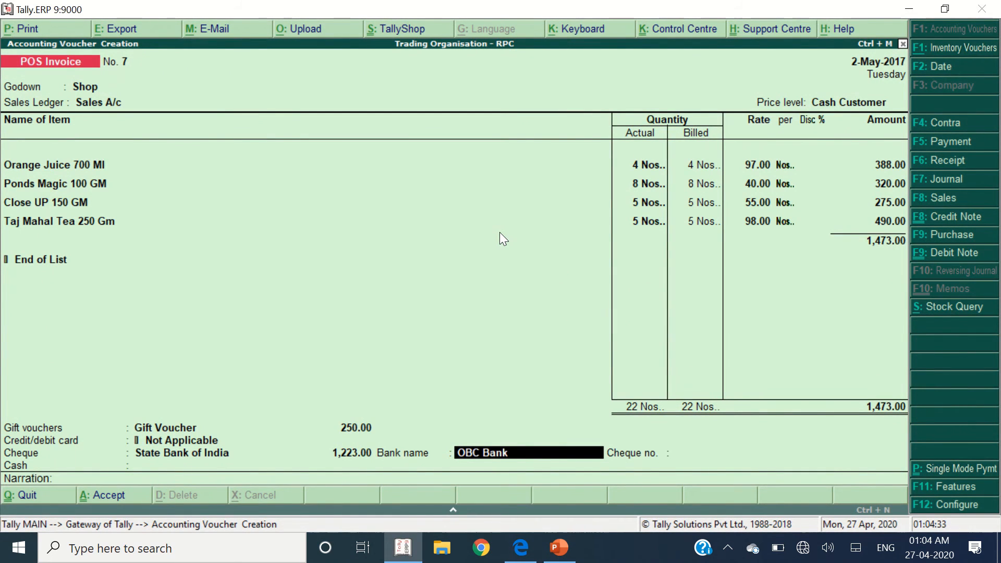
pyautogui.press('Return')
# - Enter cheque number 258369 for the cheque payment
pyautogui.hotkey('alt', 'Tab')
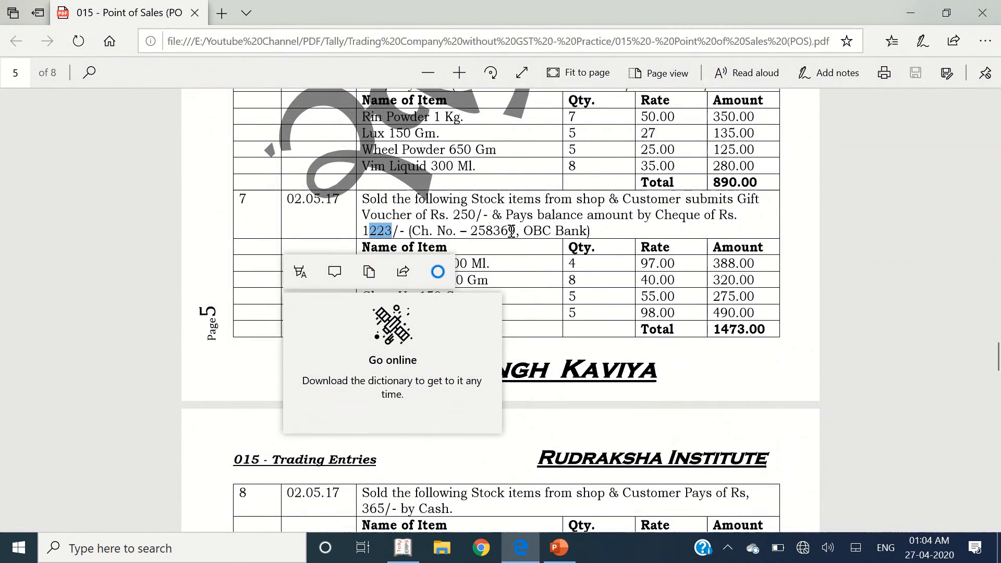
pyautogui.moveTo(521, 231); pyautogui.dragTo(471, 231)
pyautogui.hotkey('alt', 'Tab')
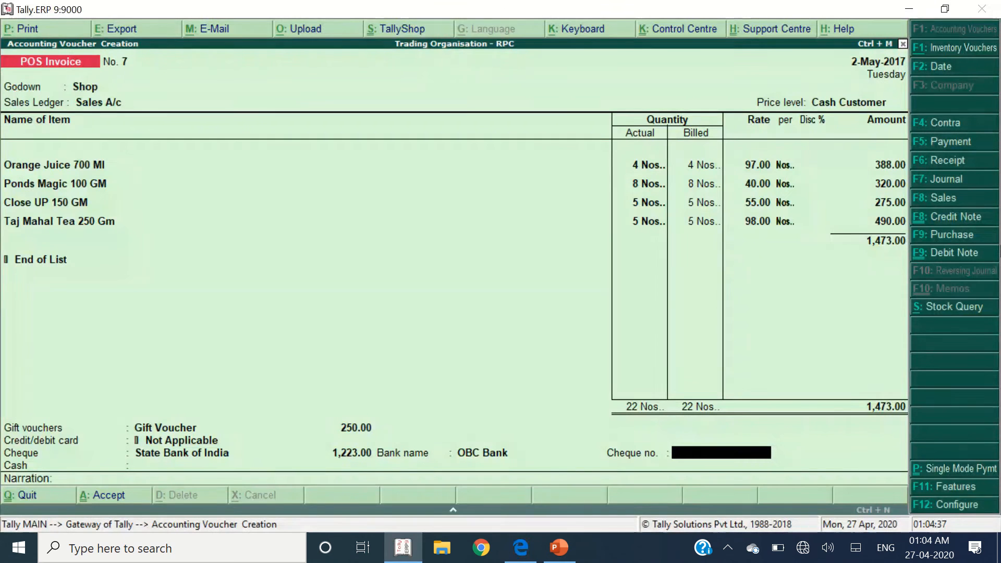
pyautogui.write('258369')
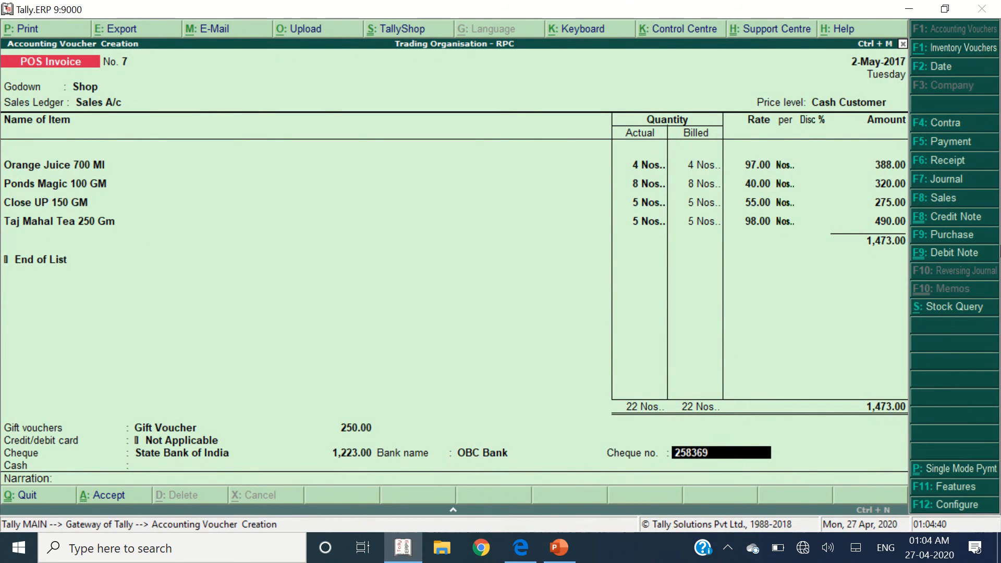
pyautogui.press('Return')
# - Accept POS Invoice 7 and decline printing the POS bill
pyautogui.hotkey('alt', 'Tab')
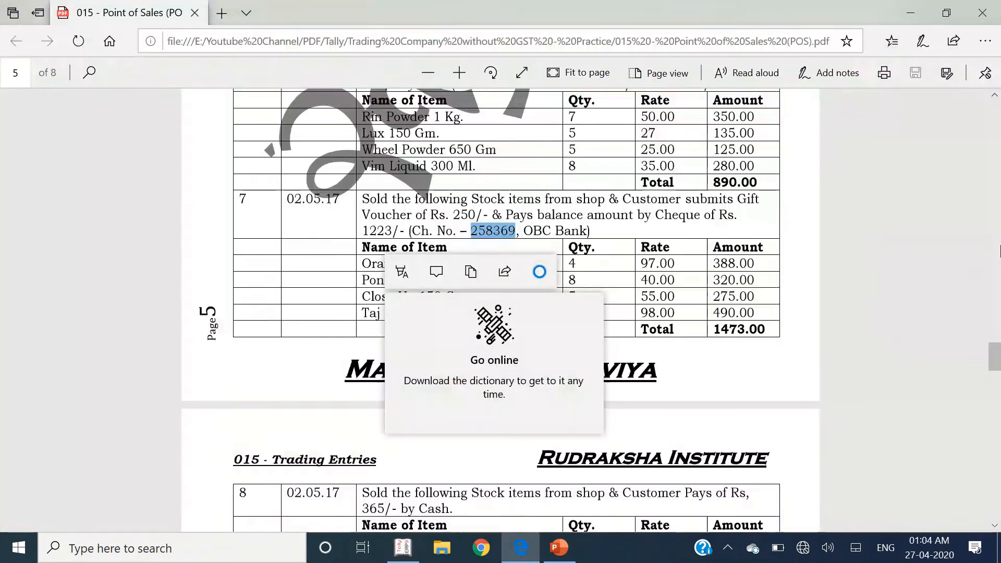
pyautogui.hotkey('alt', 'Tab')
pyautogui.press('Return')
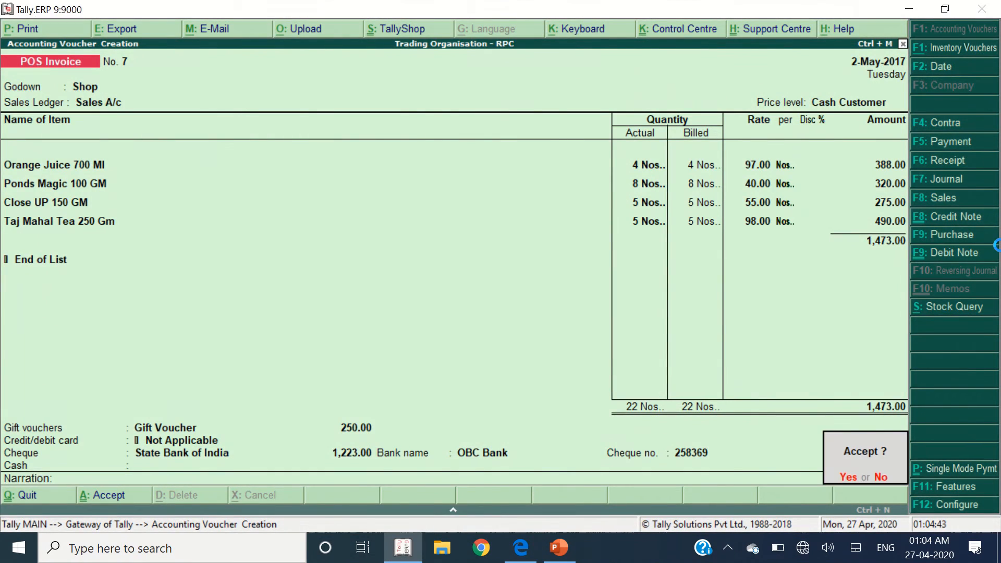
pyautogui.hotkey('alt', 'Tab')
pyautogui.hotkey('alt', 'Tab')
pyautogui.press('Return')
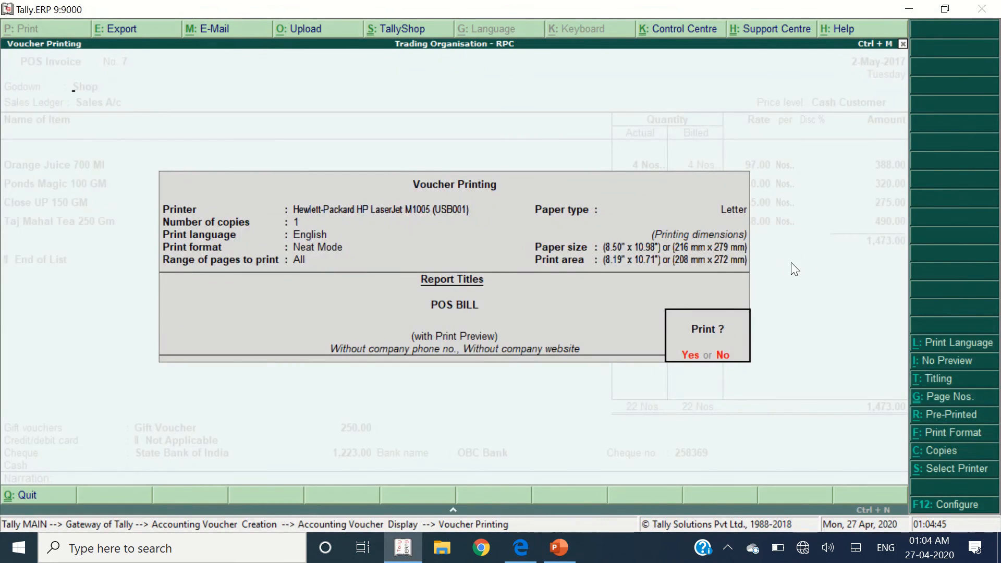
pyautogui.press('Escape')
pyautogui.hotkey('alt', 'Tab')
pyautogui.scroll(-5, 464, 297)
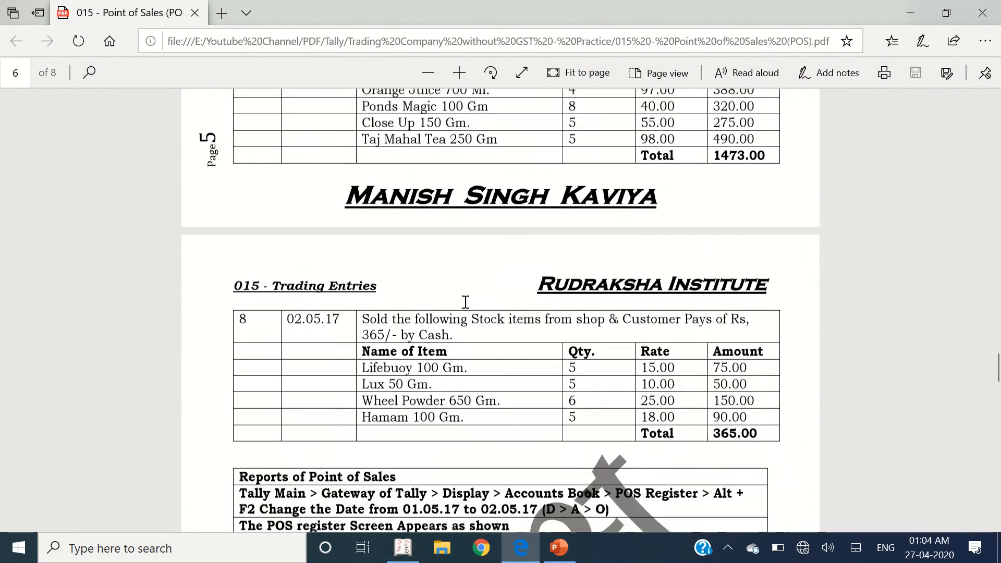
# - Set entry 8's godown to Shop, price level Cash Customer, and ledger Sales A/c
pyautogui.moveTo(295, 225); pyautogui.dragTo(773, 340)
pyautogui.hotkey('alt', 'Tab')
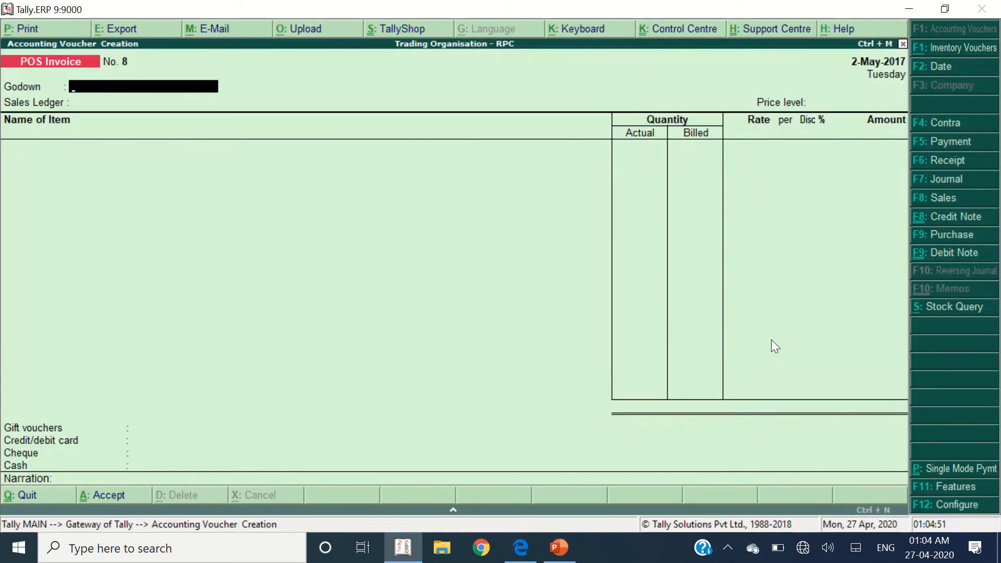
pyautogui.write('Sh')
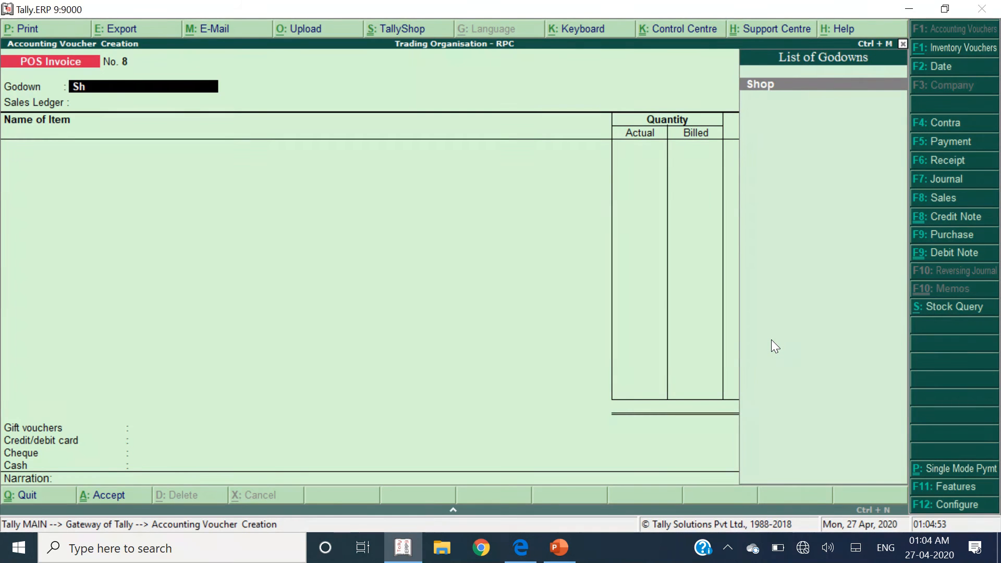
pyautogui.press('Return')
pyautogui.press('Return')
pyautogui.press('Down')
# - Add Life Buoy 100 GM ×5 and Lux 50 GM ×5 to the invoice
pyautogui.press('Return')
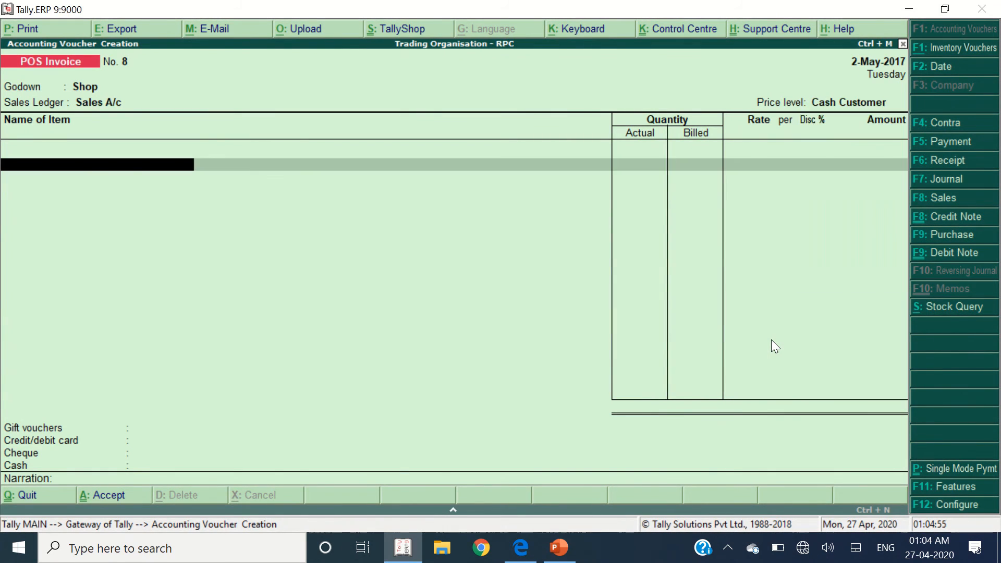
pyautogui.hotkey('alt', 'Tab')
pyautogui.hotkey('alt', 'Tab')
pyautogui.write('Life')
pyautogui.press('Return')
pyautogui.hotkey('alt', 'Tab')
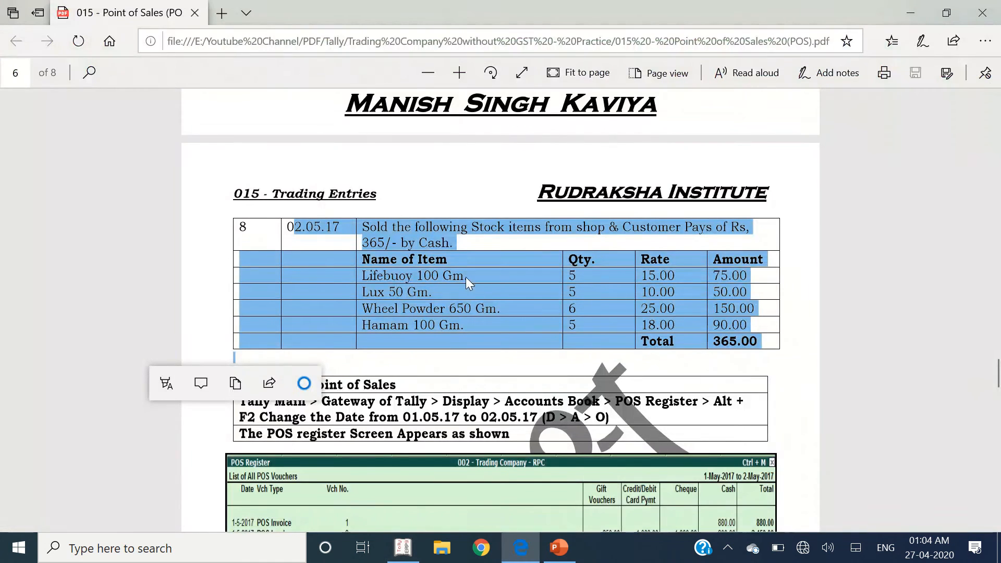
pyautogui.hotkey('alt', 'Tab')
pyautogui.write('5')
pyautogui.press('Return')
pyautogui.press('Return')
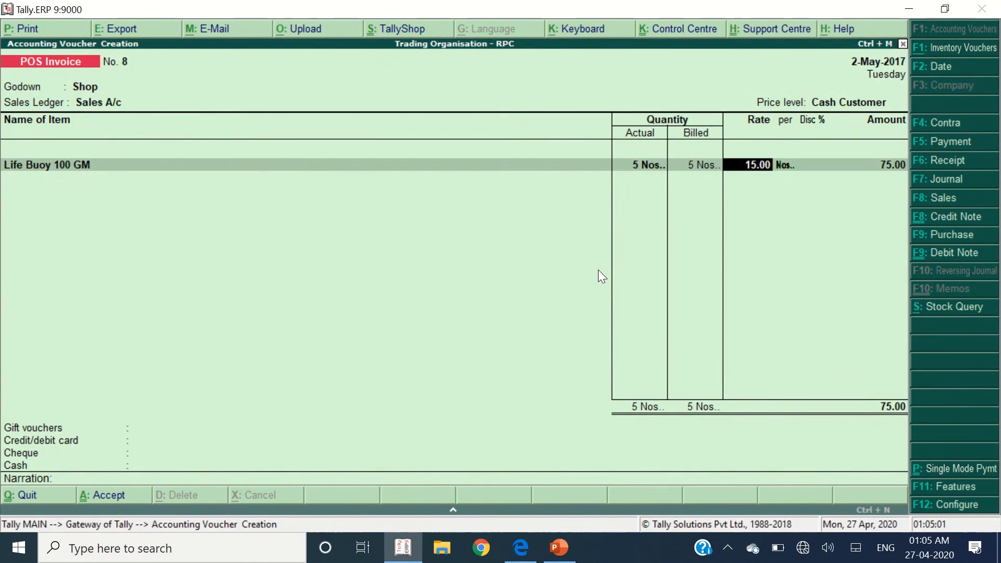
pyautogui.press('Return')
pyautogui.press('Return')
pyautogui.hotkey('alt', 'Tab')
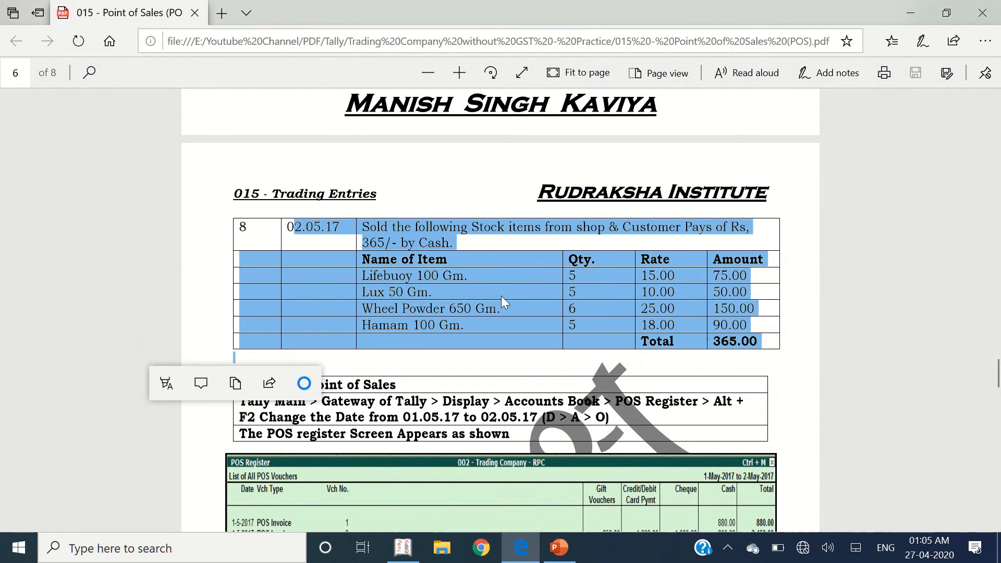
pyautogui.hotkey('alt', 'Tab')
pyautogui.write('Lux')
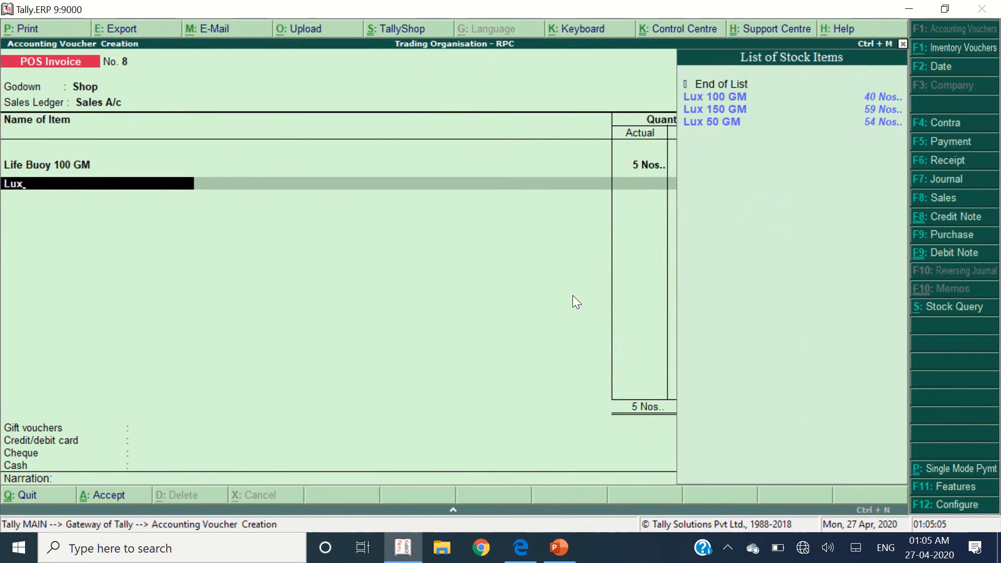
pyautogui.press('Down')
pyautogui.press('Down')
pyautogui.press('Return')
pyautogui.write('5')
pyautogui.press('Return')
pyautogui.press('Return')
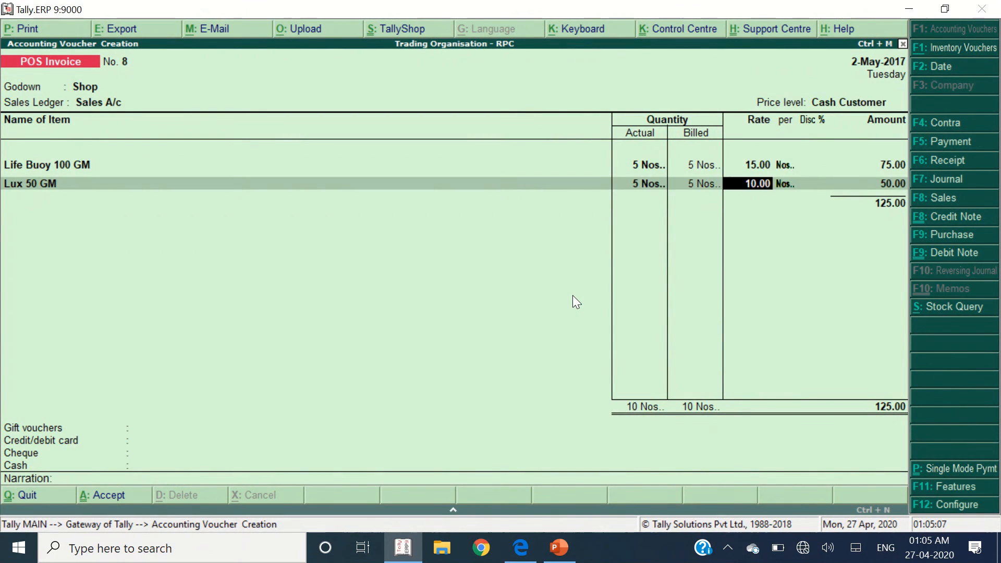
pyautogui.press('Return')
pyautogui.press('Return')
pyautogui.hotkey('alt', 'Tab')
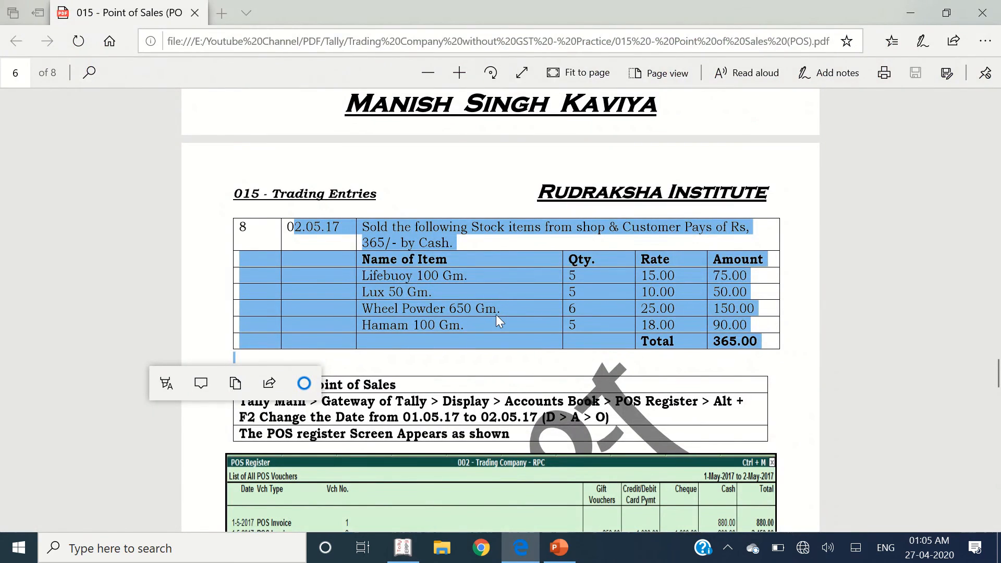
# - Add Wheel Powder 650 GM ×6 and Hamam 100 GM ×5 to the item lines
pyautogui.hotkey('alt', 'Tab')
pyautogui.write('Wh')
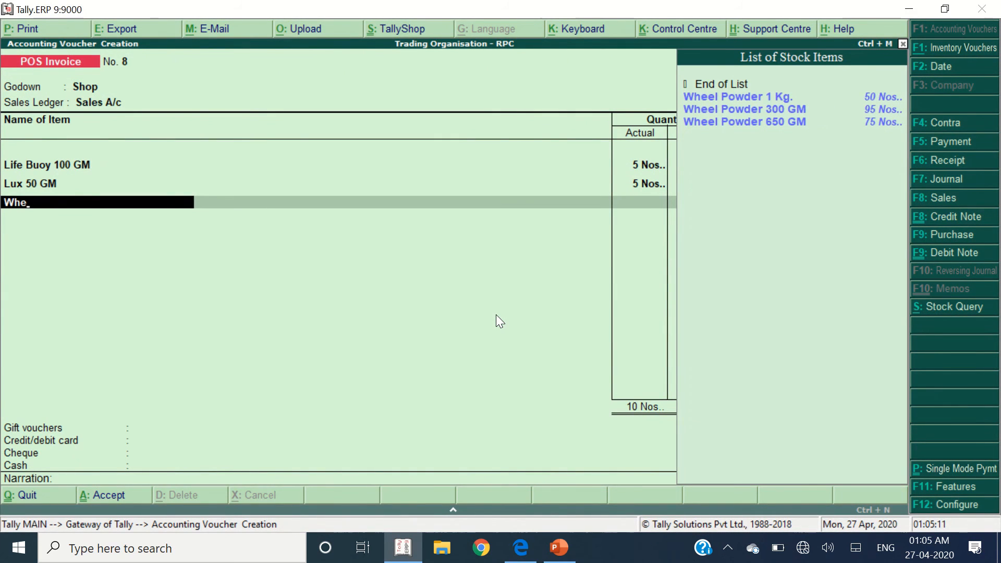
pyautogui.press('Down')
pyautogui.press('Down')
pyautogui.press('Down')
pyautogui.press('Return')
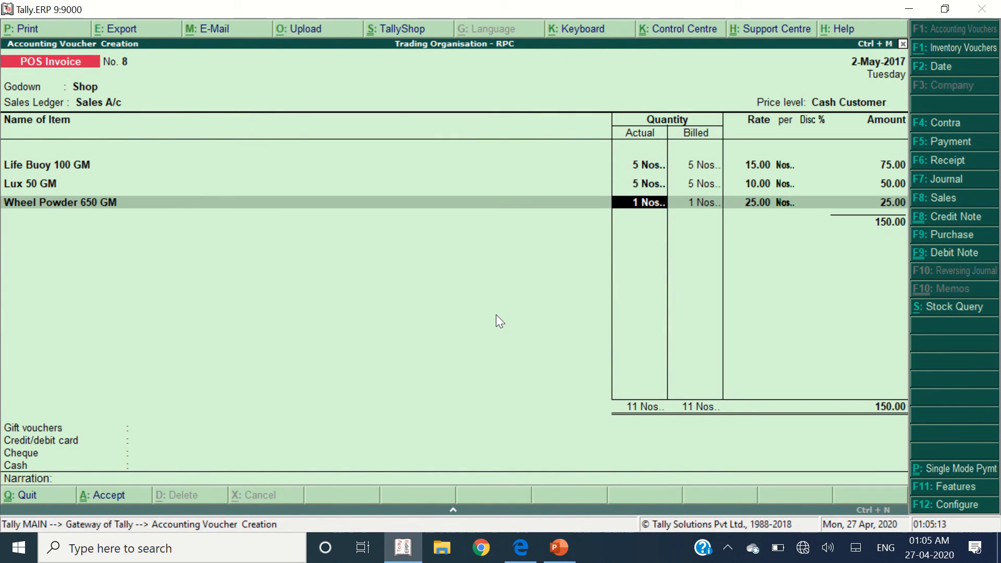
pyautogui.write('6')
pyautogui.press('Return')
pyautogui.press('Return')
pyautogui.press('Return')
pyautogui.hotkey('alt', 'Tab')
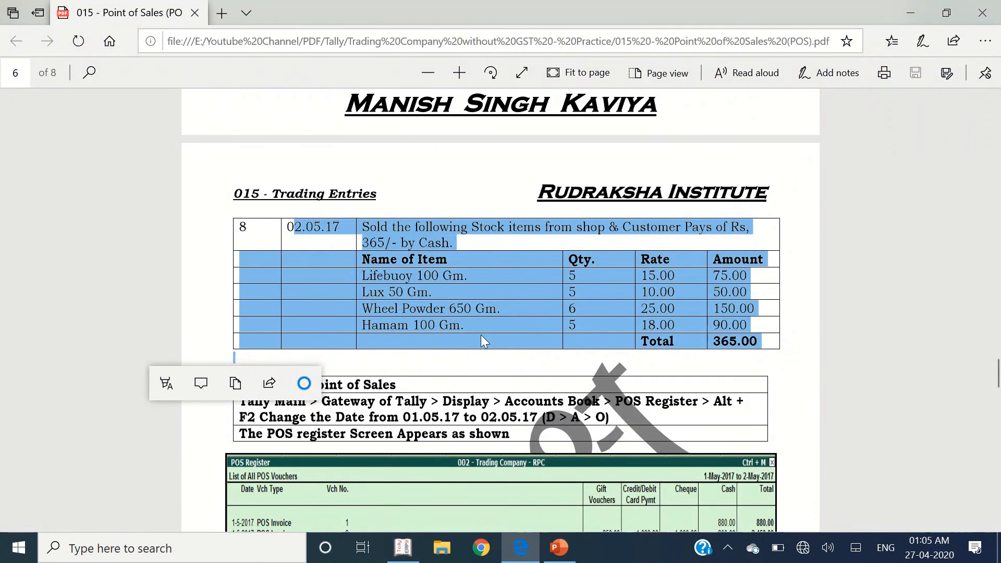
pyautogui.hotkey('alt', 'Tab')
pyautogui.write('Hama')
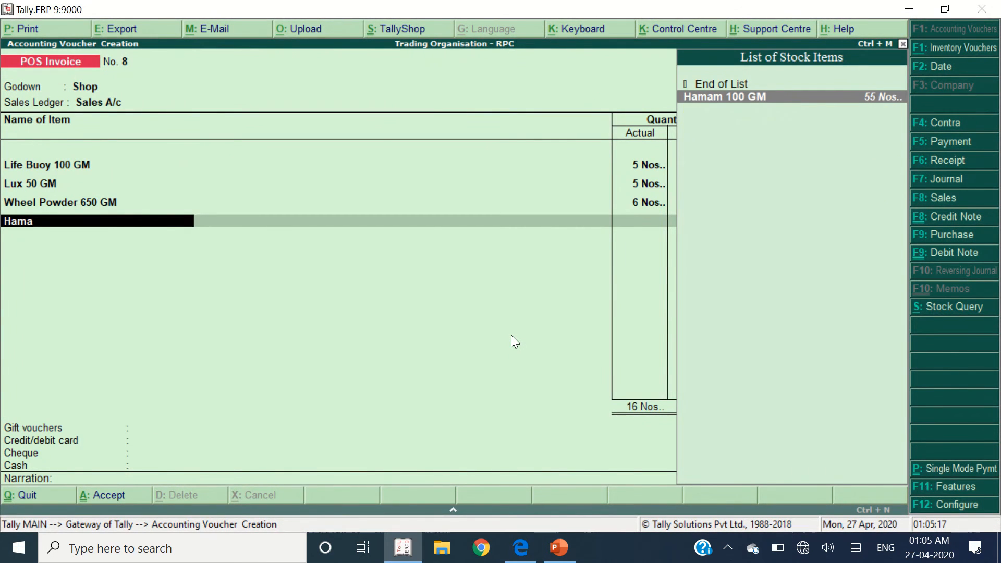
pyautogui.press('Return')
pyautogui.write('5')
pyautogui.press('Return')
pyautogui.press('Return')
pyautogui.press('Return')
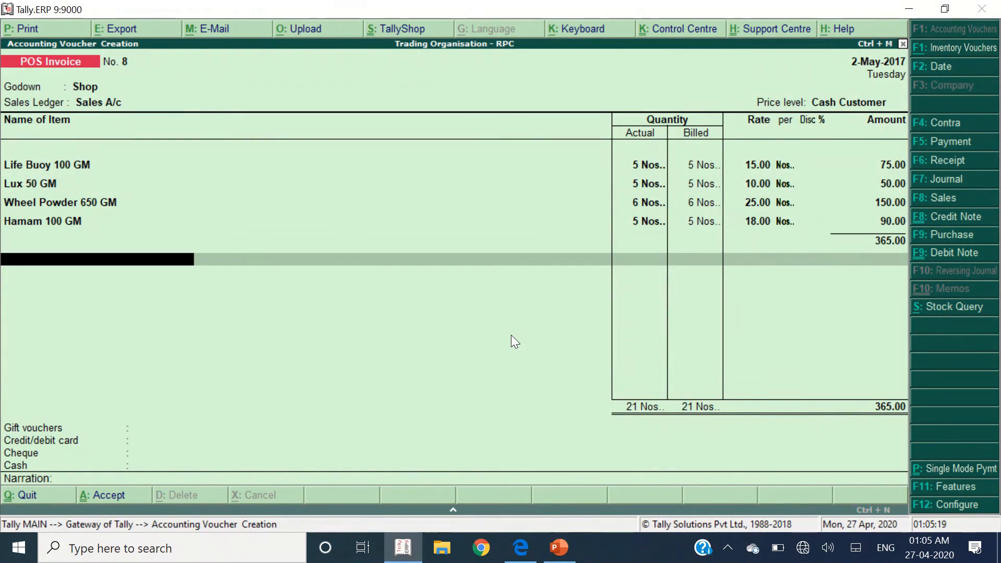
pyautogui.hotkey('alt', 'Tab')
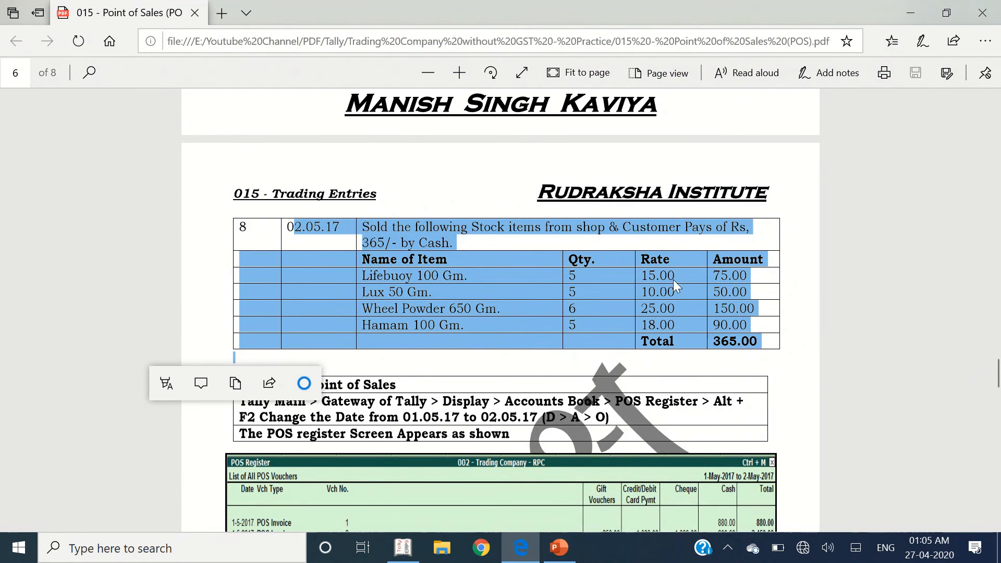
# - Skip gift, card and cheque, and pay POS Invoice 8 in Cash with 365.00 tendered
pyautogui.hotkey('alt', 'Tab')
pyautogui.press('Return')
pyautogui.press('Return')
pyautogui.press('Return')
pyautogui.press('Return')
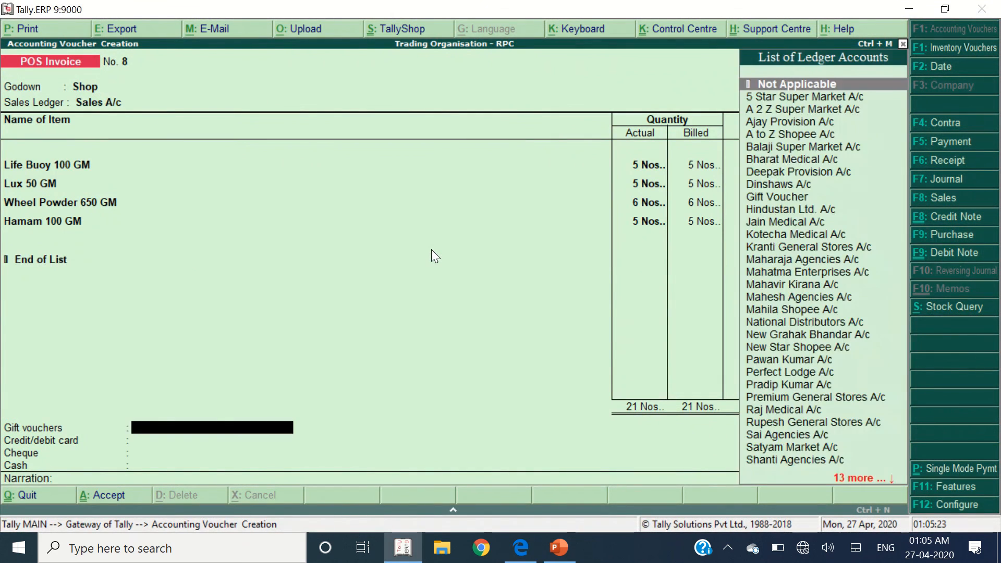
pyautogui.press('Down')
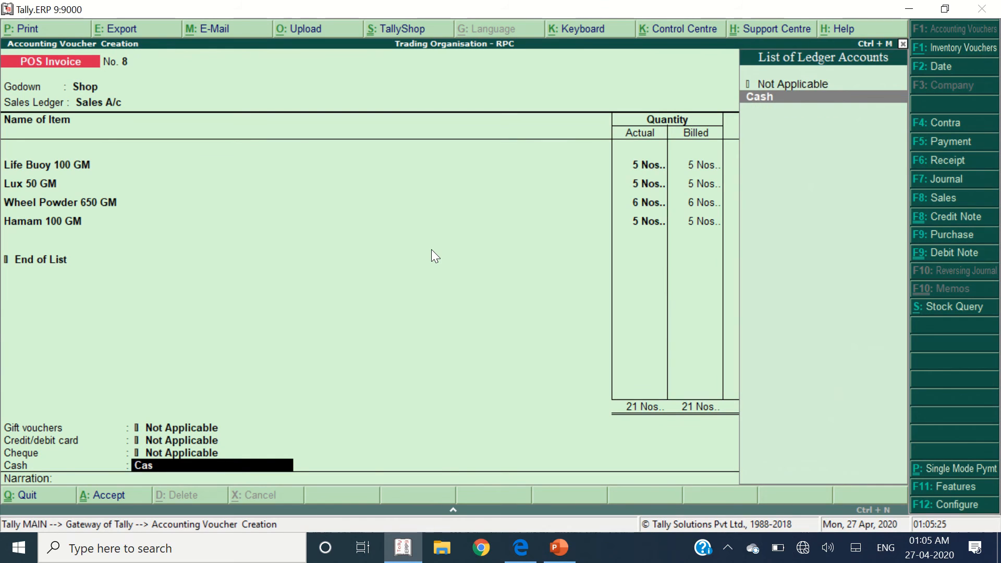
pyautogui.press('Return')
pyautogui.press('Return')
pyautogui.write('365')
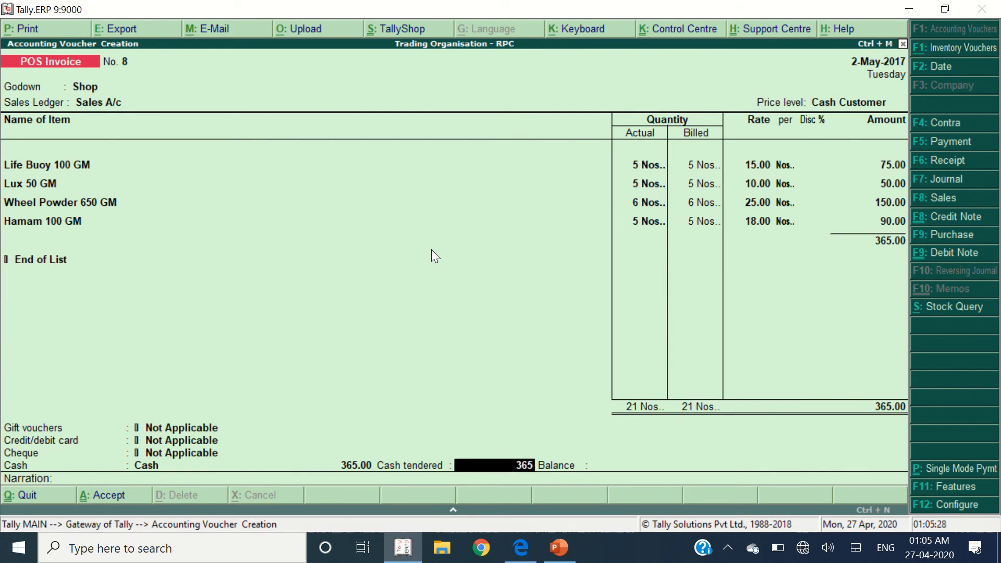
pyautogui.press('Return')
pyautogui.press('Return')
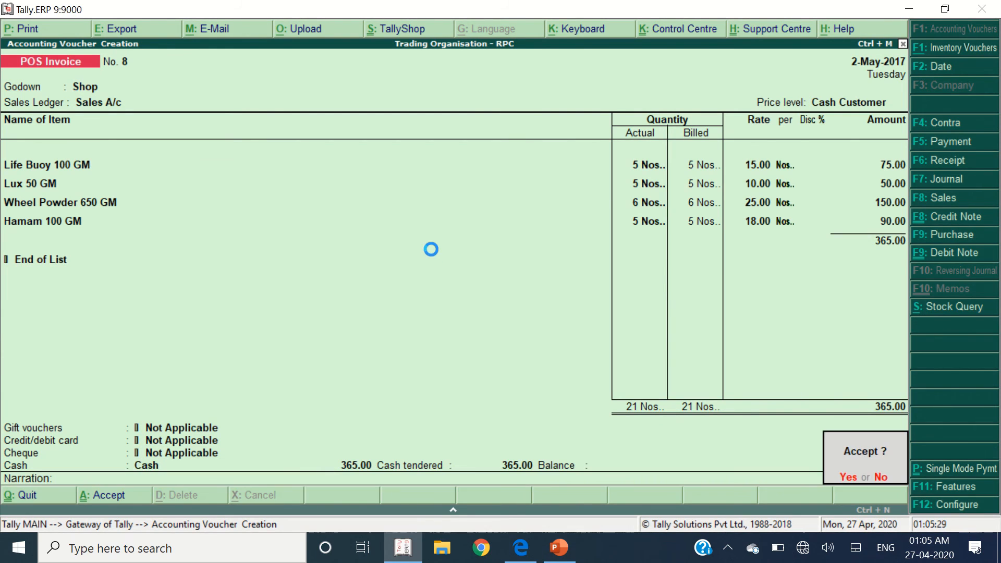
pyautogui.hotkey('alt', 'Tab')
# - Review the POS Register path instructions in the exercise PDF
pyautogui.scroll(-15, 431, 250)
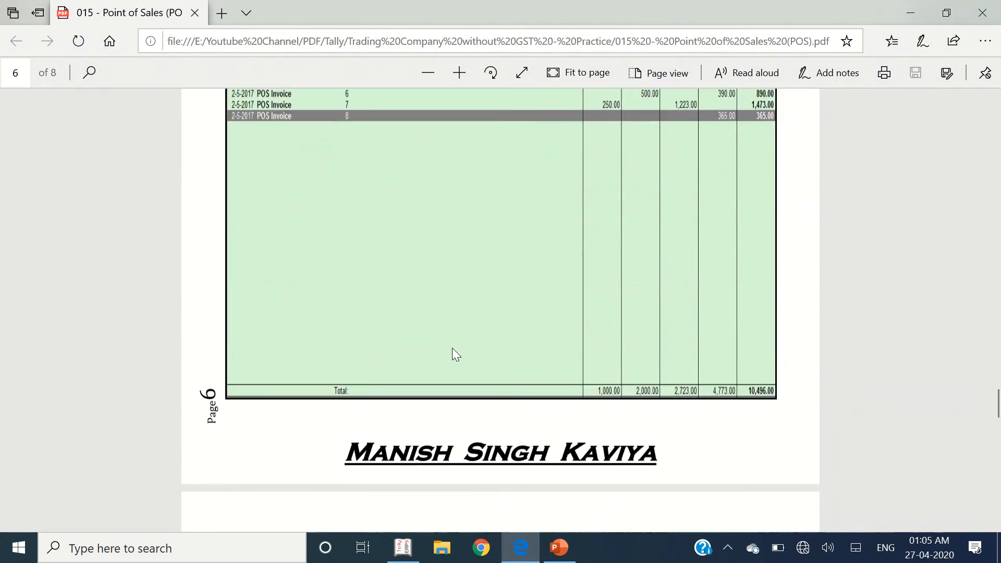
pyautogui.scroll(10, 446, 344)
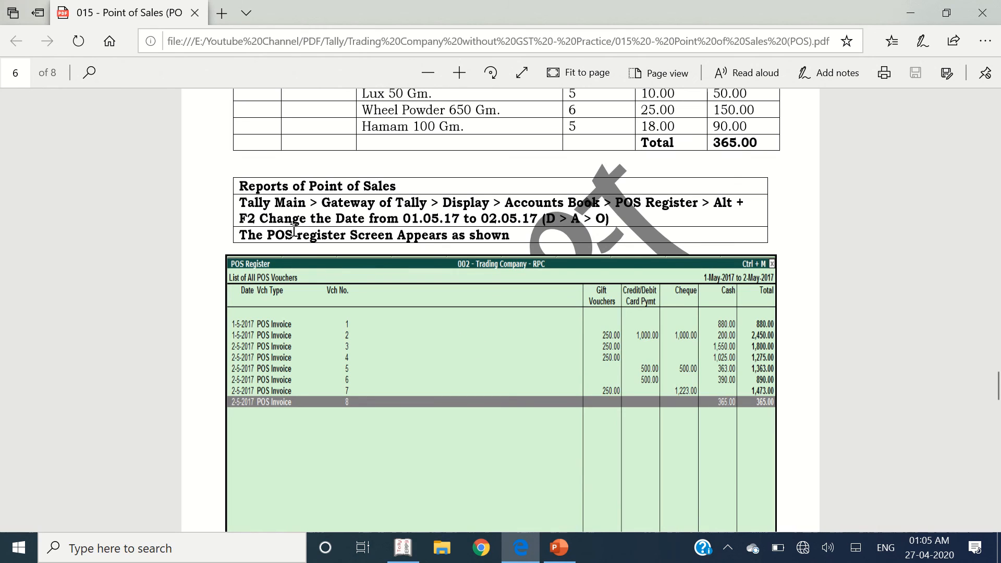
pyautogui.moveTo(242, 209); pyautogui.dragTo(441, 205)
pyautogui.click(571, 204)
# - Skip printing the bill and open the POS Register via Display > Account Books
pyautogui.hotkey('alt', 'Tab')
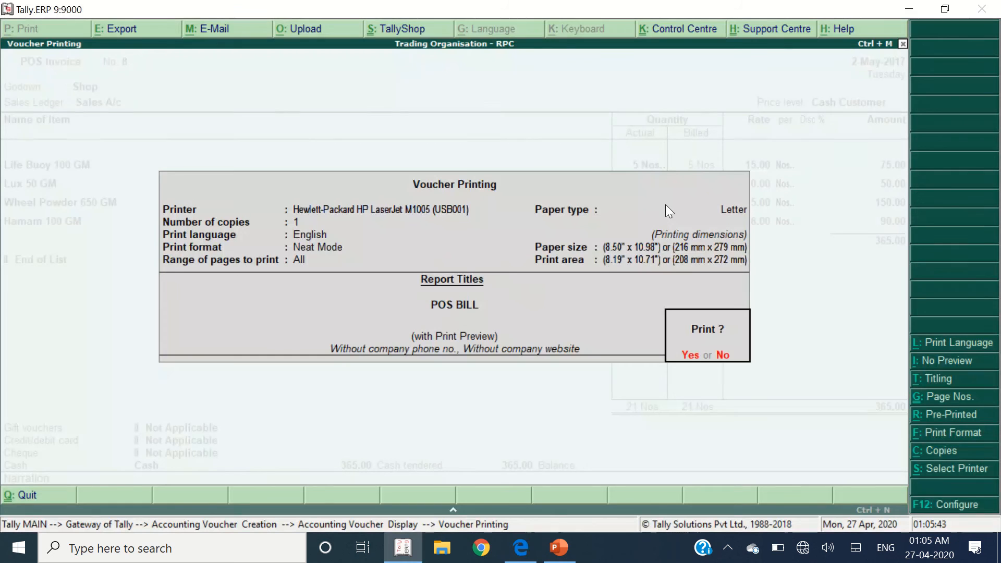
pyautogui.press('n')
pyautogui.press('Escape')
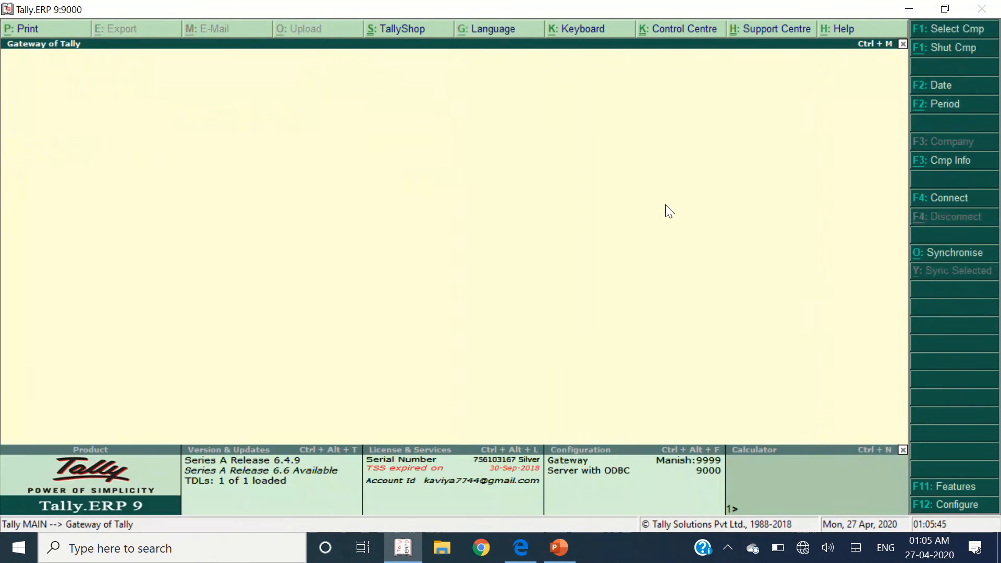
pyautogui.press('Up')
pyautogui.press('Up')
pyautogui.press('Up')
pyautogui.press('Return')
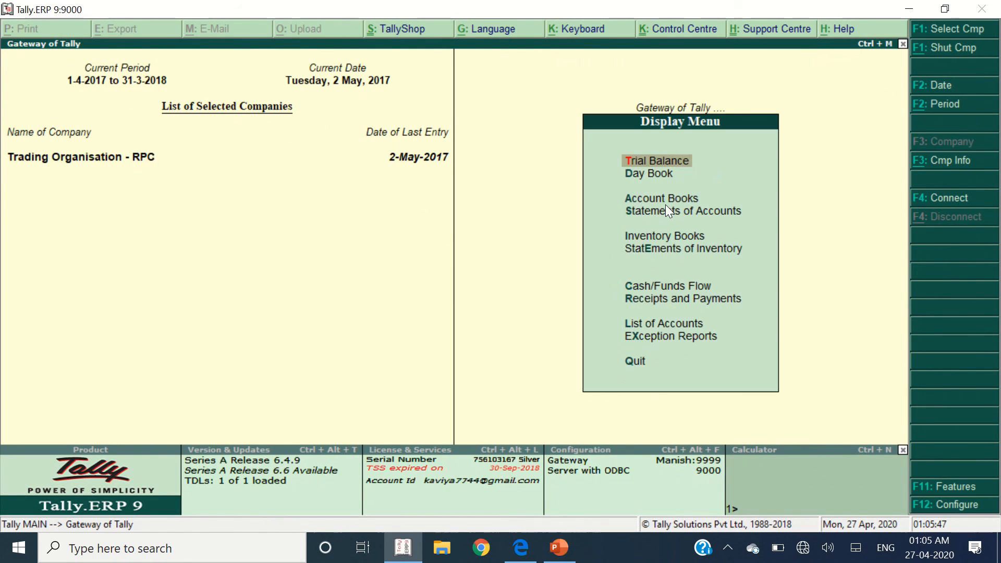
pyautogui.press('Down')
pyautogui.press('Down')
pyautogui.press('Return')
pyautogui.press('Down')
pyautogui.press('Down')
pyautogui.press('Down')
pyautogui.press('Down')
pyautogui.press('Down')
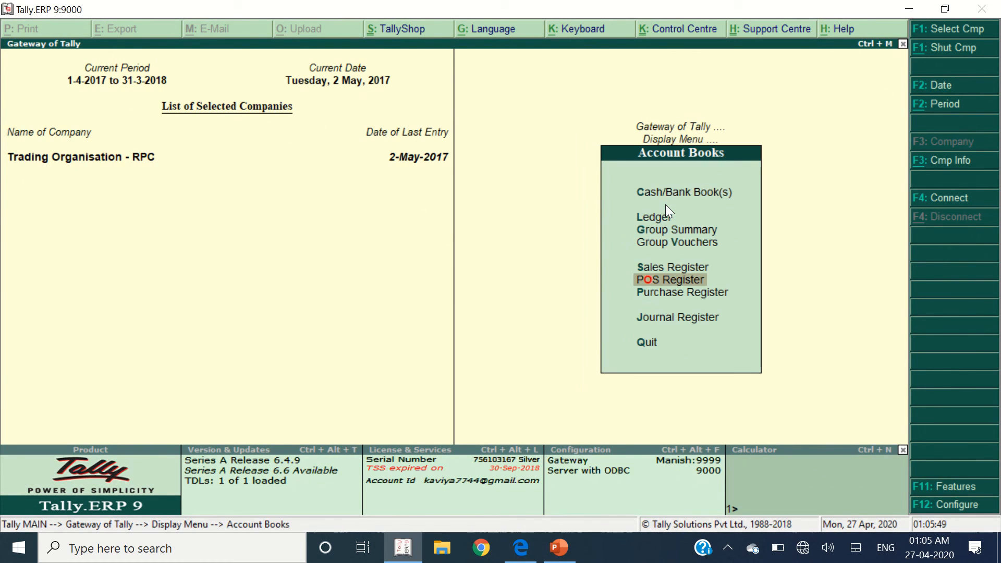
pyautogui.press('Return')
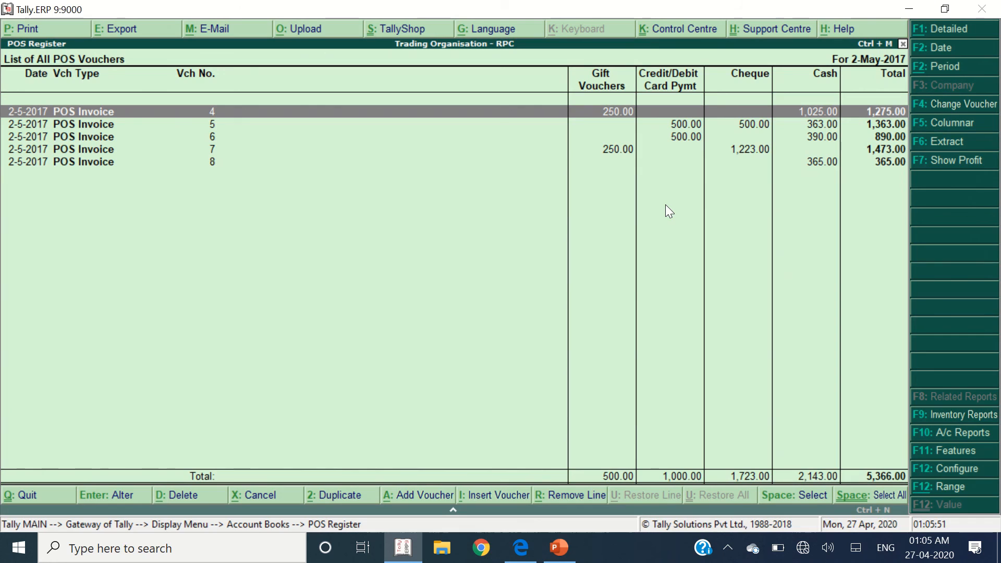
# - Set the POS Register period to 1-5-2017 through 2-5-2017
pyautogui.hotkey('alt', 'F2')
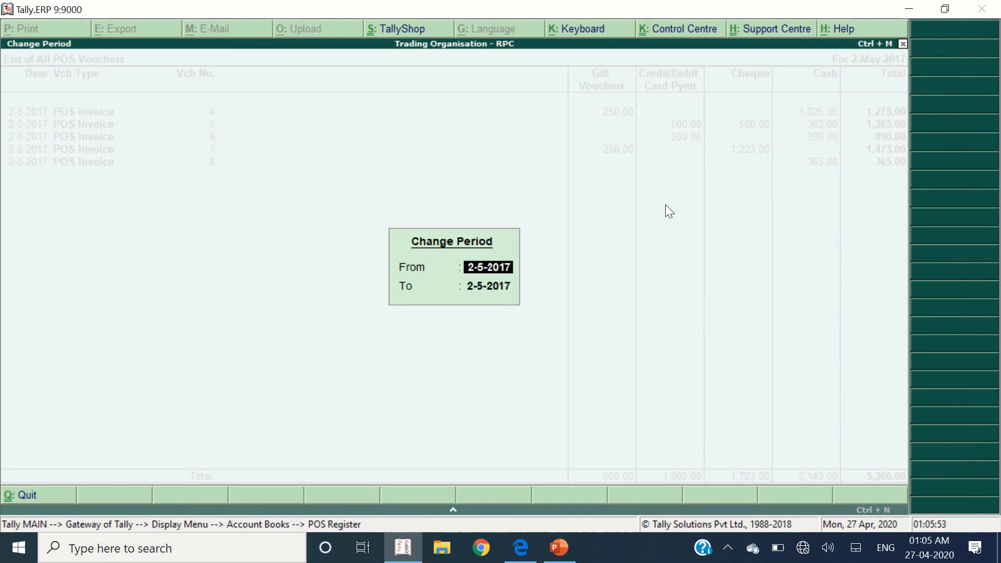
pyautogui.write('1-5')
pyautogui.press('Return')
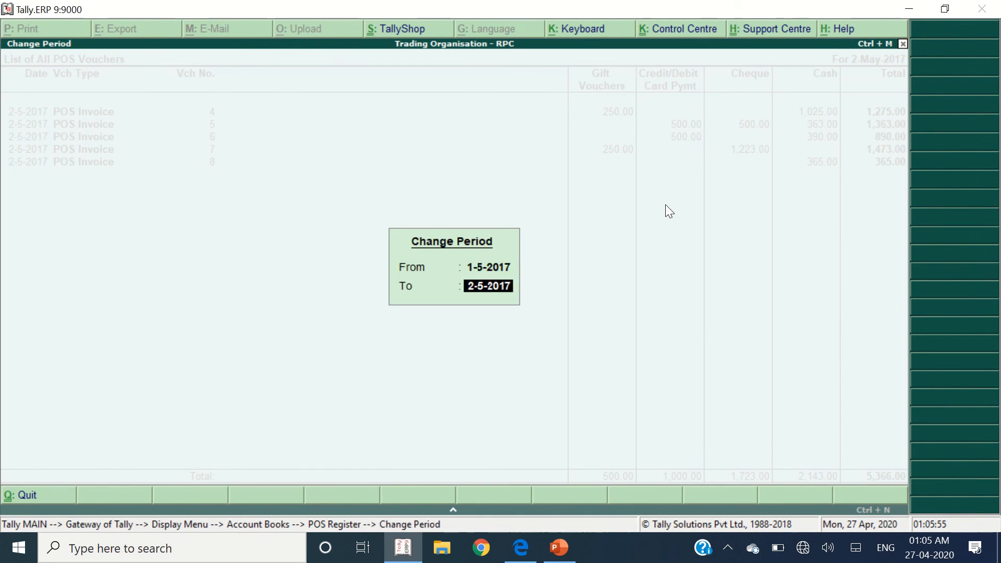
pyautogui.press('Return')
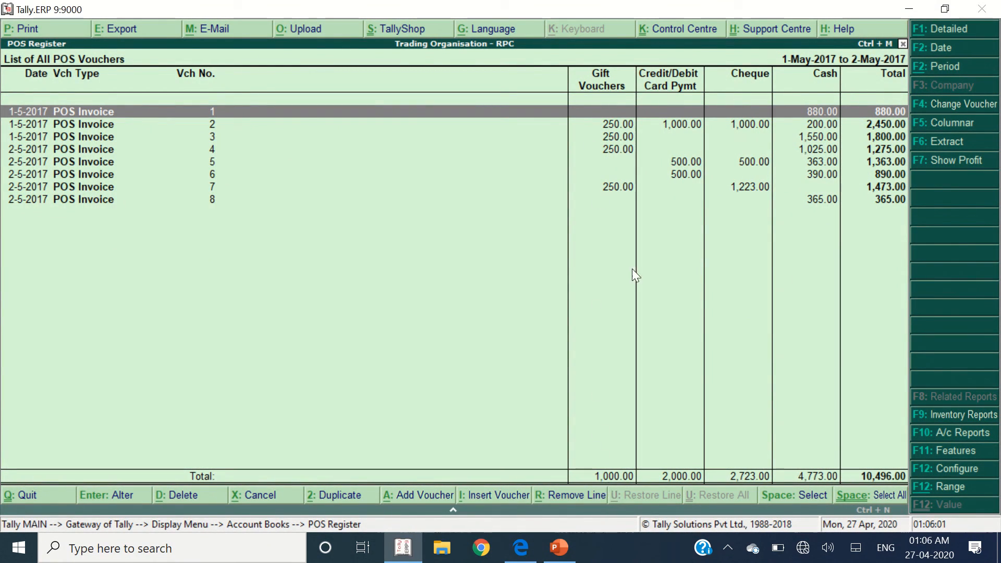
# - Step through the register rows, then use F2 to set the single date 2-5-2017
pyautogui.press('Down')
pyautogui.press('Down')
pyautogui.press('Down')
pyautogui.press('Down')
pyautogui.press('Down')
pyautogui.press('Down')
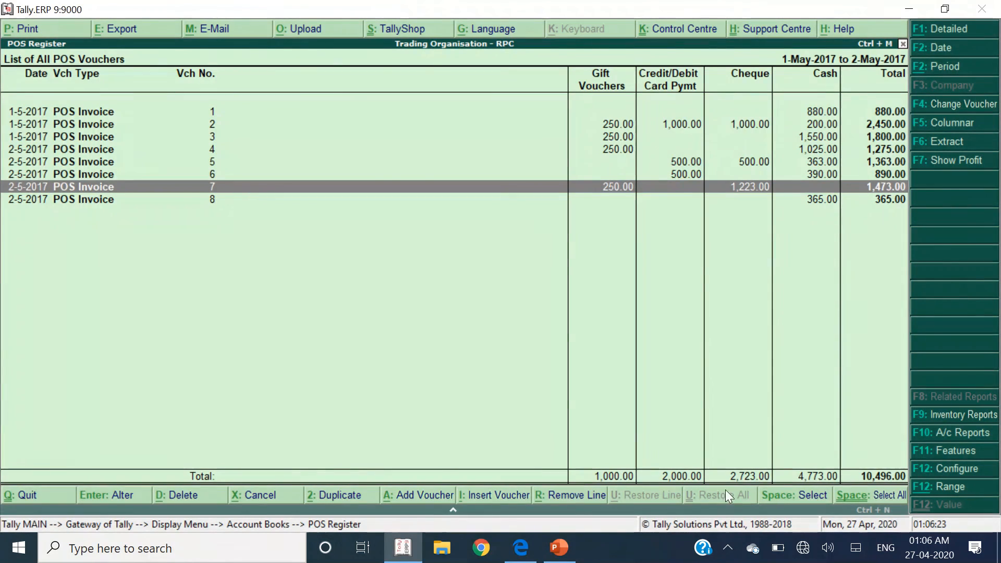
pyautogui.press('F2')
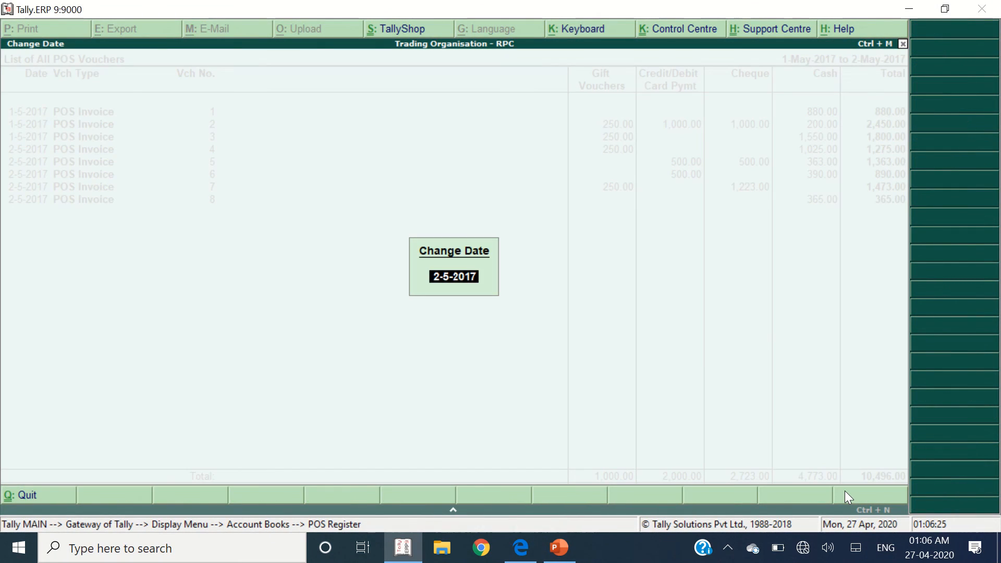
pyautogui.press('Return')
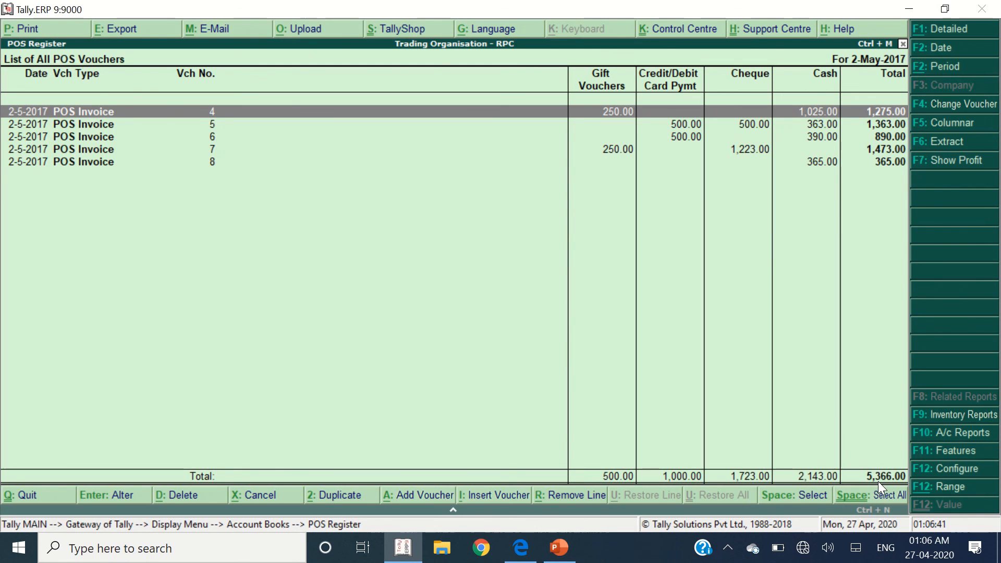
# - Scroll through the exercise PDF, then bring up the PowerPoint deck at slide 4
pyautogui.hotkey('alt', 'Tab')
pyautogui.scroll(-8, 478, 365)
pyautogui.scroll(-20, 427, 340)
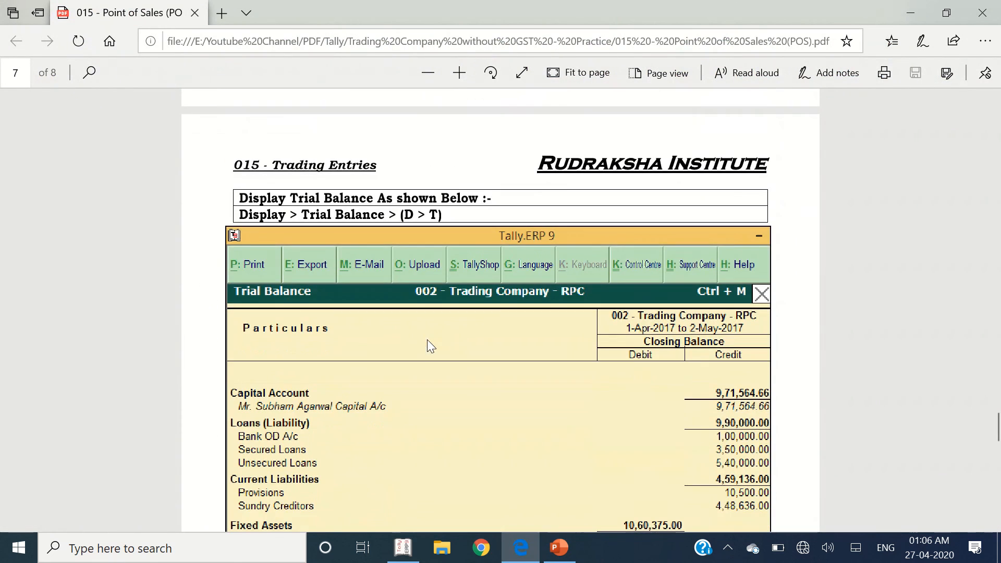
pyautogui.scroll(-3, 427, 344)
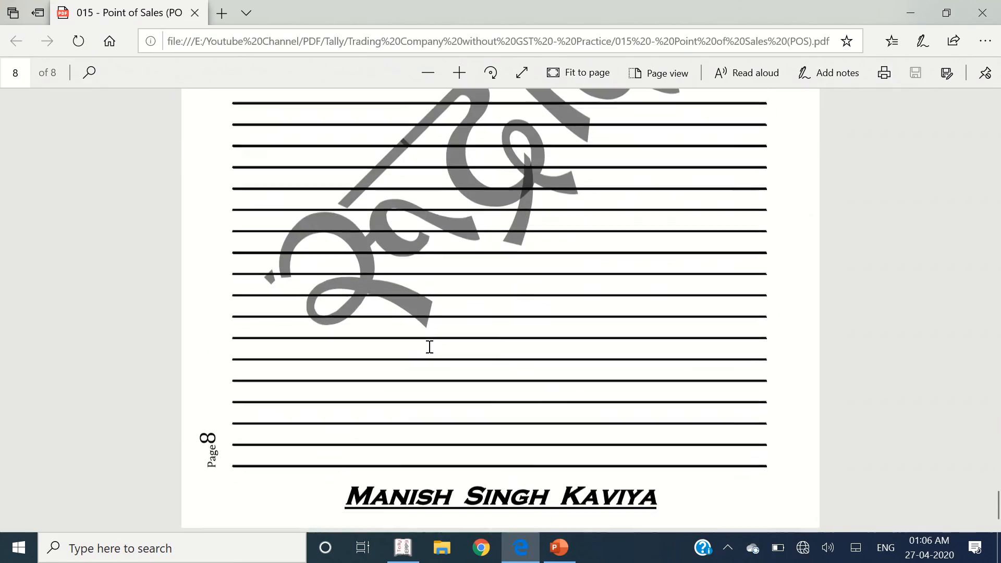
pyautogui.scroll(15, 429, 347)
pyautogui.scroll(20, 430, 346)
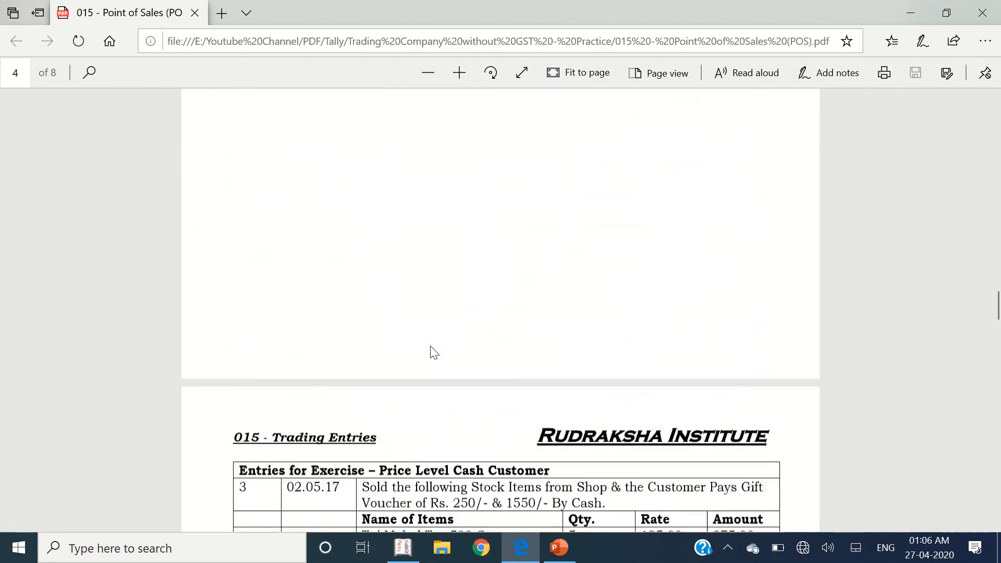
pyautogui.scroll(2, 431, 351)
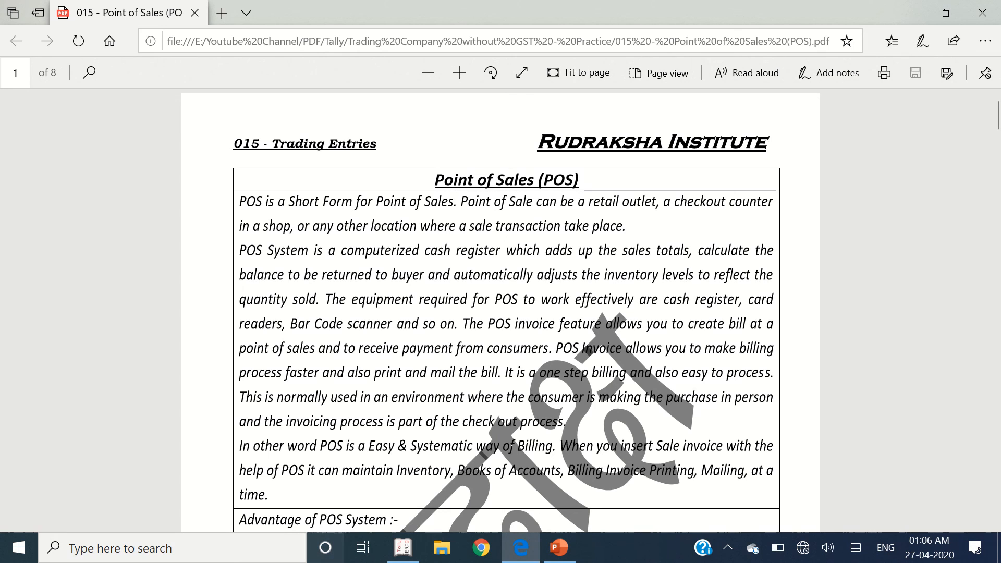
pyautogui.click(573, 551)
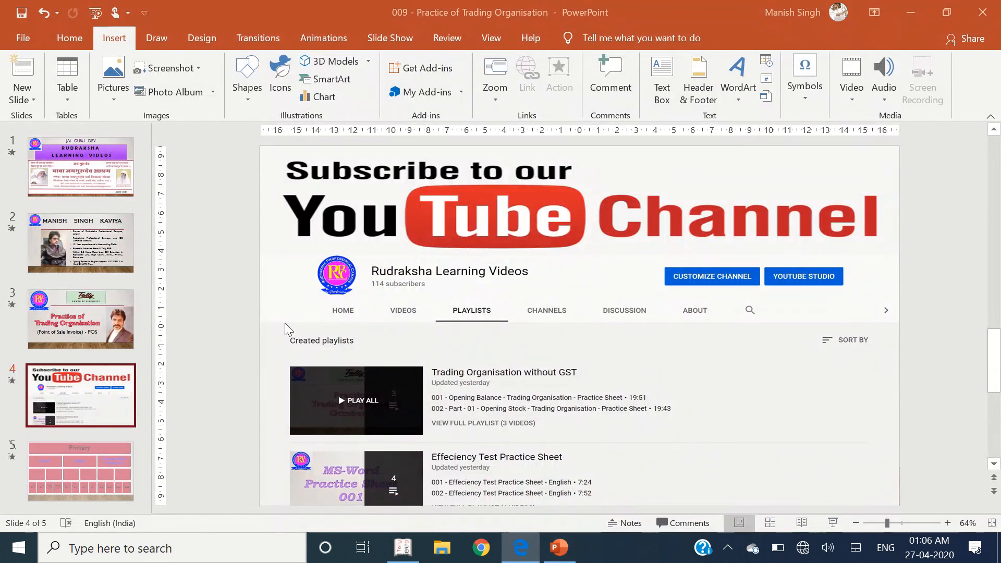